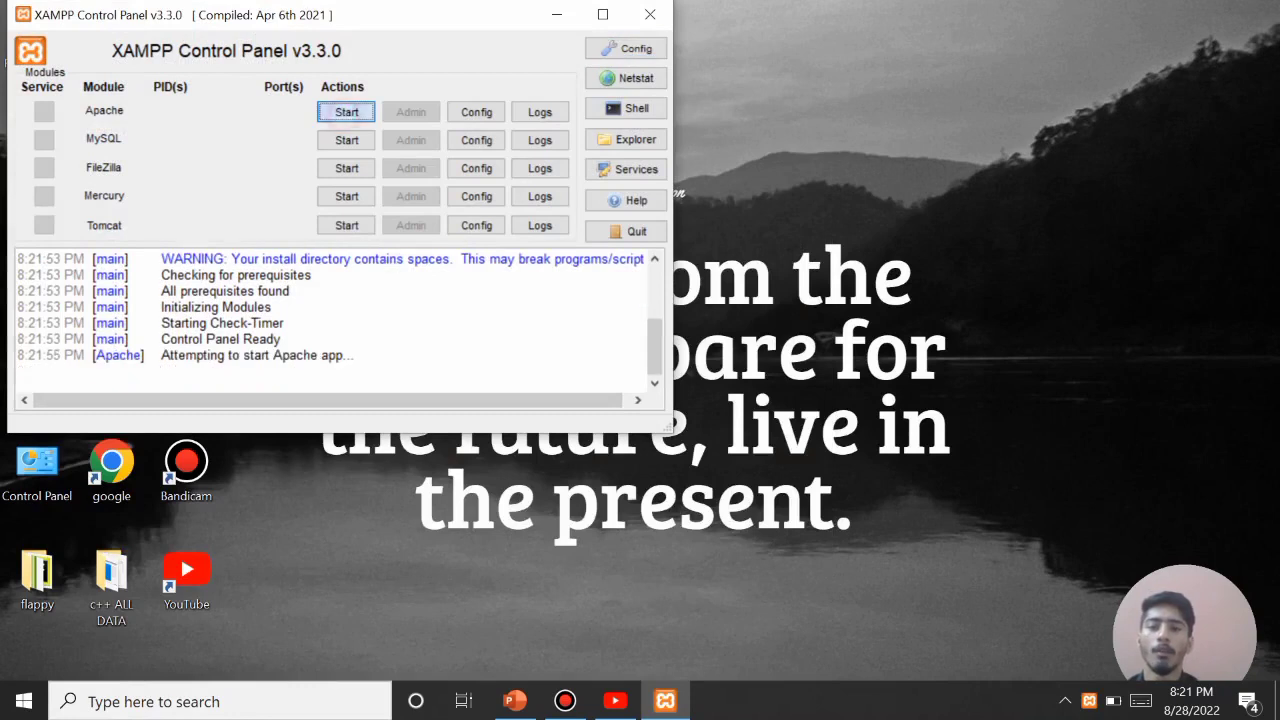
Step: Start the MySQL module, minimize the XAMPP Control Panel and open Google Chrome
left_click(346, 140)
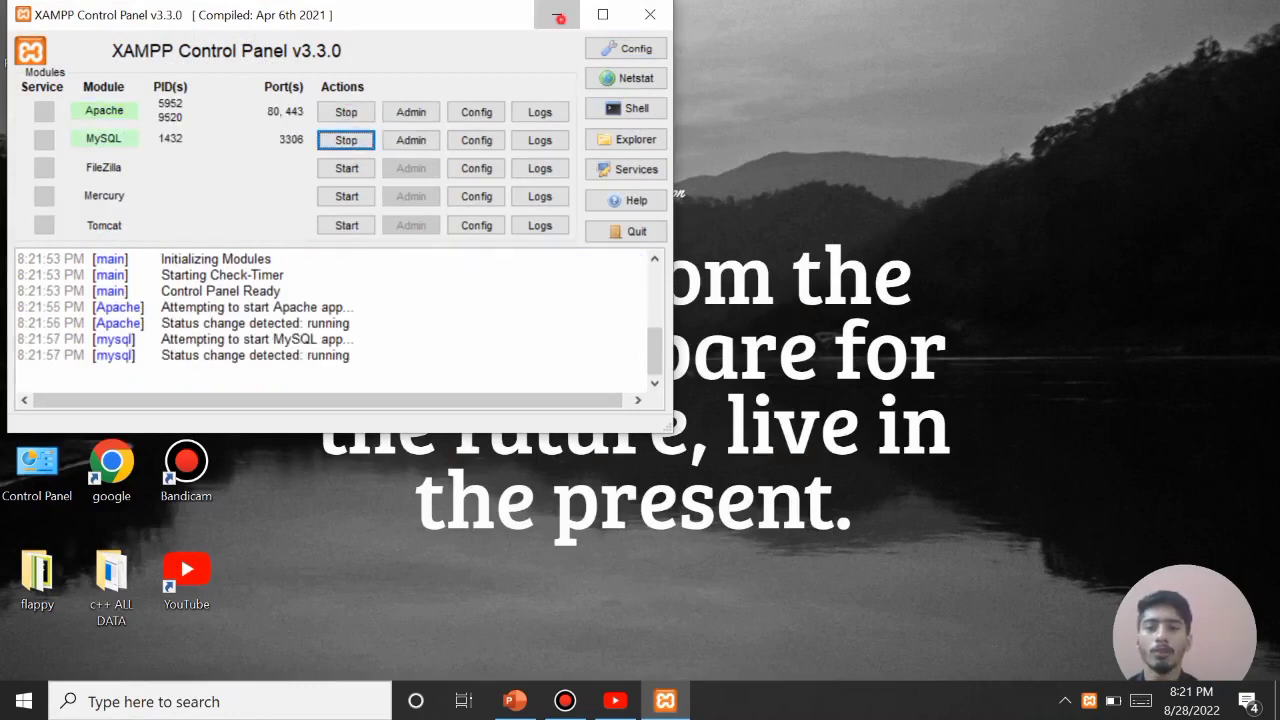
left_click(557, 14)
double_click(111, 462)
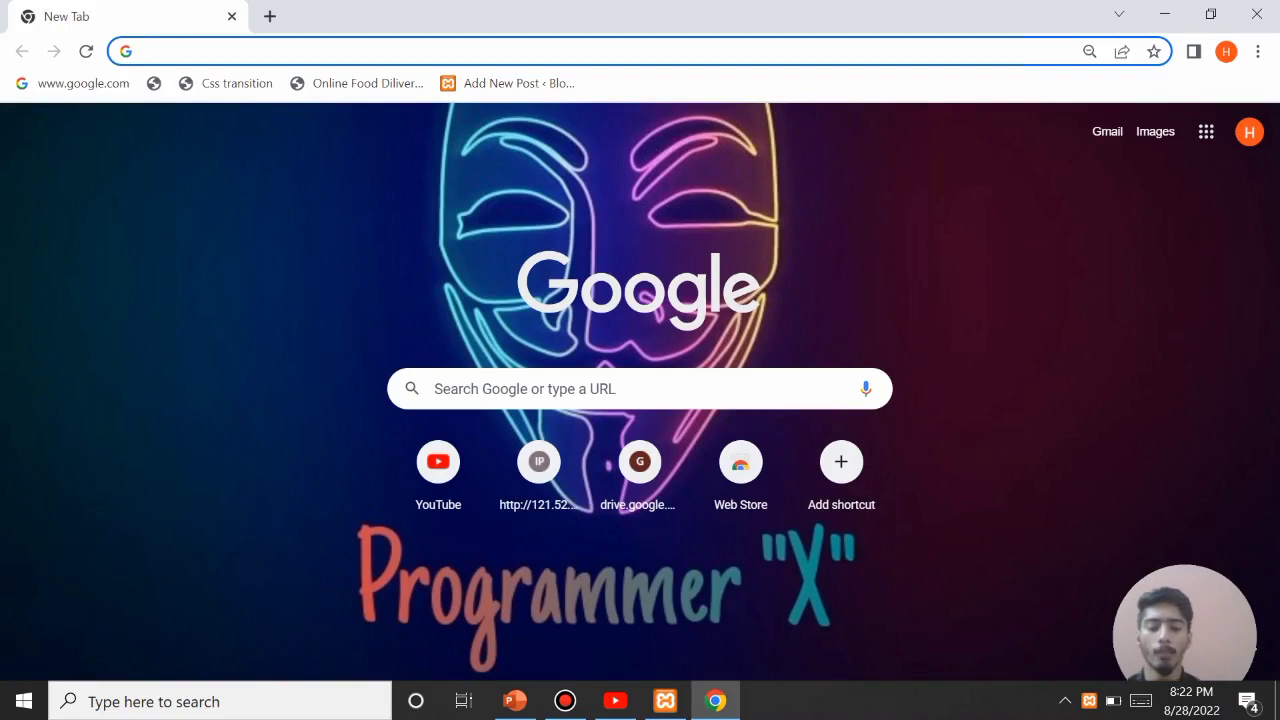
Step: Load the local WordPress site at localhost/coding studio
type("local")
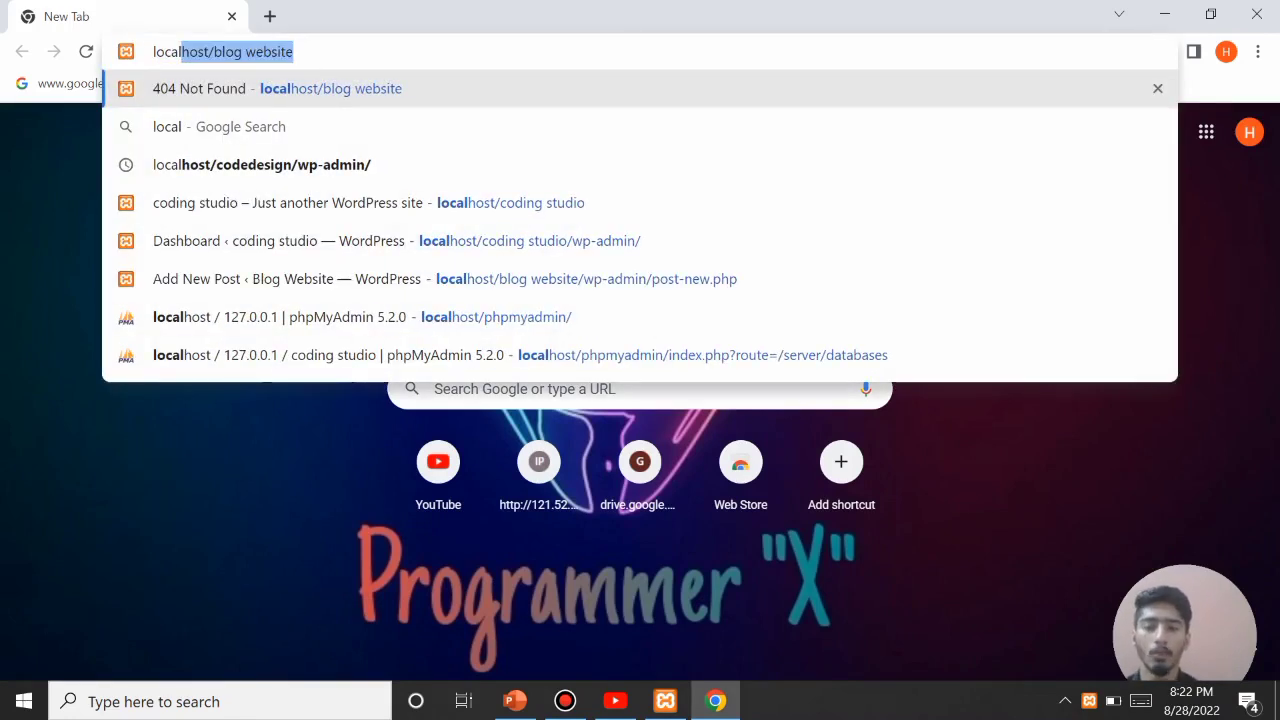
left_click_drag(314, 46, 213, 51)
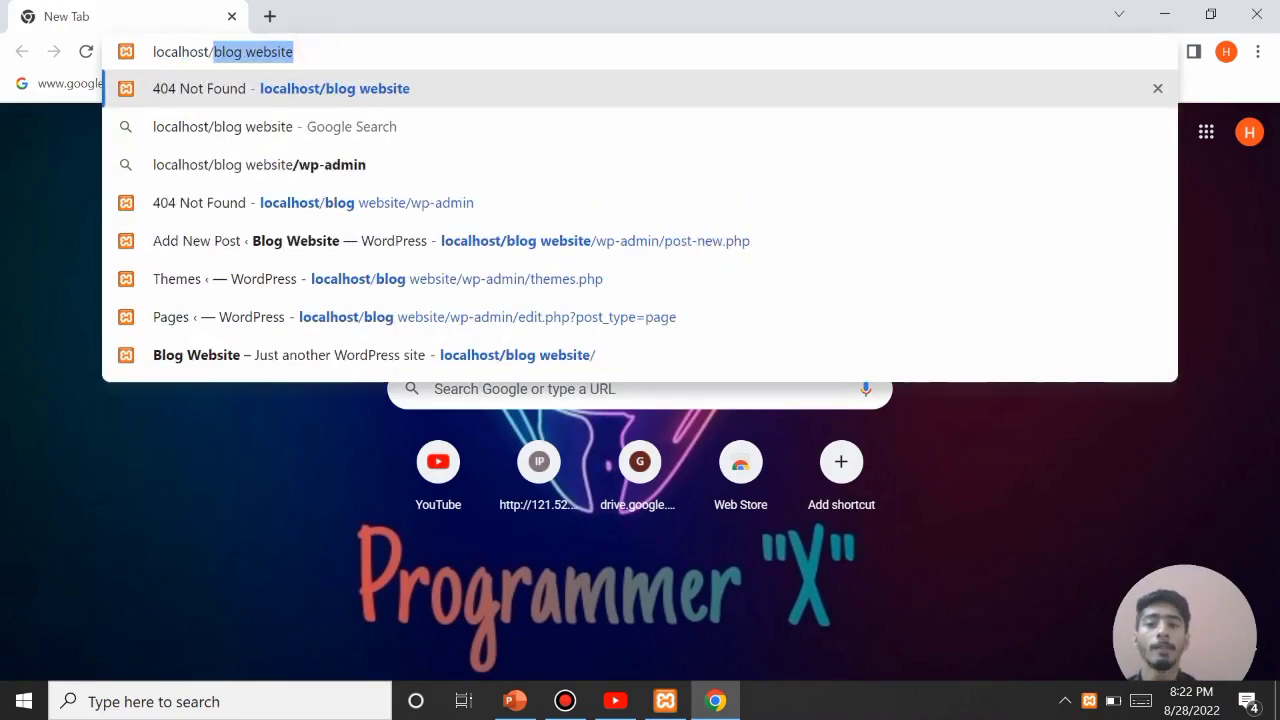
key("BackSpace")
type("coding")
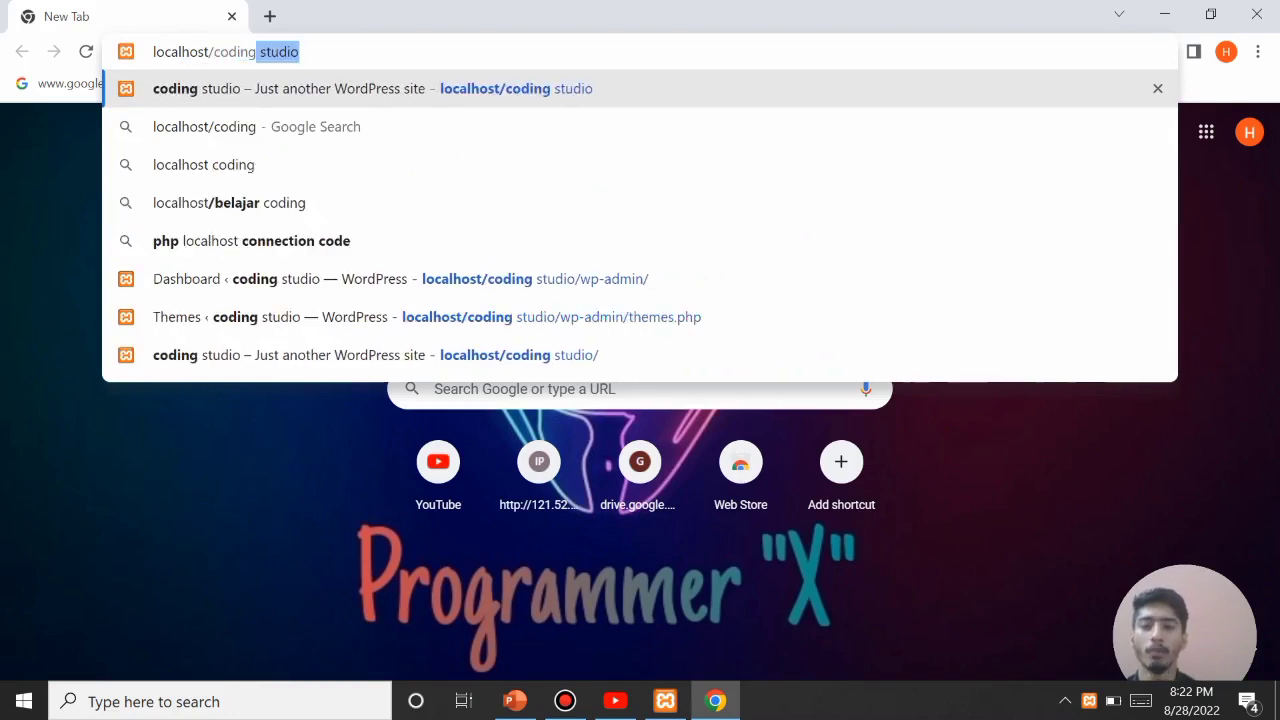
key("Return")
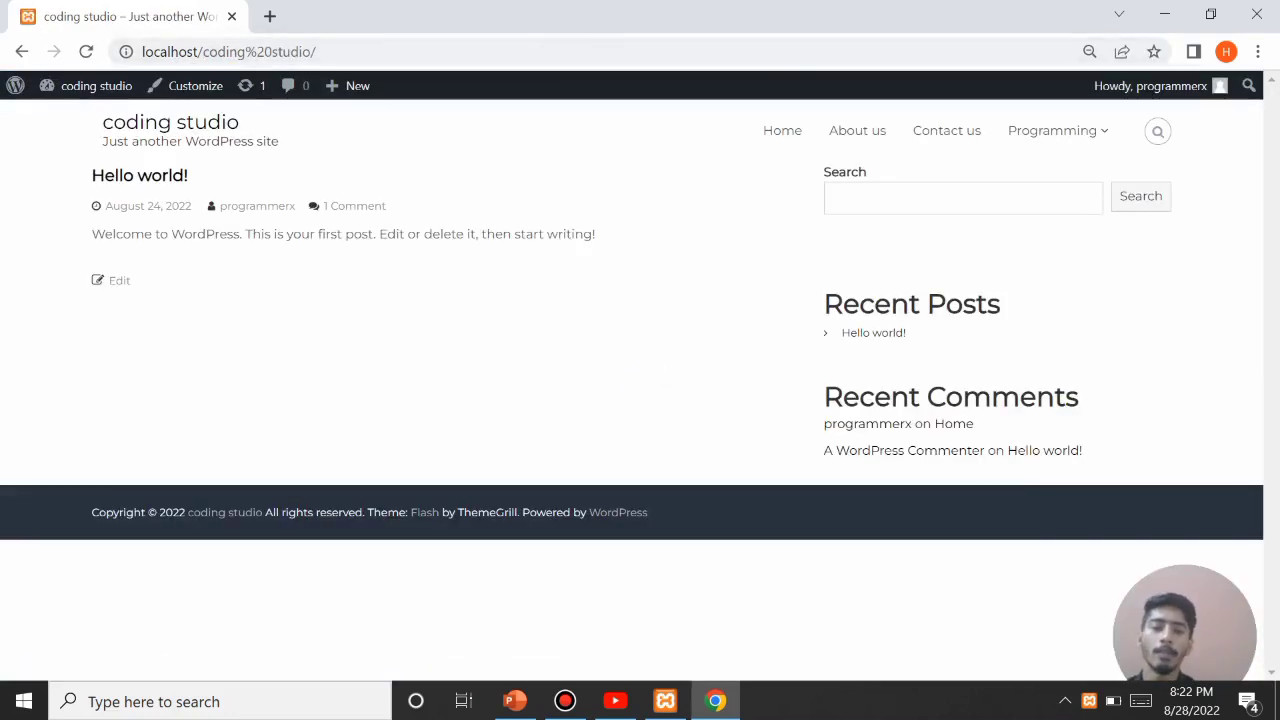
Step: Open the WordPress dashboard at localhost/coding studio/wp-admin/ in a new browser tab
left_click(269, 16)
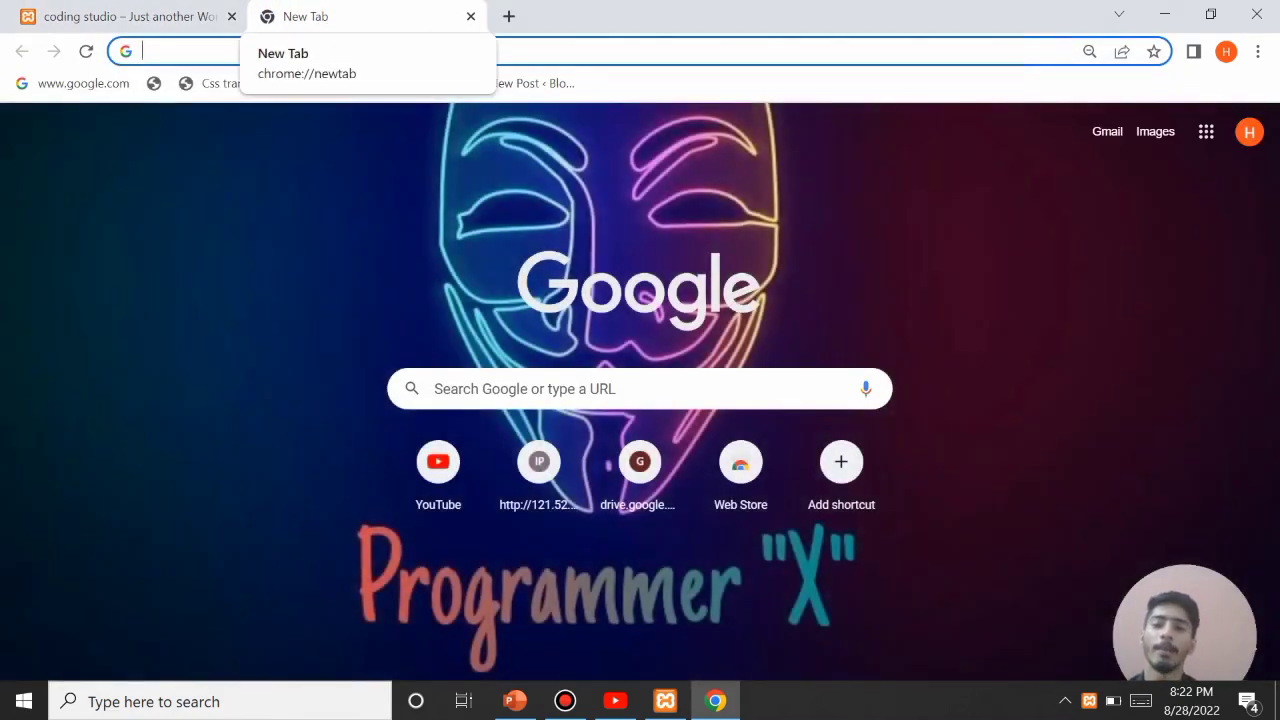
left_click(187, 49)
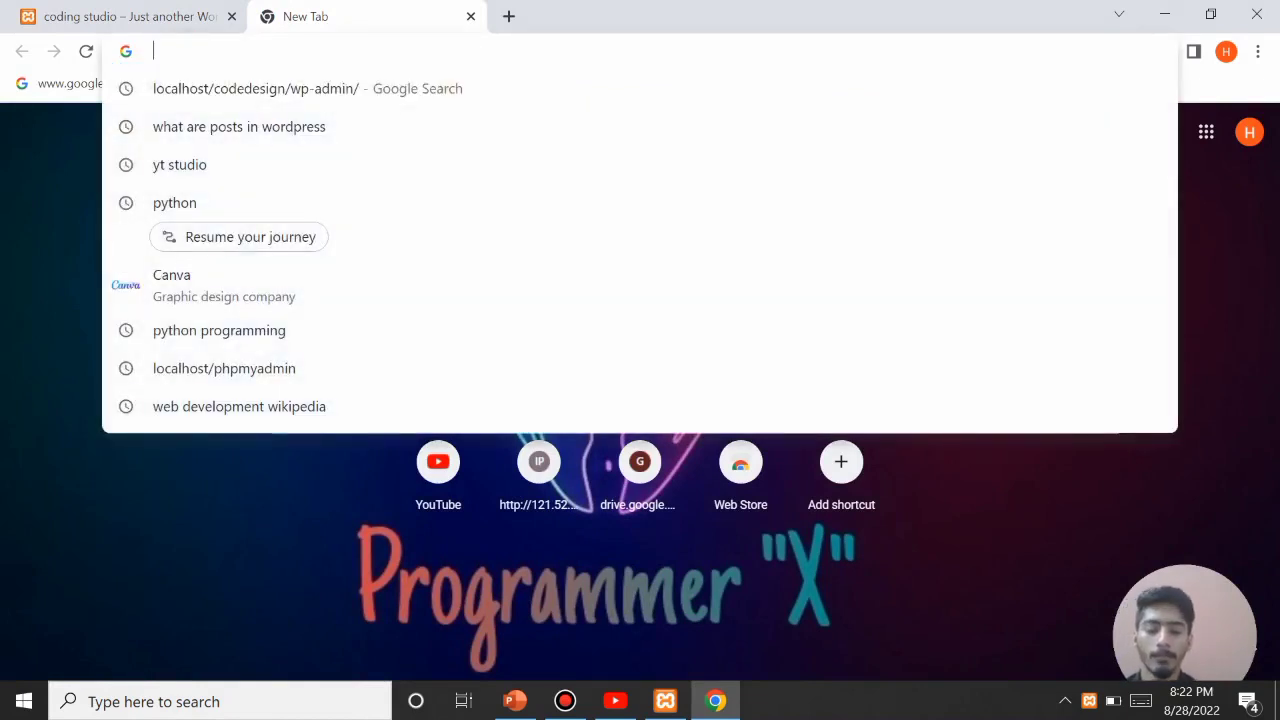
type("loca")
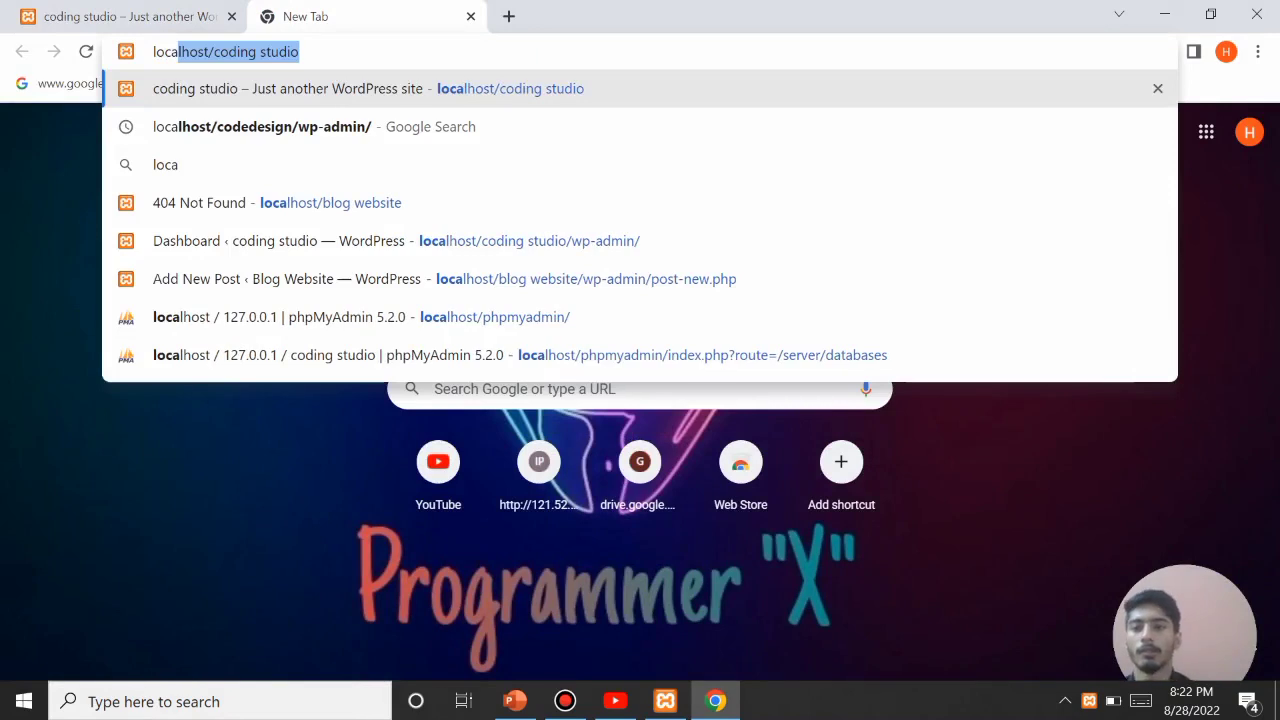
type("lhost/c")
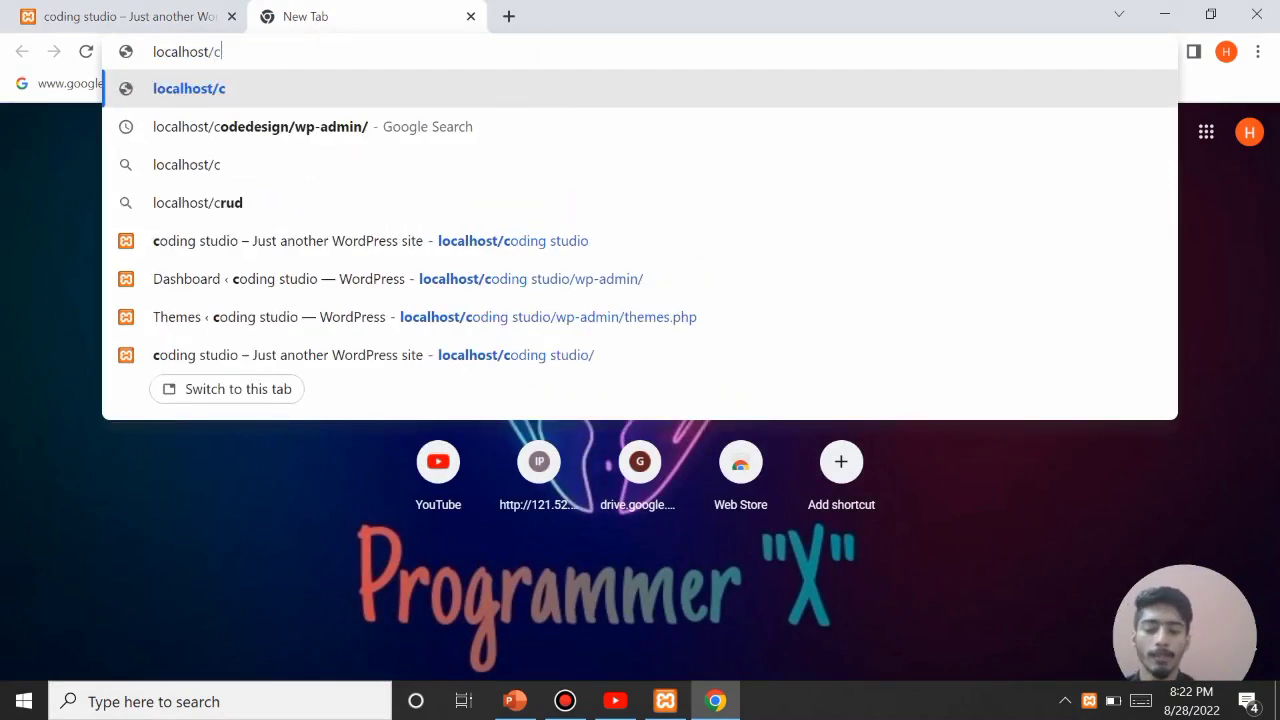
type("cod")
key("BackSpace")
key("BackSpace")
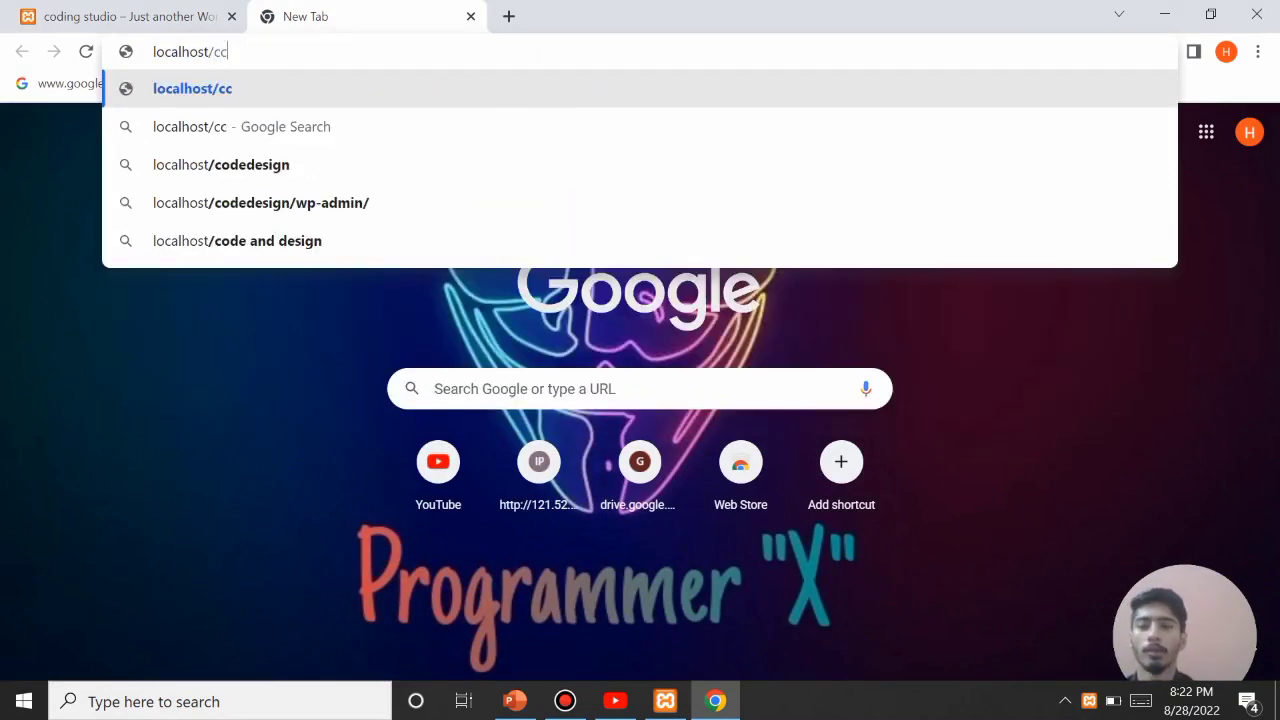
key("BackSpace")
key("BackSpace")
type("cod")
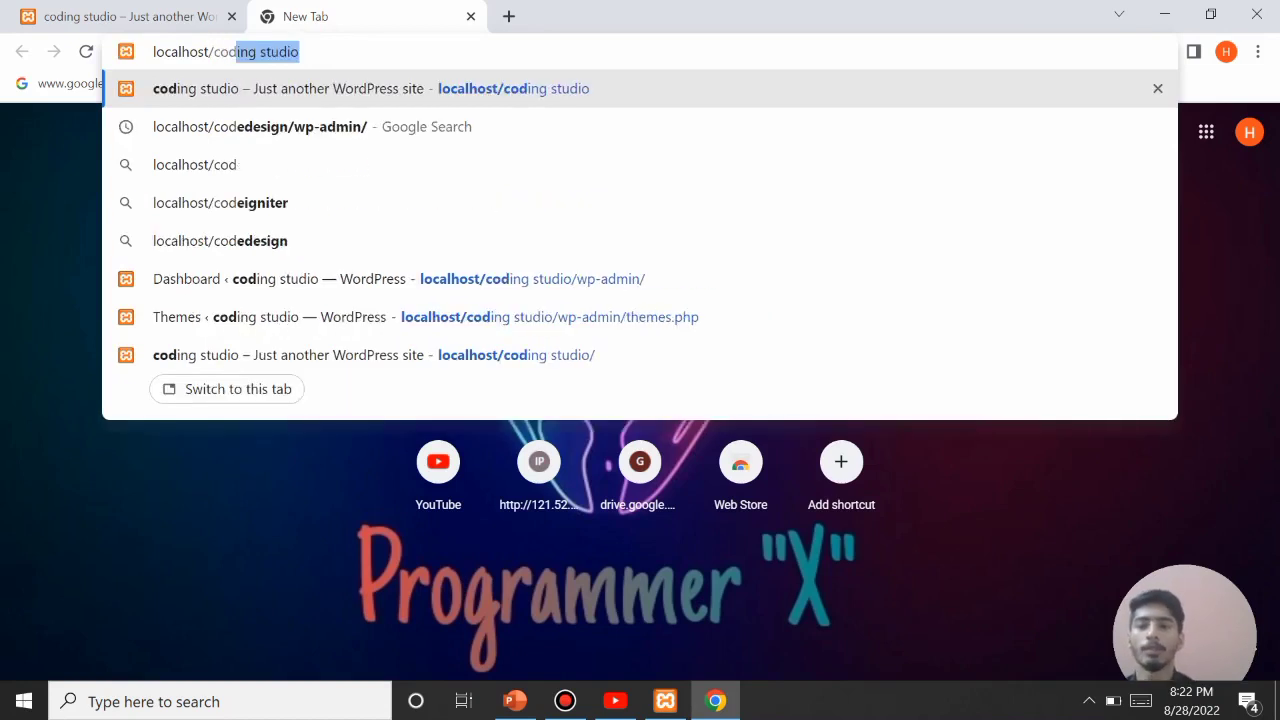
left_click(320, 51)
type("/wp")
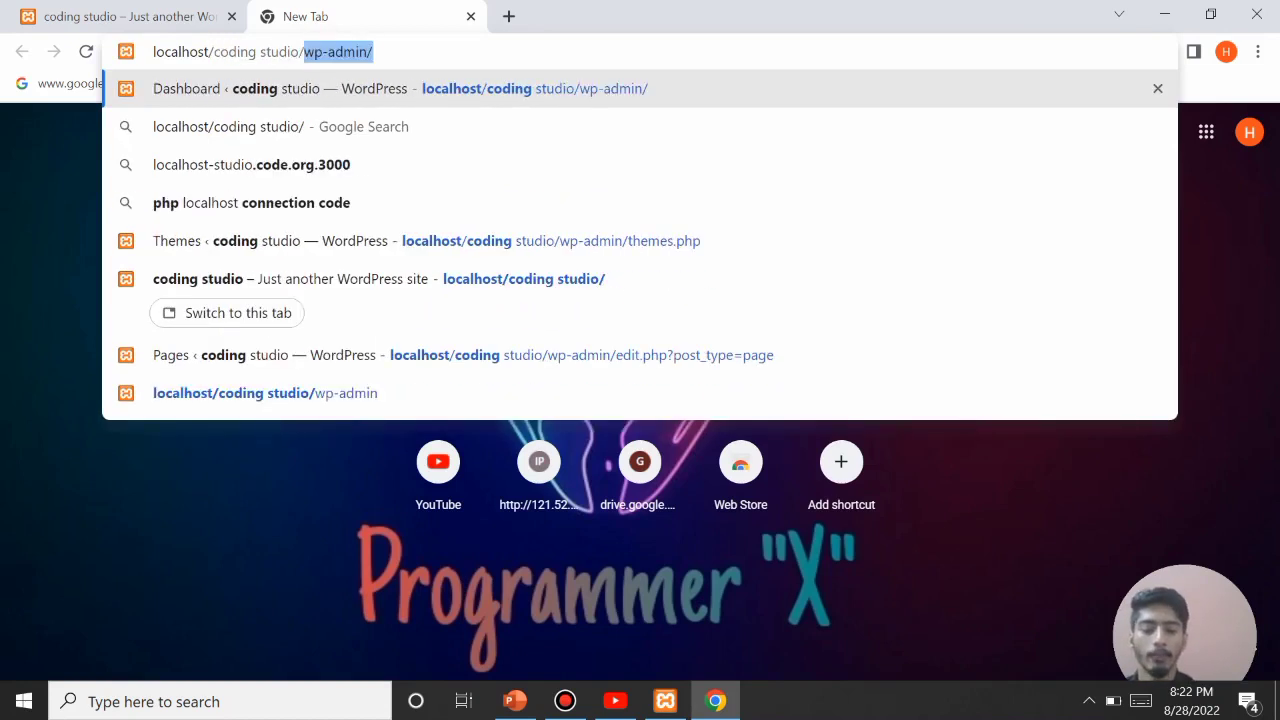
type("-")
key("Return")
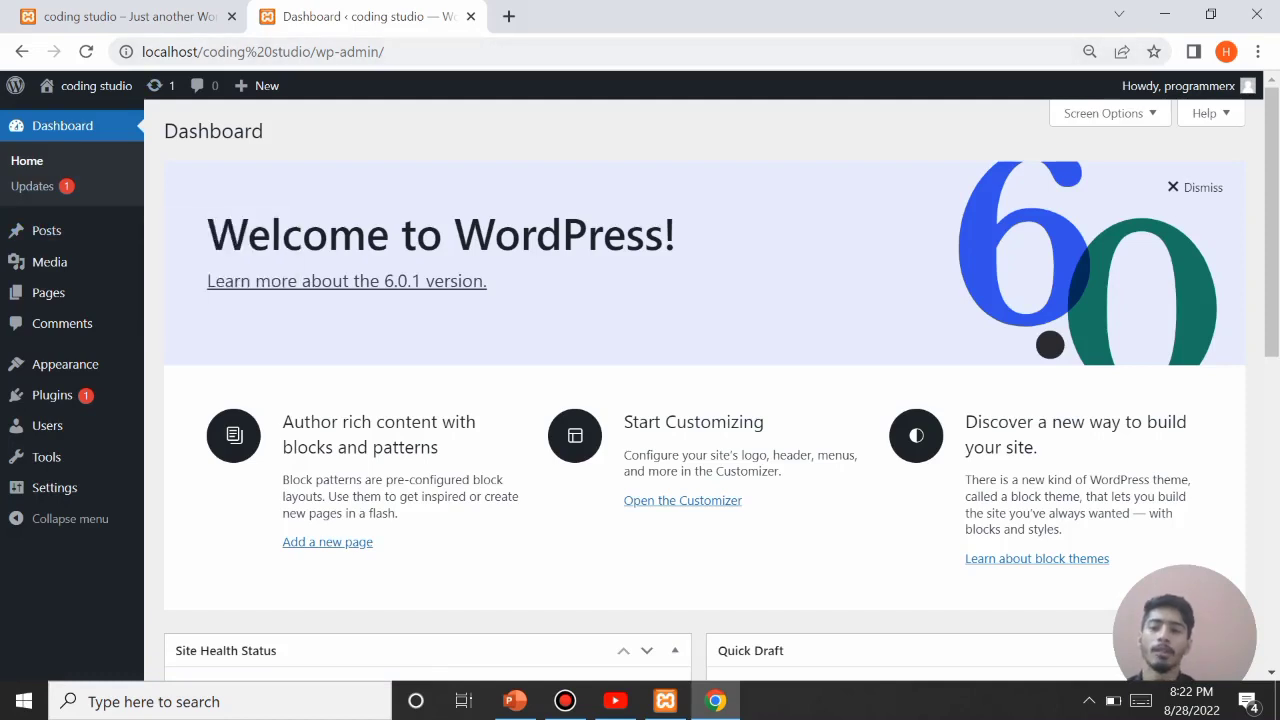
Step: Open the list of all posts and compare it with the posts on the site's front page
mouse_move(40, 231)
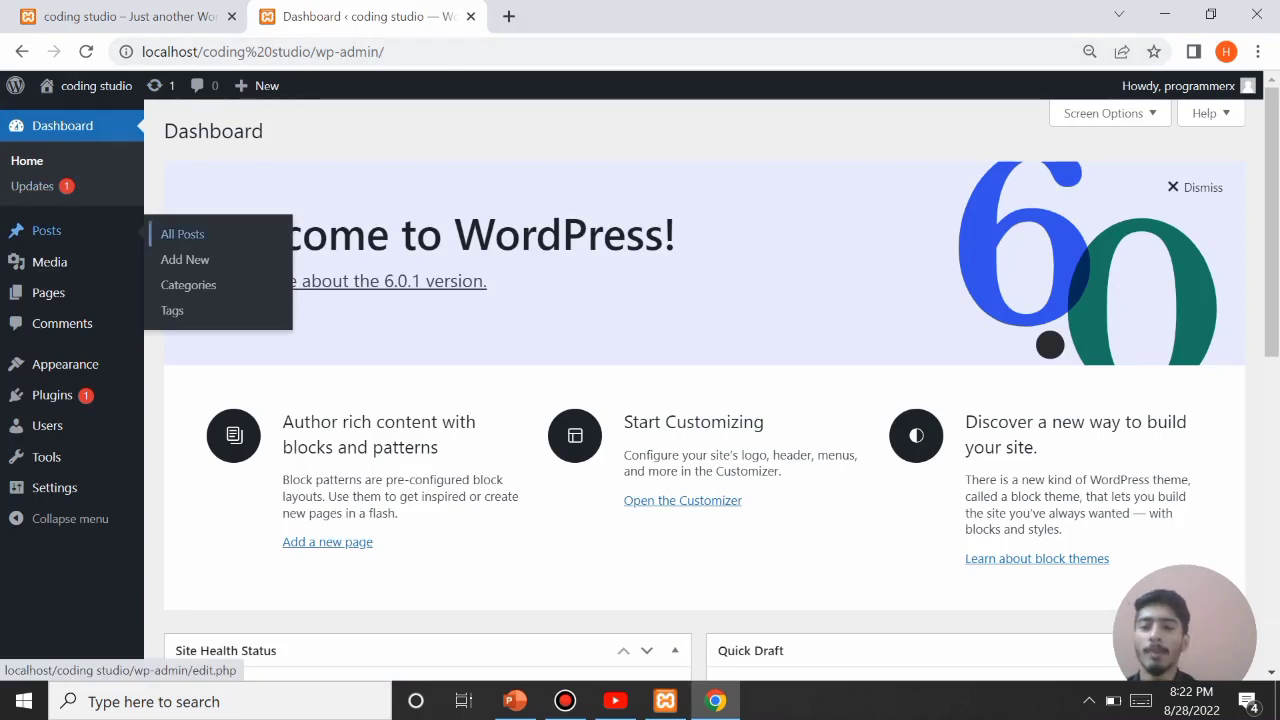
left_click(182, 234)
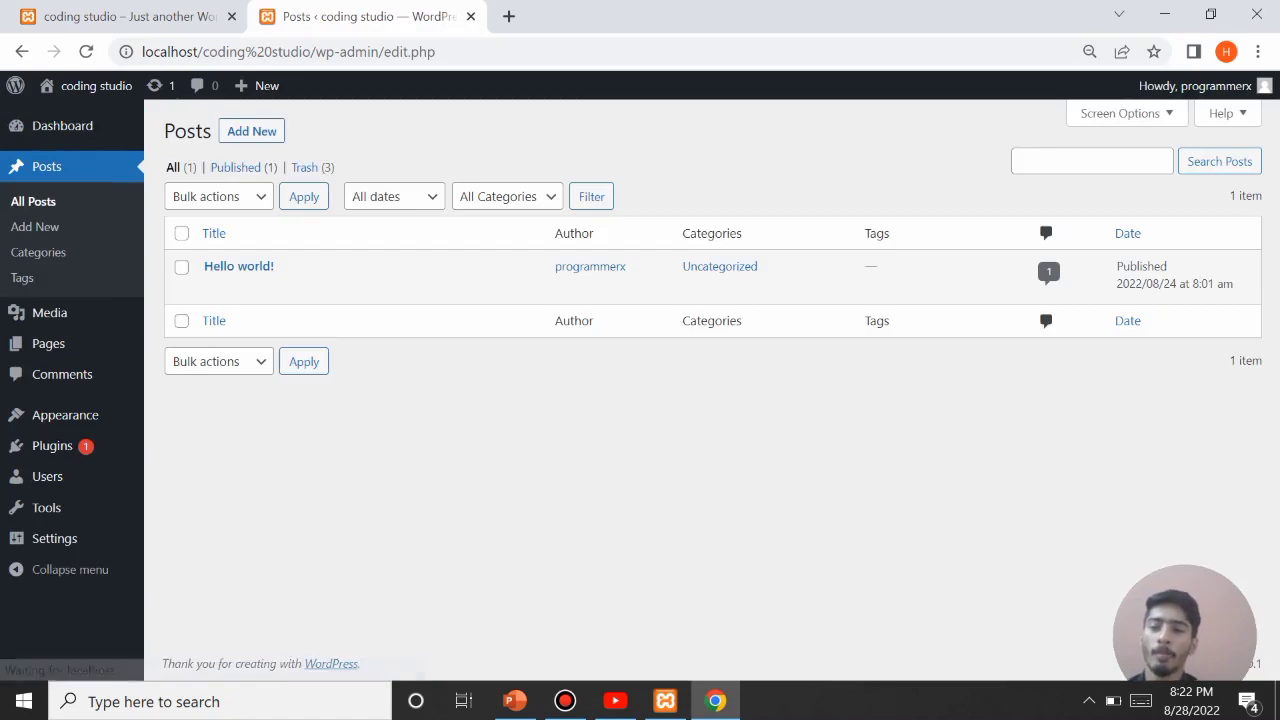
mouse_move(240, 278)
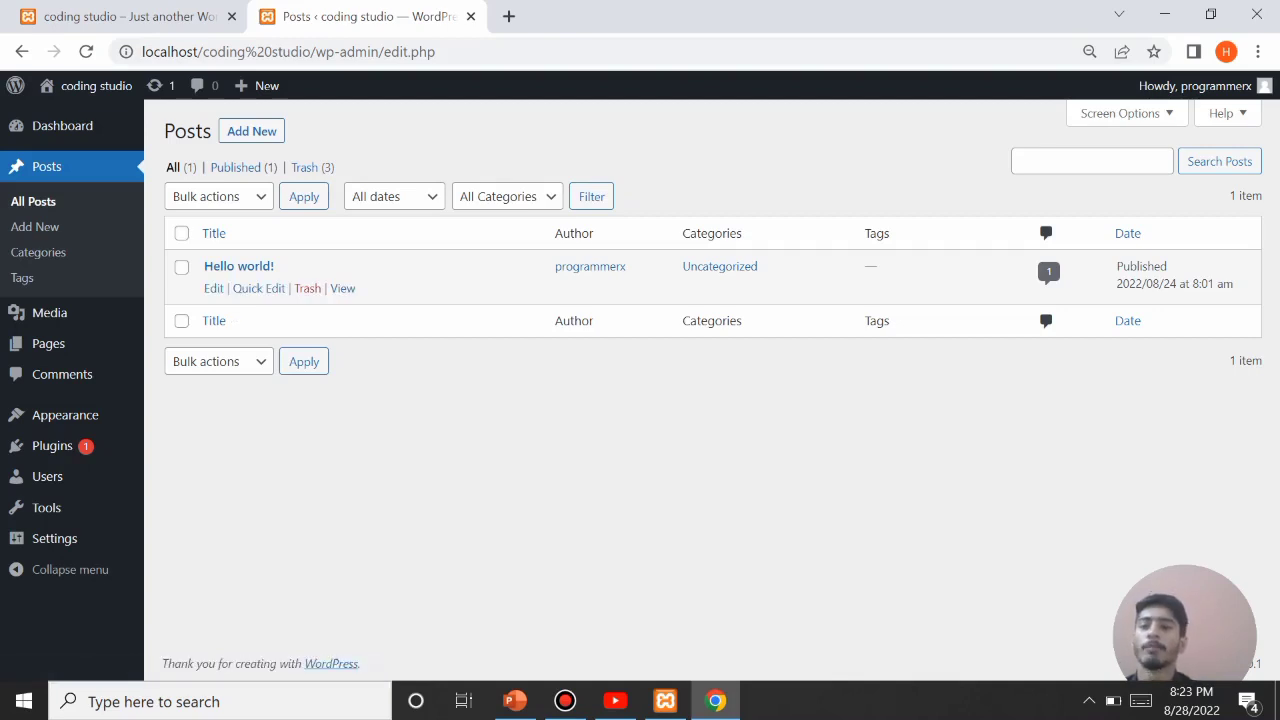
left_click(140, 14)
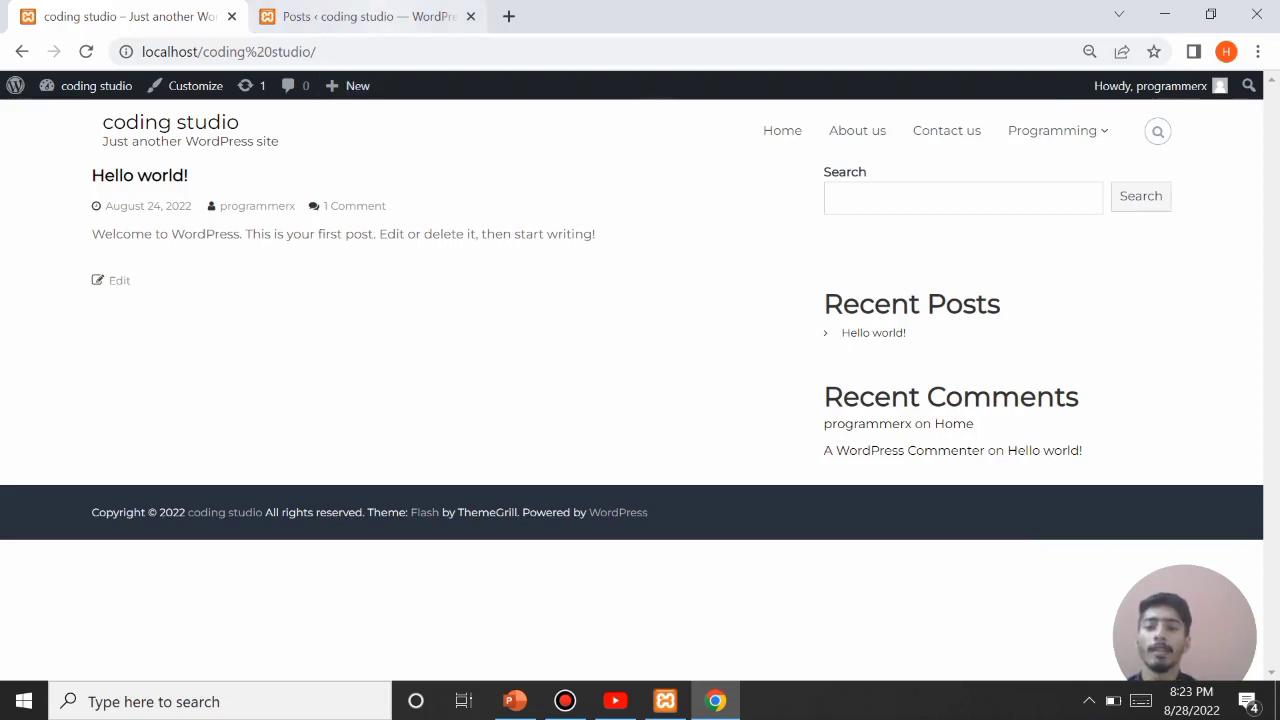
left_click(378, 14)
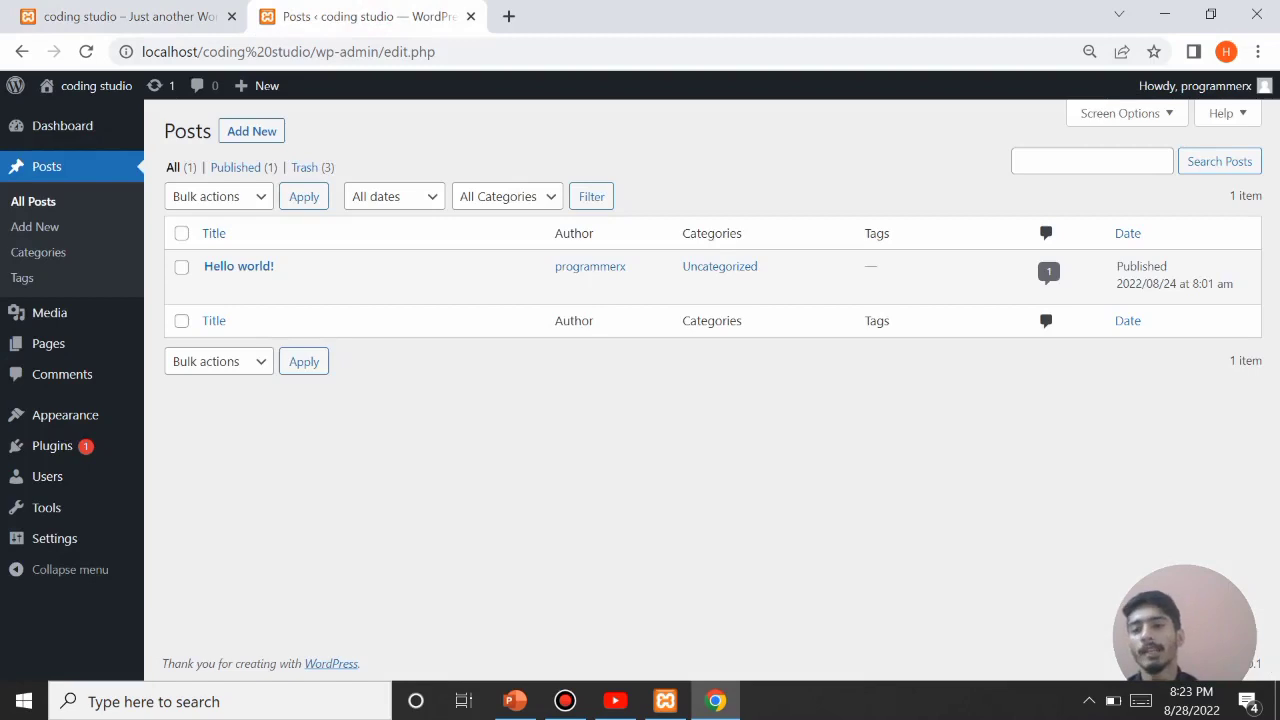
Step: Create a new post titled "Programming"
left_click(251, 131)
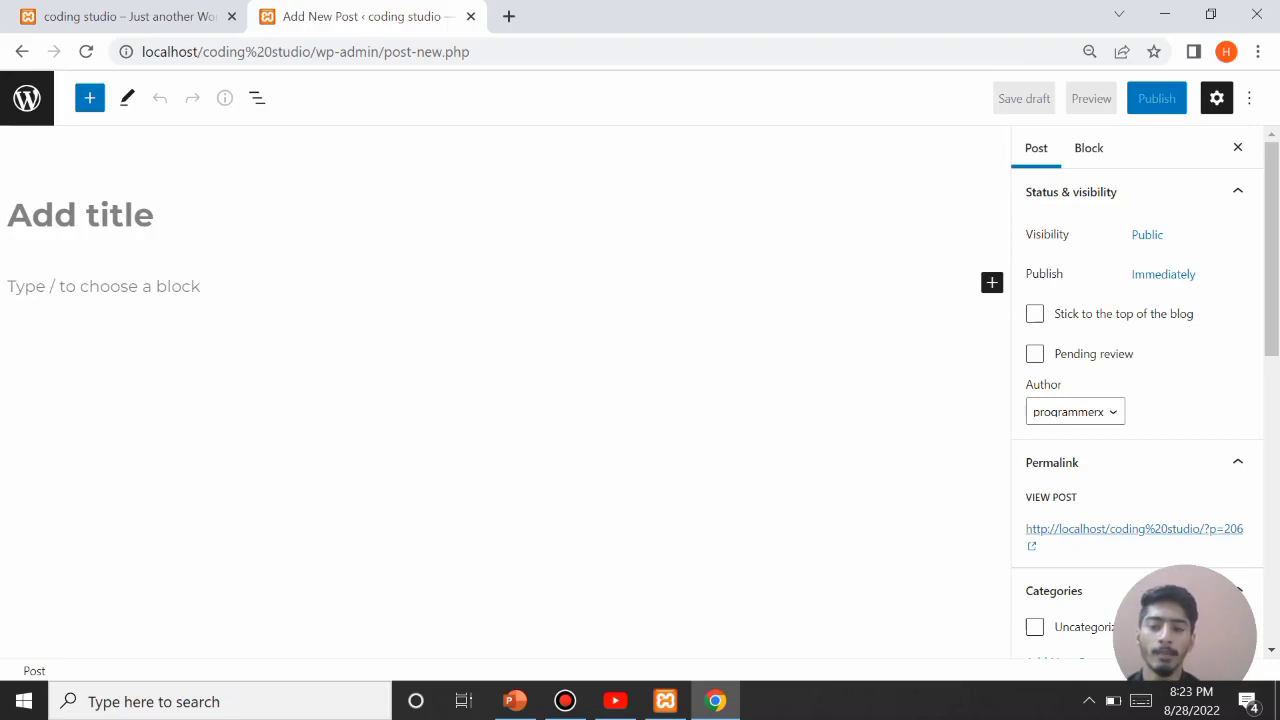
type("Programming")
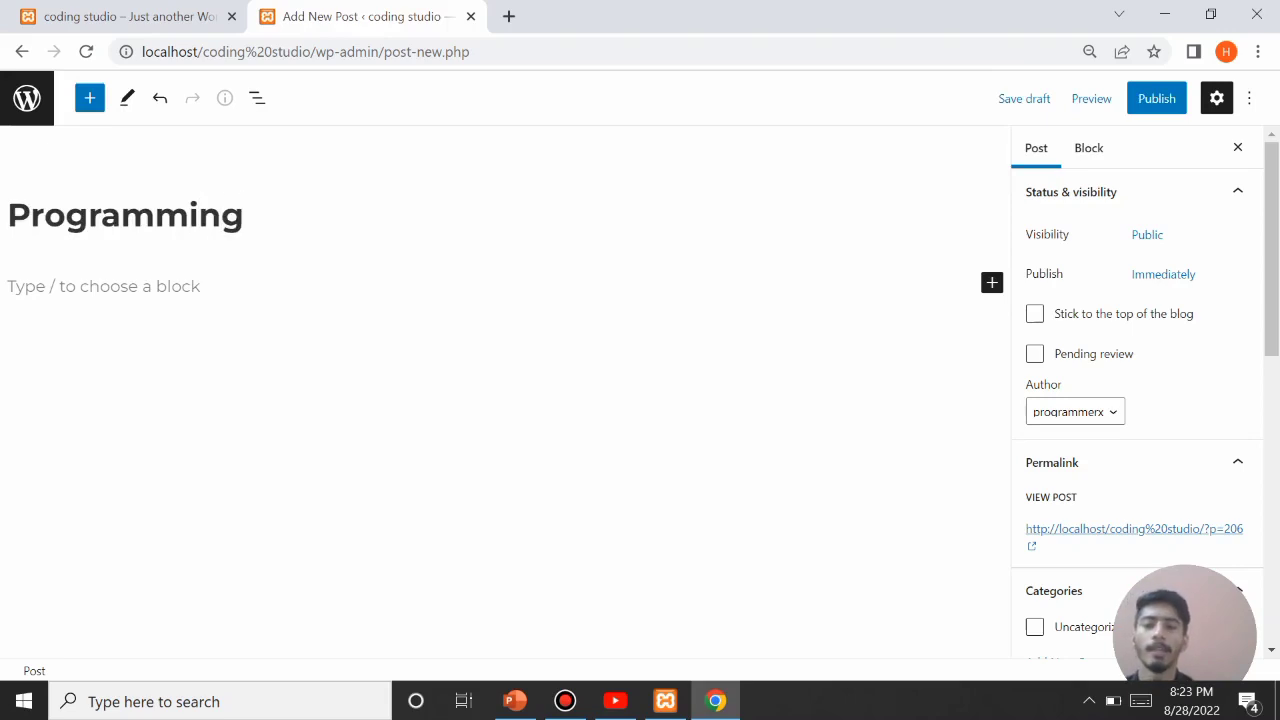
Step: Set the media library image s1, the dark photo of a phone's app icons, as the post's featured image
scroll(1137, 400, "down", 2)
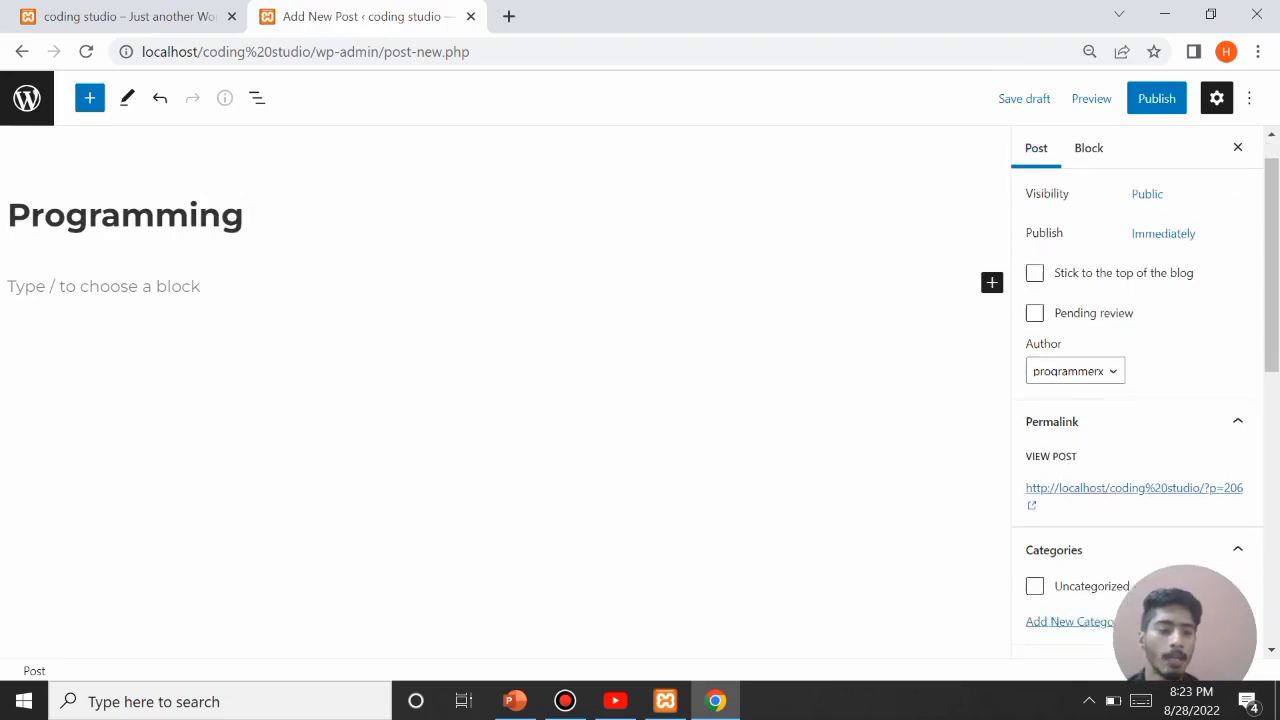
scroll(1137, 400, "down", 4)
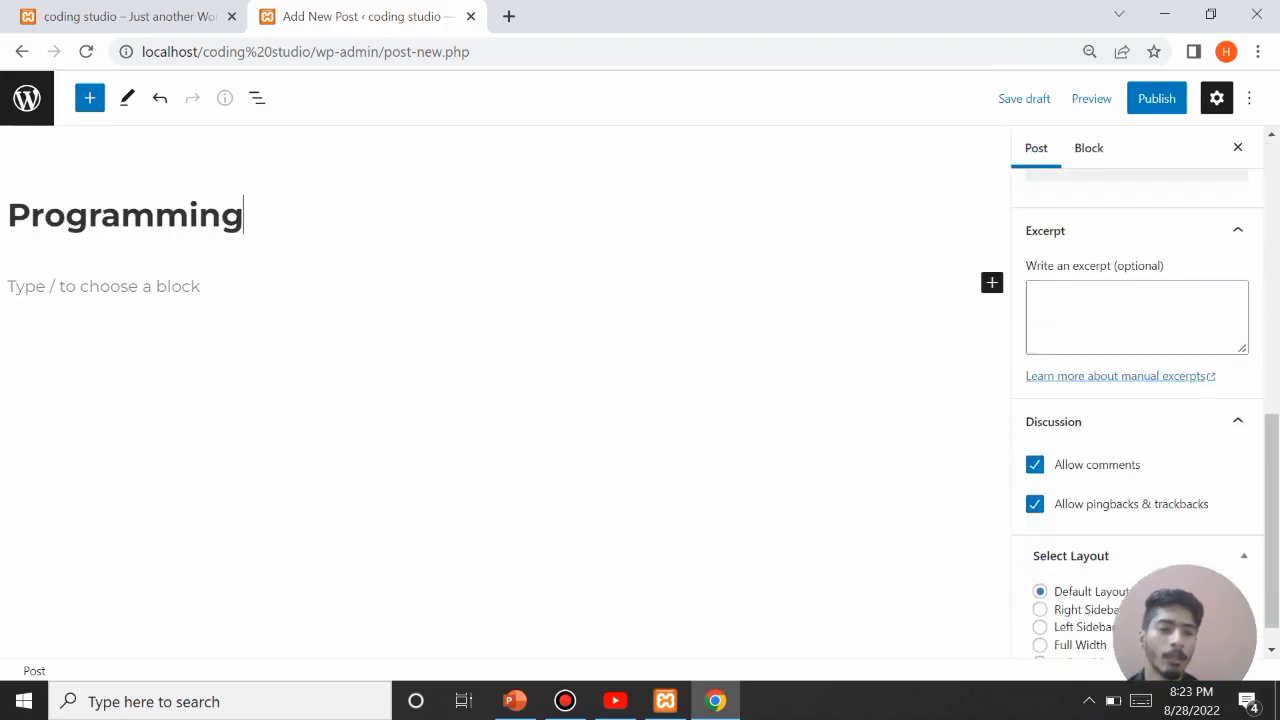
scroll(1137, 400, "up", 1)
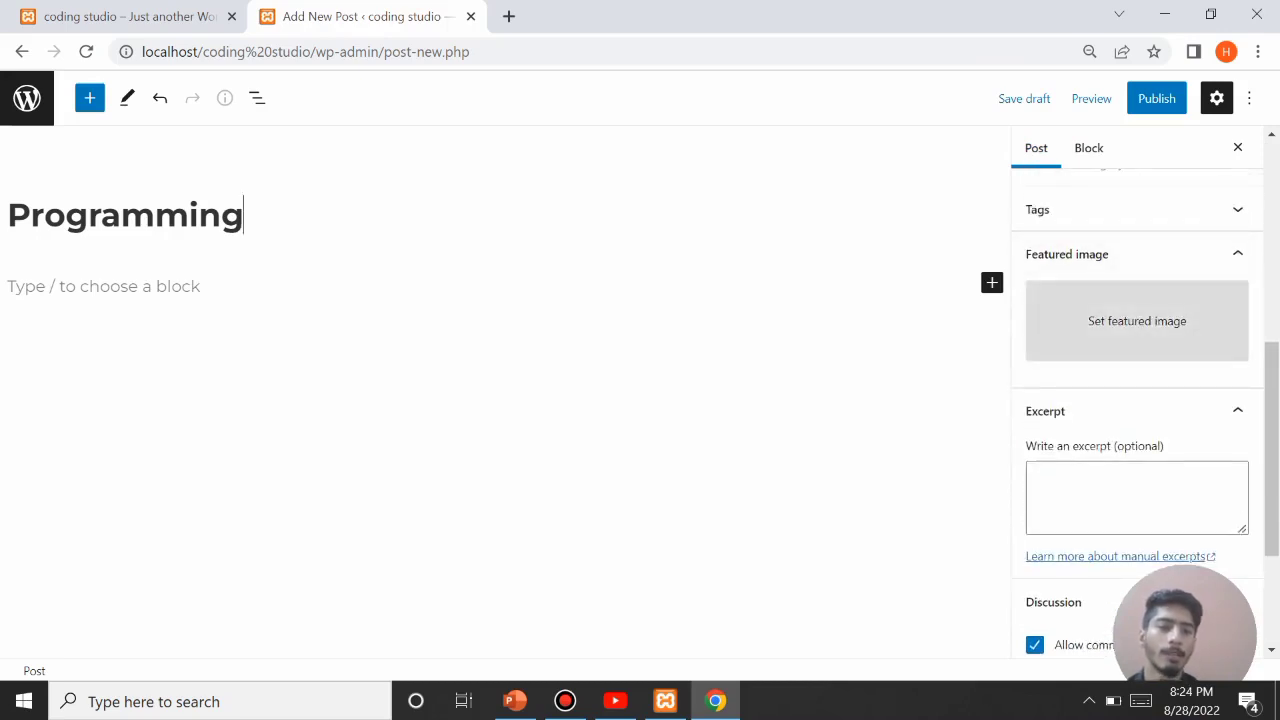
left_click(1137, 320)
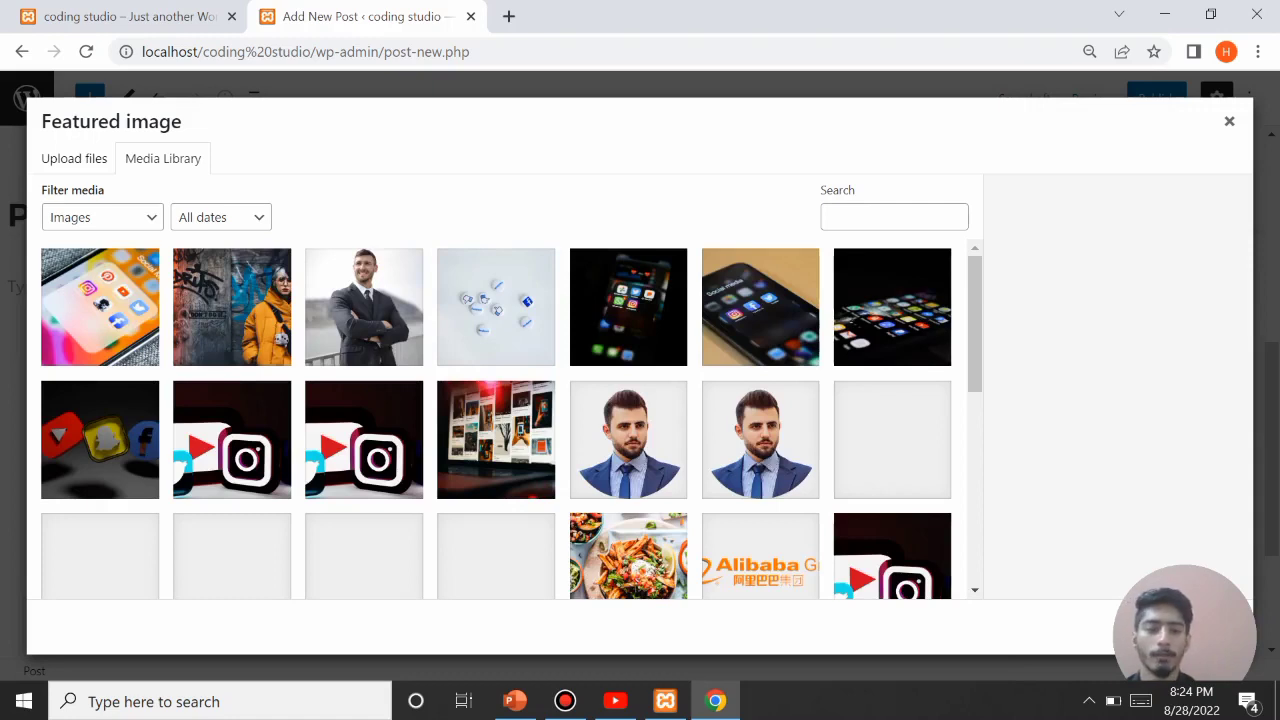
left_click(892, 307)
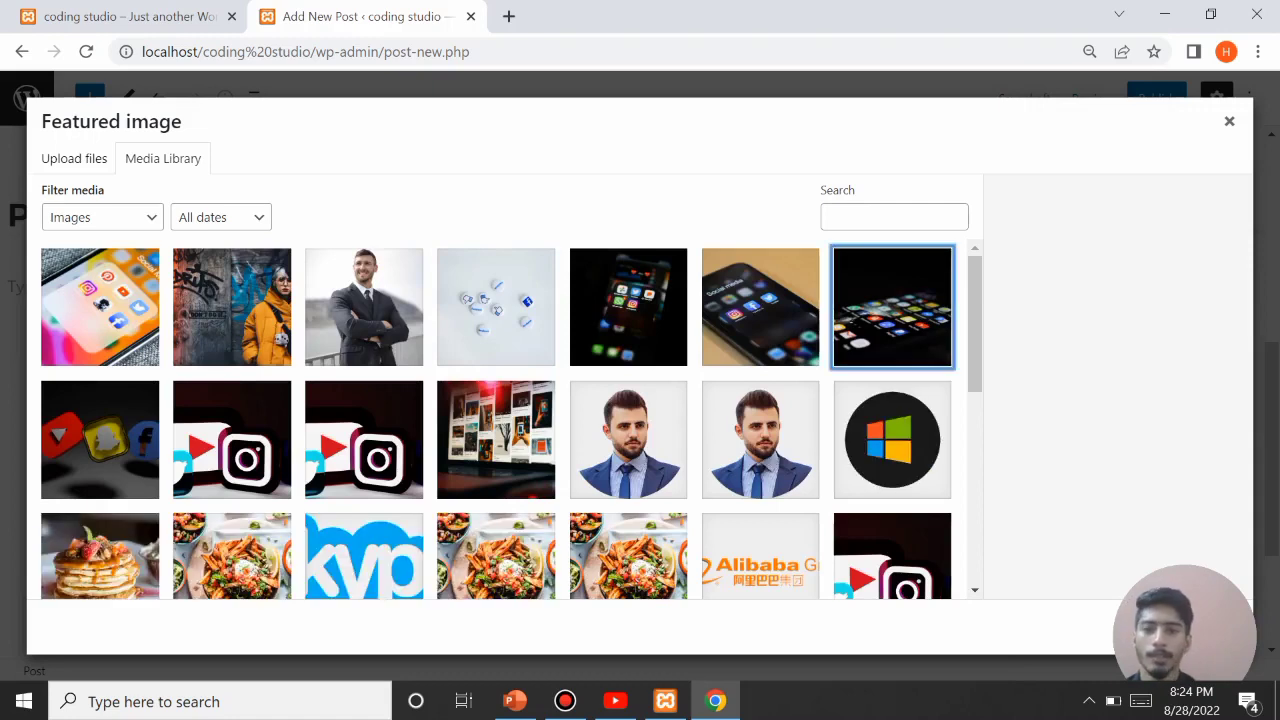
scroll(510, 420, "down", 2)
scroll(510, 420, "up", 2)
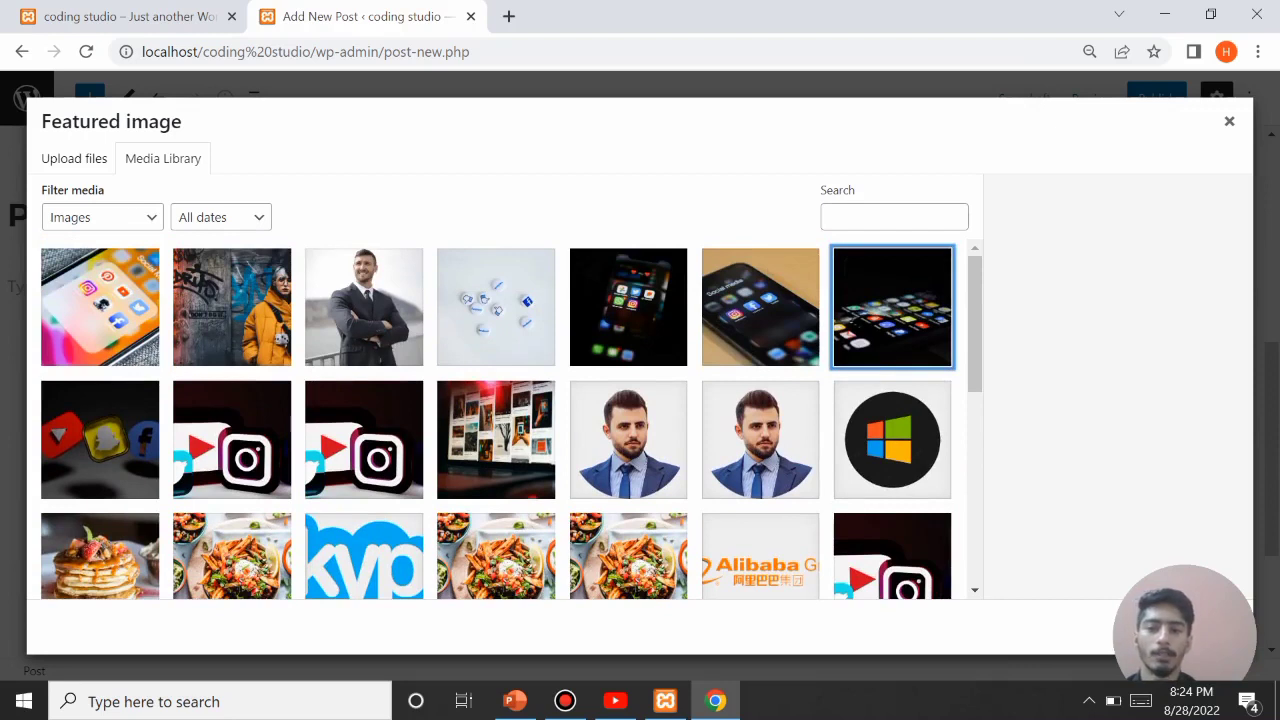
left_click(761, 307)
left_click(892, 307)
scroll(1110, 390, "down", 2)
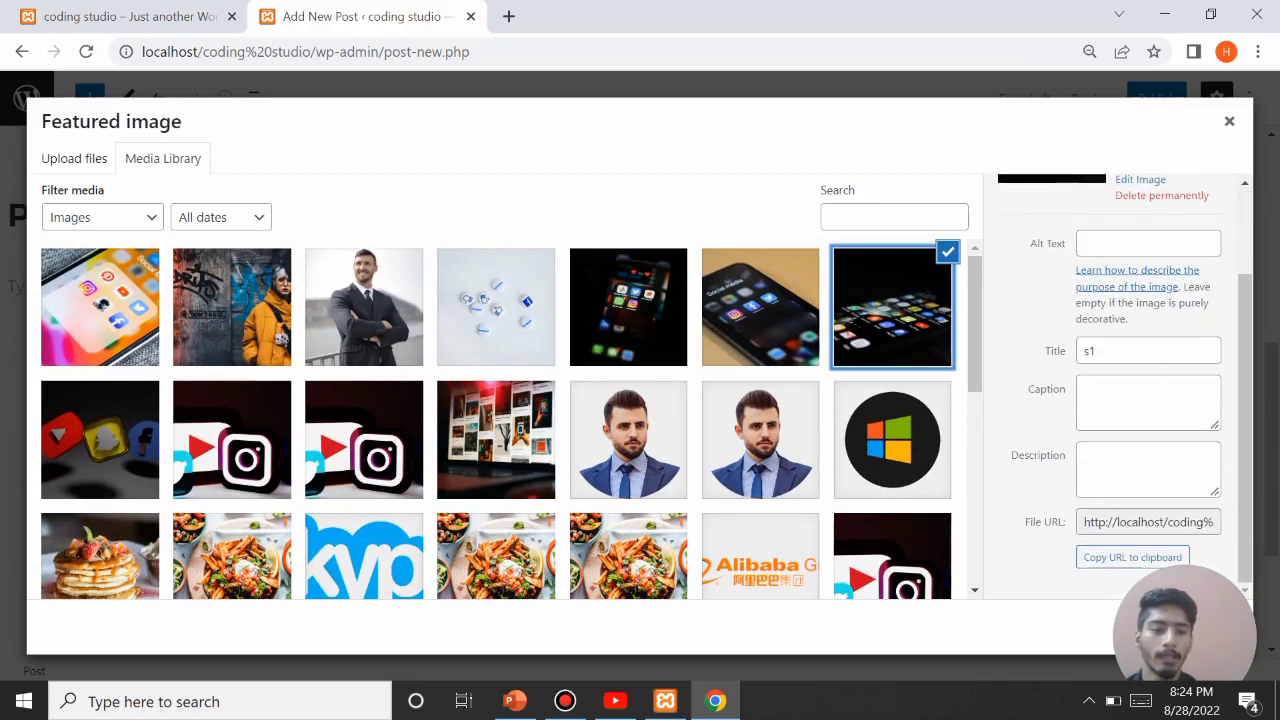
left_click(1091, 391)
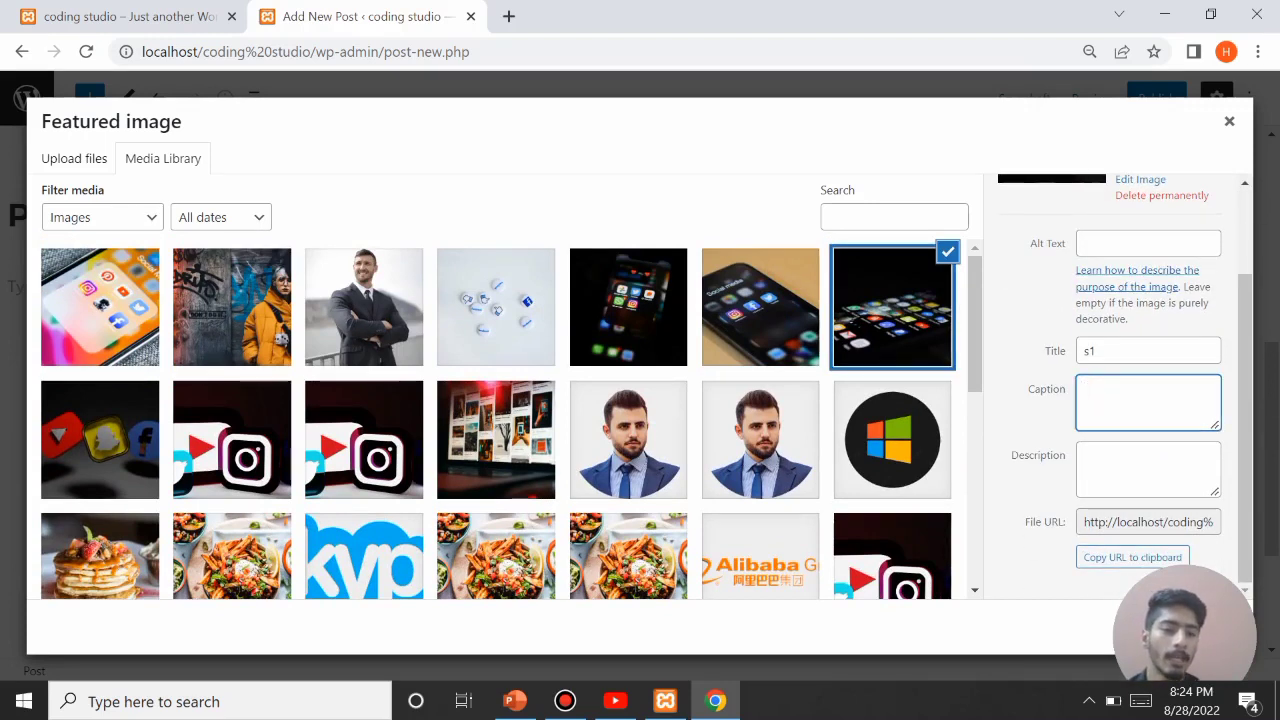
left_click(1091, 458)
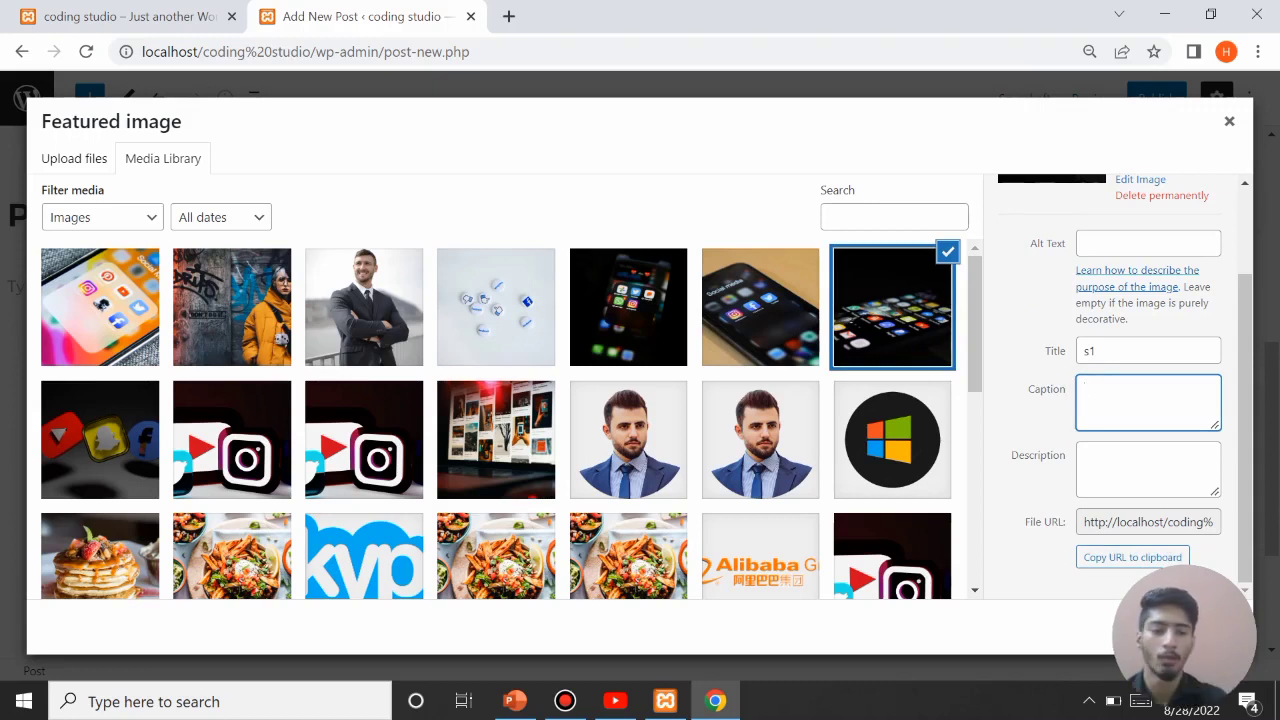
left_click(1176, 627)
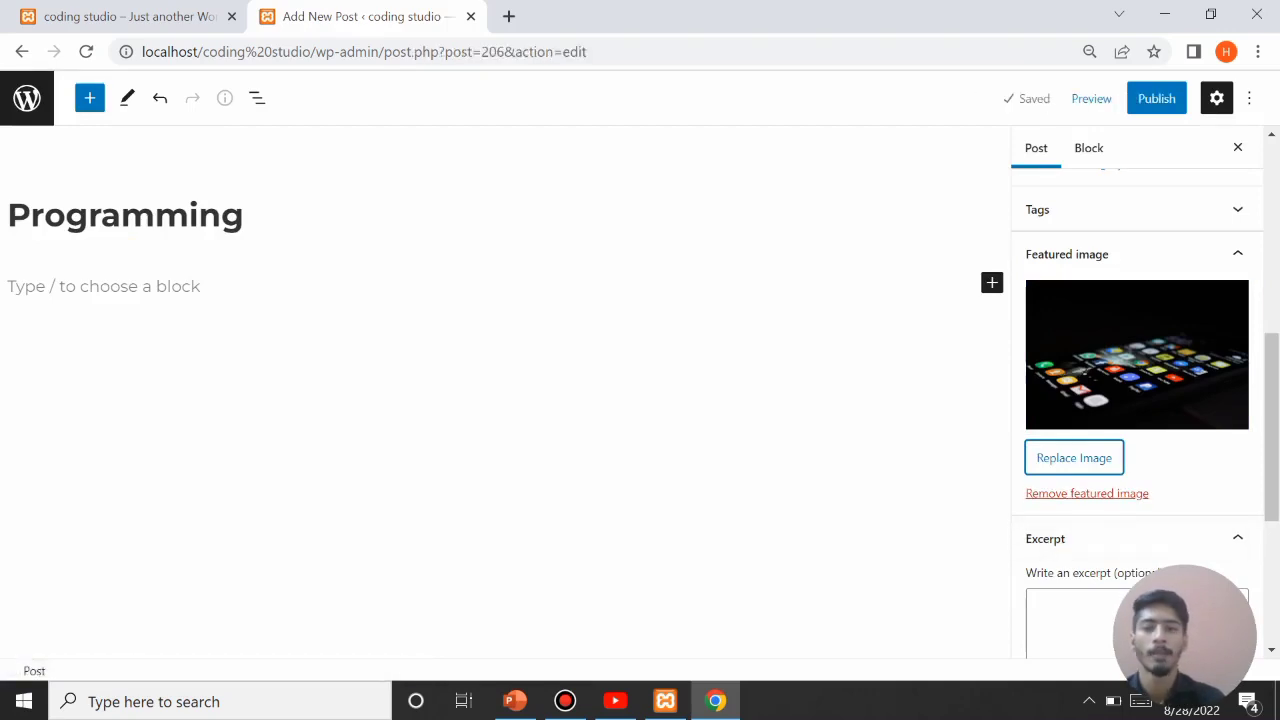
Step: Search Google for "programming wikipedia" in a new browser tab and open Wikipedia's Computer programming article
left_click(320, 280)
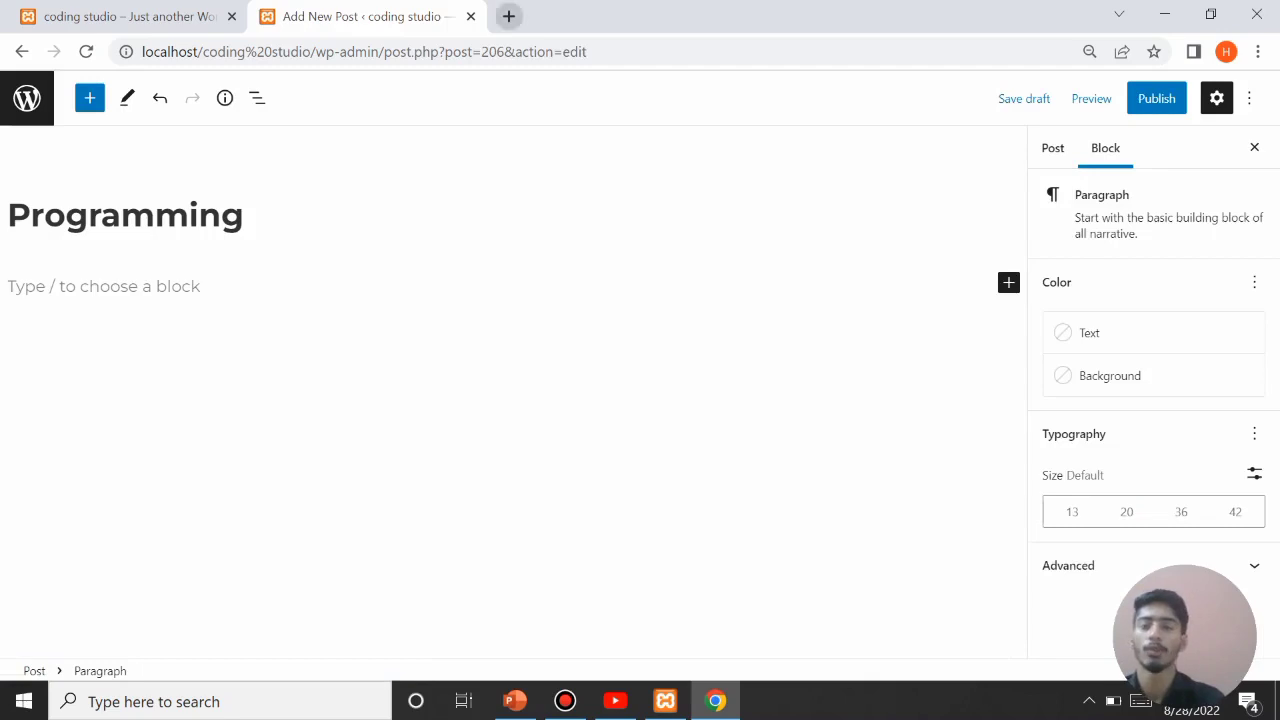
left_click(508, 16)
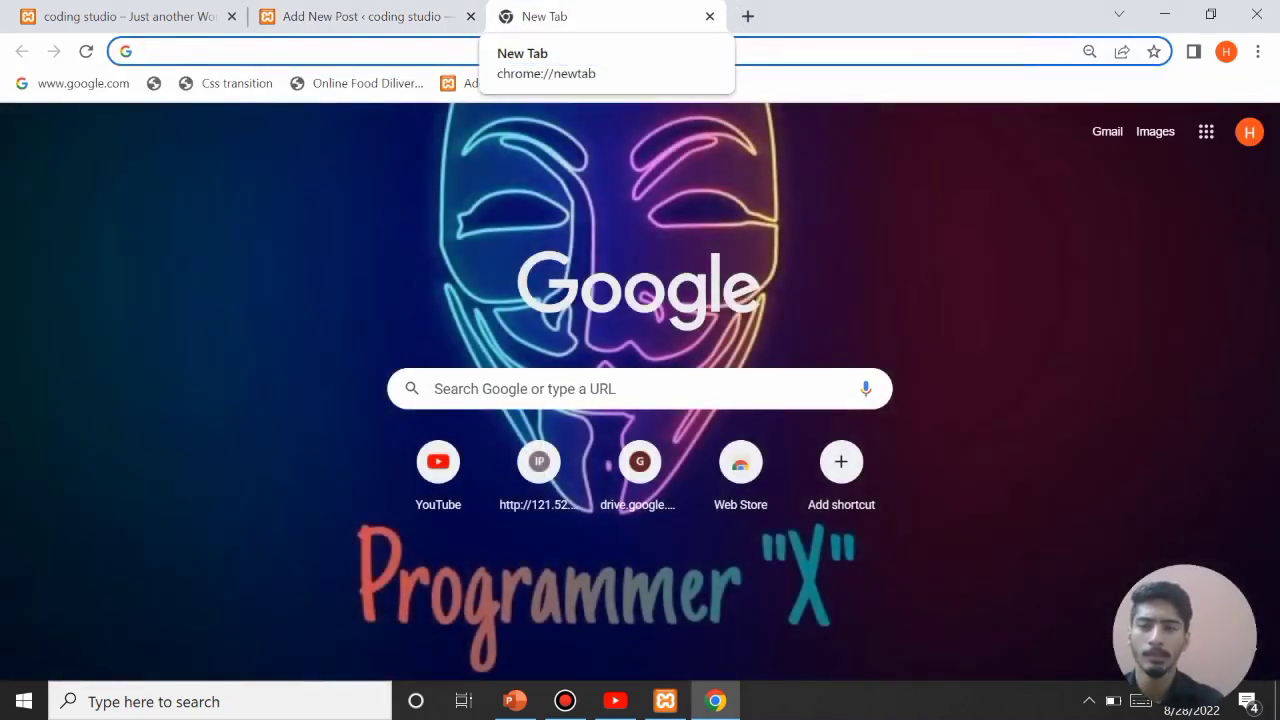
type("program")
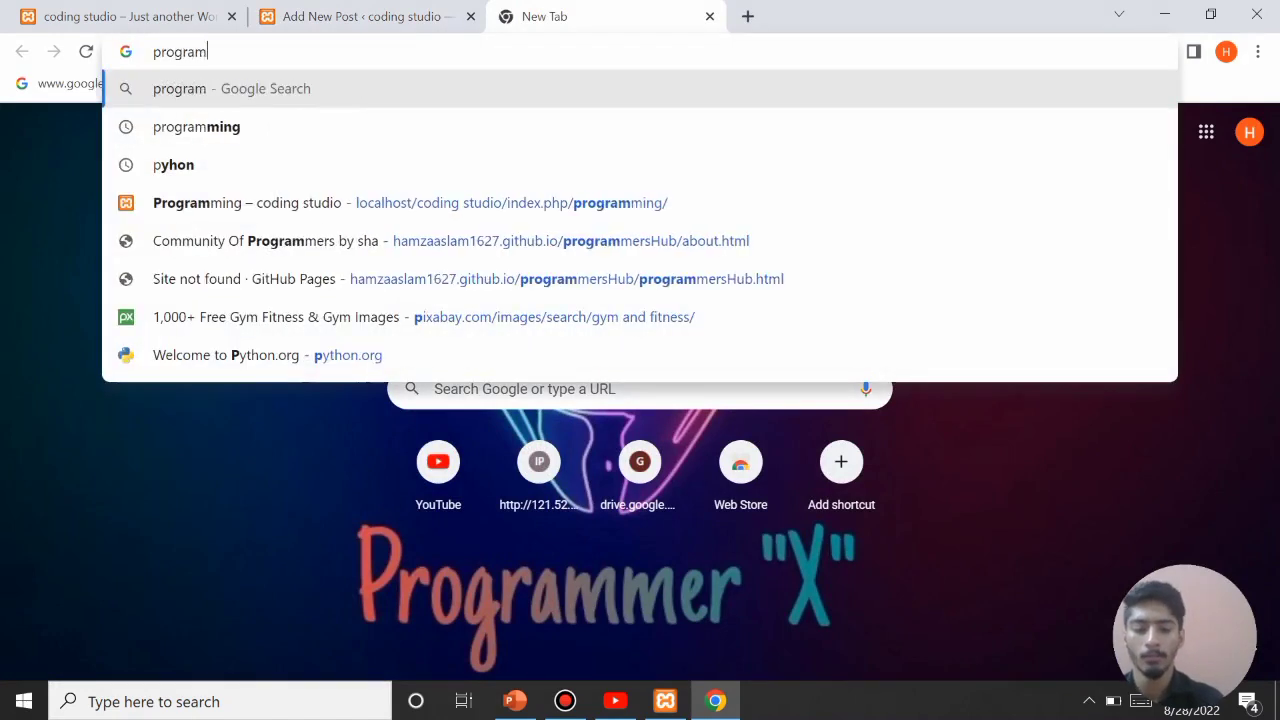
type("ming wiki")
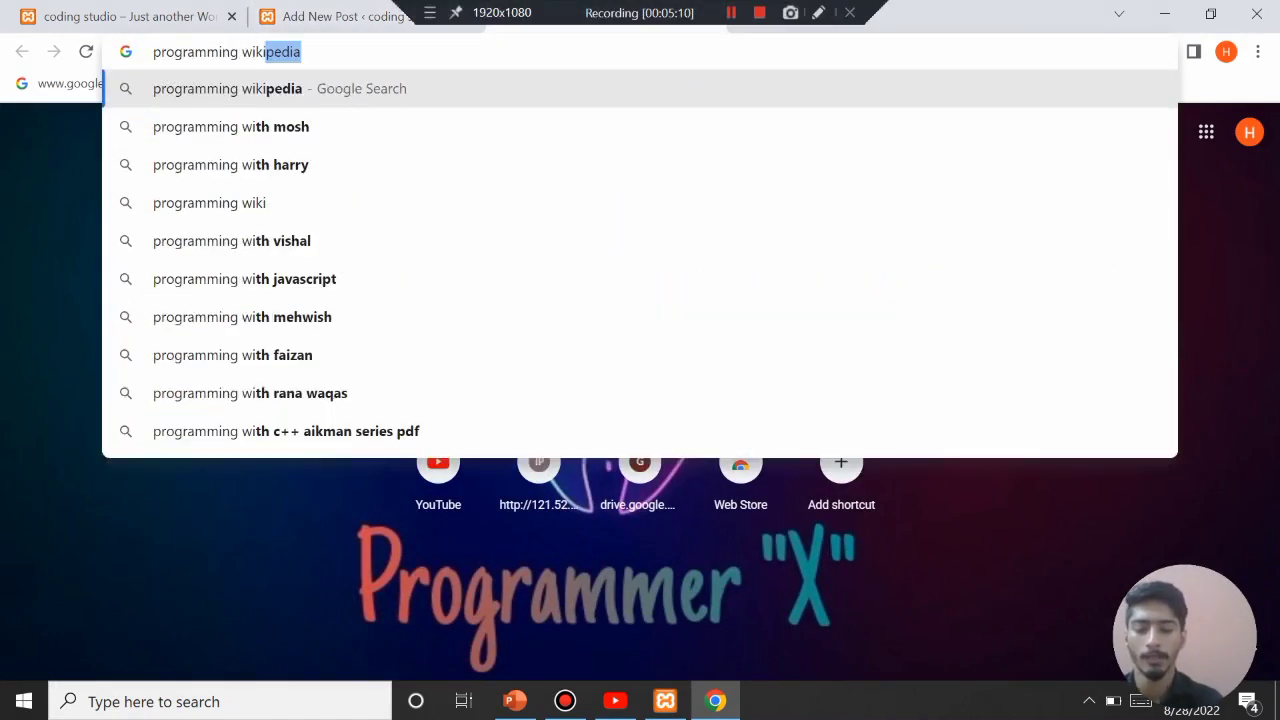
type("pedia")
key("Return")
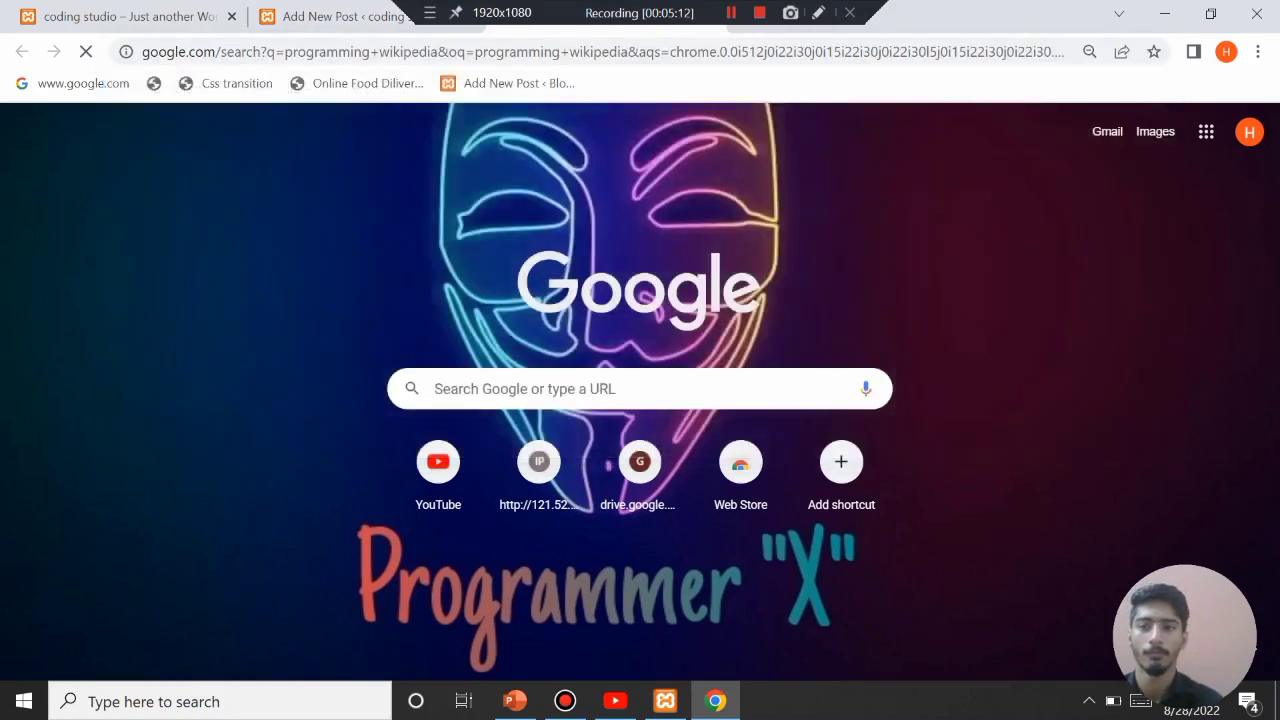
scroll(260, 577, "down", 3)
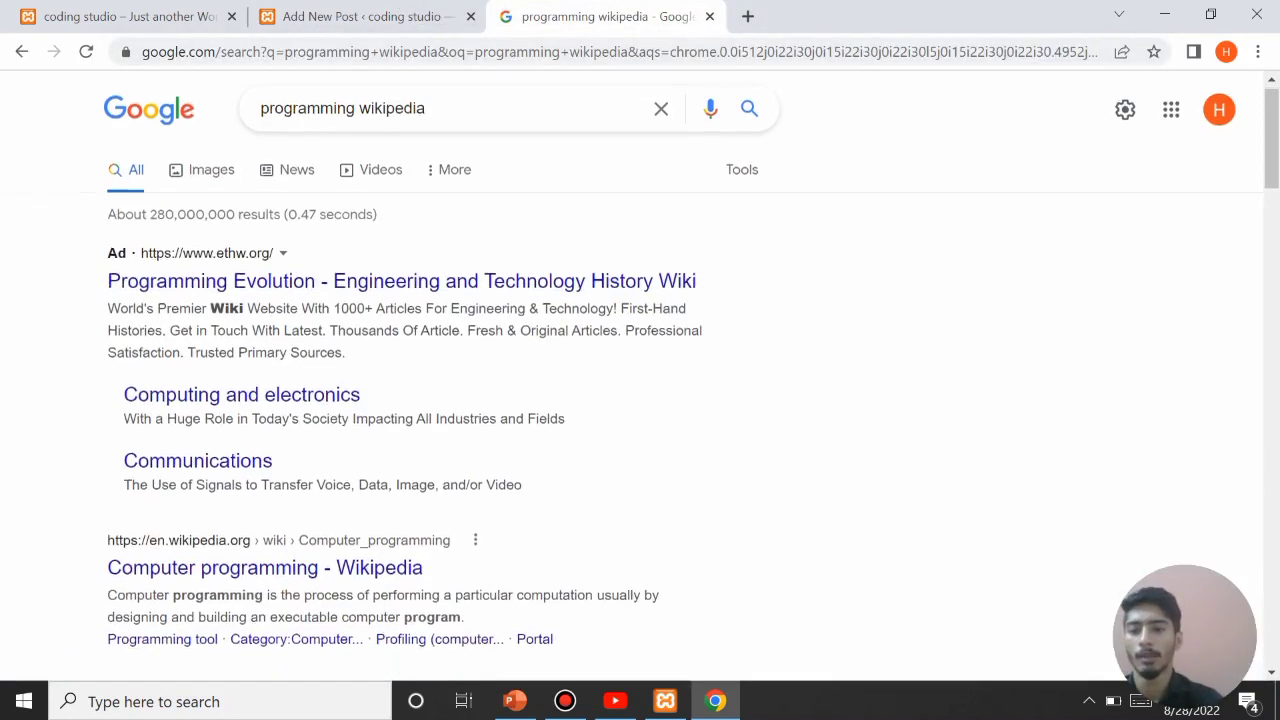
left_click(275, 370)
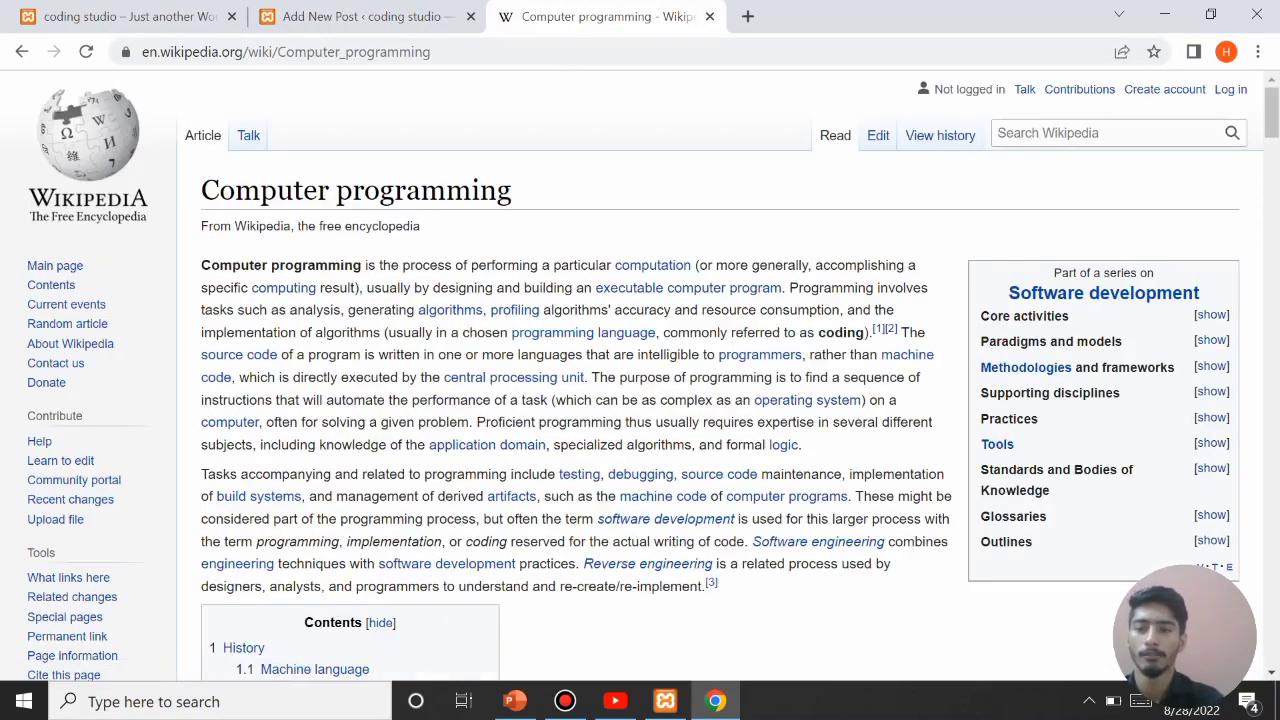
Step: Copy the two introductory paragraphs of the Computer programming article into the body of the Programming post
left_click_drag(201, 265, 372, 669)
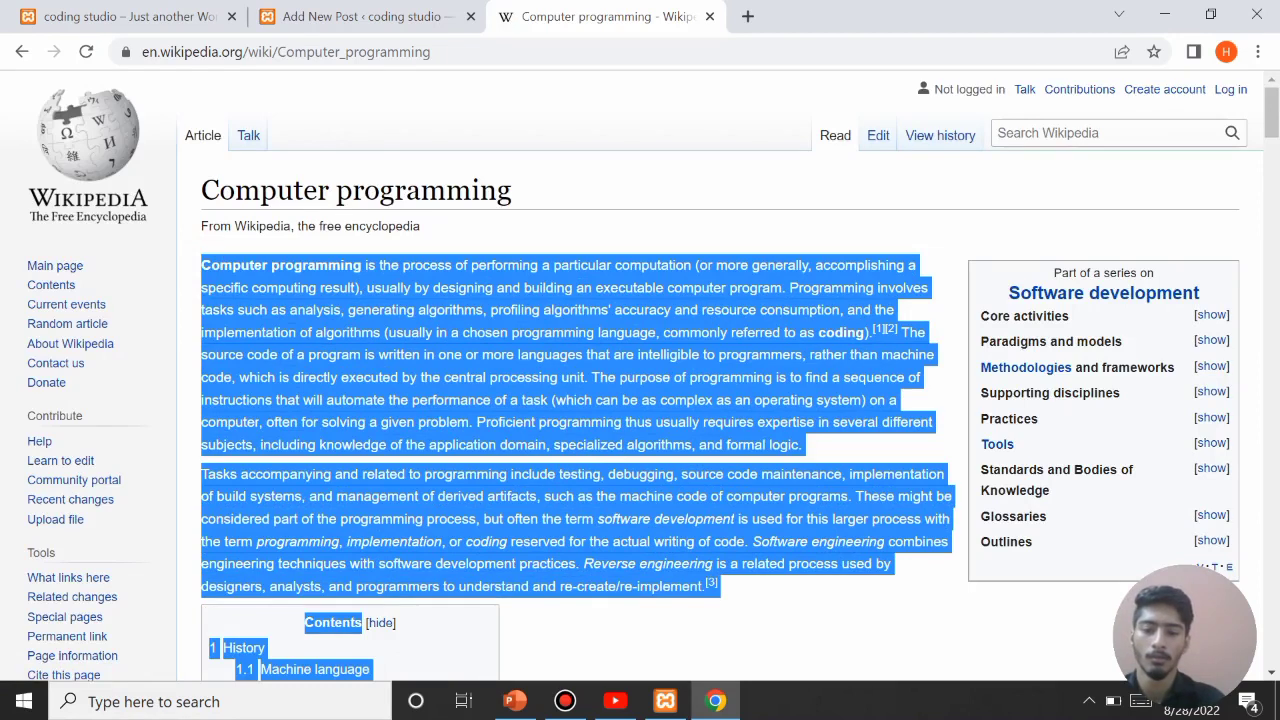
left_click(738, 587)
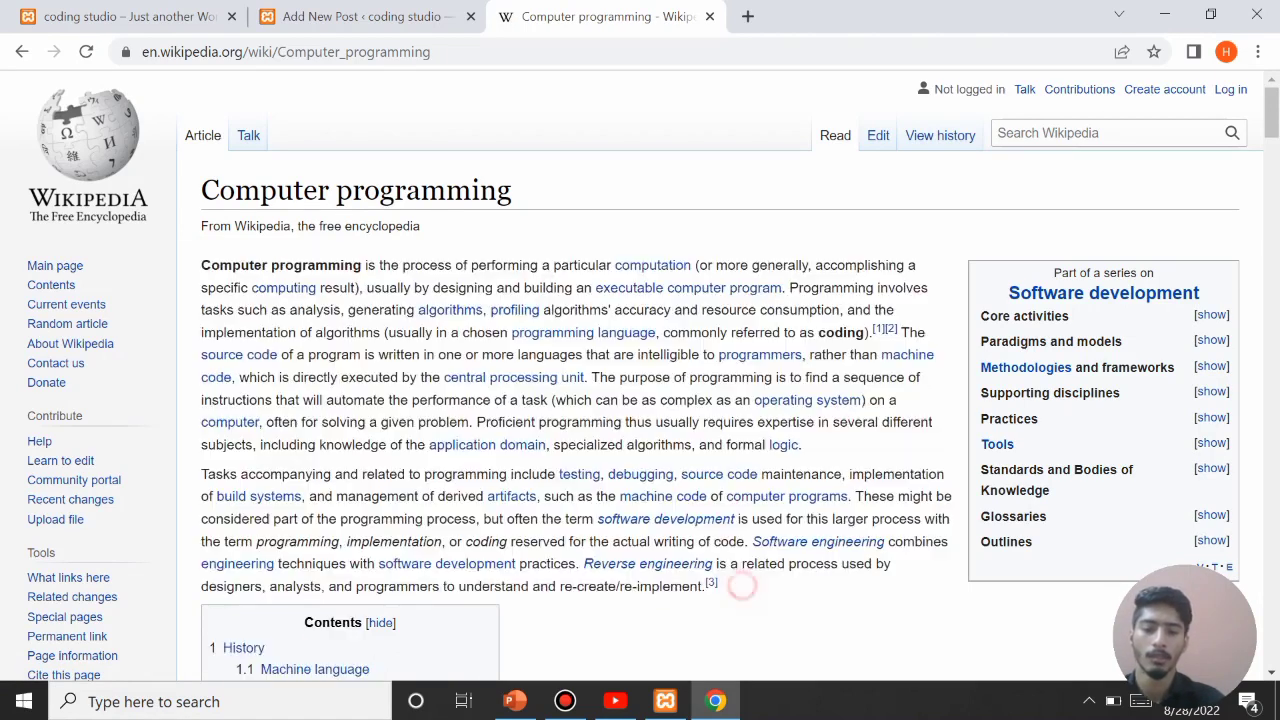
left_click_drag(738, 587, 201, 264)
key("ctrl+c")
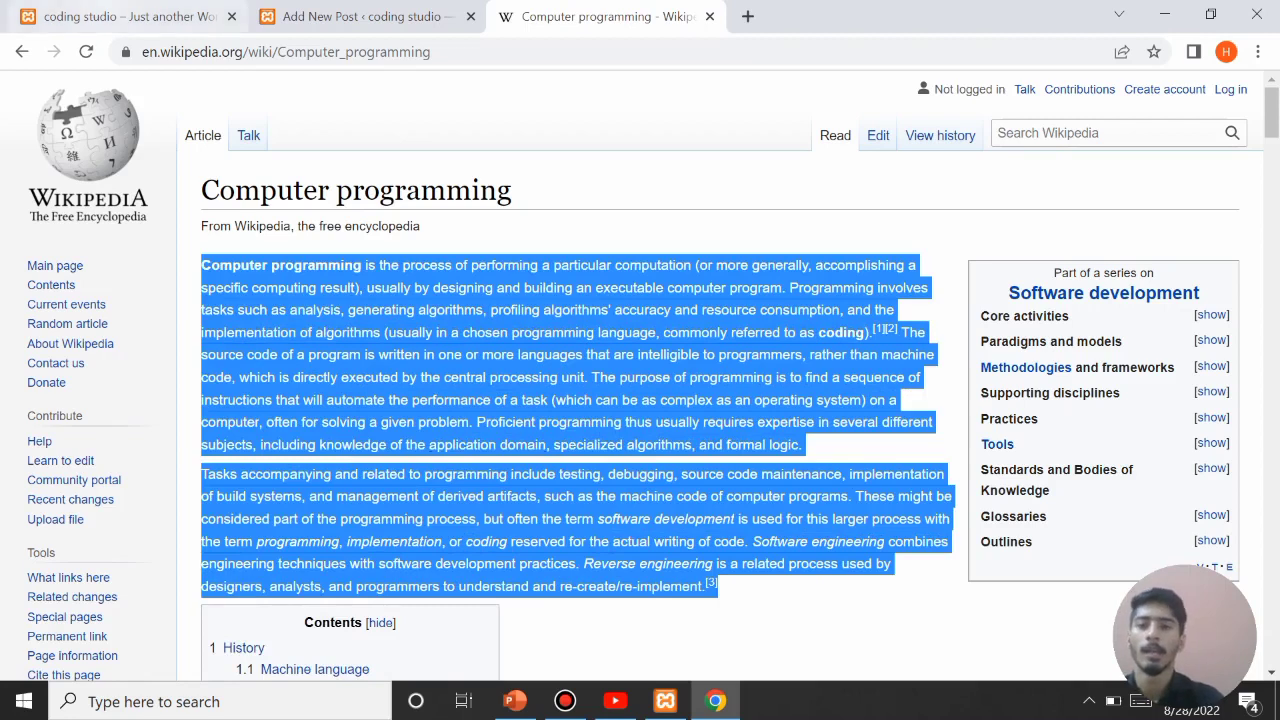
left_click(292, 16)
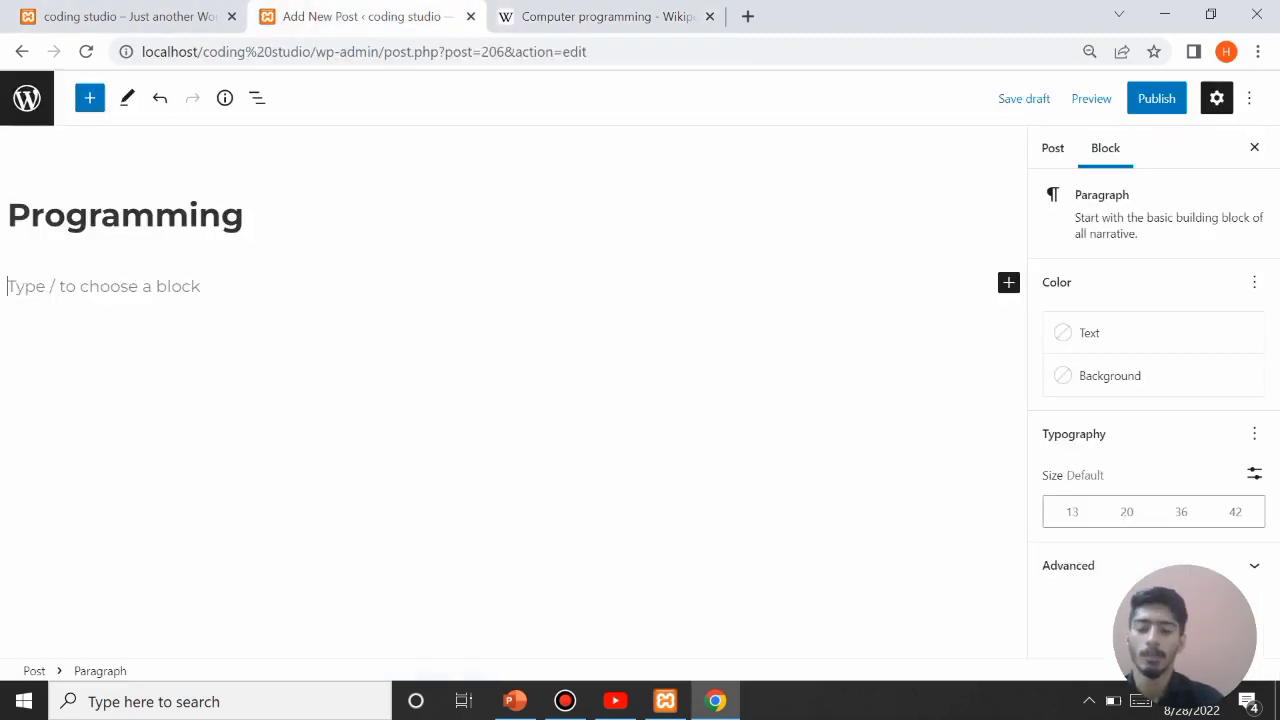
key("ctrl+v")
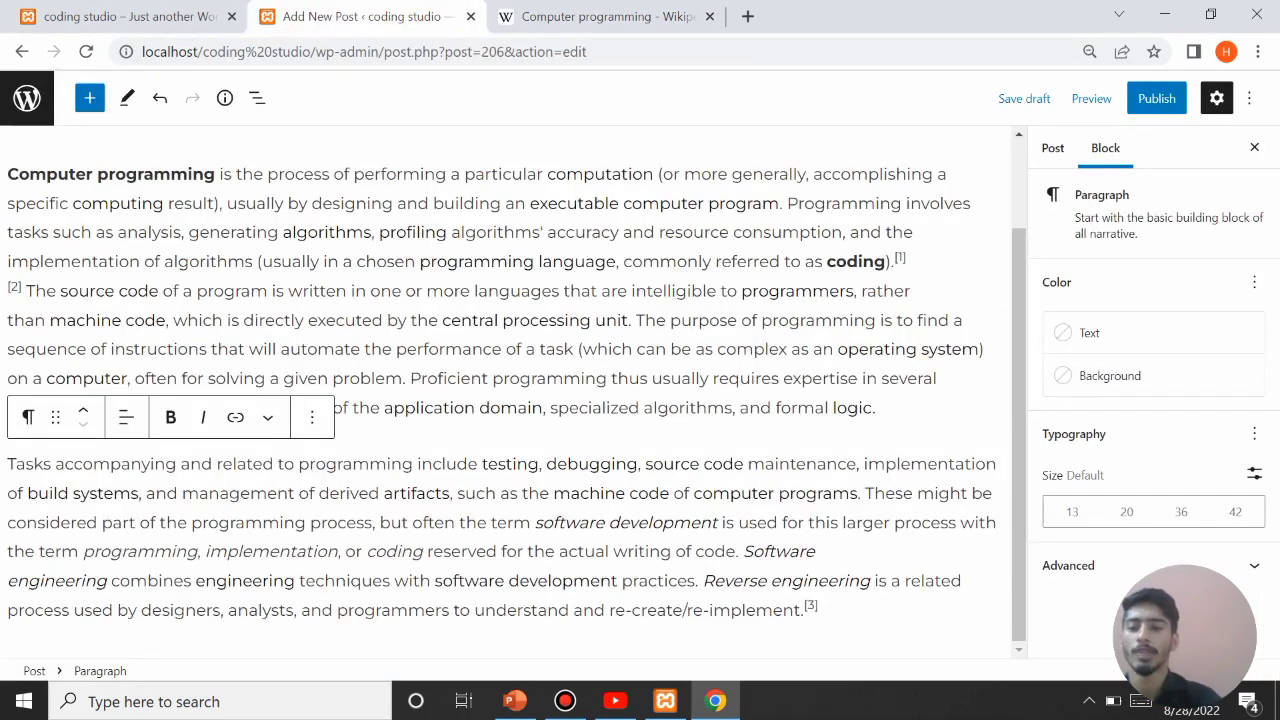
scroll(516, 394, "up", 2)
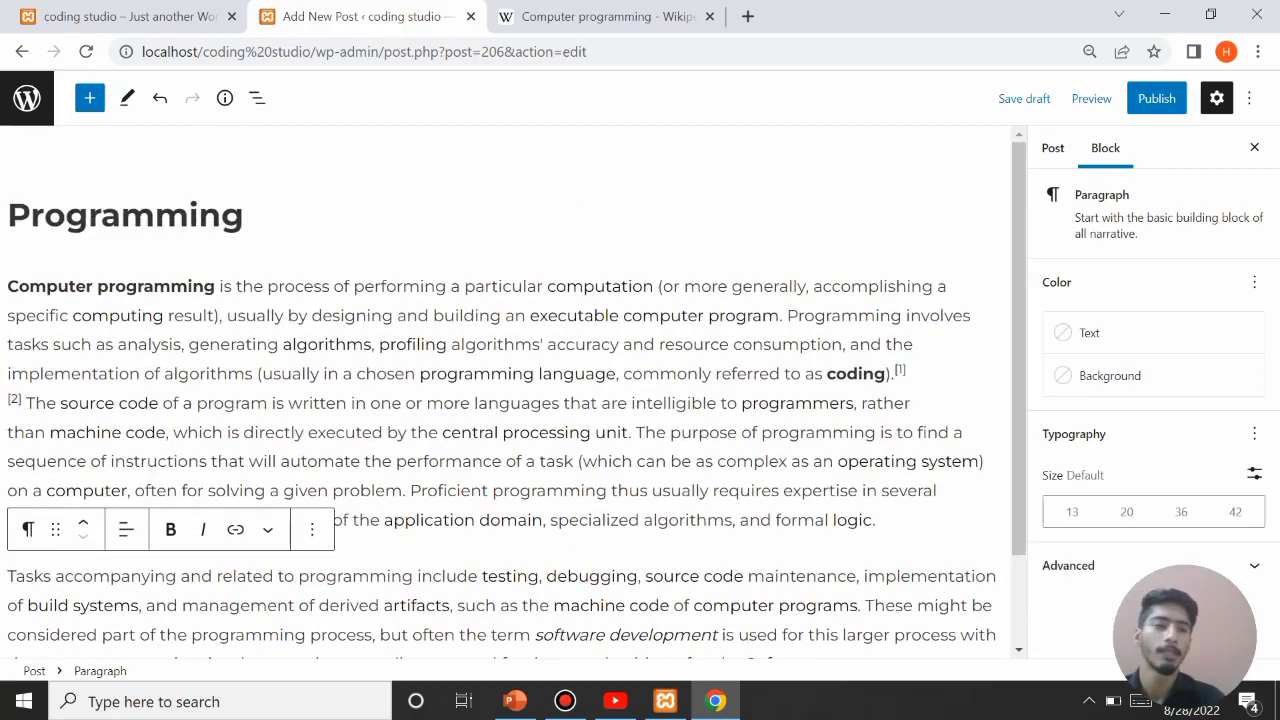
Step: Publish the Programming post and return to the refreshed list of all posts
left_click(1156, 98)
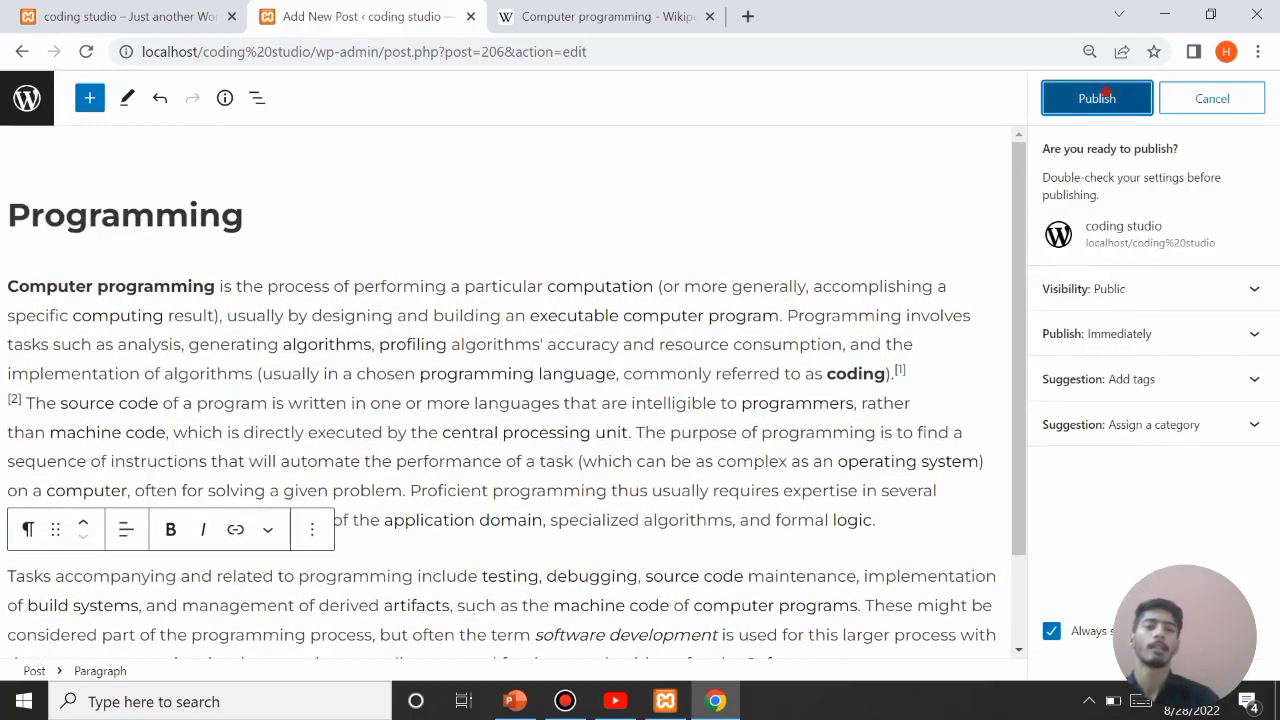
left_click(1107, 92)
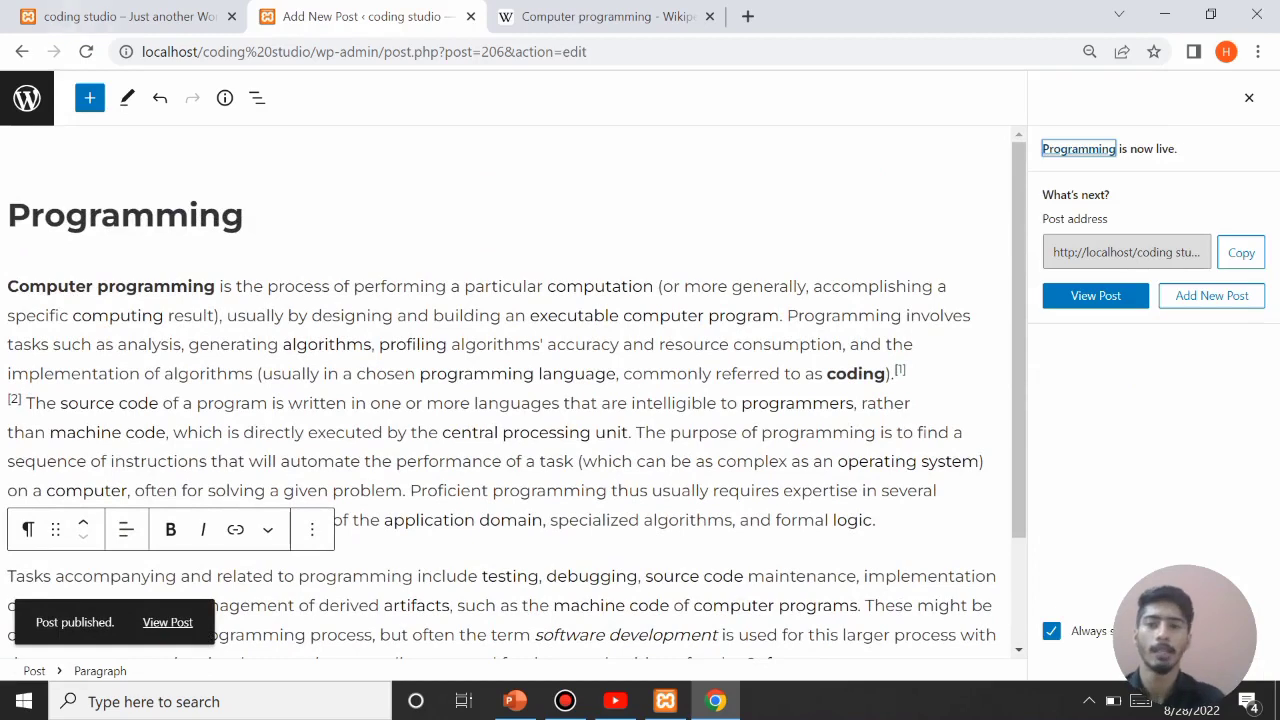
left_click(125, 16)
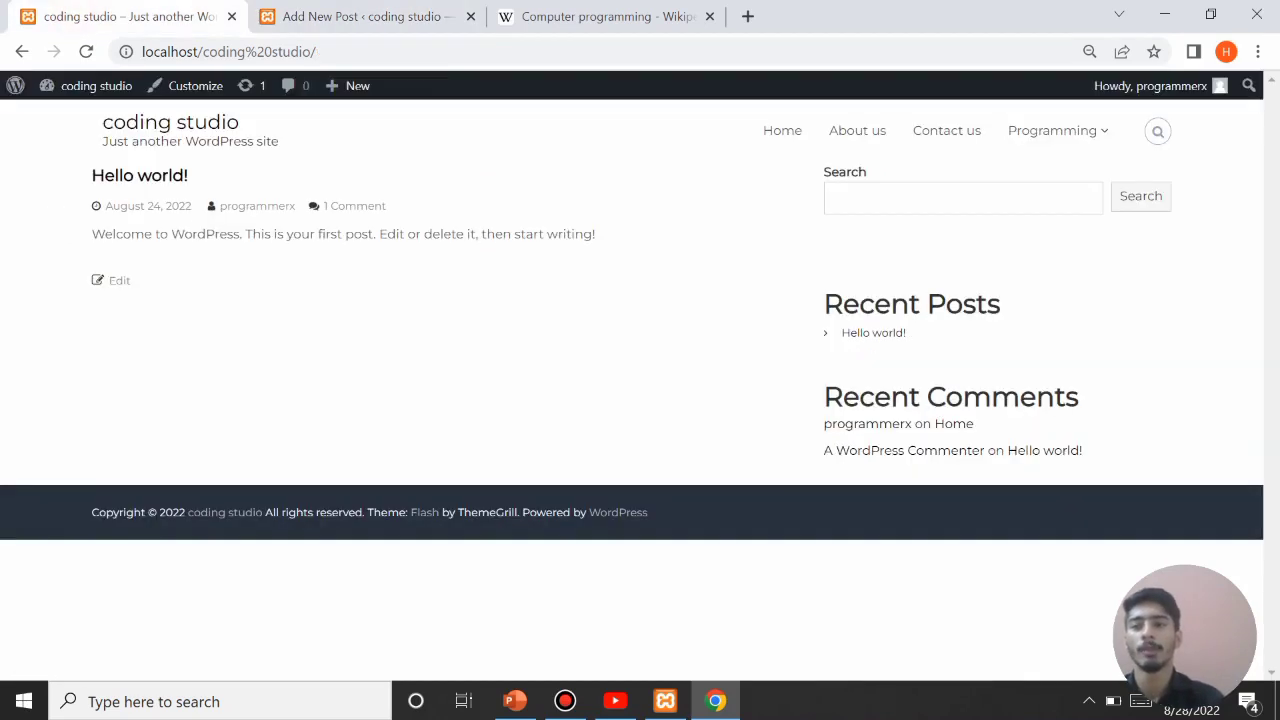
left_click(360, 16)
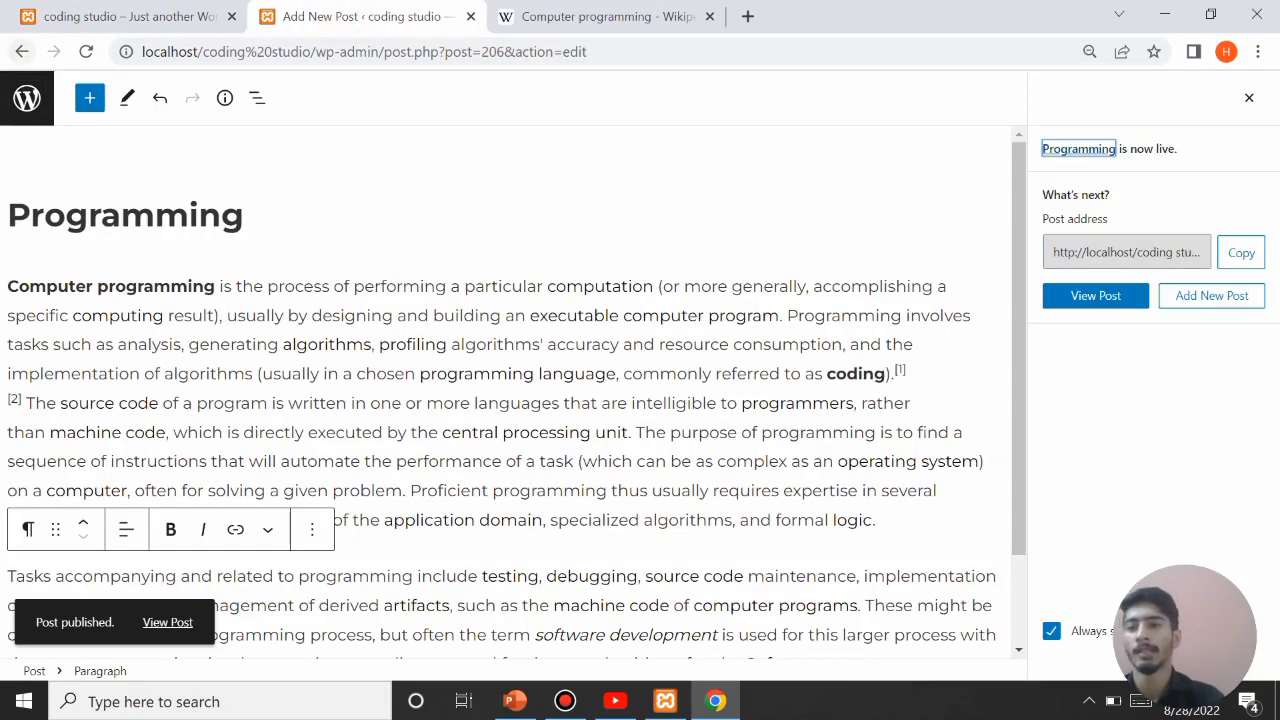
left_click(21, 51)
left_click(86, 51)
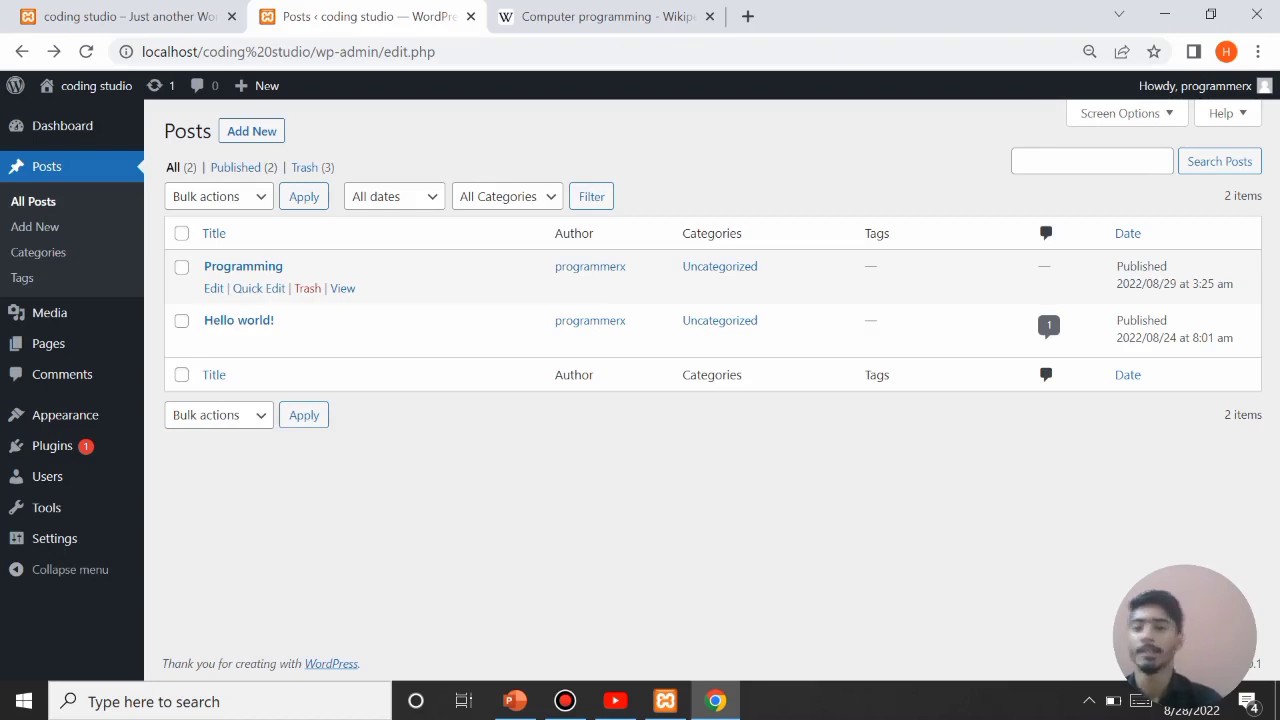
Step: Reload the site's front page and look through the published Programming post from its featured image to its comment form
left_click(128, 18)
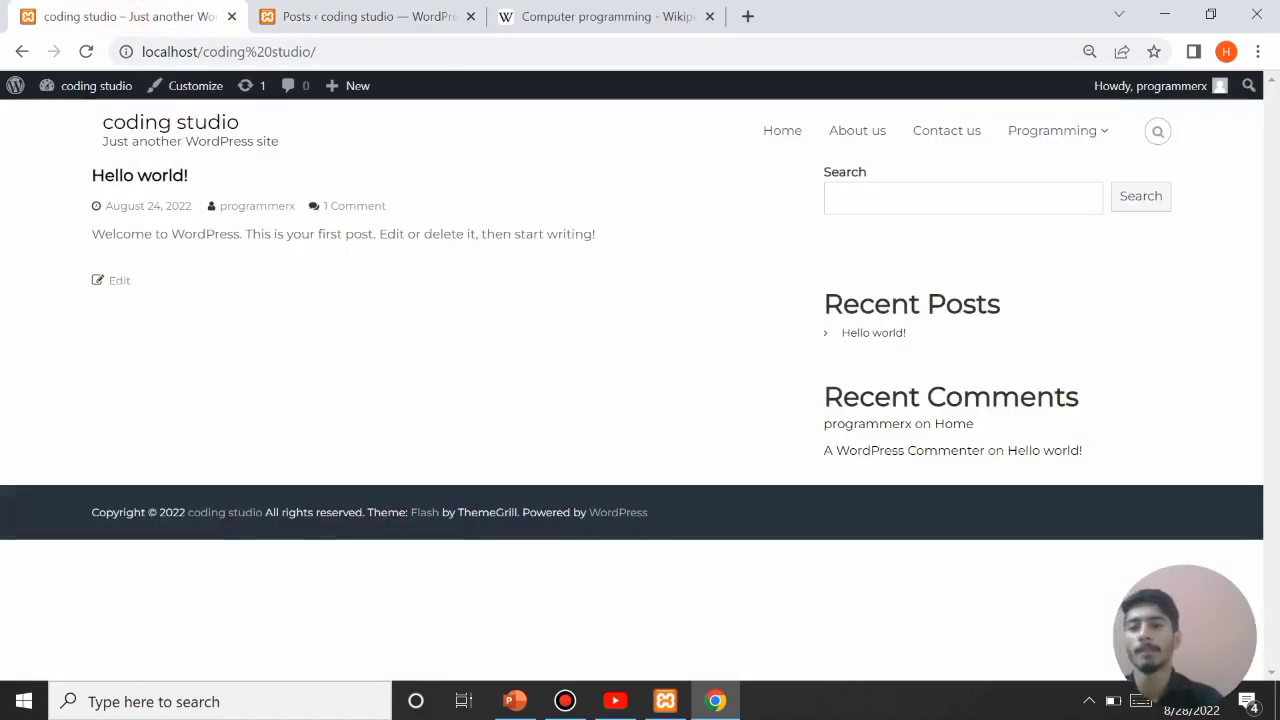
left_click(86, 51)
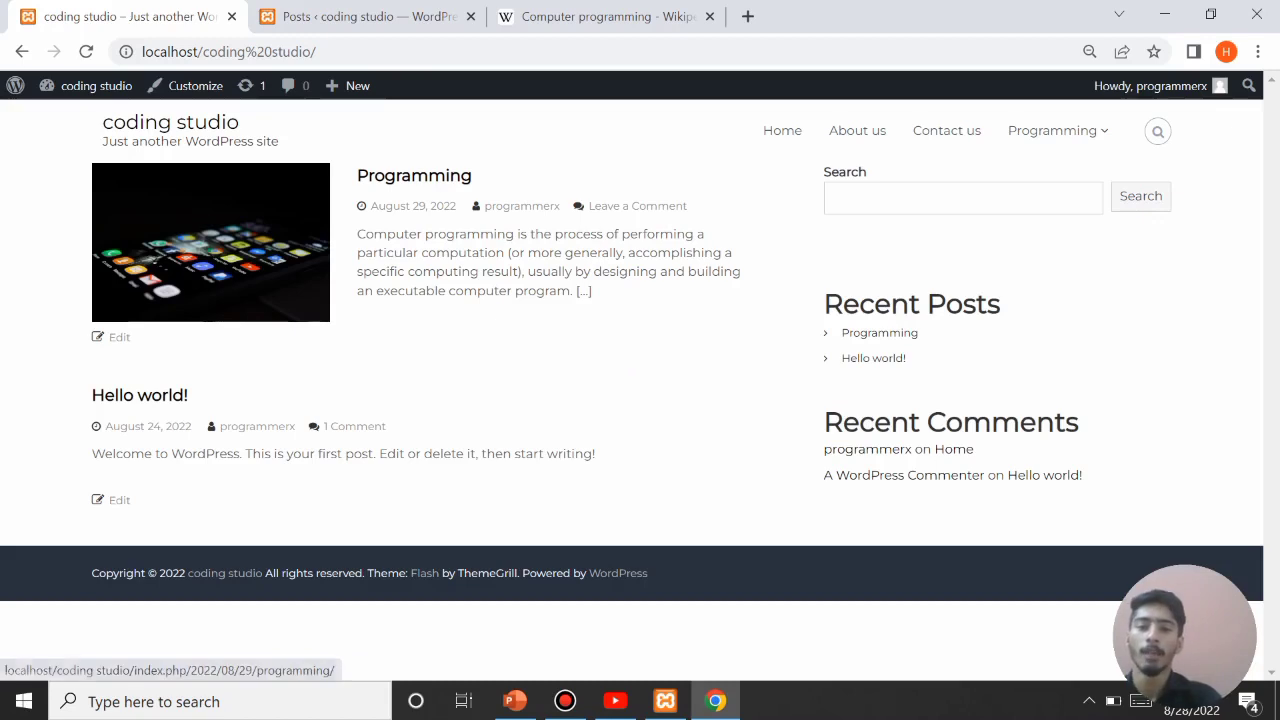
left_click(414, 175)
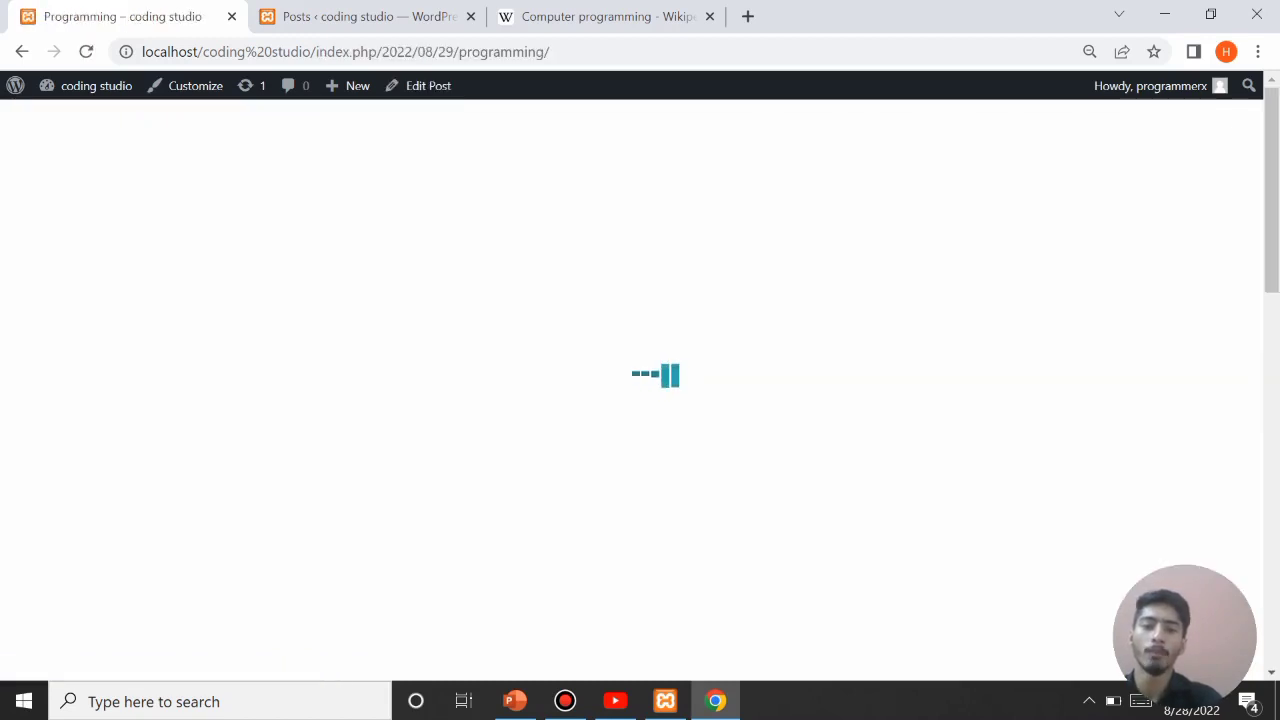
scroll(640, 390, "down", 10)
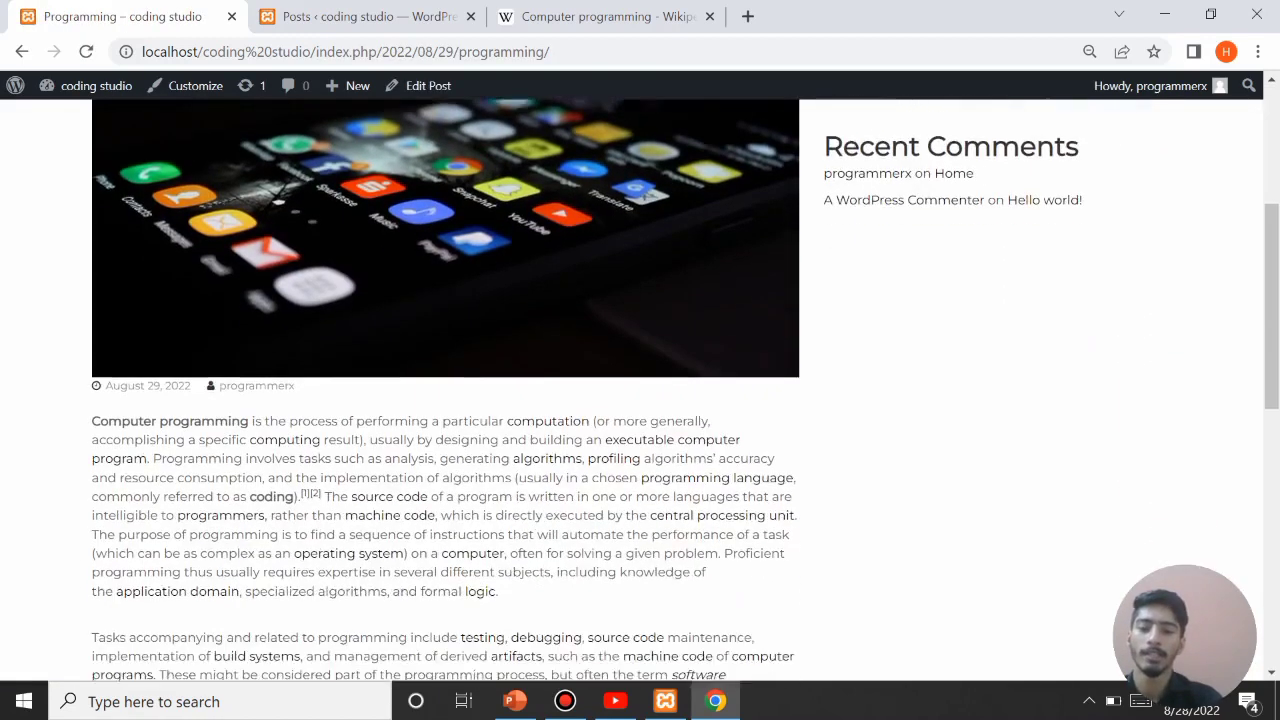
scroll(640, 390, "down", 3)
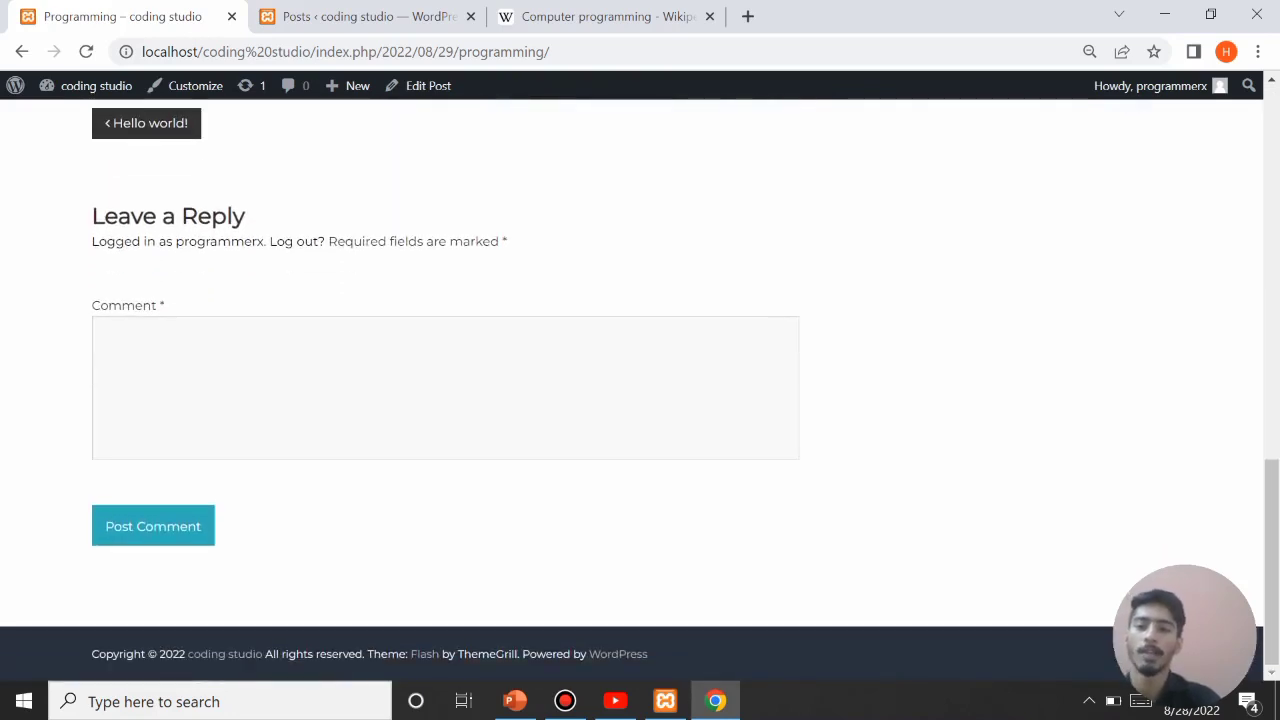
scroll(640, 390, "up", 15)
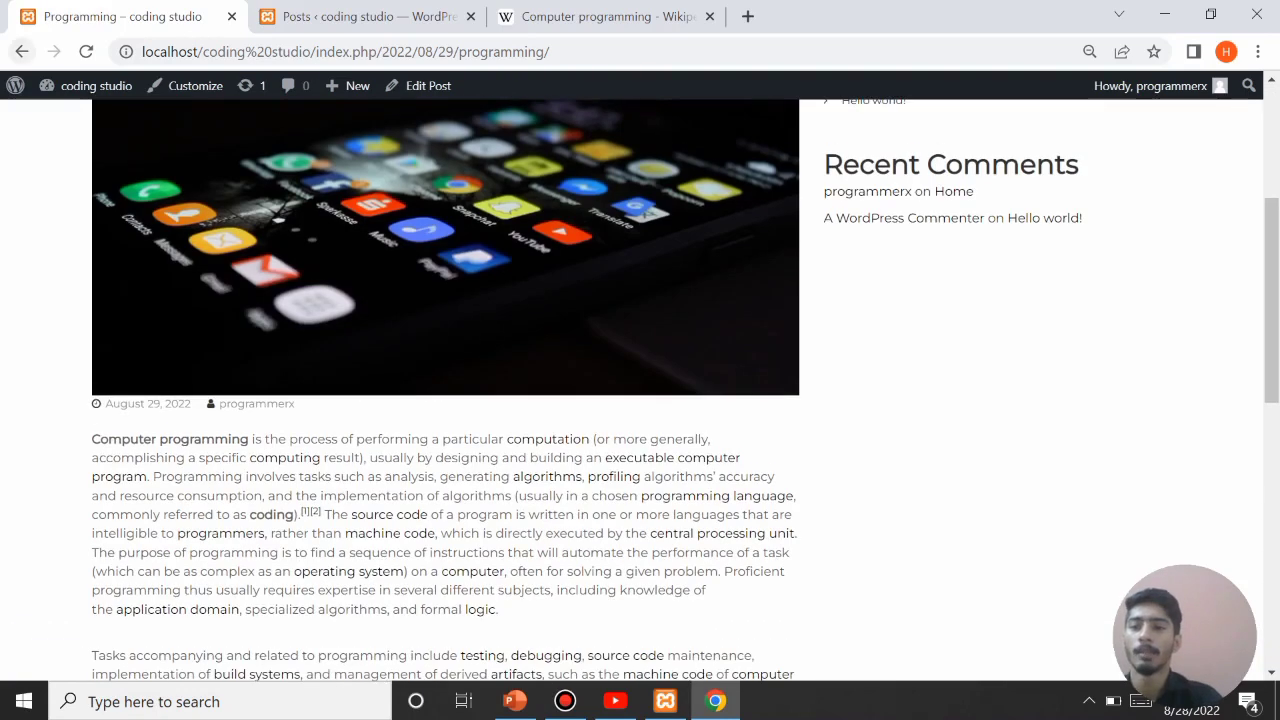
left_click(22, 51)
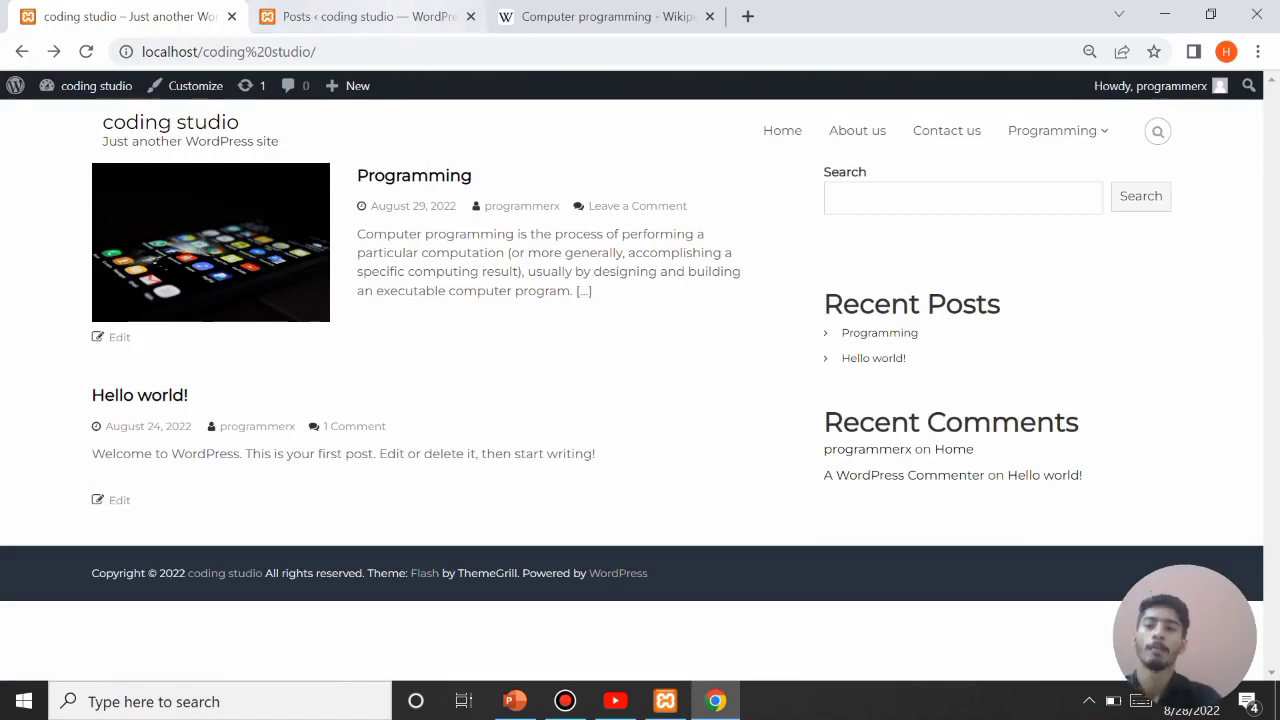
Step: Create a new post titled "Web development" from the list of all posts
left_click(367, 17)
left_click(251, 131)
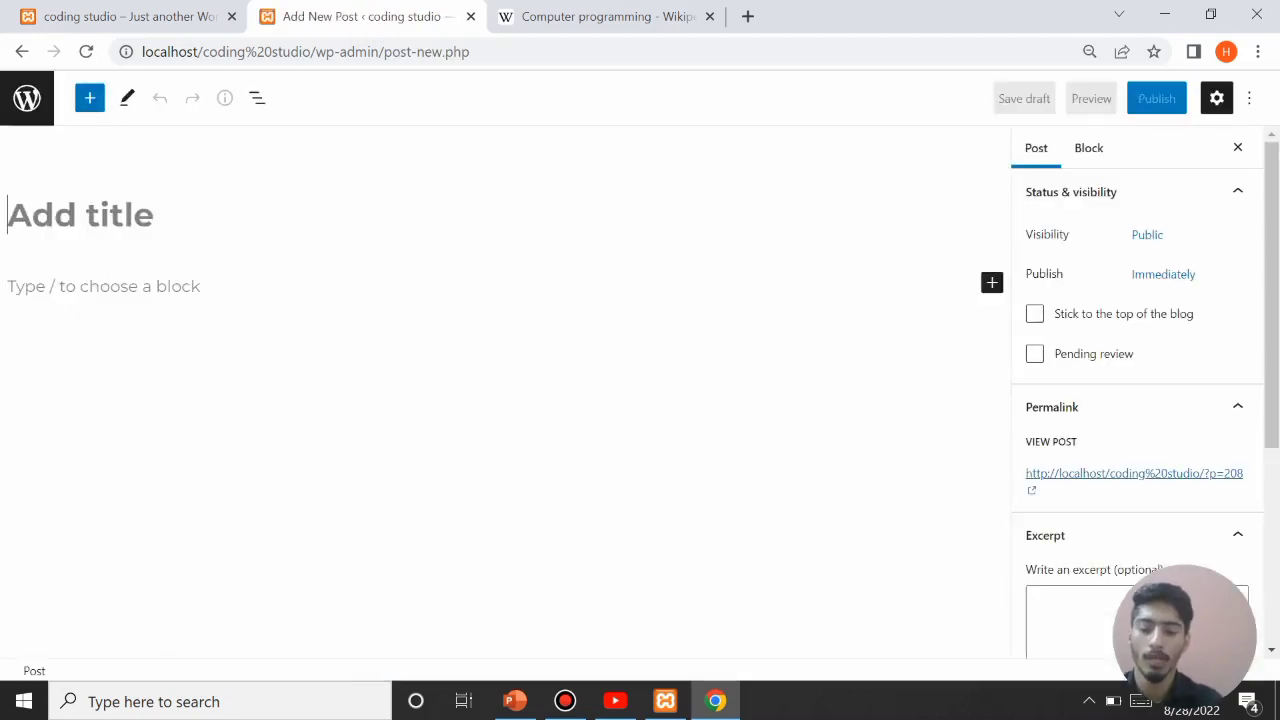
type("Web de")
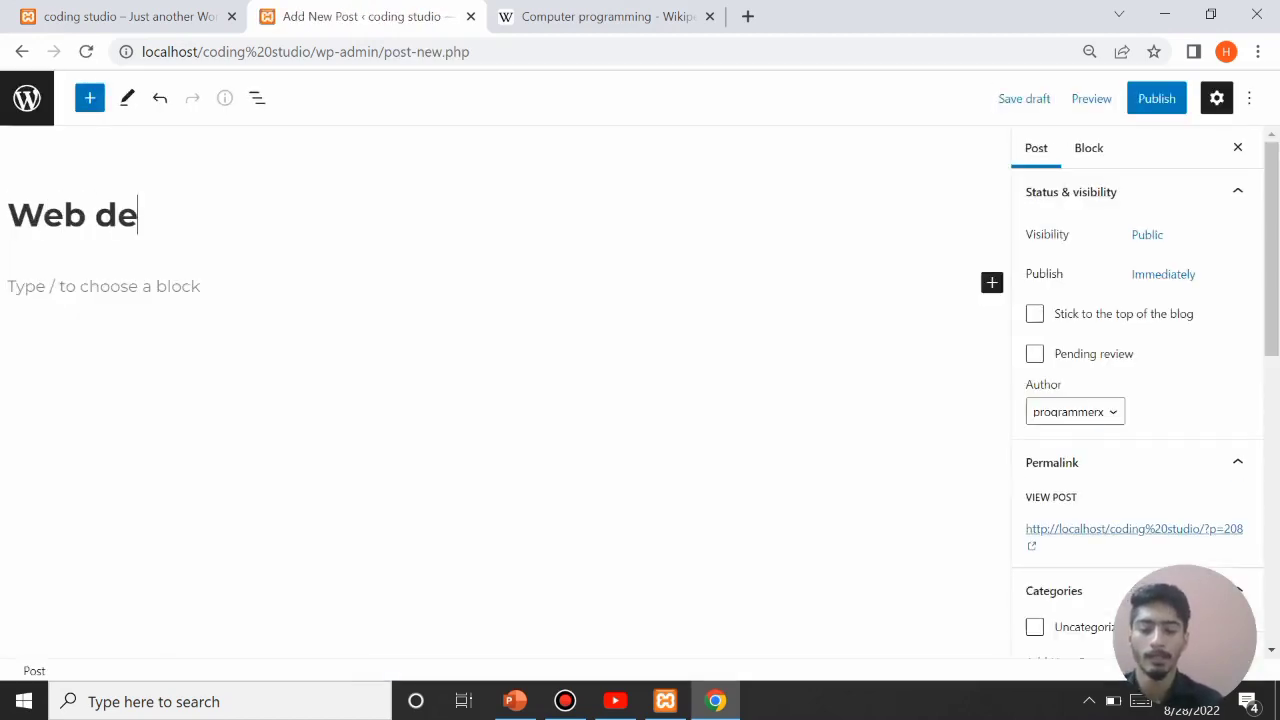
type("velopment")
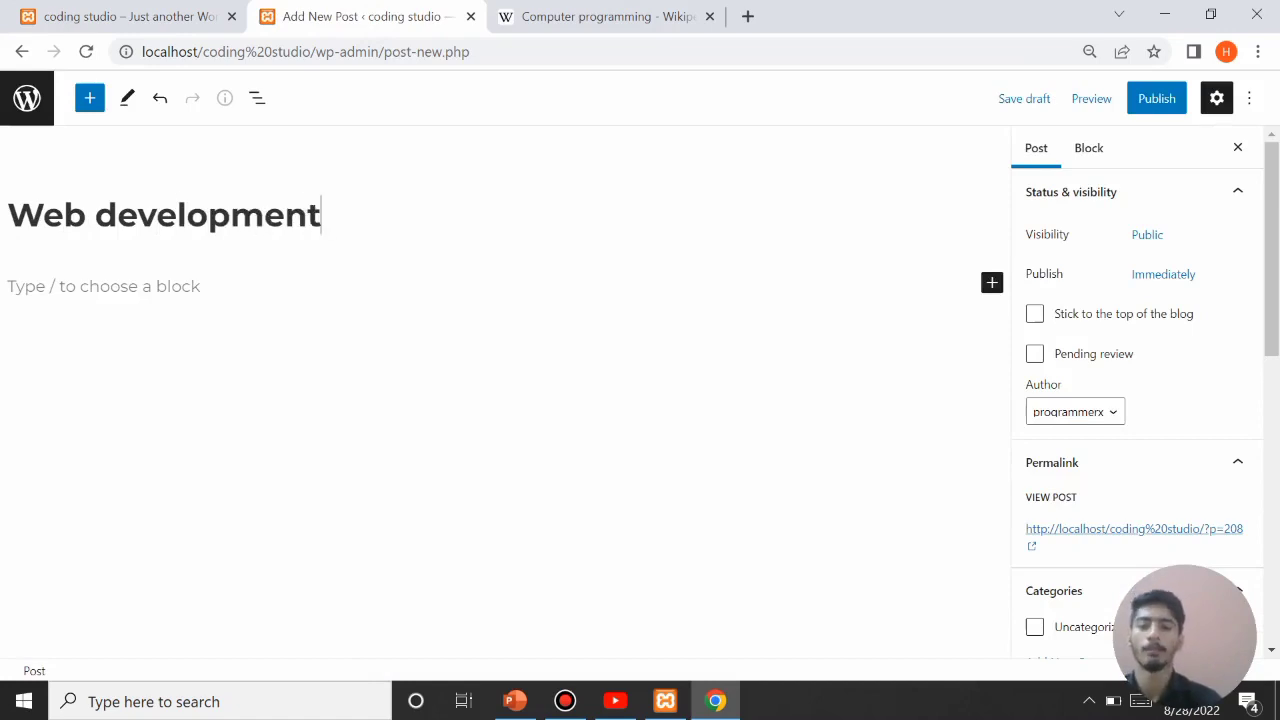
Step: Replace the Computer programming tab with a Google search for "webdevelopment wikipedia" and open Wikipedia's Web development article
left_click(206, 275)
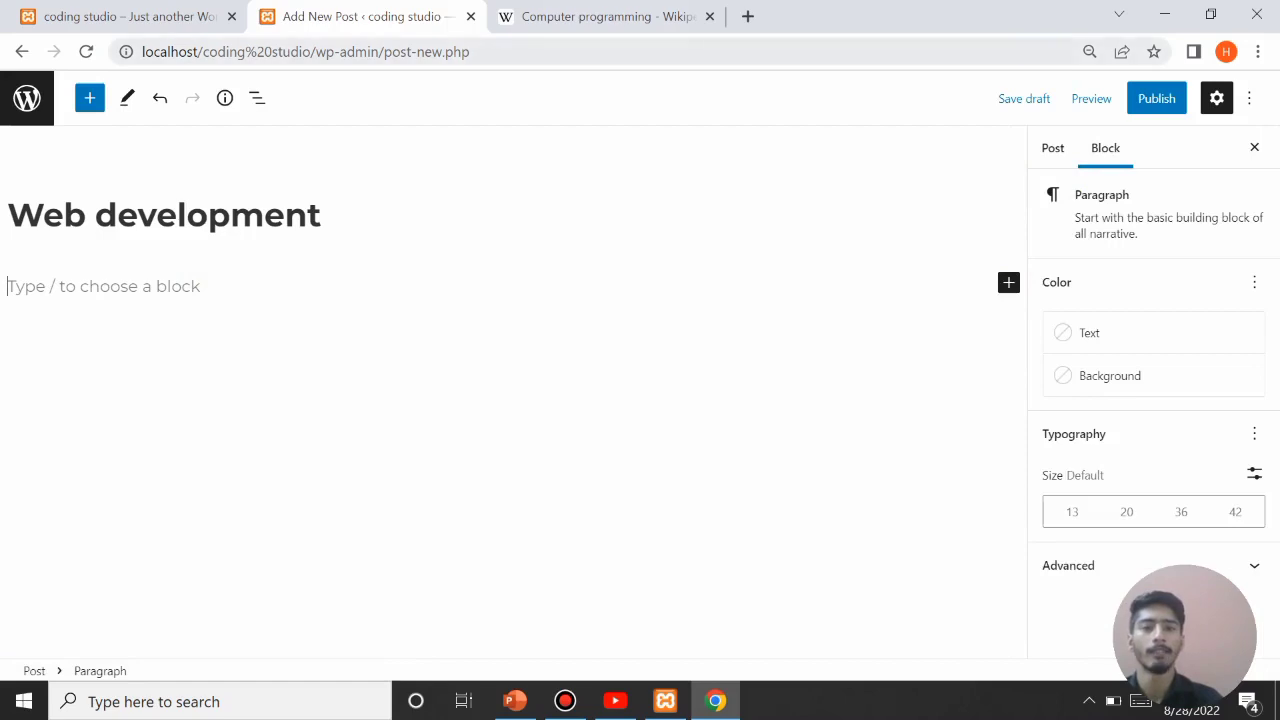
left_click(710, 16)
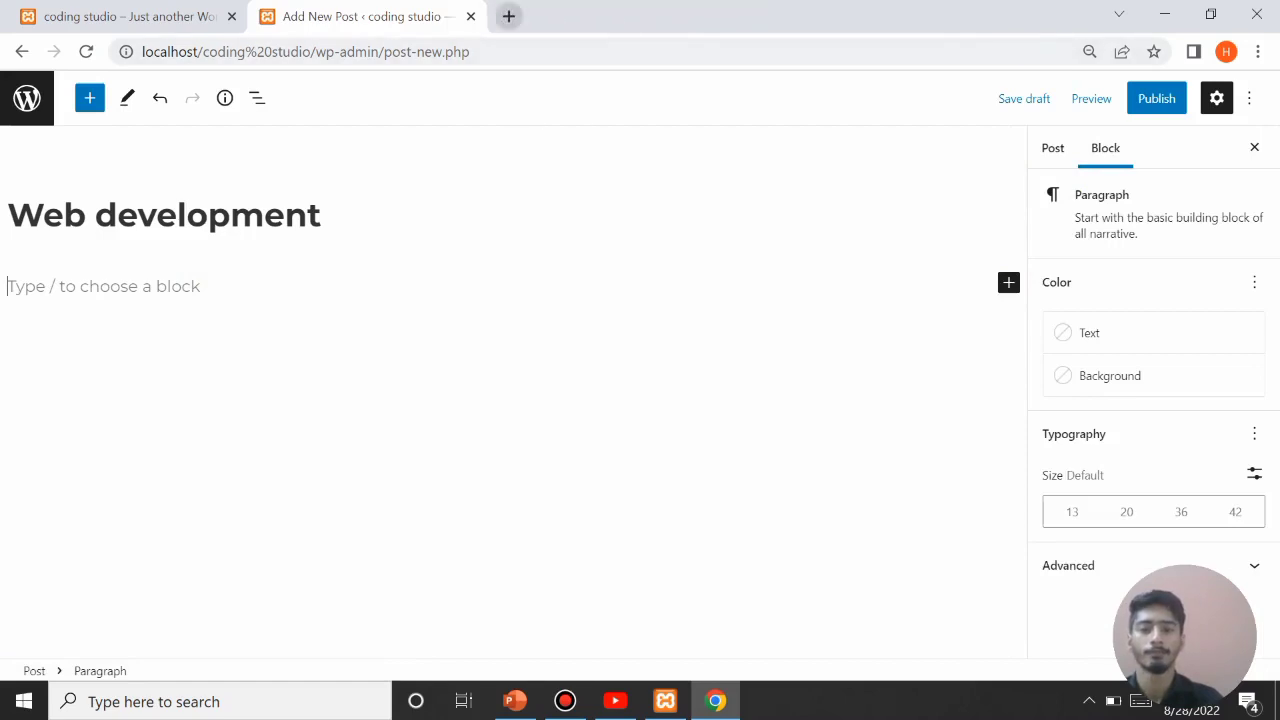
left_click(508, 16)
type("web")
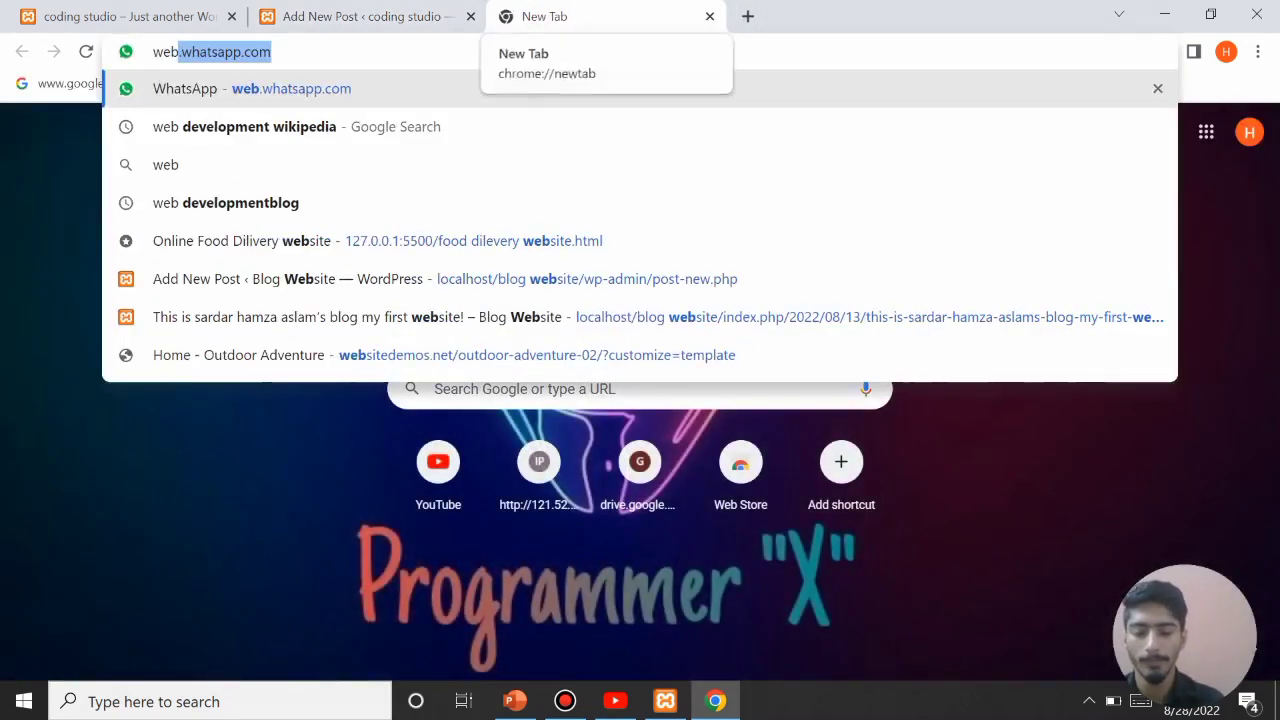
type("development wikipedia")
key("Return")
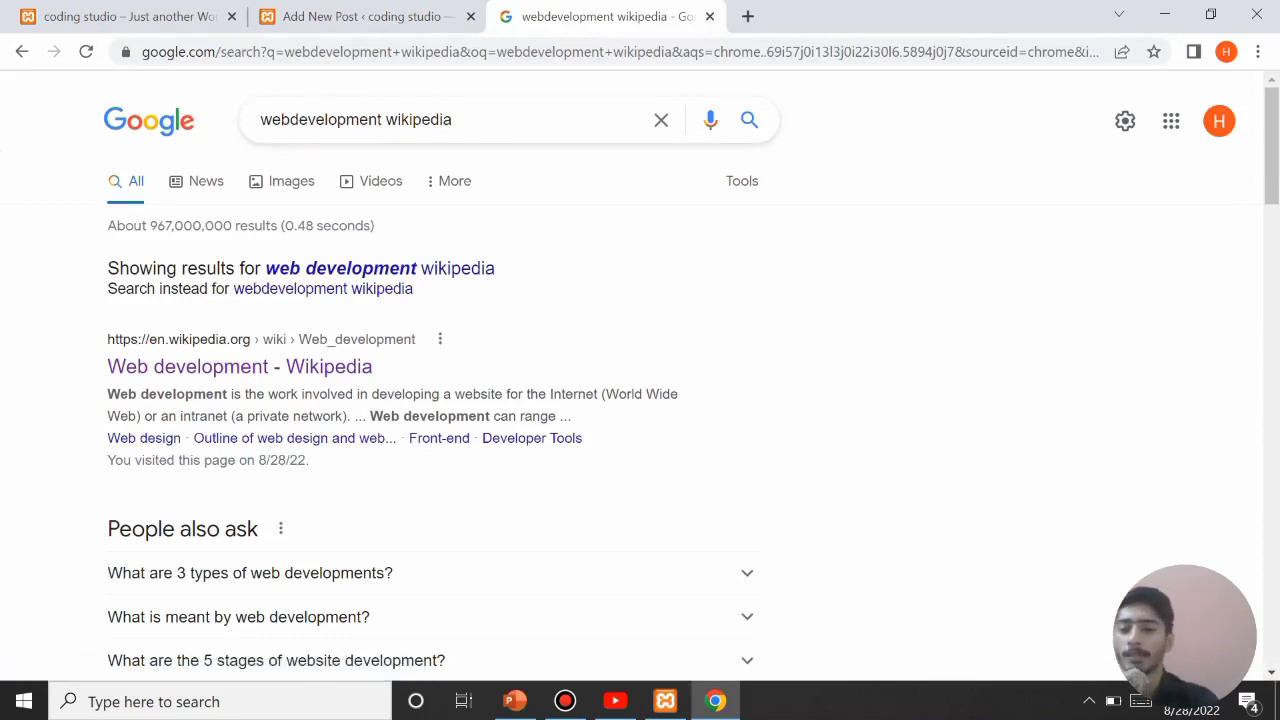
scroll(240, 210, "down", 2)
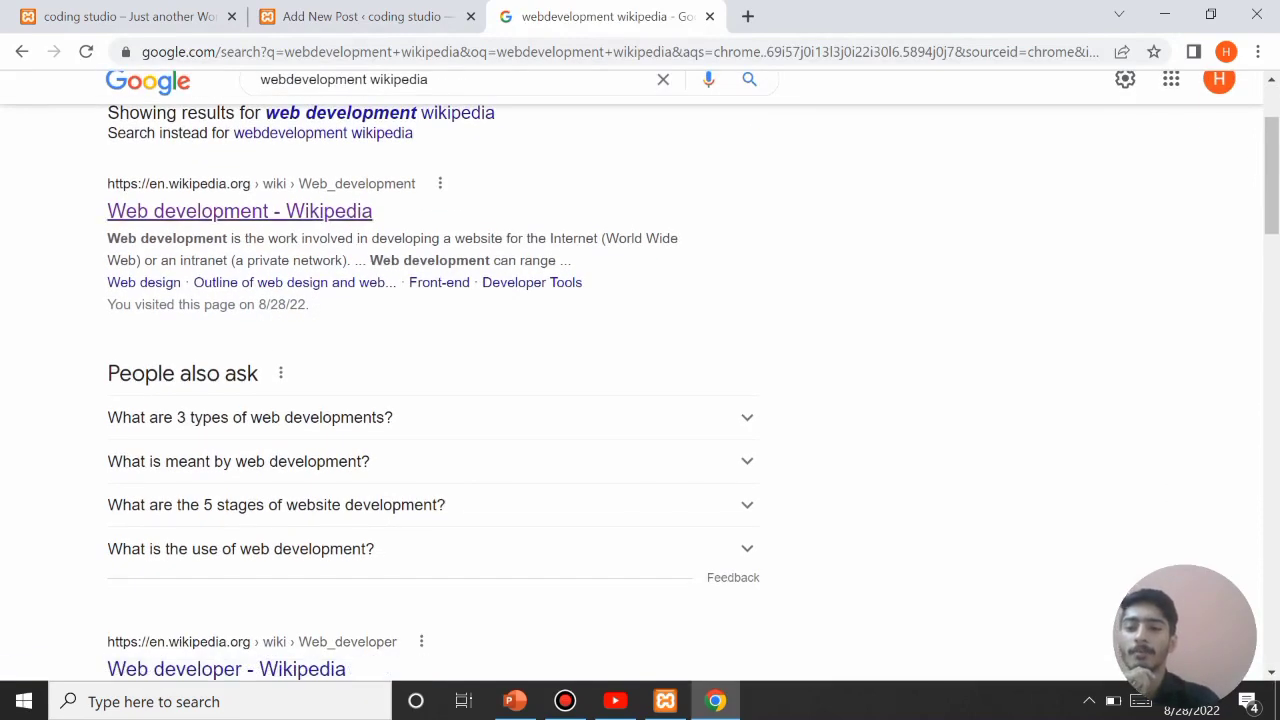
left_click(279, 213)
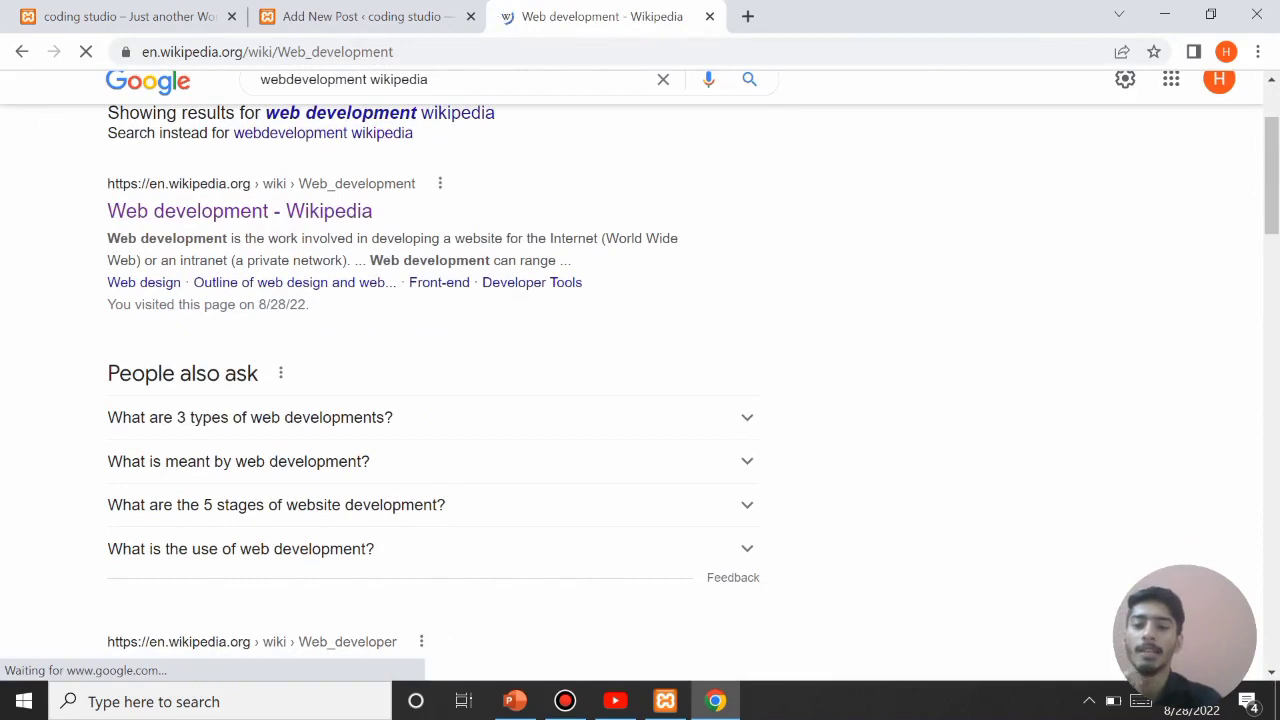
Step: Copy the three introductory paragraphs of Wikipedia's Web development article
scroll(653, 375, "down", 2)
scroll(653, 375, "down", 1)
left_click_drag(201, 337, 234, 337)
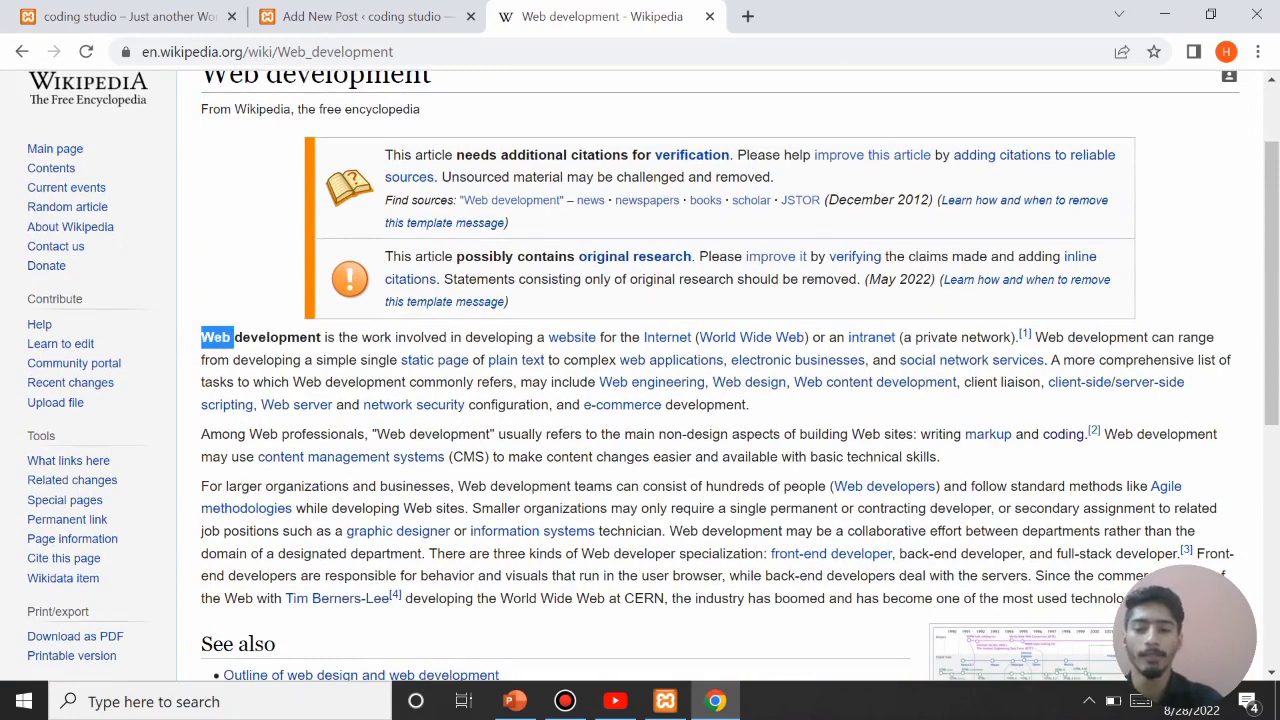
scroll(700, 400, "down", 5)
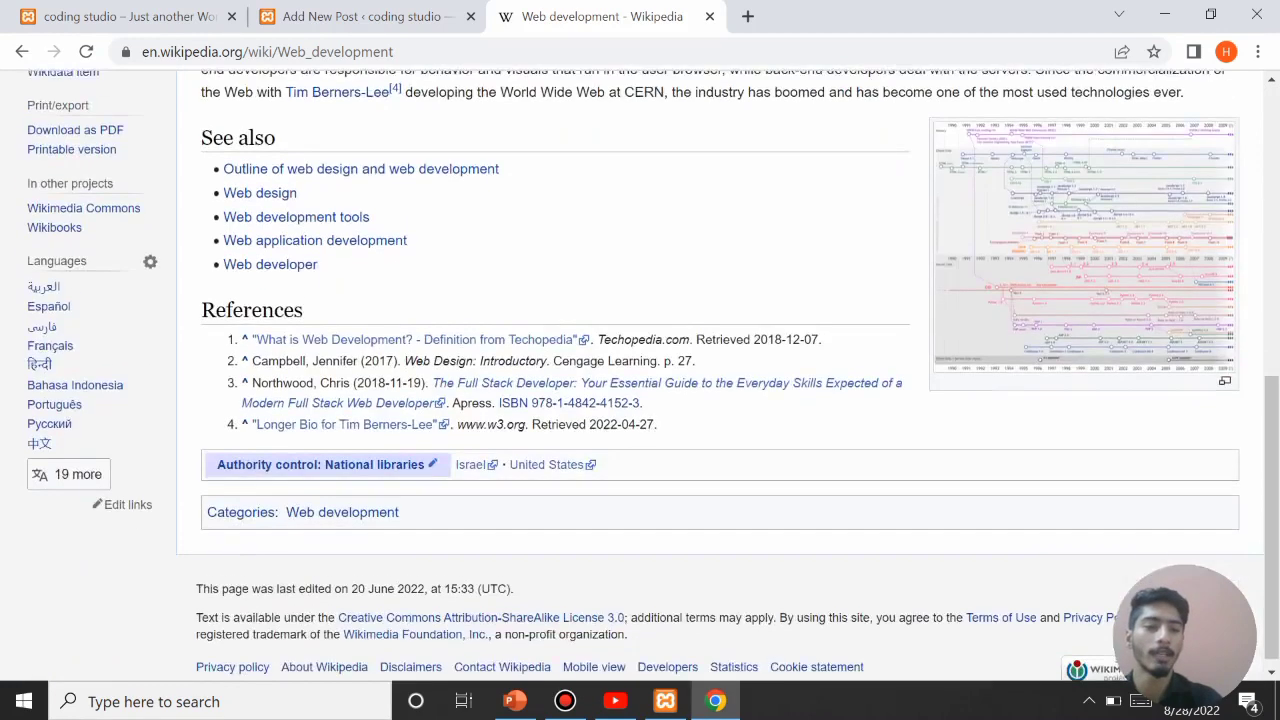
scroll(700, 400, "up", 3)
left_click_drag(1190, 443, 200, 182)
key("ctrl+c")
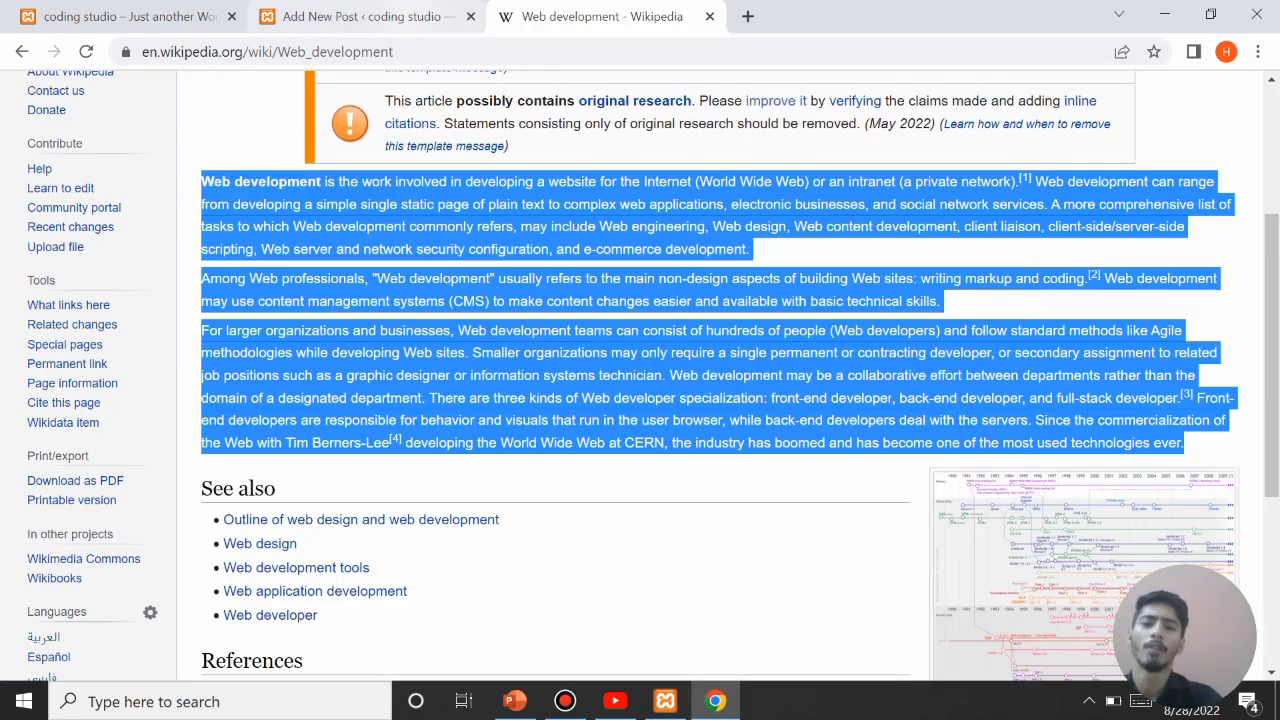
Step: Paste the copied Wikipedia paragraphs as the body of the Web development post and check the text
left_click(360, 17)
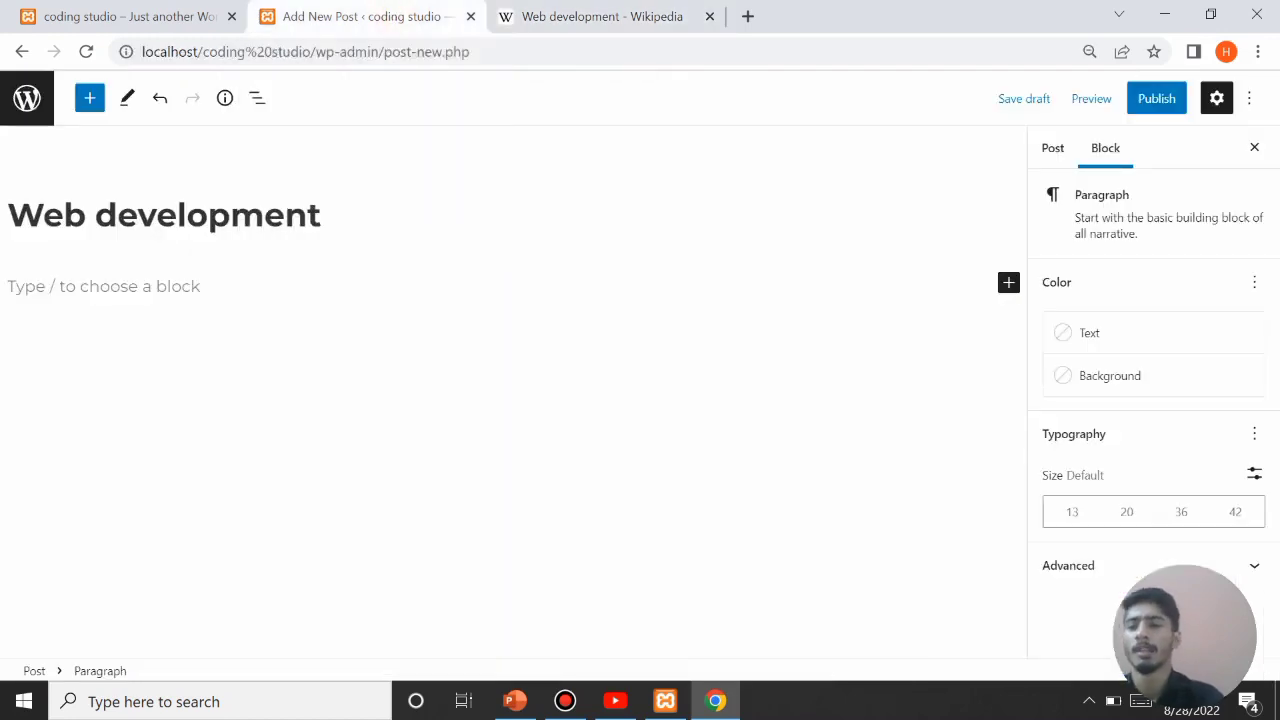
key("ctrl+v")
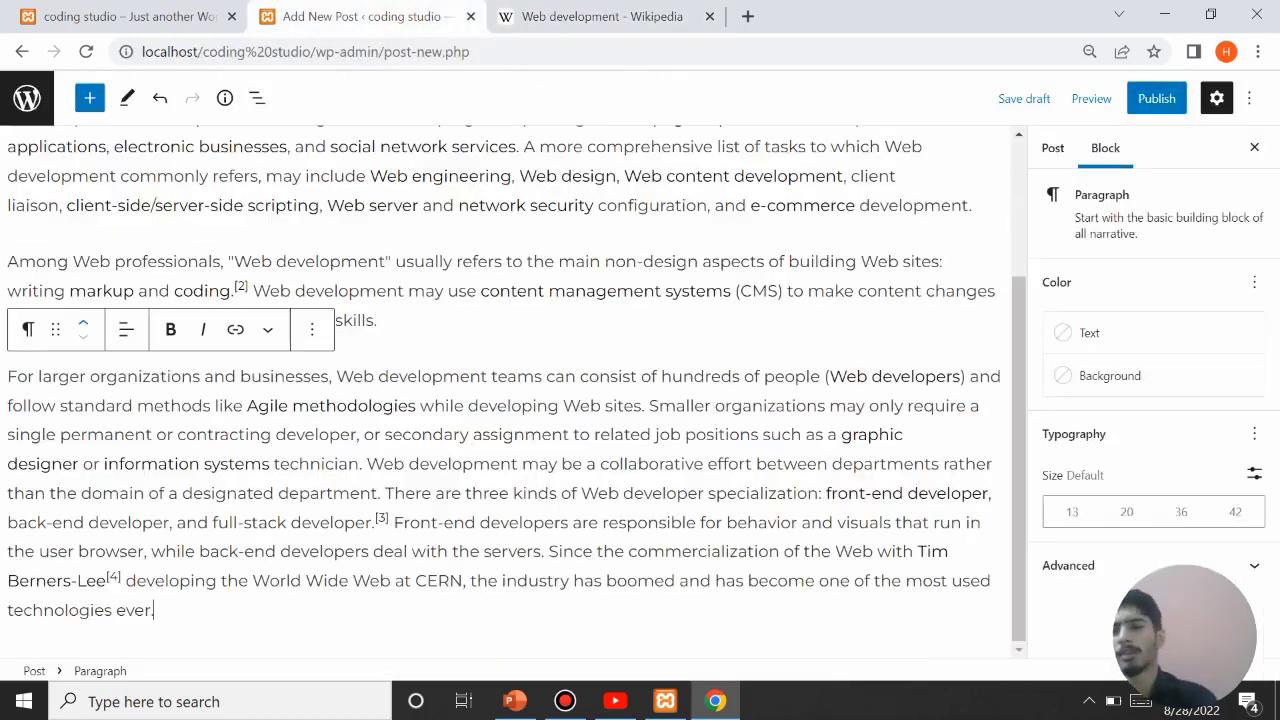
scroll(509, 390, "up", 2)
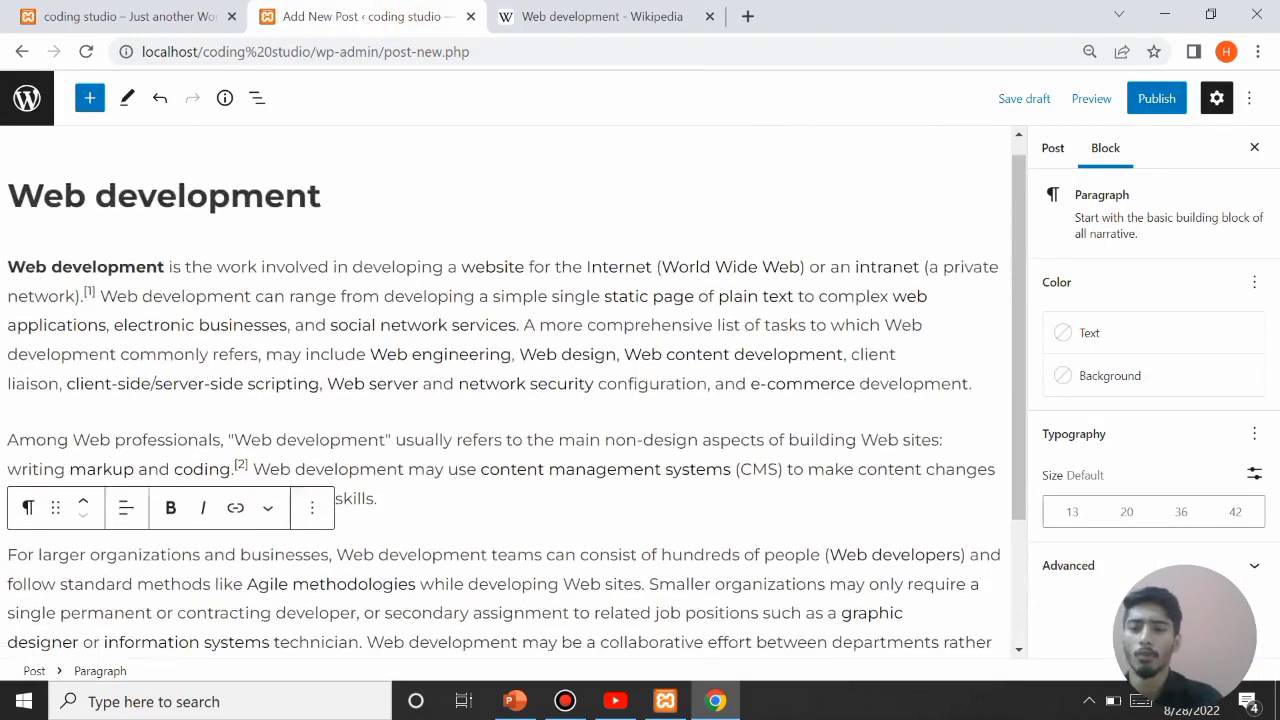
scroll(509, 390, "down", 2)
scroll(509, 390, "up", 1)
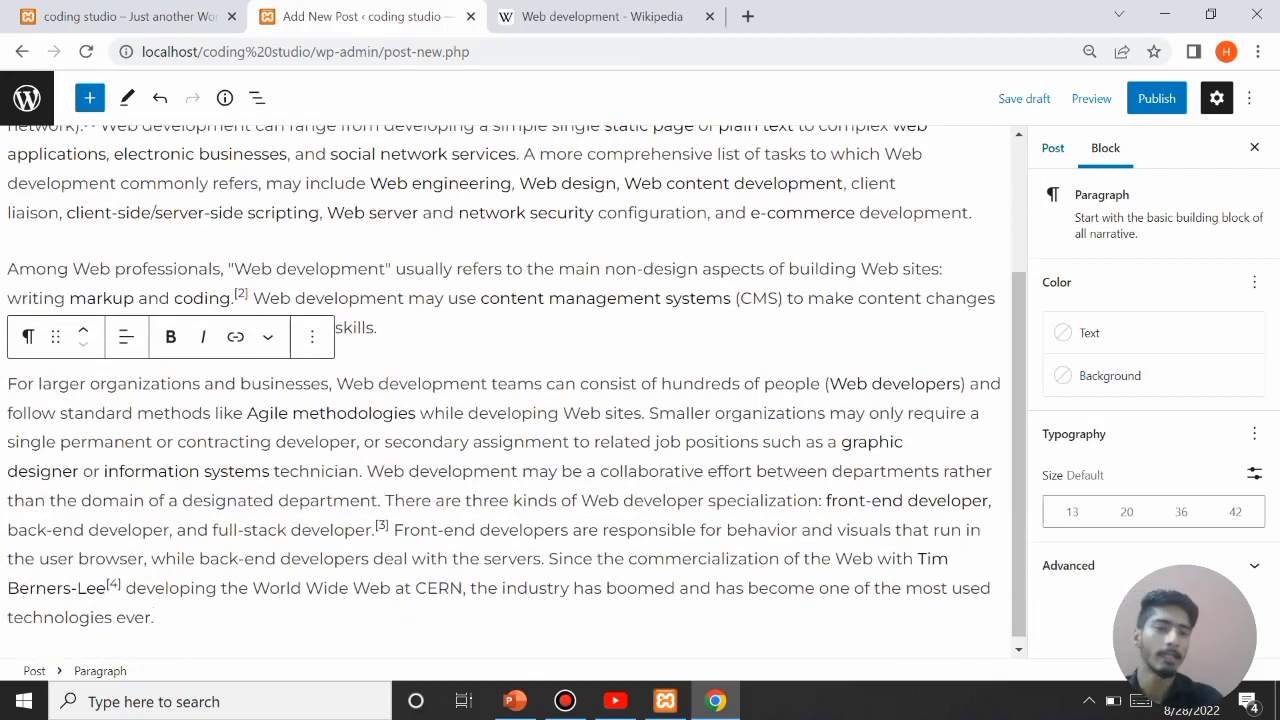
Step: Open the featured image picker from the post's settings and look through the images in the media library
left_click(1053, 147)
scroll(1137, 400, "down", 2)
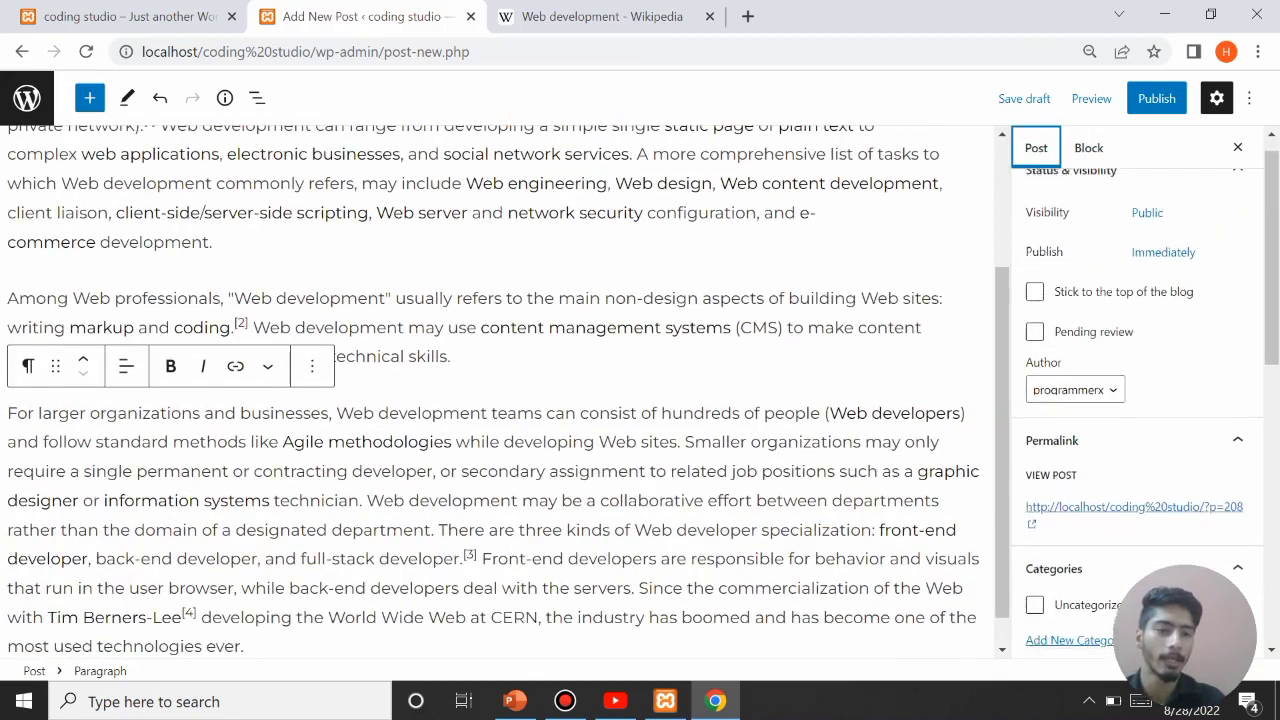
scroll(1137, 400, "down", 3)
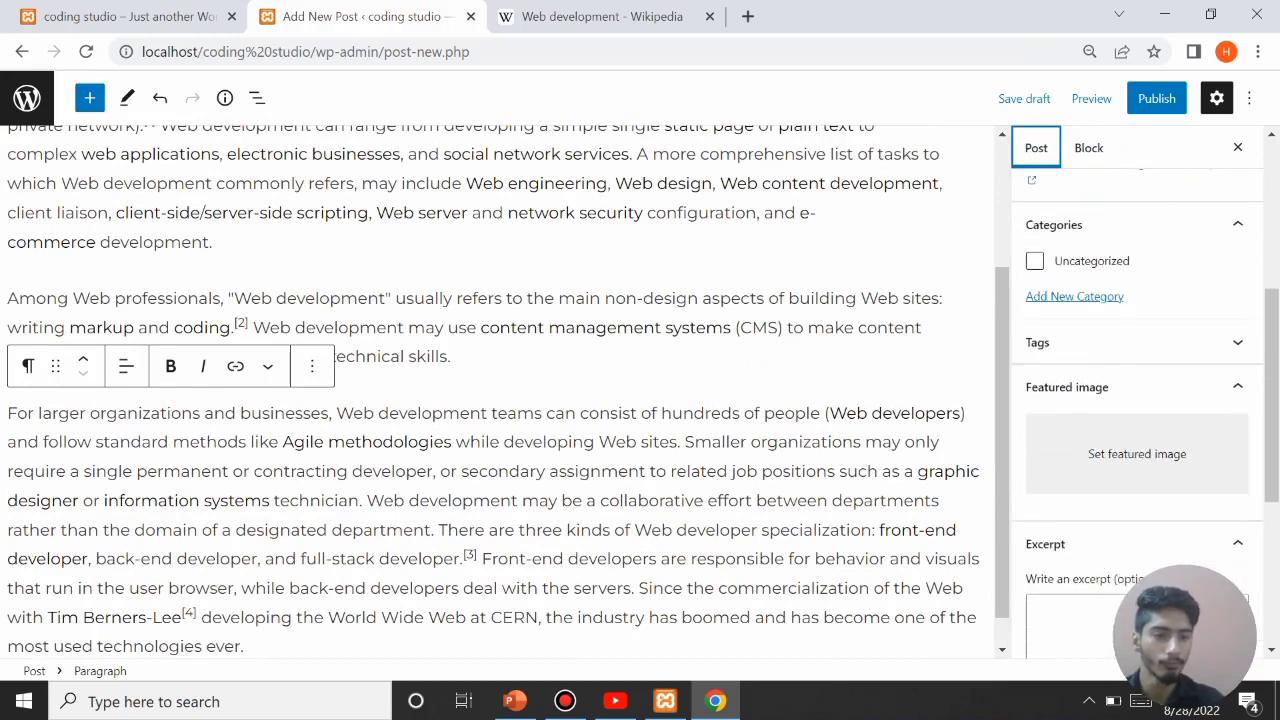
left_click(1137, 305)
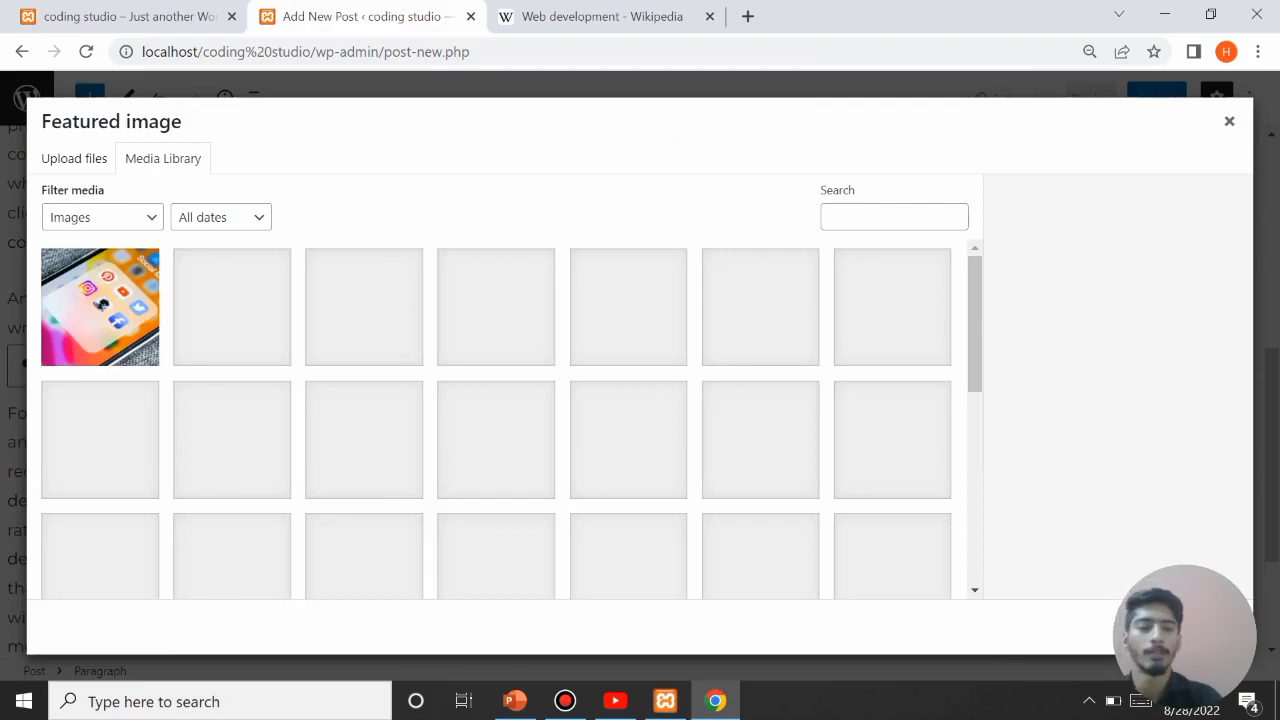
scroll(496, 420, "down", 5)
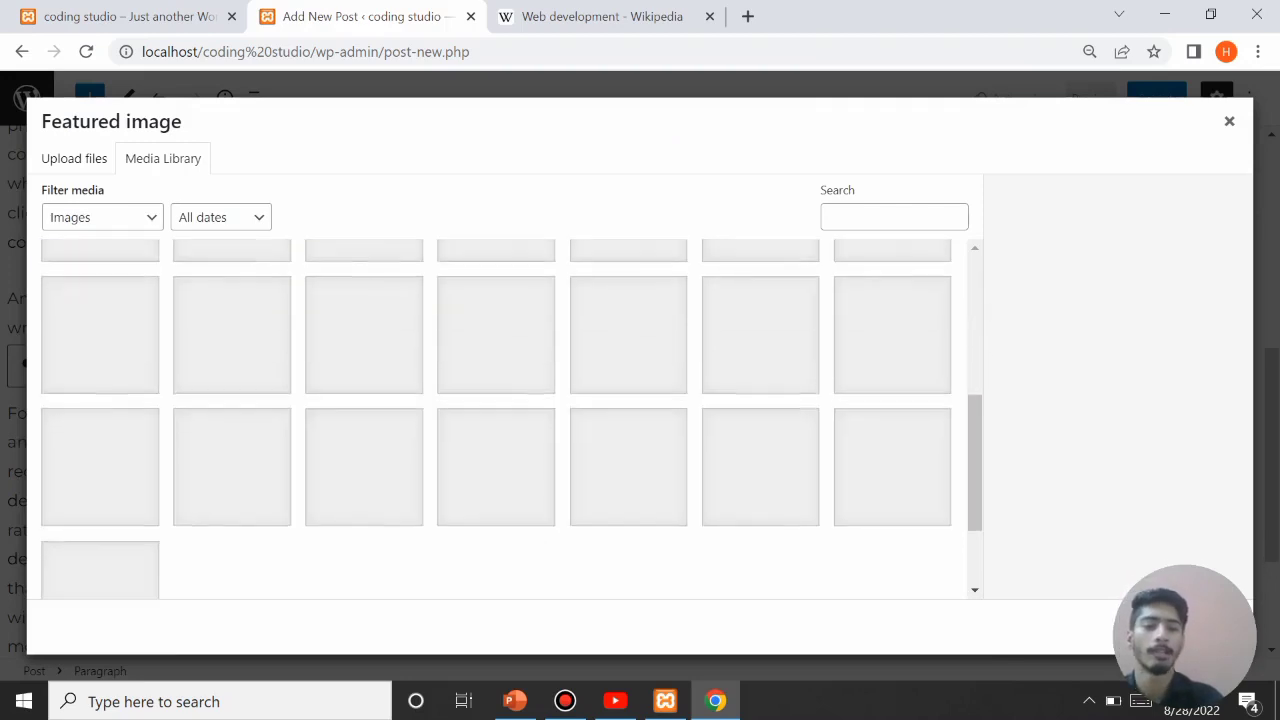
scroll(496, 420, "up", 3)
scroll(496, 420, "down", 2)
scroll(496, 420, "up", 2)
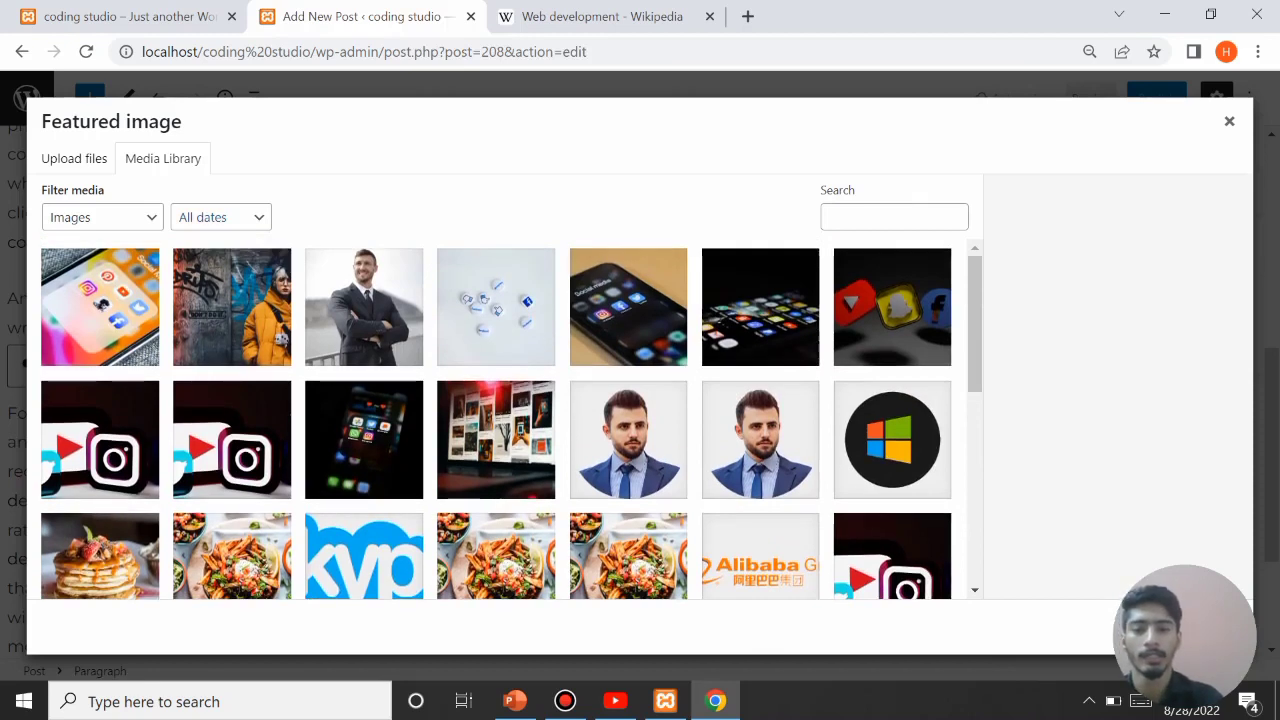
Step: Set s4.jpg, the picture with the YouTube, Snapchat and Facebook logos, as the post's featured image
left_click(350, 455)
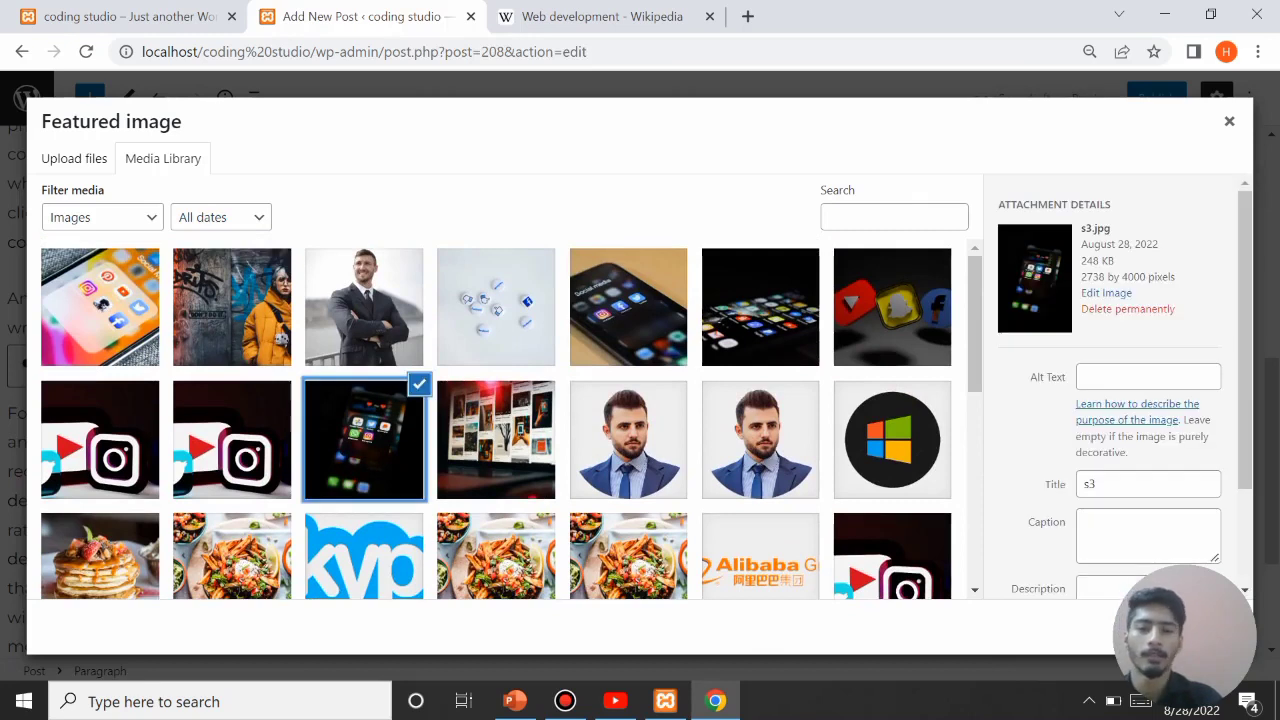
left_click(866, 316)
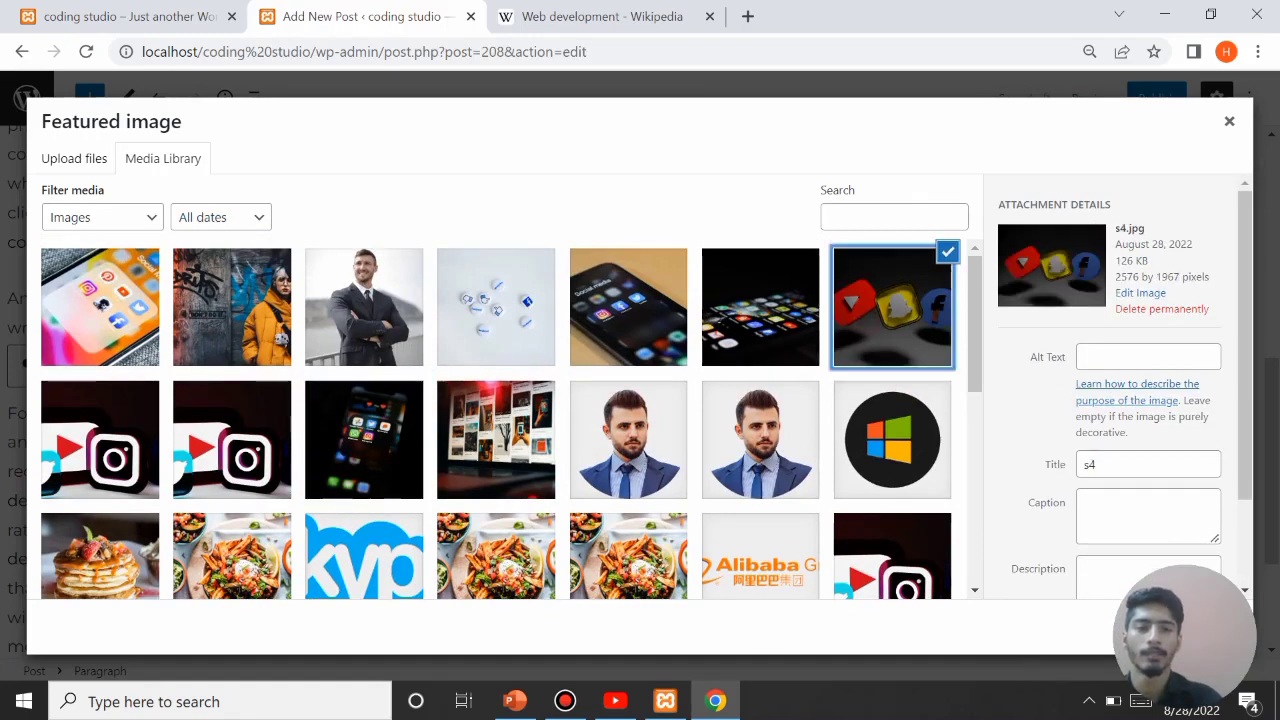
scroll(1110, 400, "down", 1)
scroll(1125, 387, "down", 1)
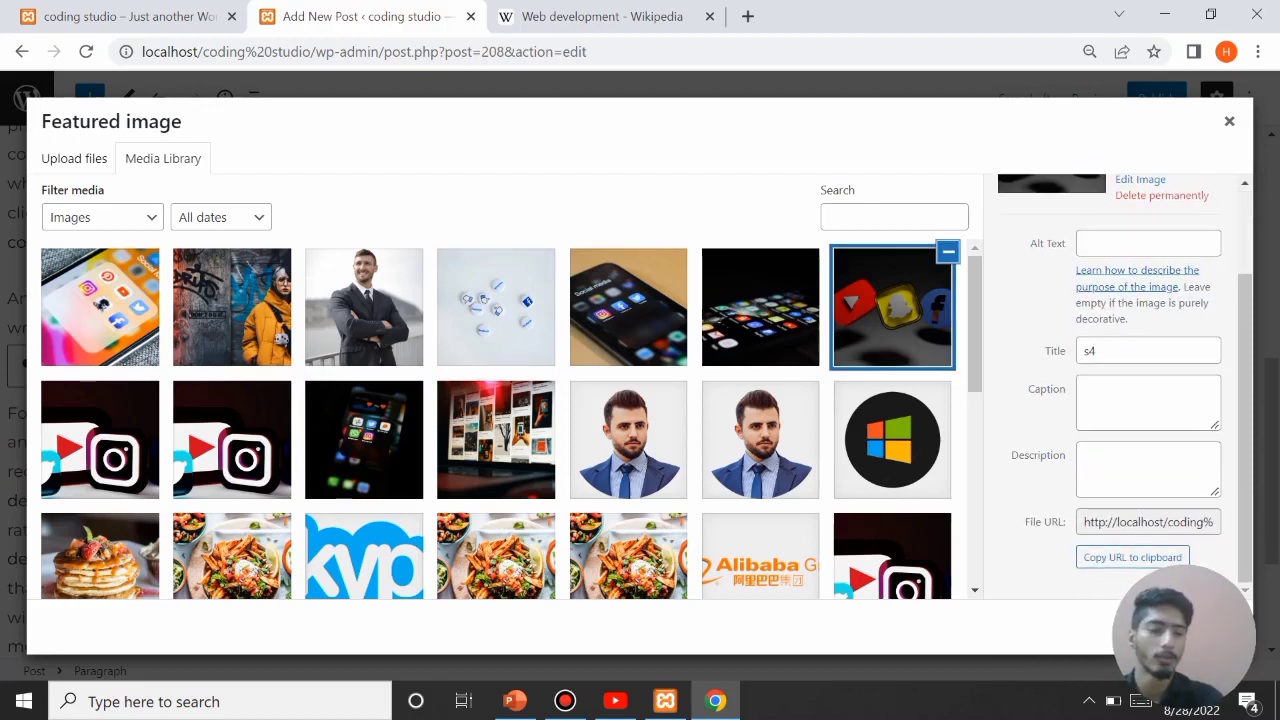
left_click(1178, 627)
left_click(1074, 464)
scroll(500, 395, "down", 1)
scroll(500, 395, "up", 3)
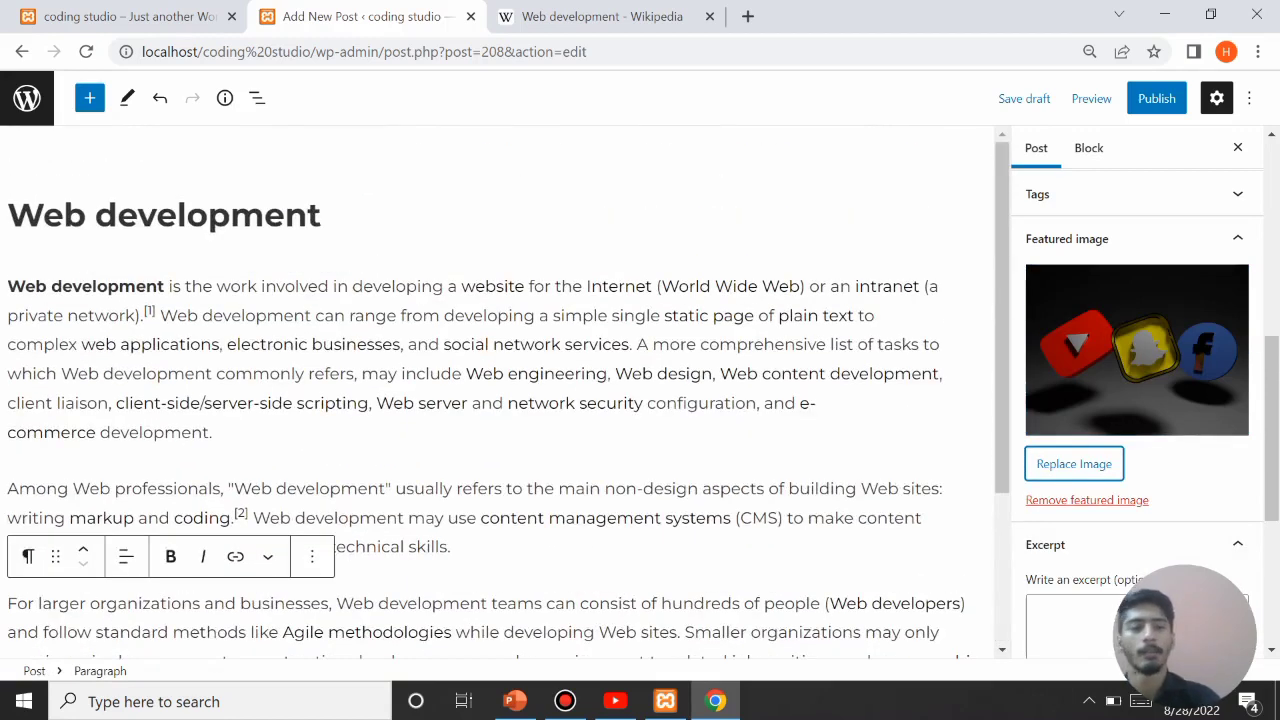
Step: Publish the Web development post and look over the site's reloaded front page
left_click(1156, 98)
left_click(1099, 98)
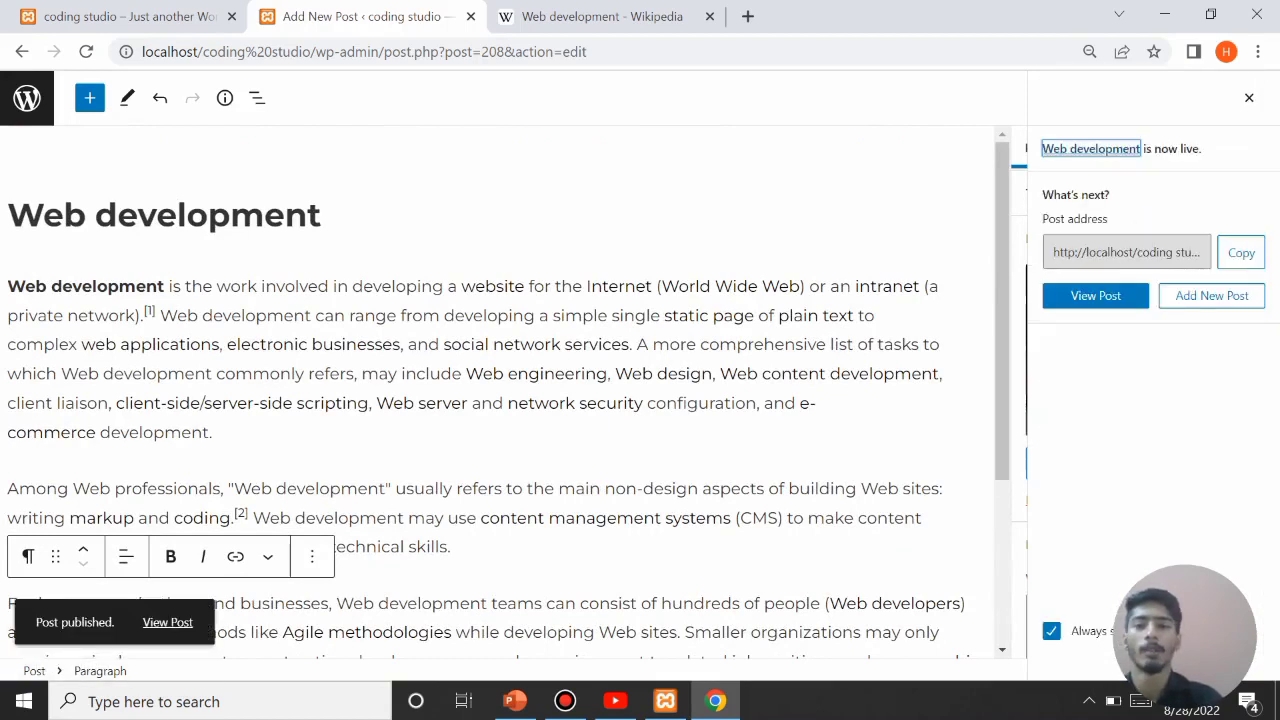
left_click(98, 17)
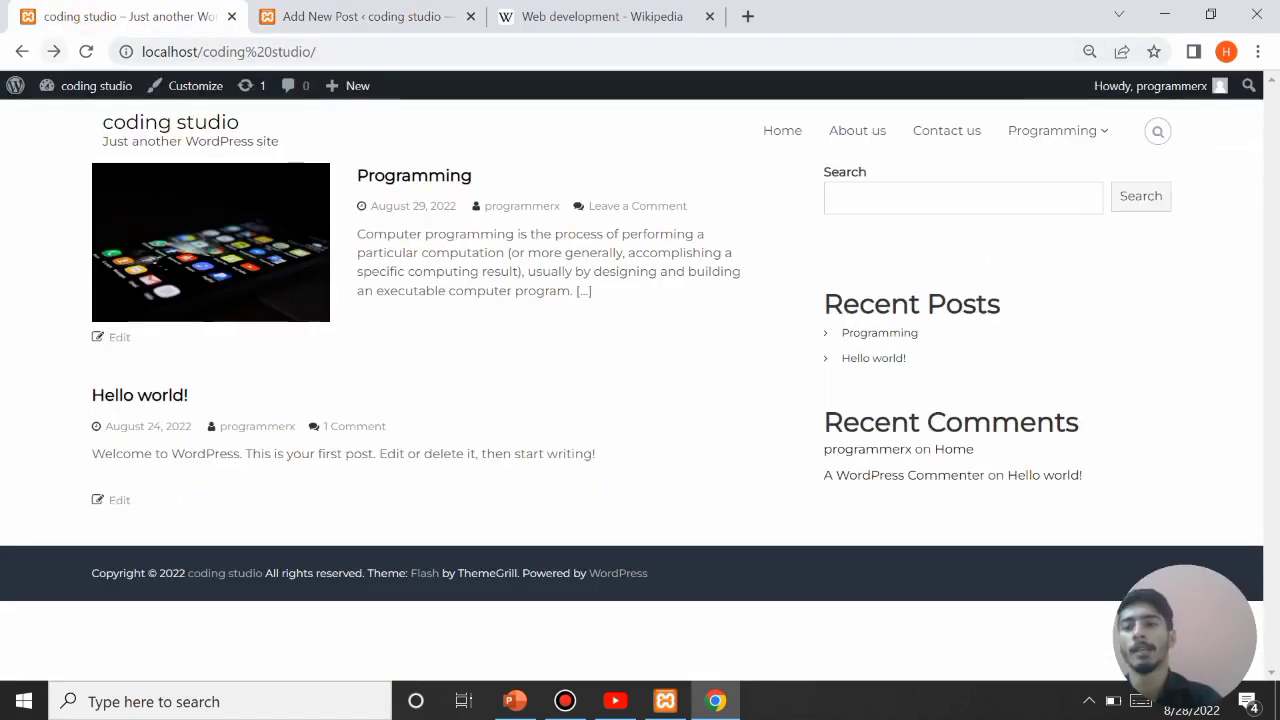
left_click(86, 51)
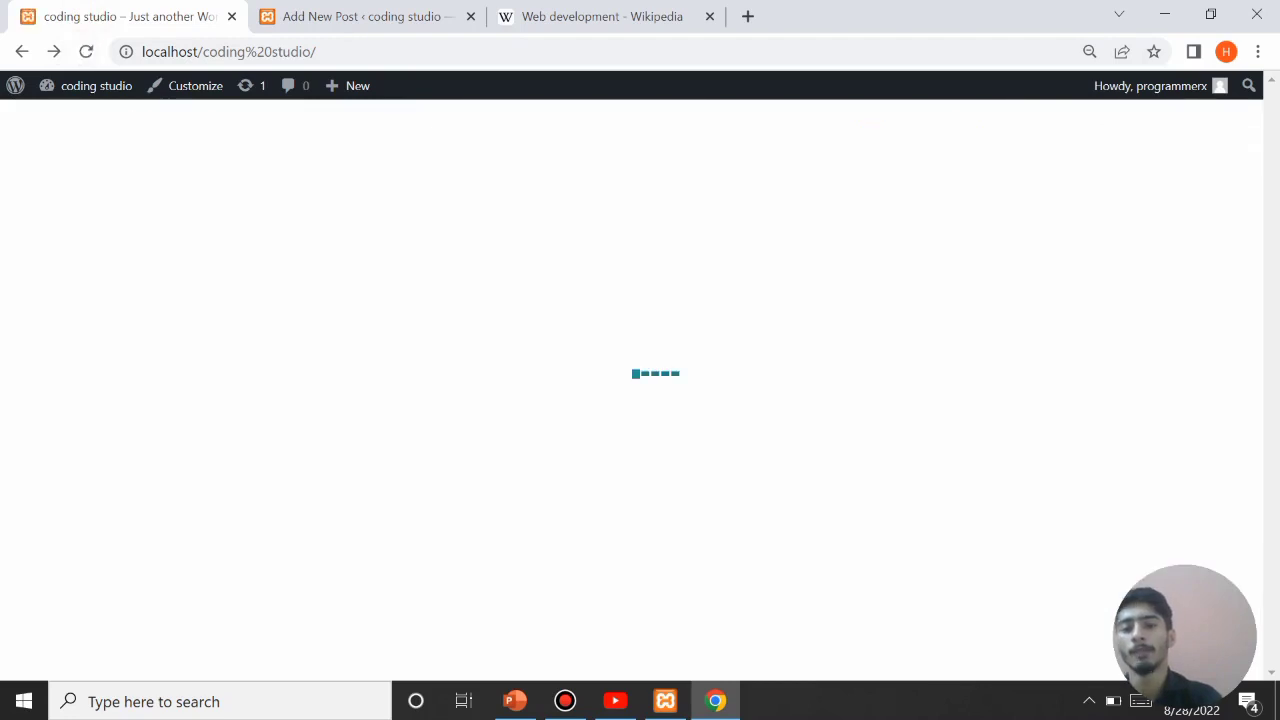
scroll(640, 390, "down", 2)
scroll(640, 390, "up", 2)
scroll(640, 390, "down", 1)
scroll(640, 390, "down", 1)
scroll(640, 390, "up", 2)
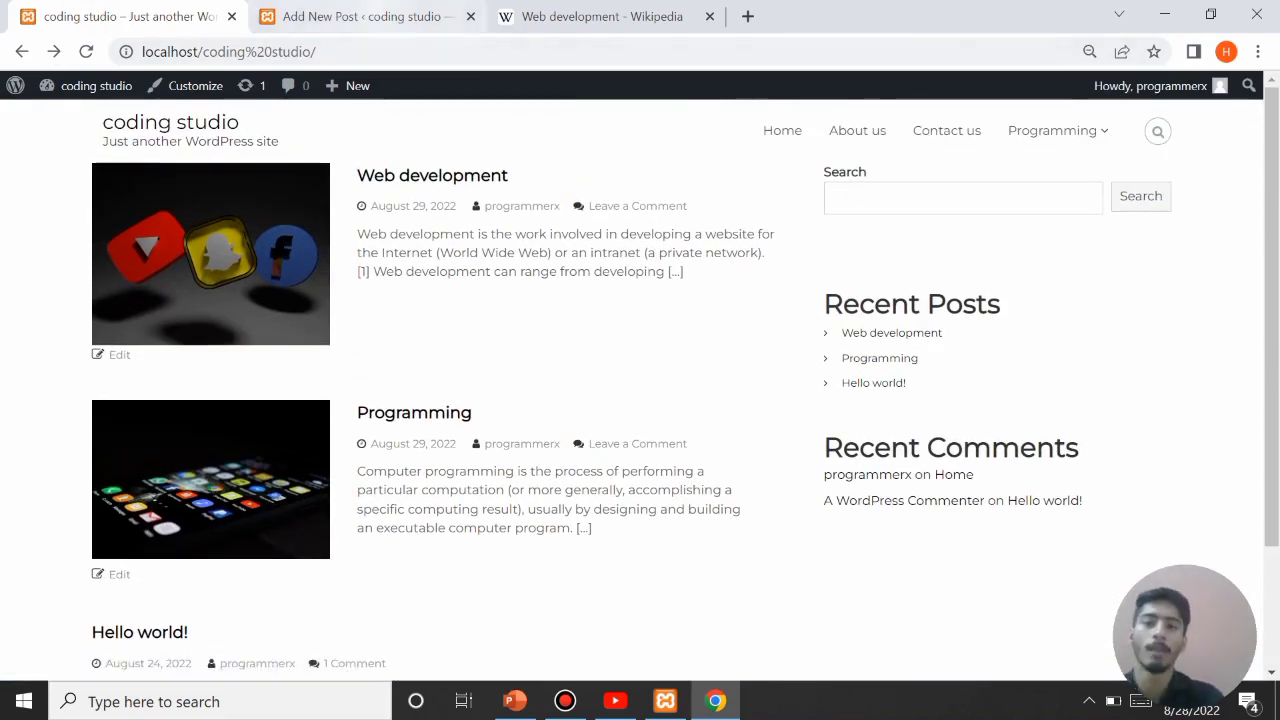
Step: Copy the body's opening sentence up to "(a private network)." into the Web development post's excerpt and update the post
left_click(365, 16)
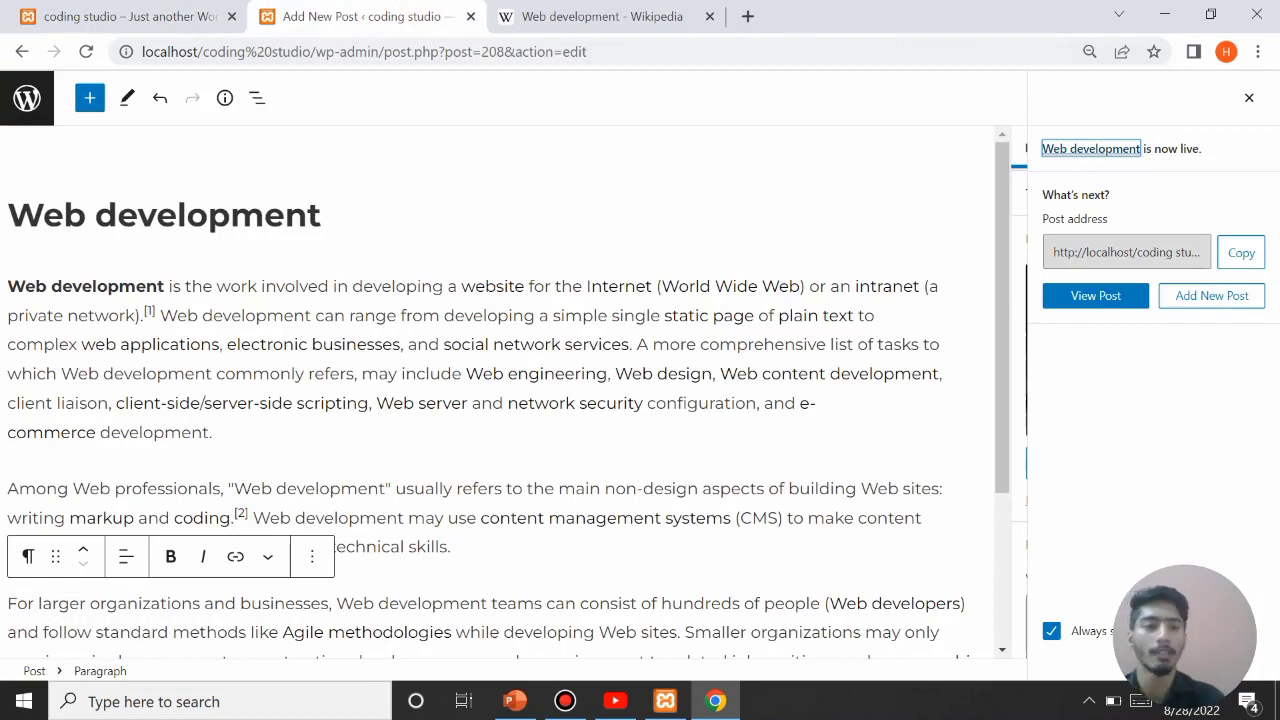
left_click(1249, 97)
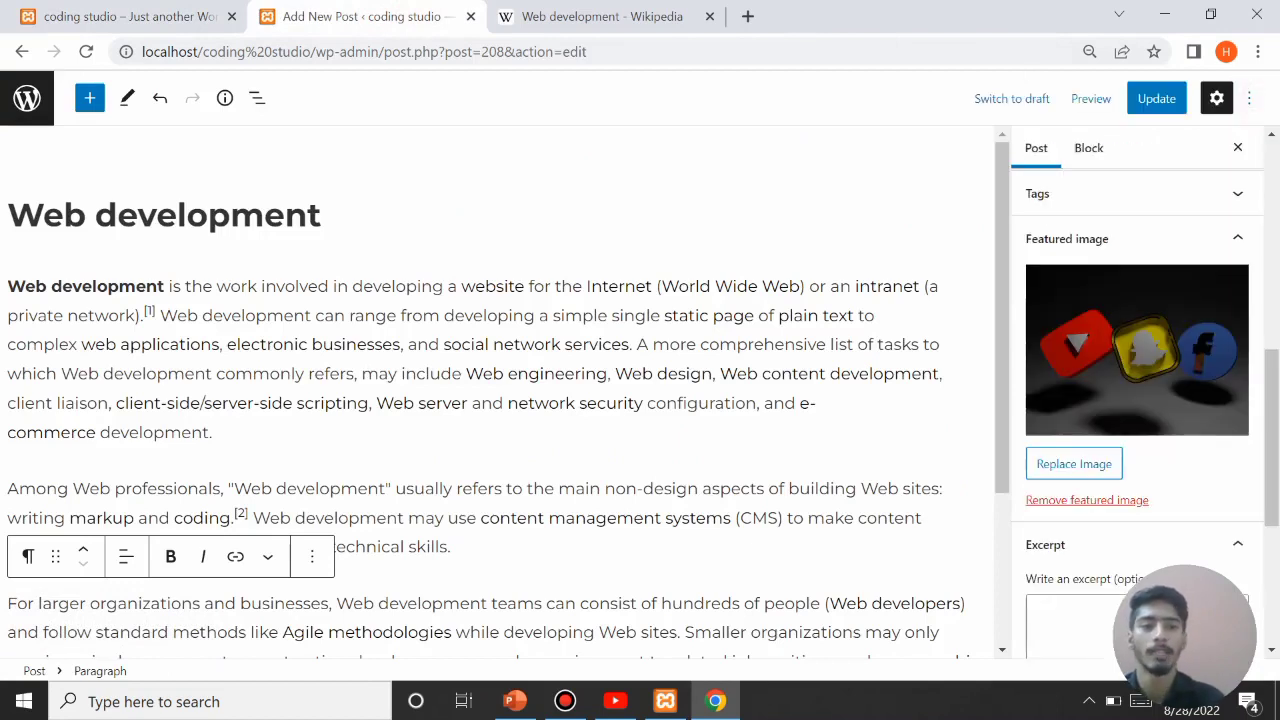
left_click_drag(148, 314, 7, 287)
key("ctrl+c")
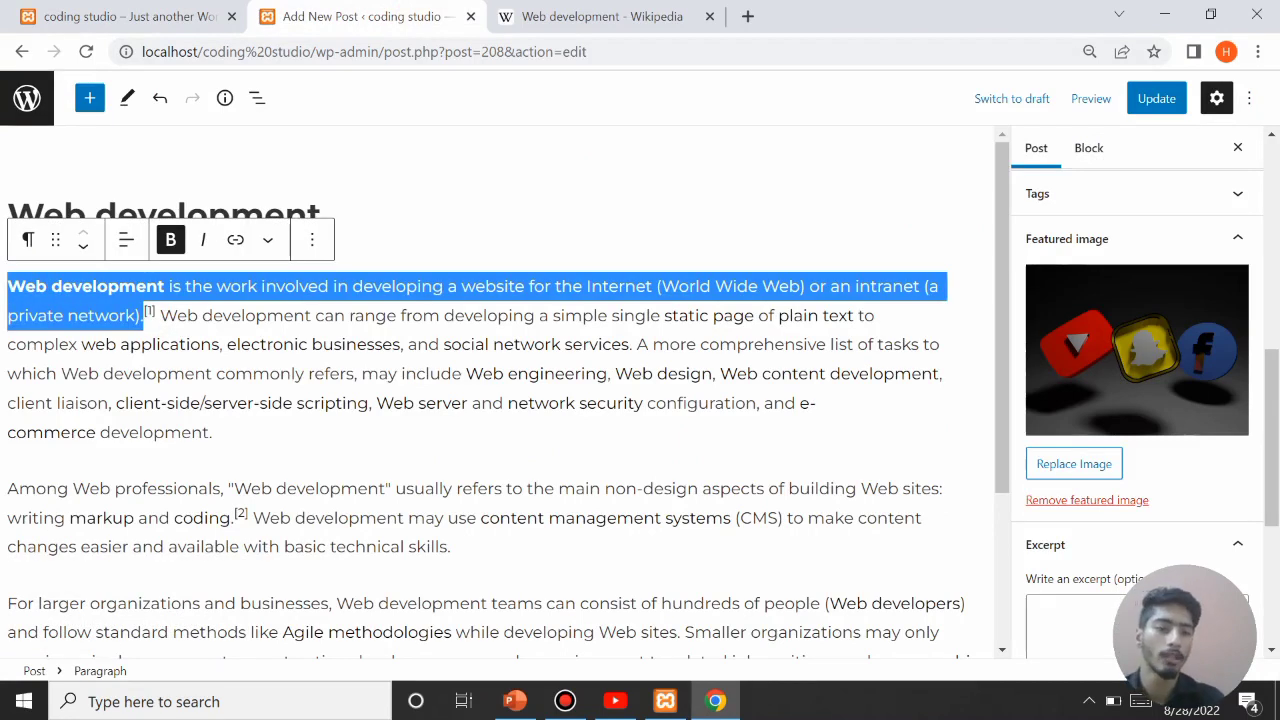
scroll(1137, 400, "down", 3)
left_click(1111, 357)
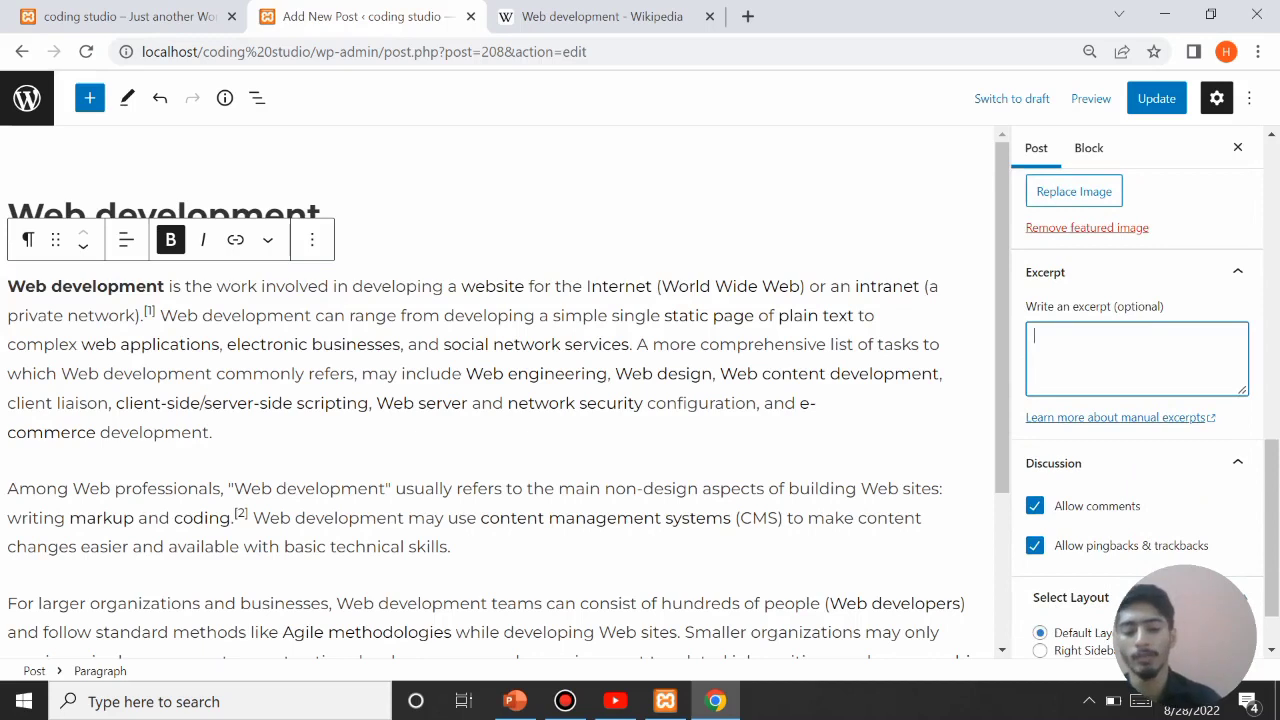
key("ctrl+v")
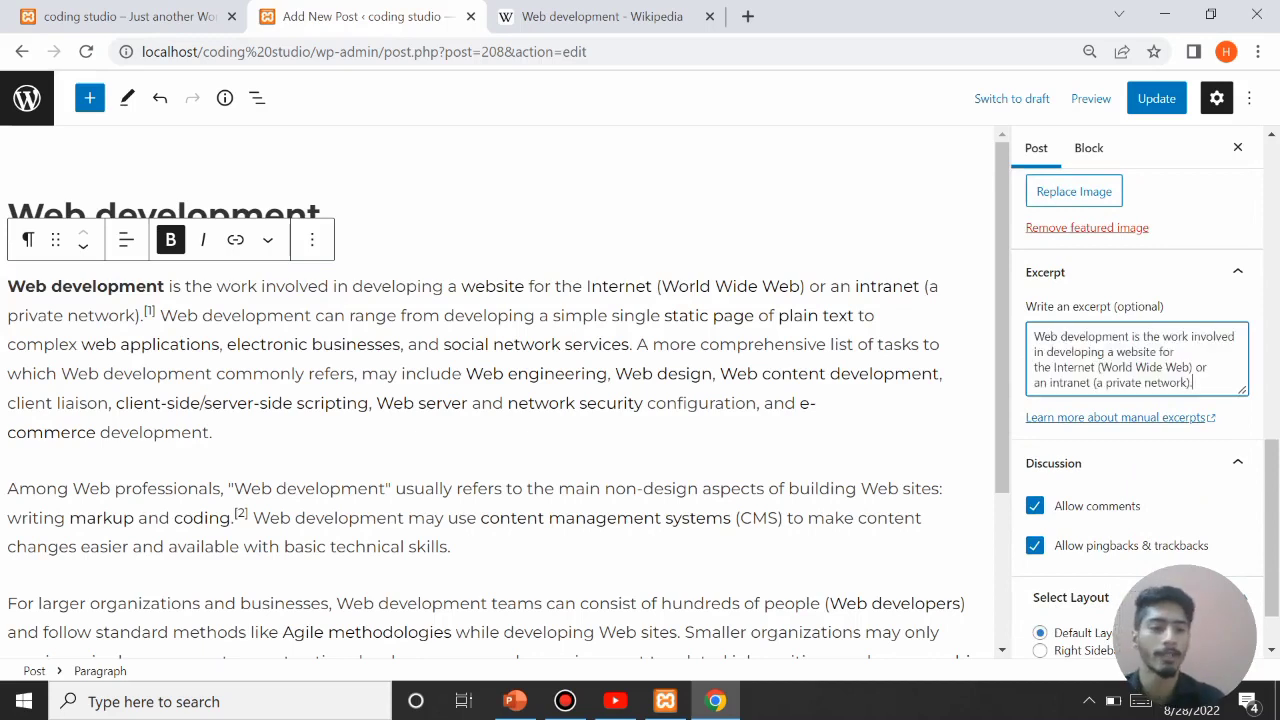
left_click(1156, 98)
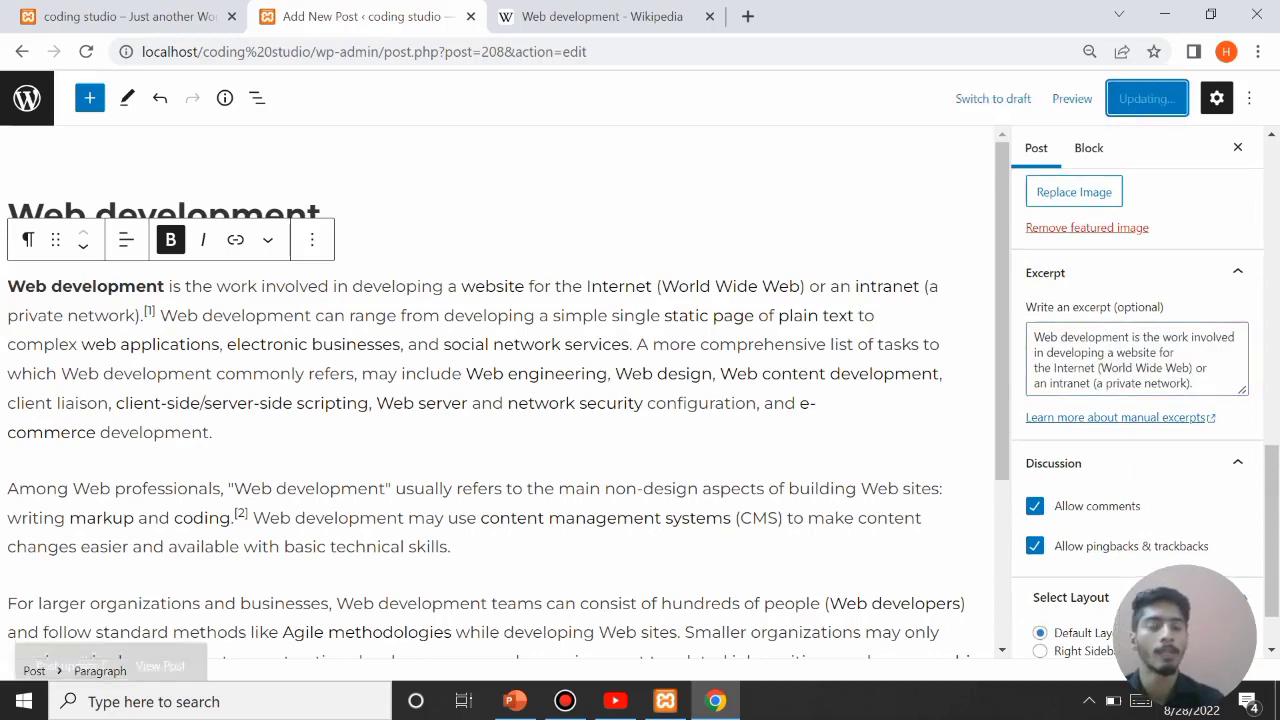
scroll(1137, 400, "down", 1)
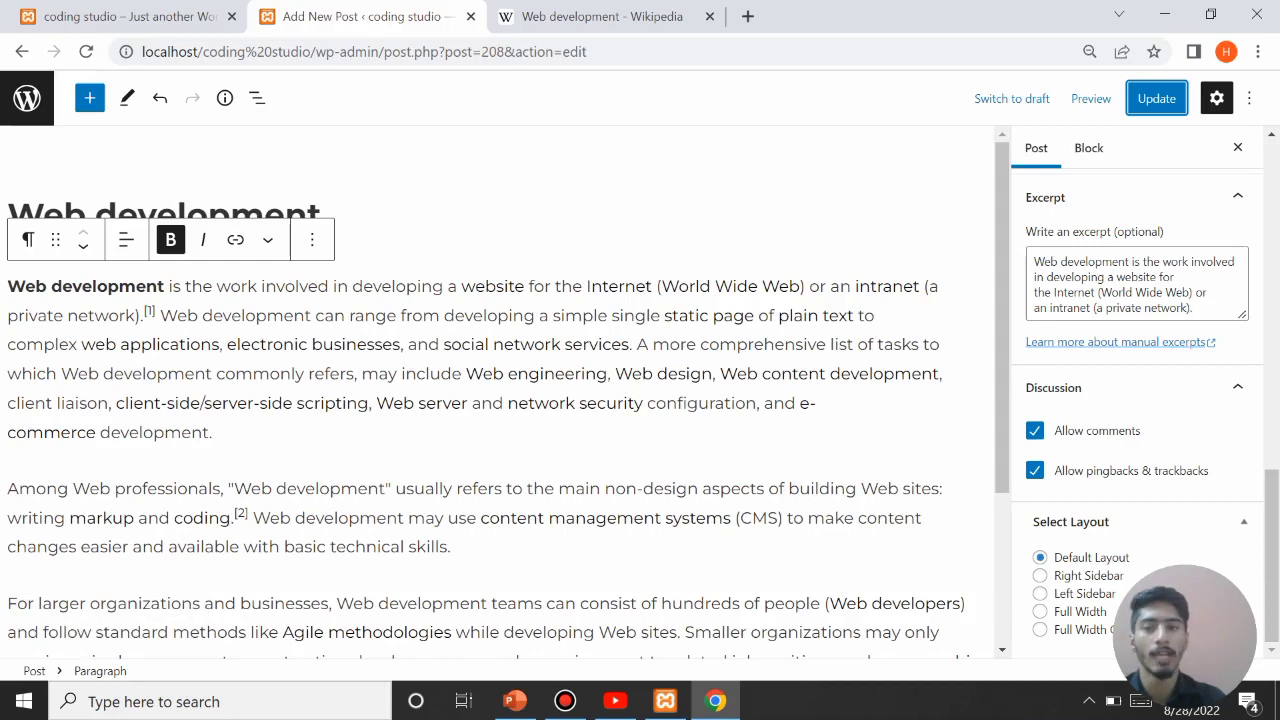
Step: Glance at the front page's post summaries, then add the tag "programming" to the Web development post
left_click(145, 14)
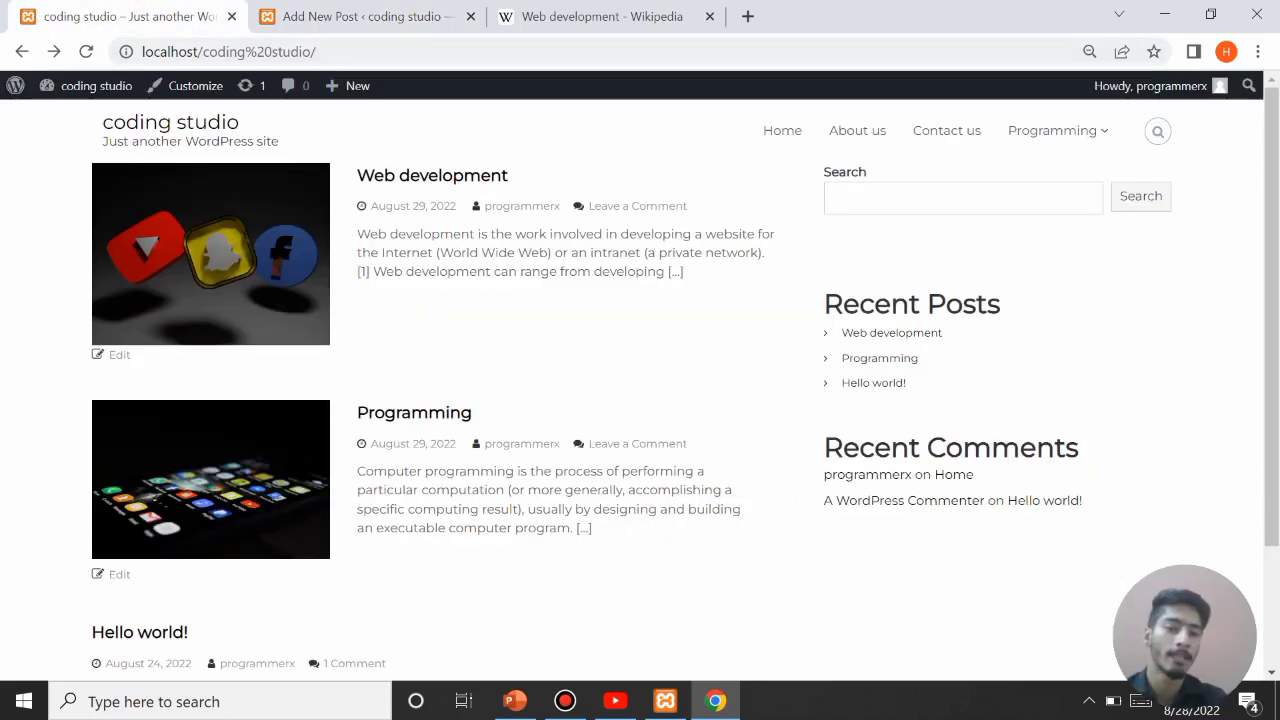
left_click(300, 16)
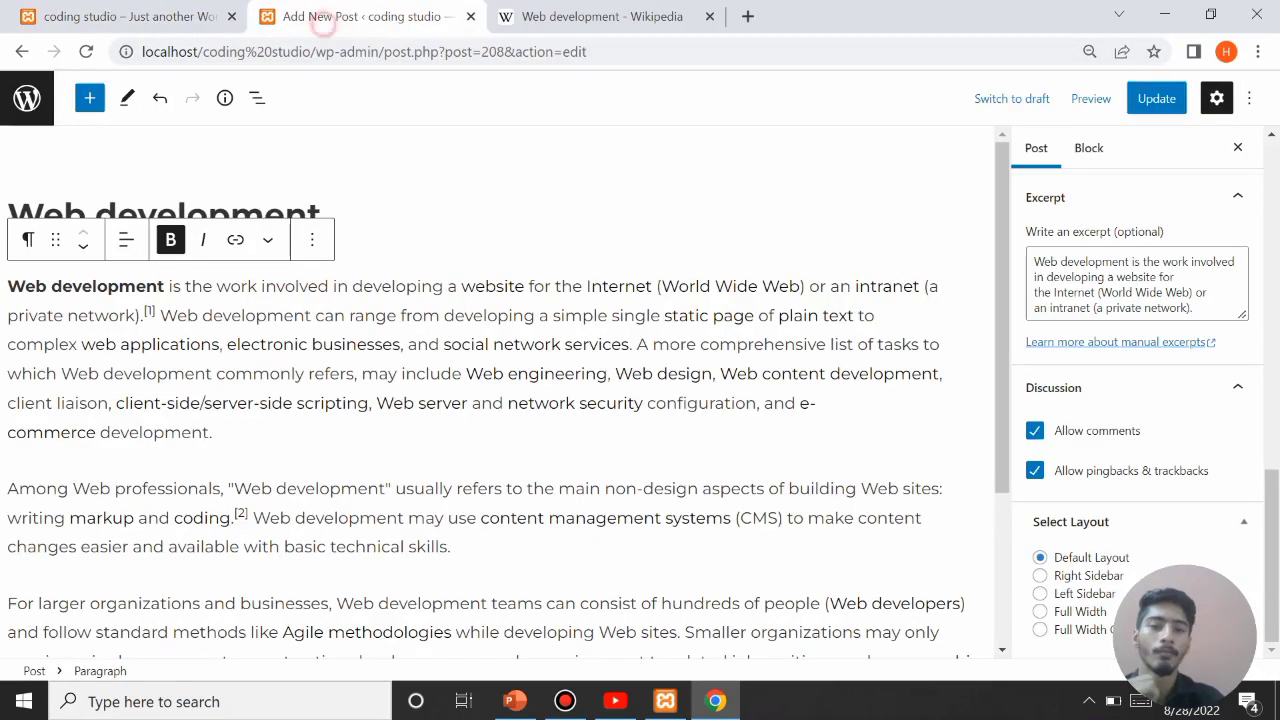
scroll(1138, 400, "up", 5)
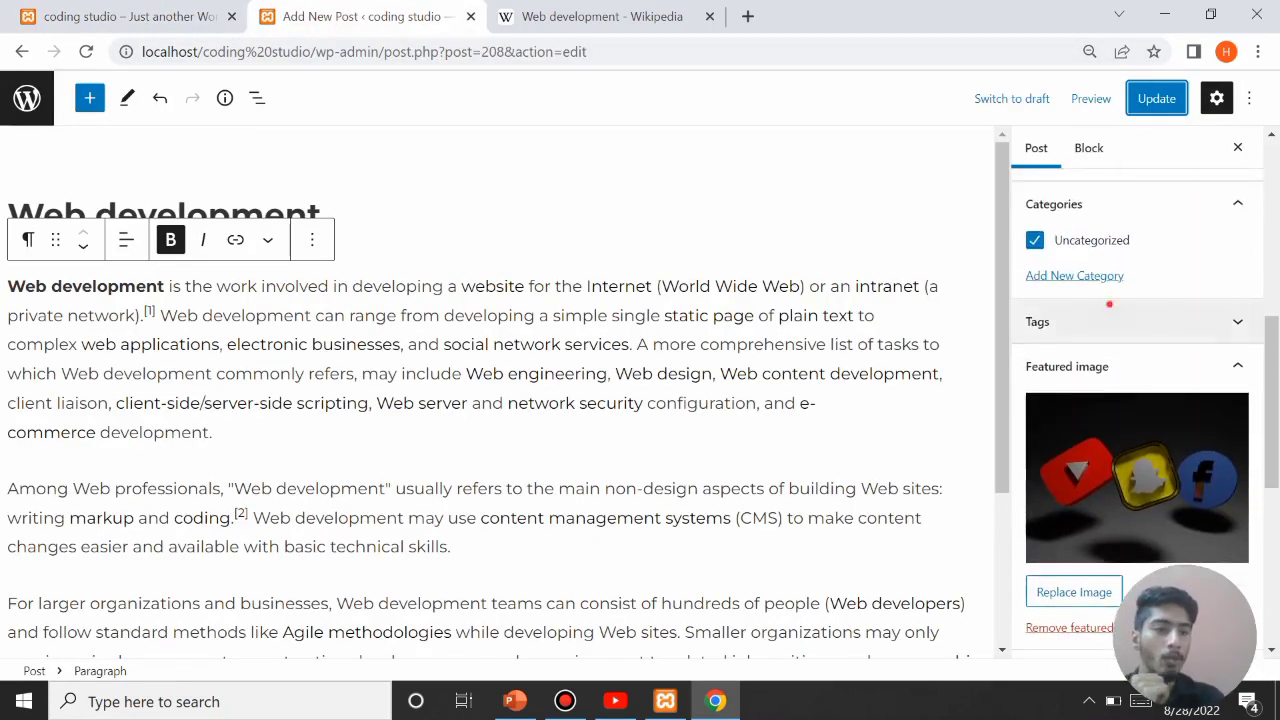
left_click(1138, 321)
left_click(1035, 385)
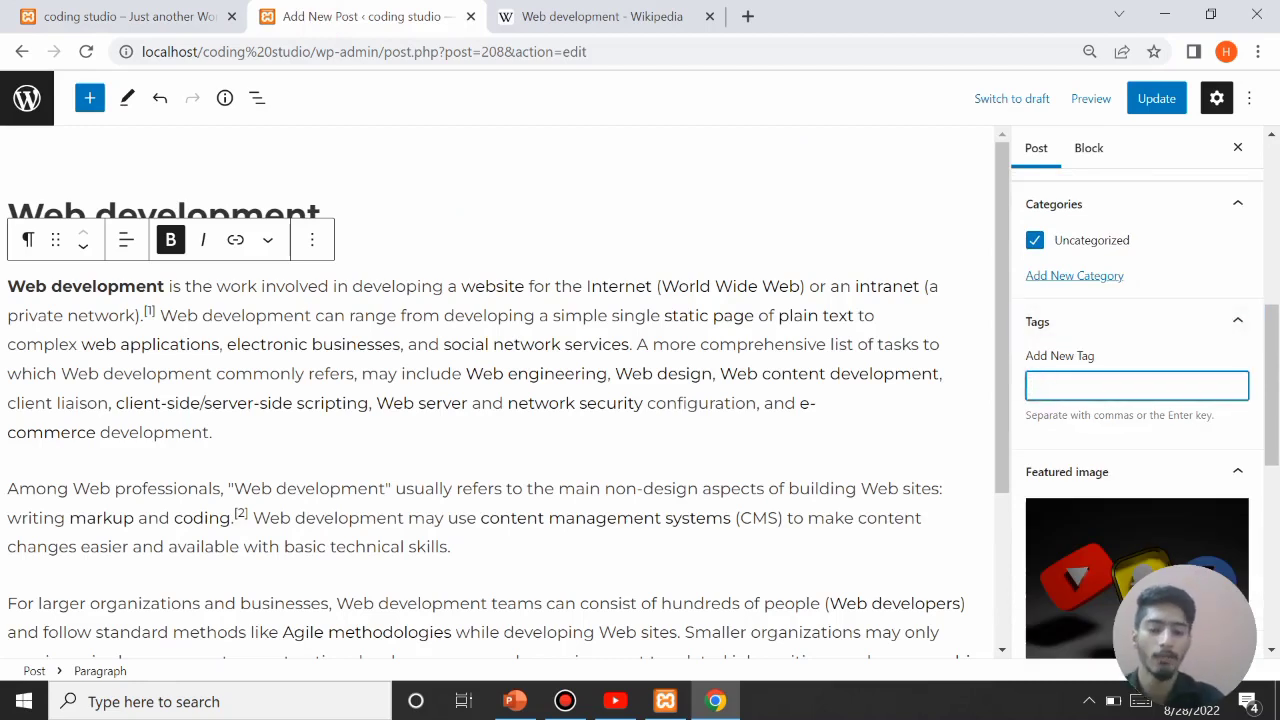
type("programming")
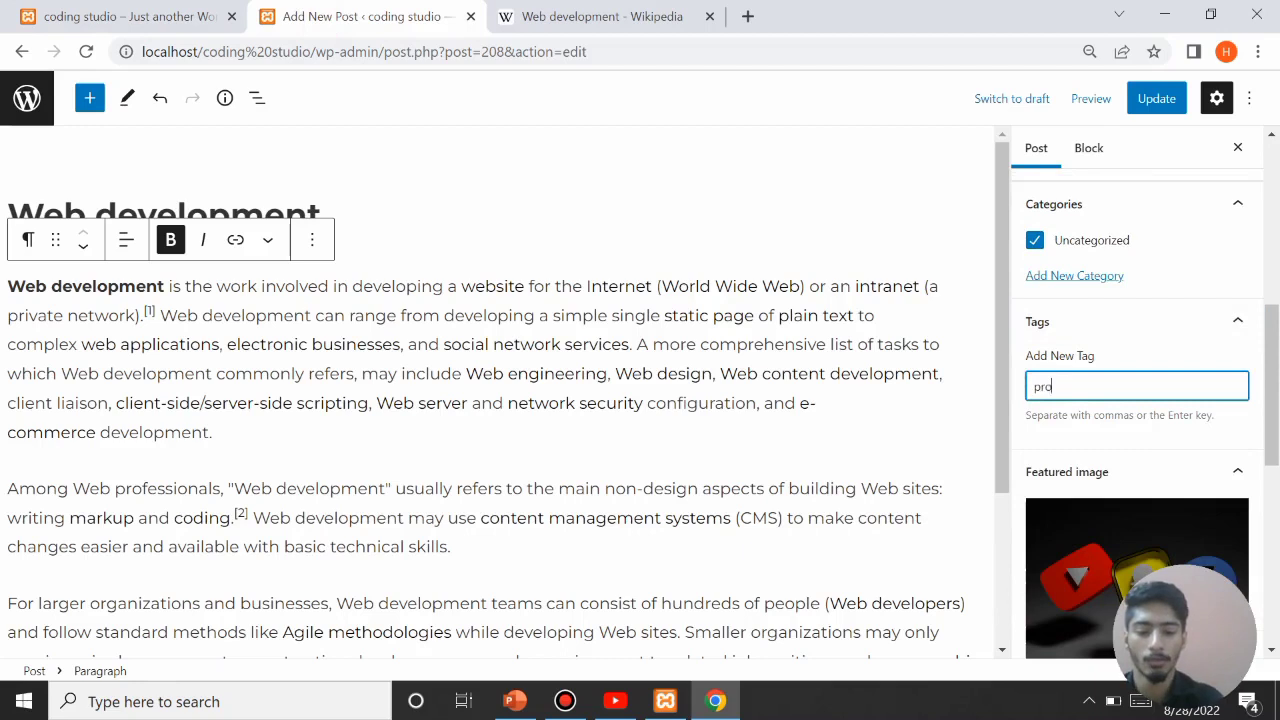
key("Return")
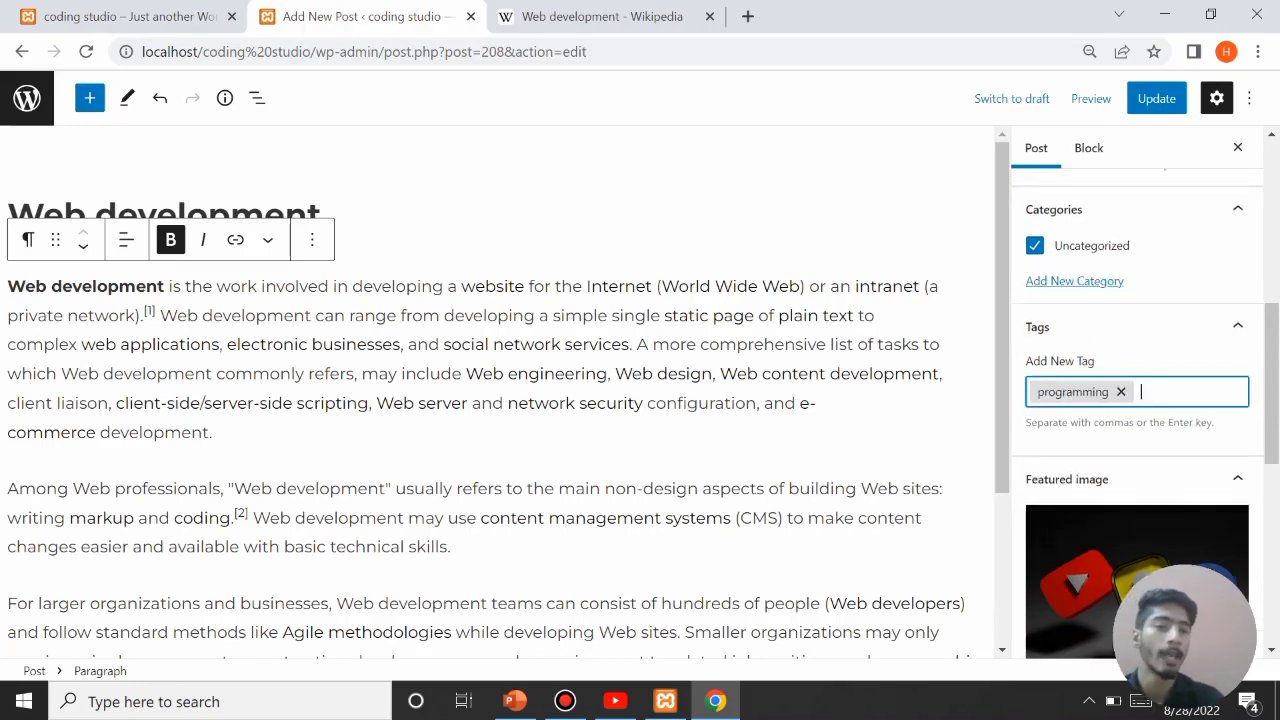
scroll(1130, 260, "up", 2)
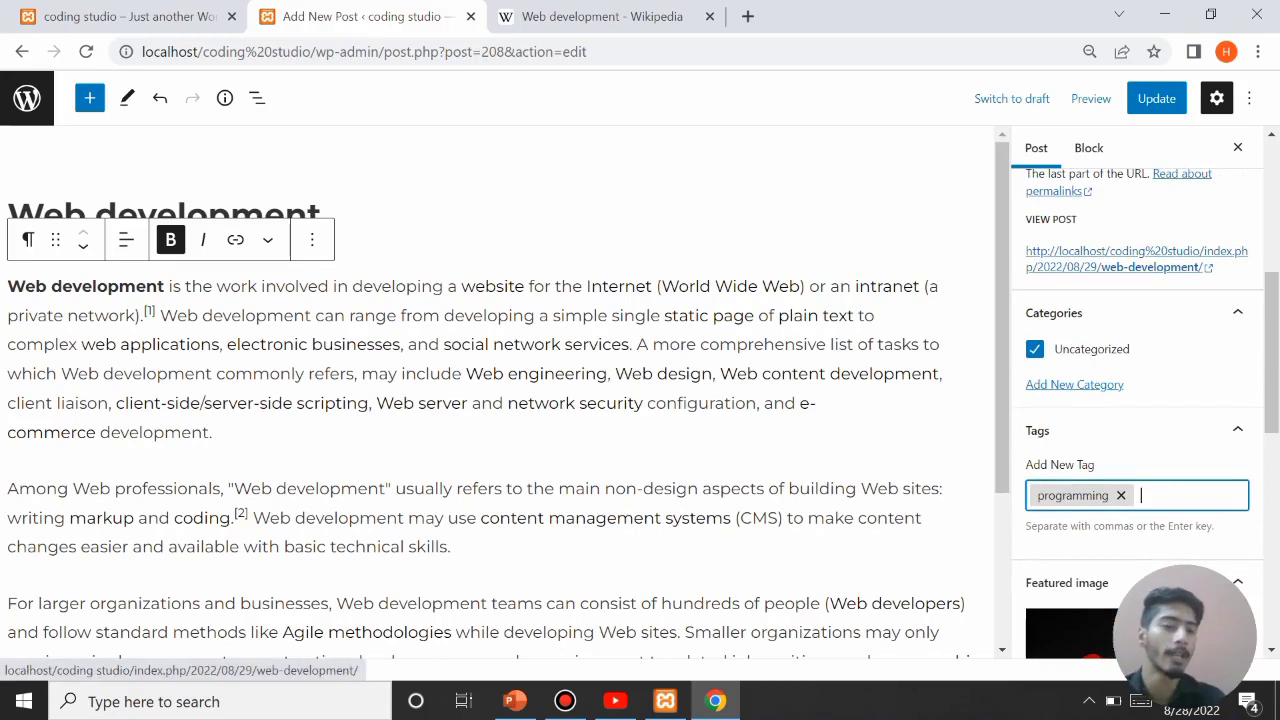
scroll(1130, 260, "up", 1)
scroll(1130, 400, "up", 8)
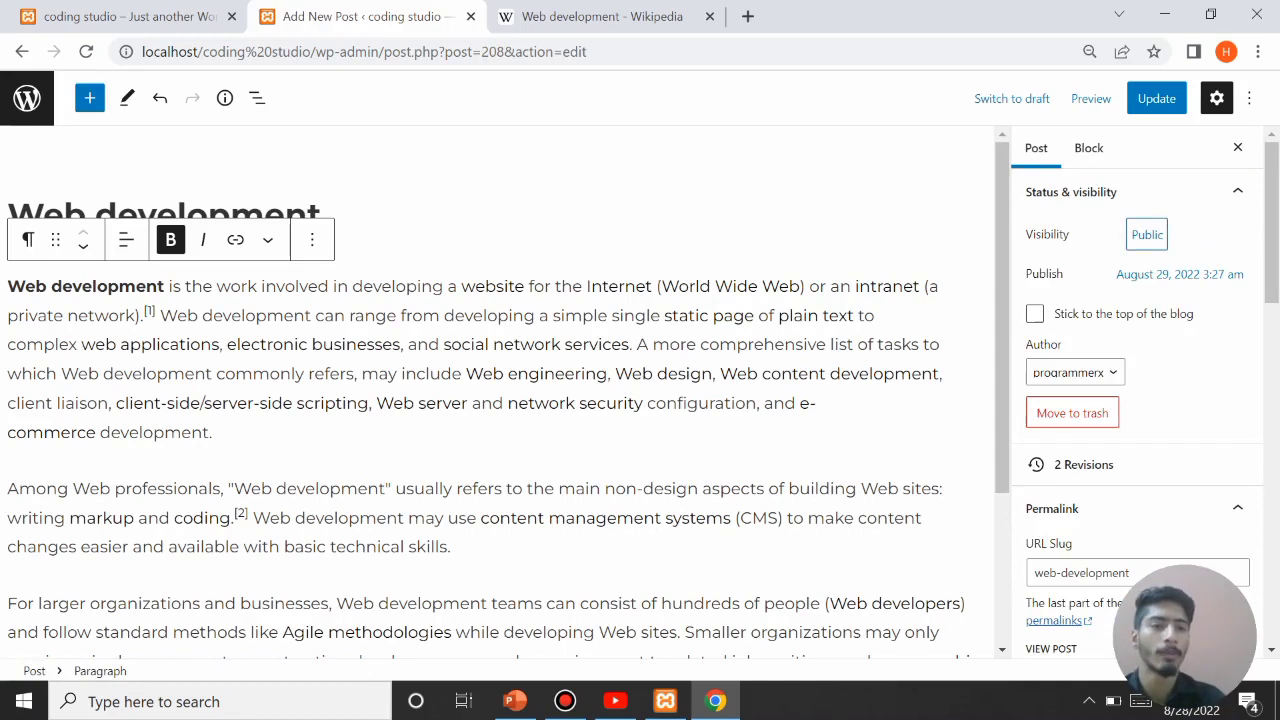
Step: Look at the post's visibility options and the paragraph's block settings, close the settings sidebar and update the Web development post
left_click(1147, 234)
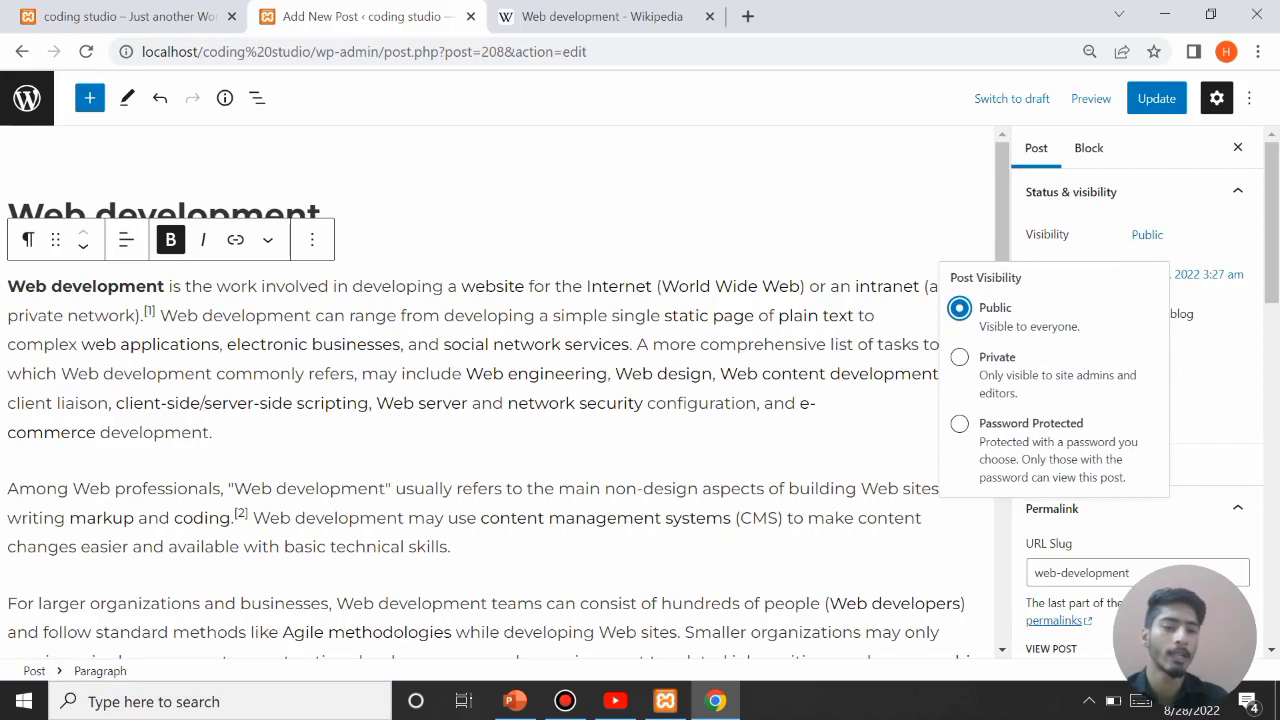
left_click(879, 422)
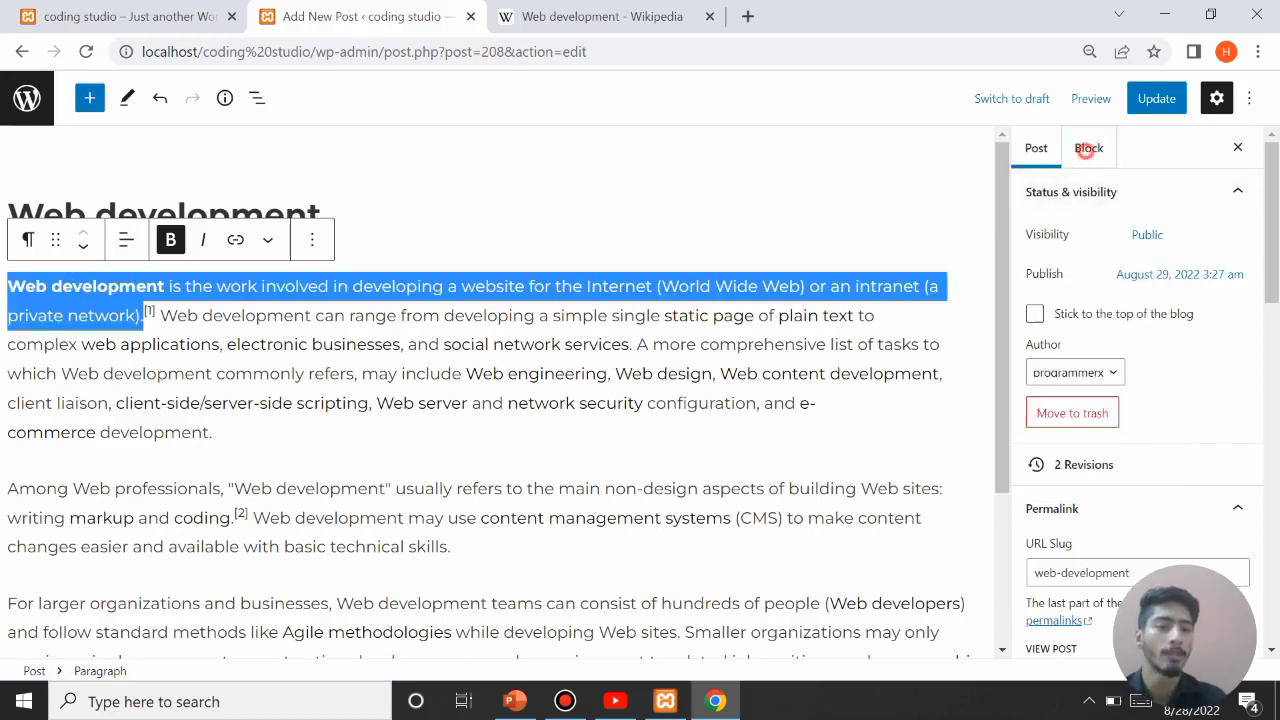
left_click(1086, 149)
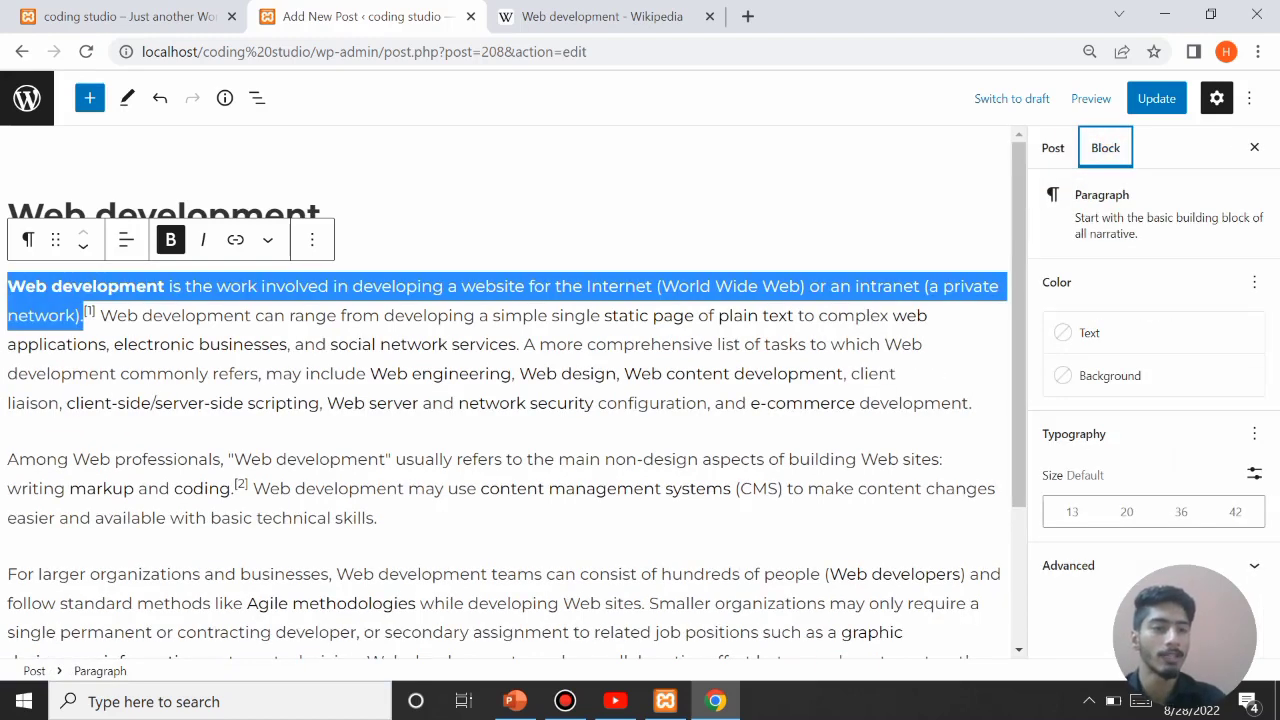
left_click(1254, 147)
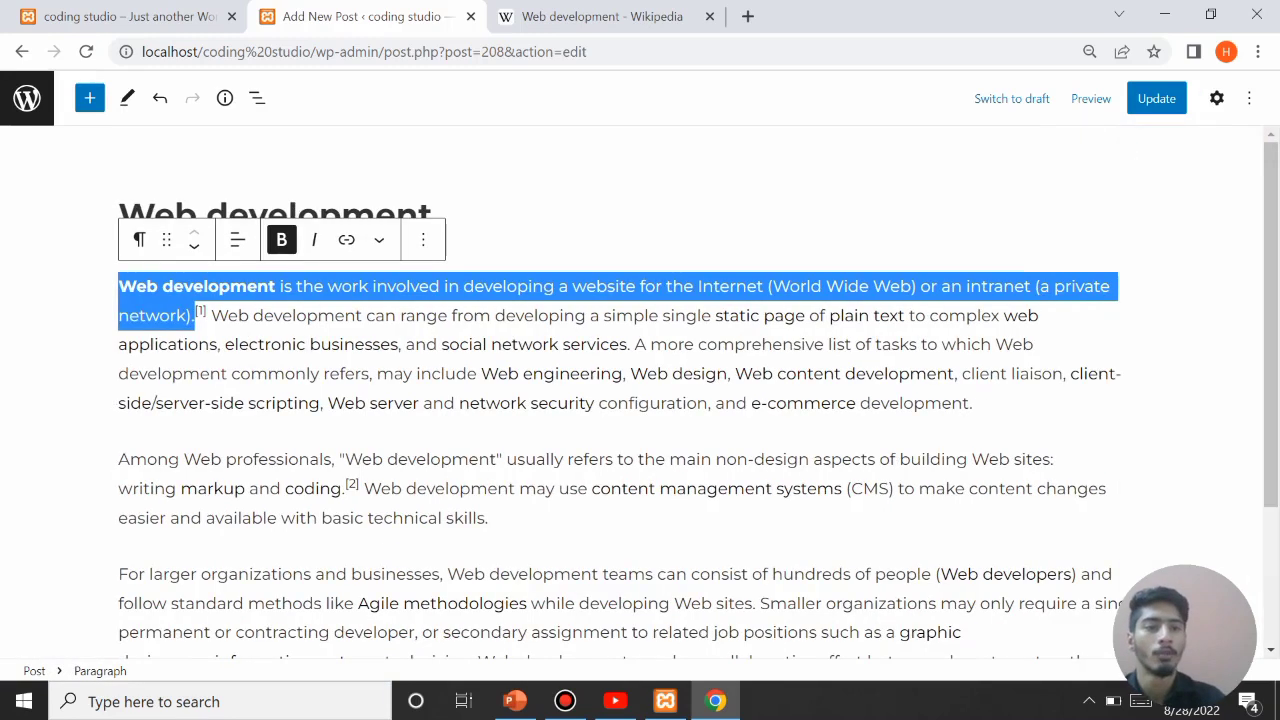
left_click(1156, 98)
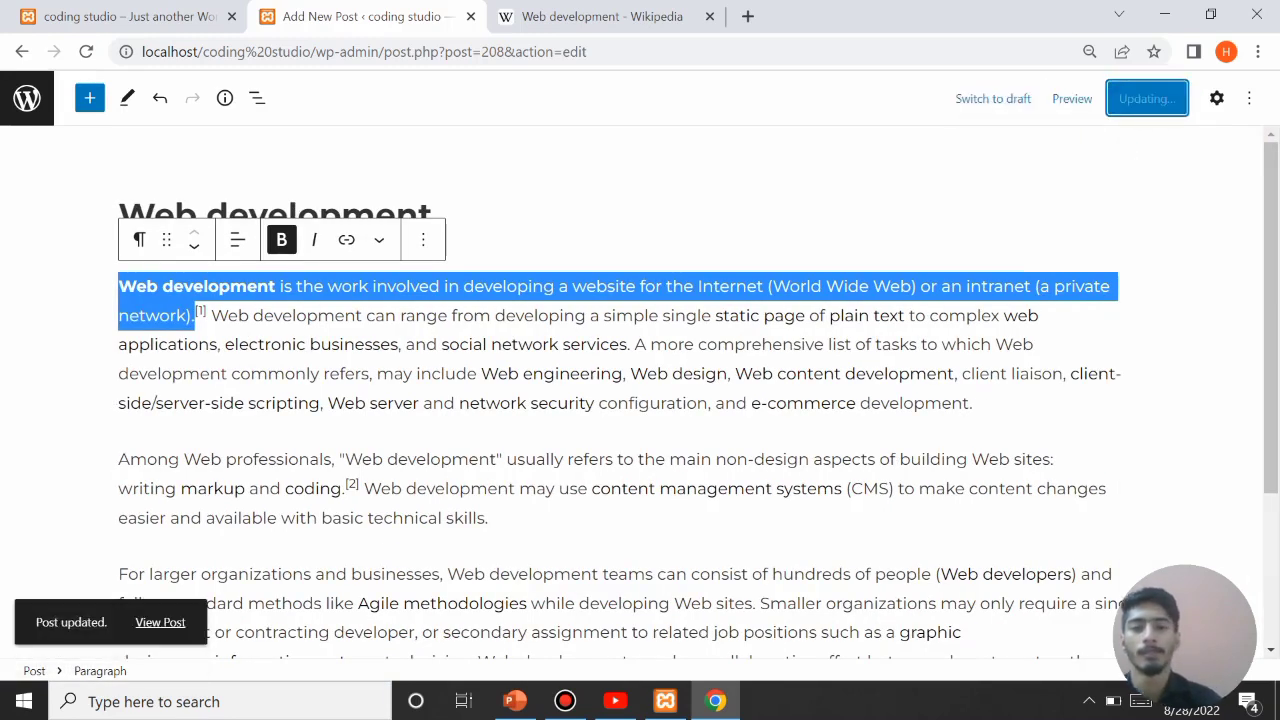
Step: Reload the site's front page and check the Web development post's excerpt and tag
left_click(130, 16)
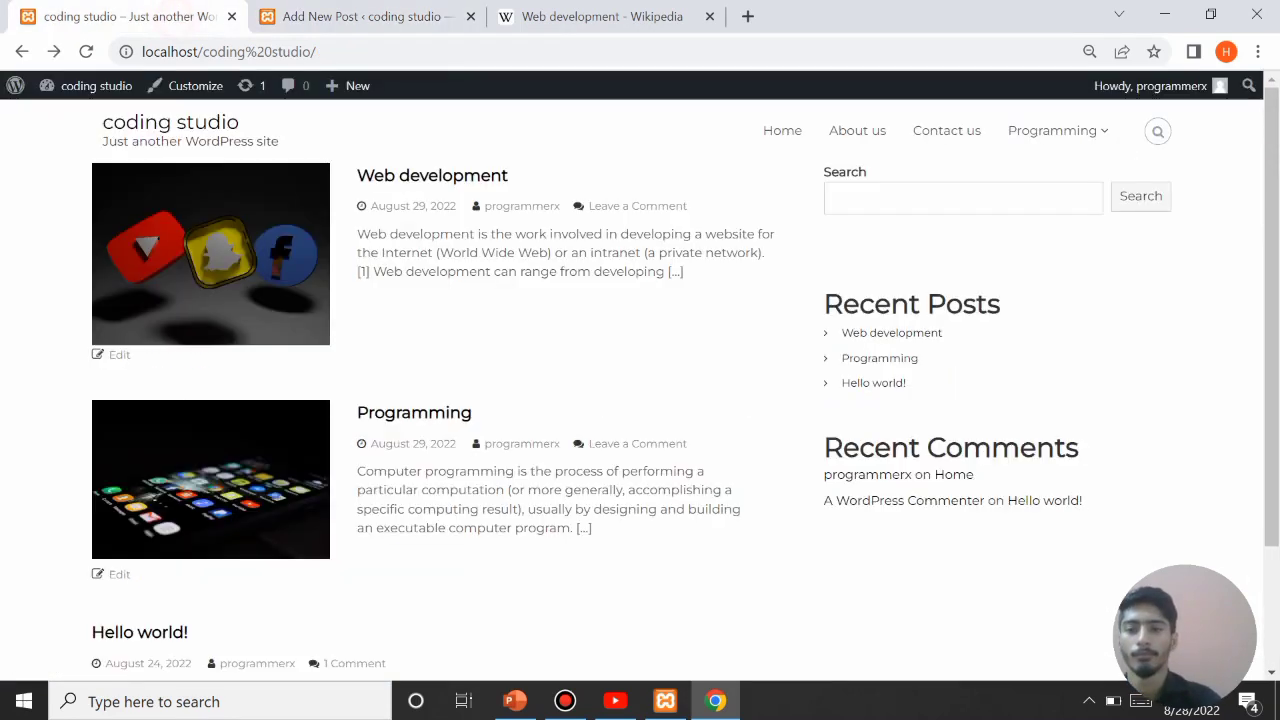
left_click(86, 51)
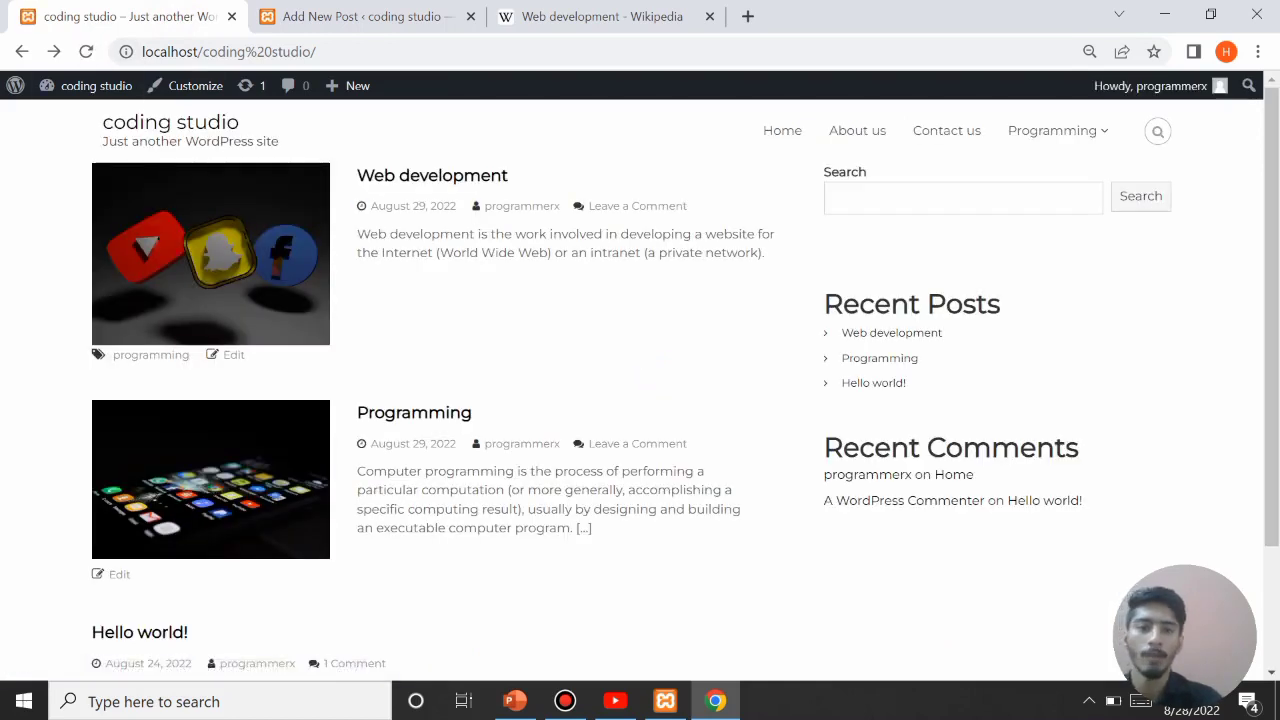
left_click_drag(766, 253, 357, 234)
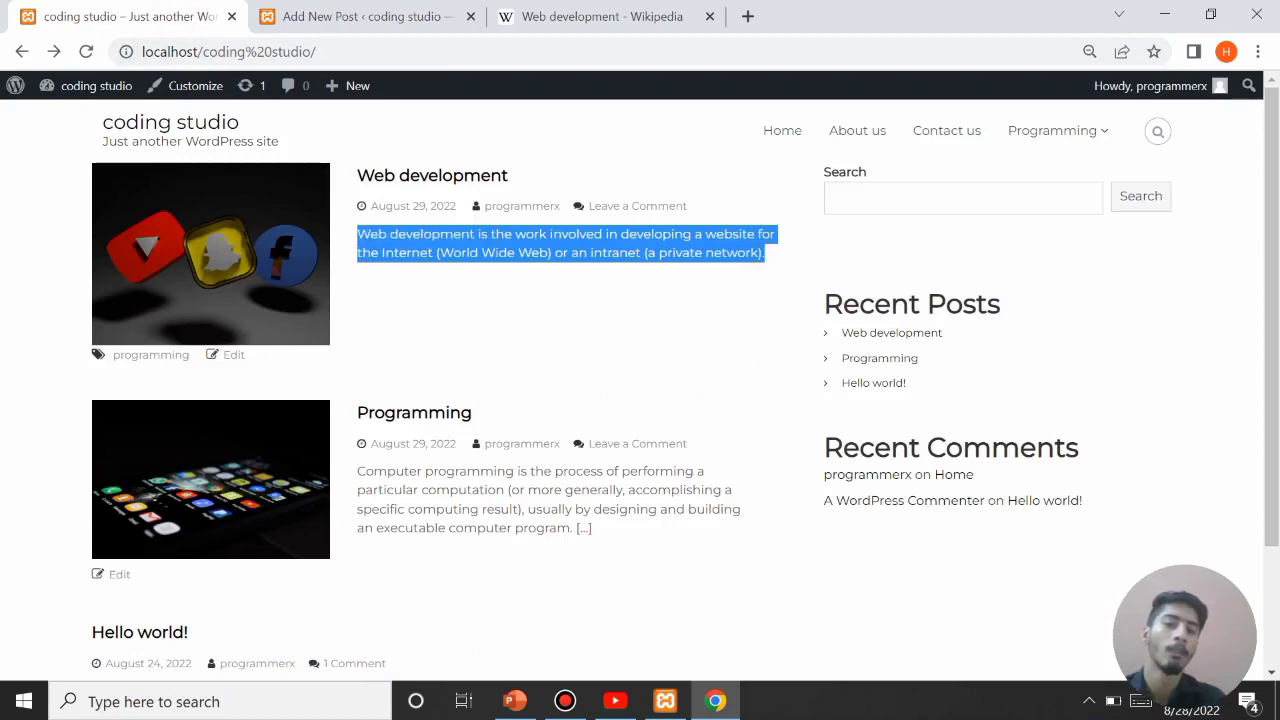
left_click(770, 261)
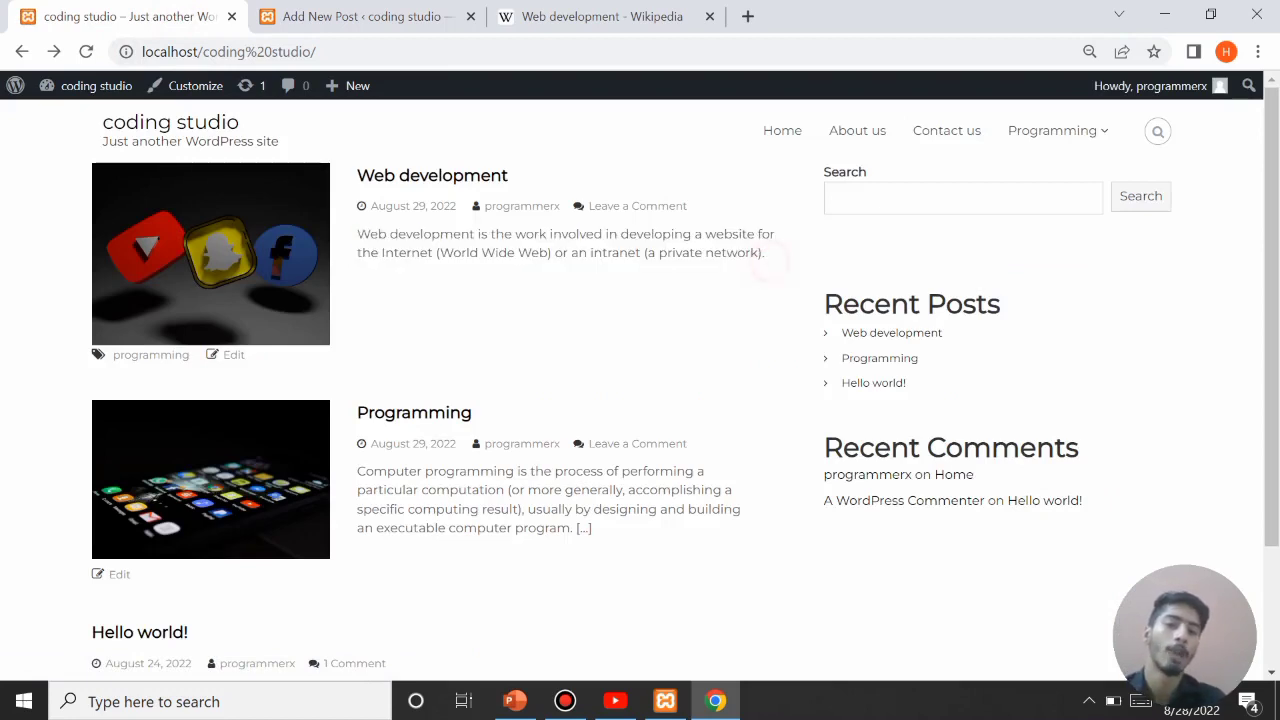
Step: View the published Web development post from the front page, reading down to its tag and comment section
left_click(393, 175)
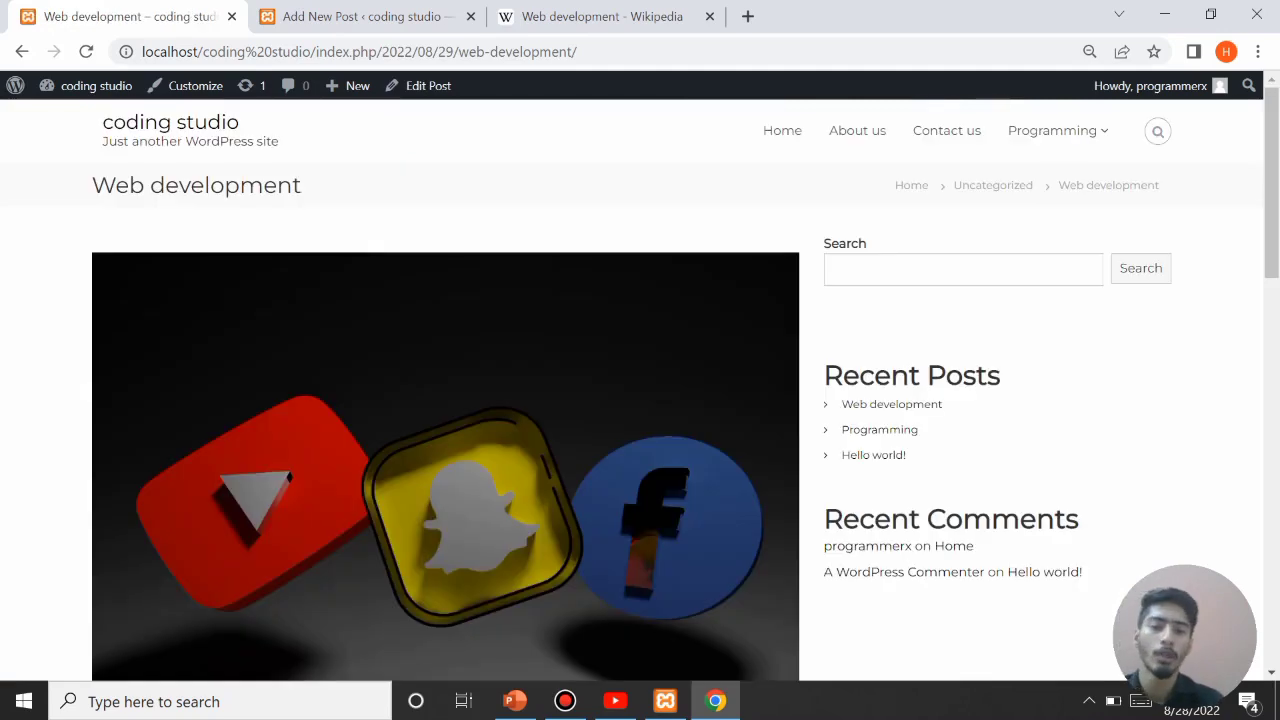
scroll(640, 390, "down", 5)
scroll(640, 390, "down", 10)
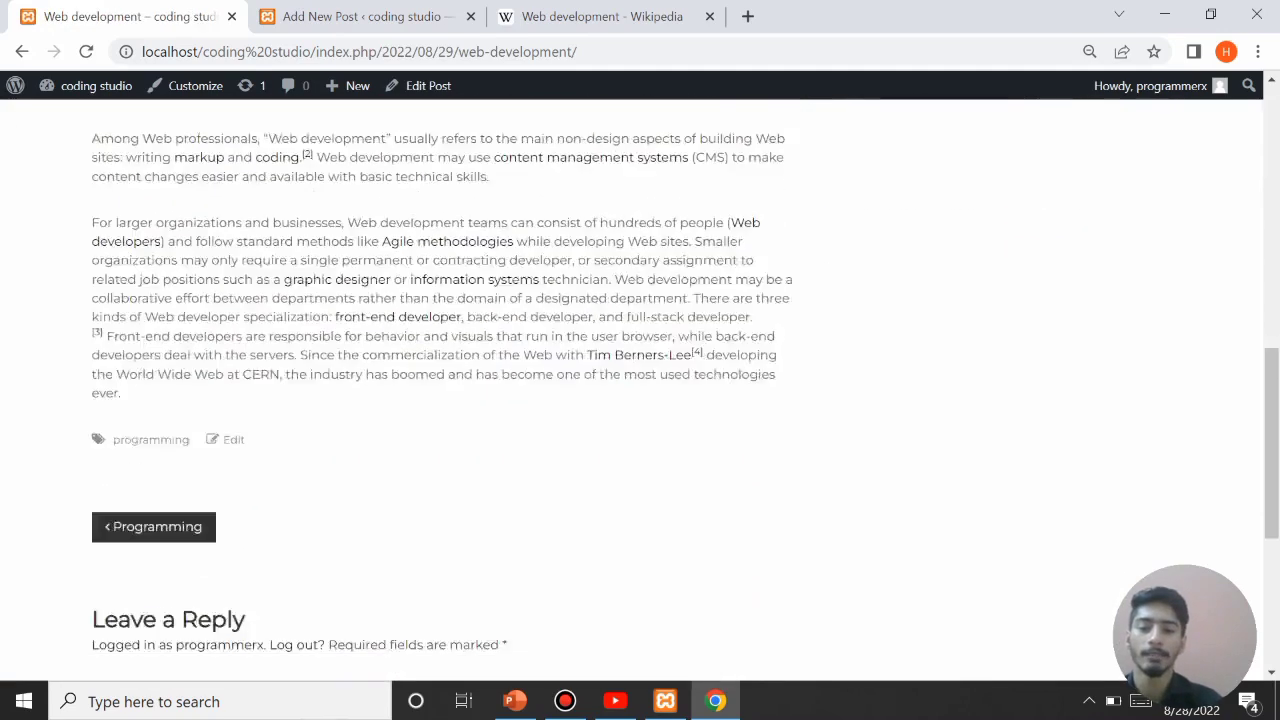
scroll(640, 390, "up", 1)
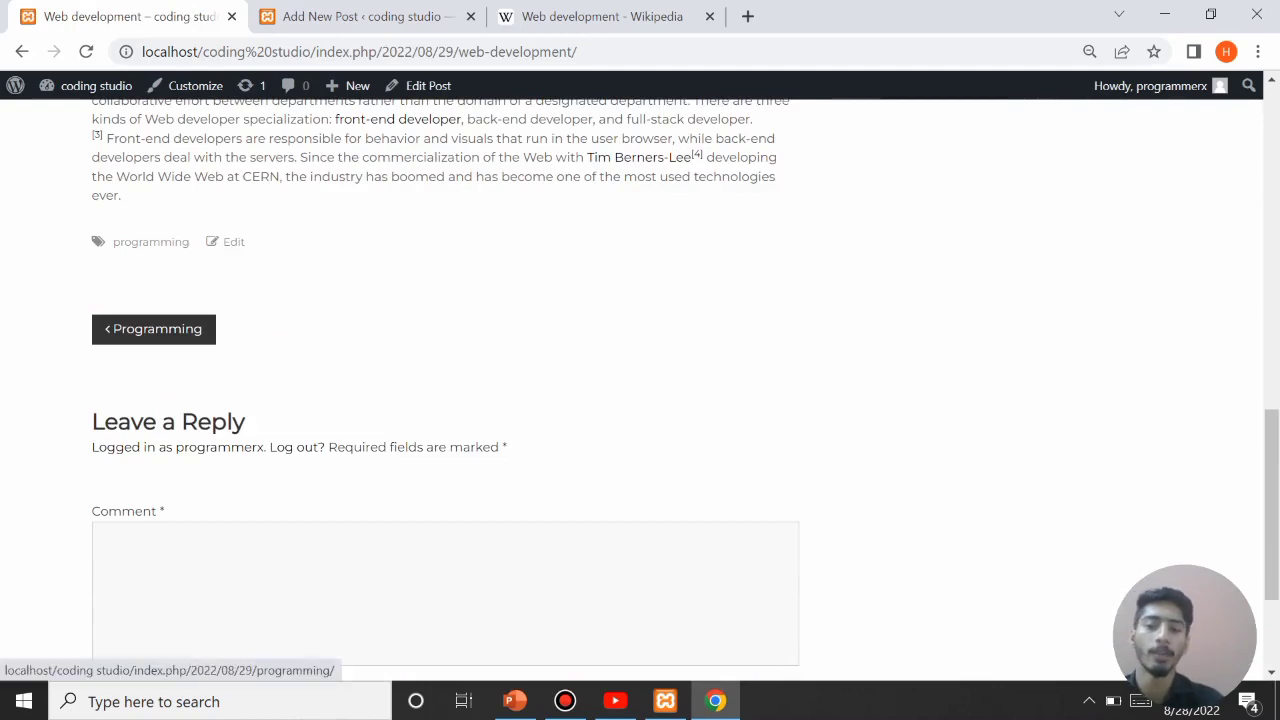
Step: Open the Programming post through the previous-post link and post the comment "heloo" on it
left_click(155, 329)
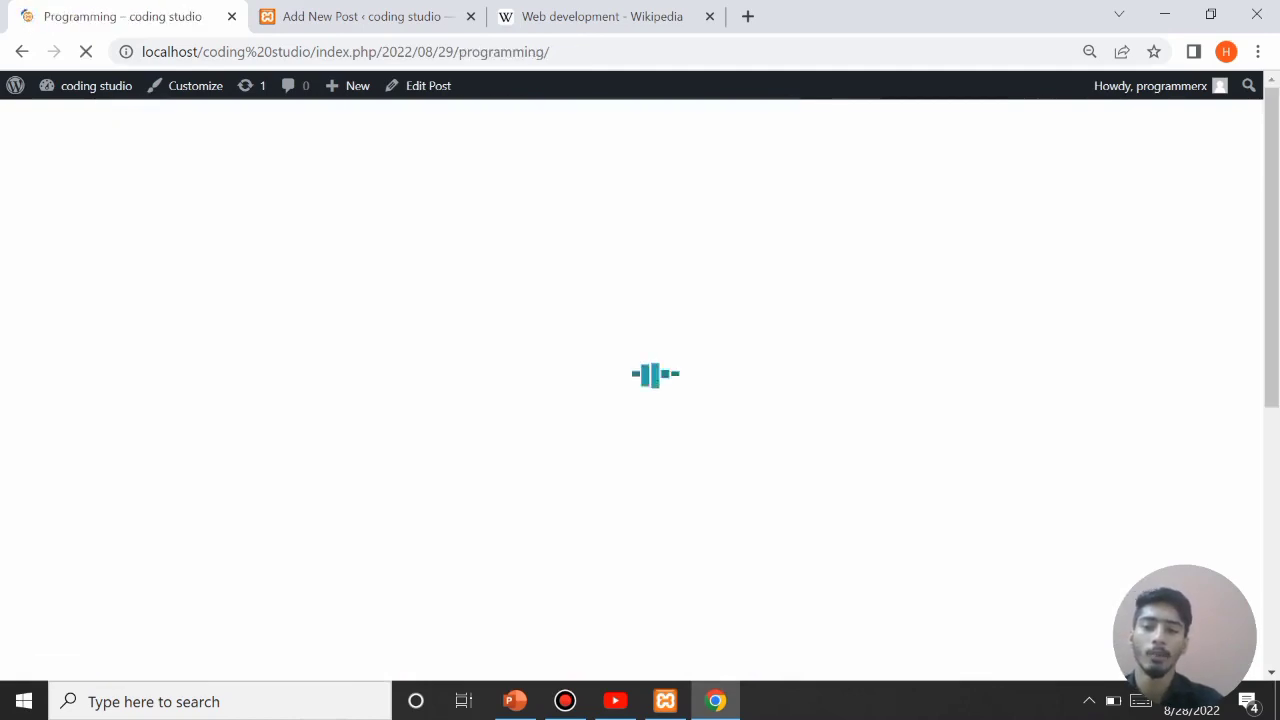
scroll(640, 390, "down", 3)
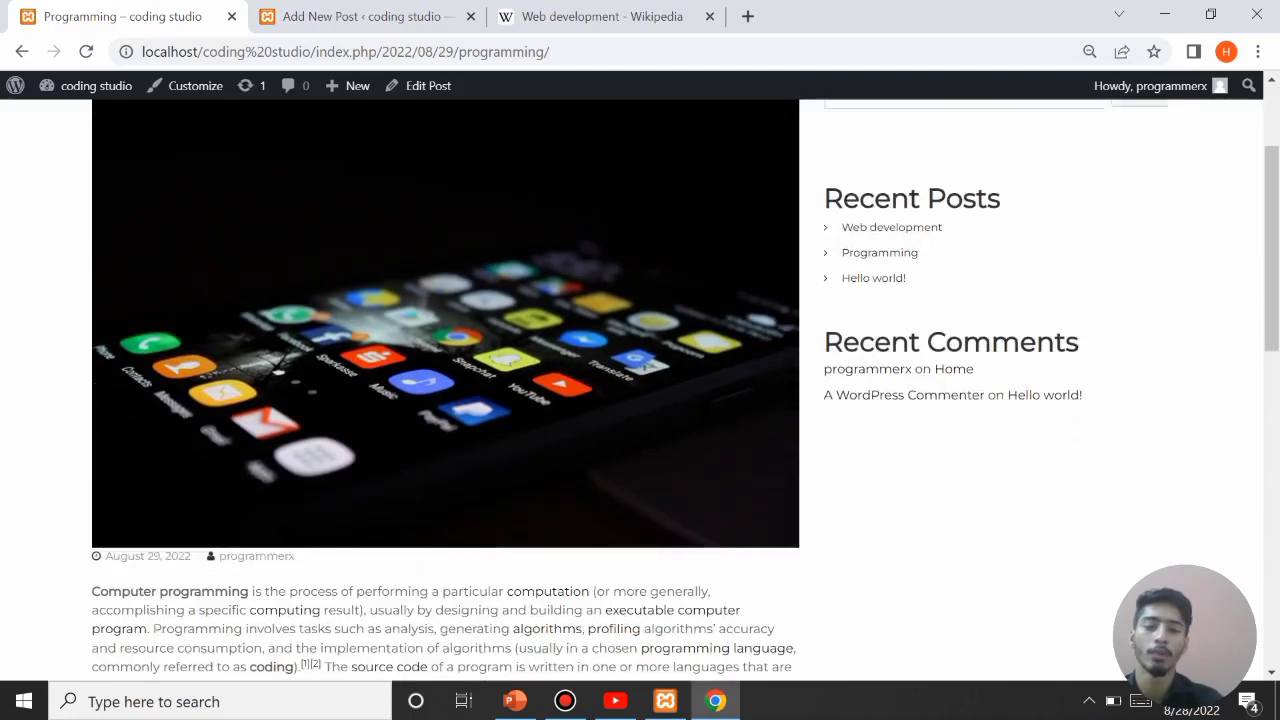
scroll(640, 390, "down", 8)
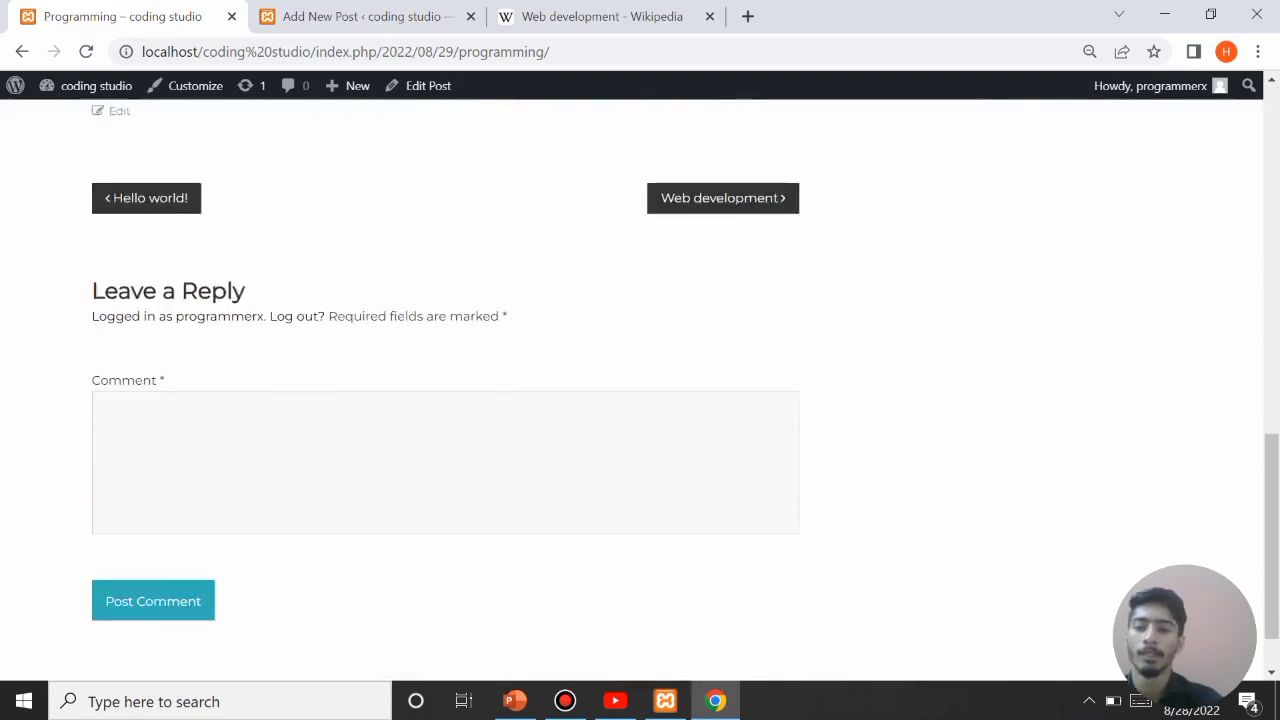
scroll(260, 543, "up", 2)
scroll(260, 543, "down", 1)
left_click(260, 543)
type("heloo")
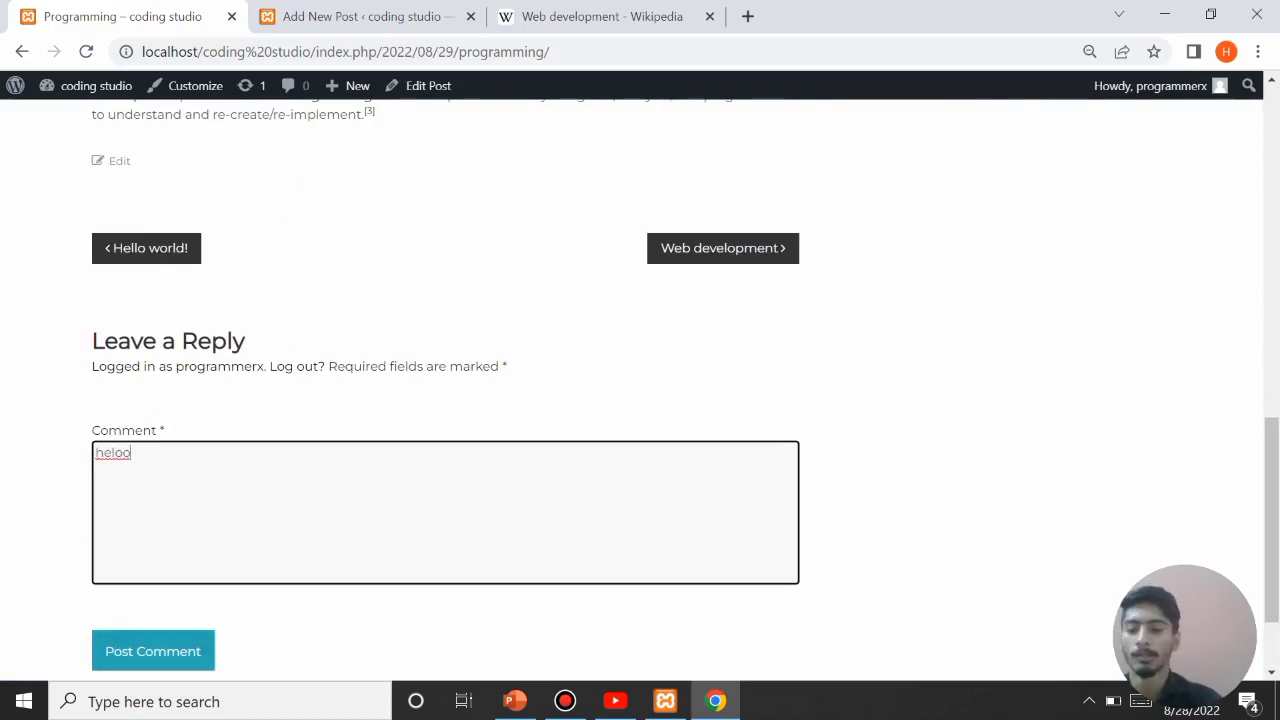
left_click(153, 651)
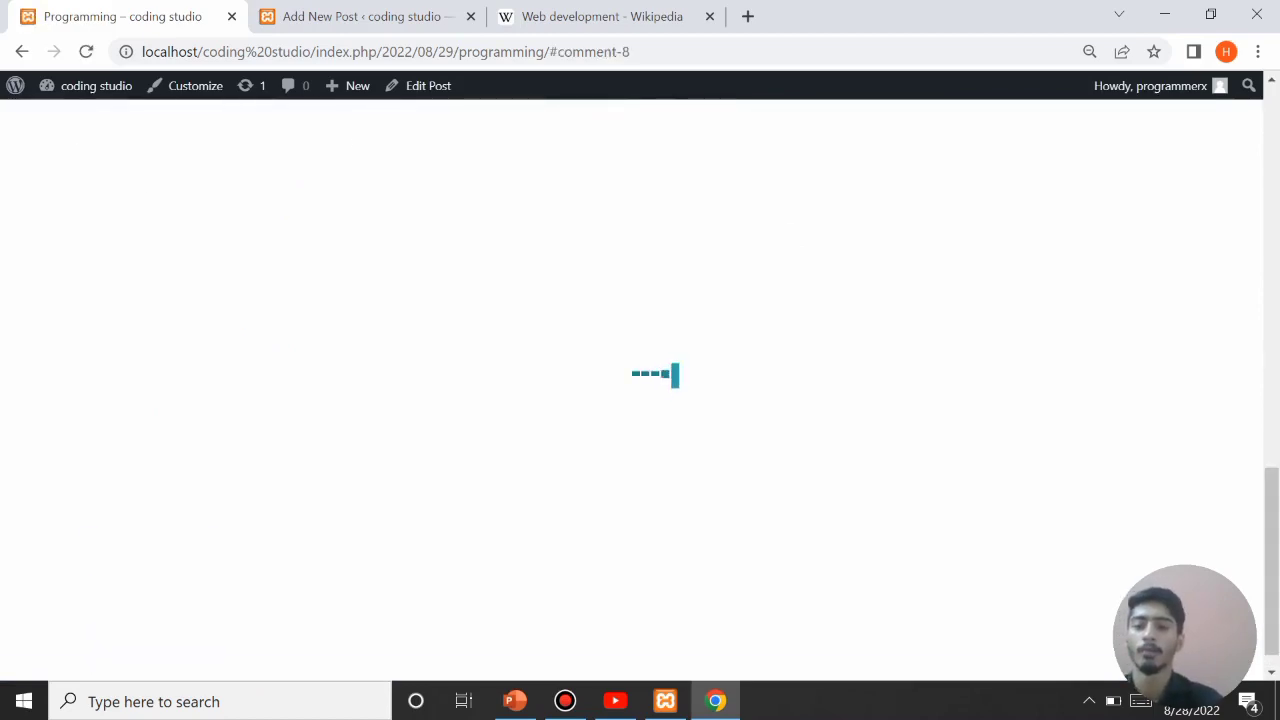
scroll(640, 390, "up", 1)
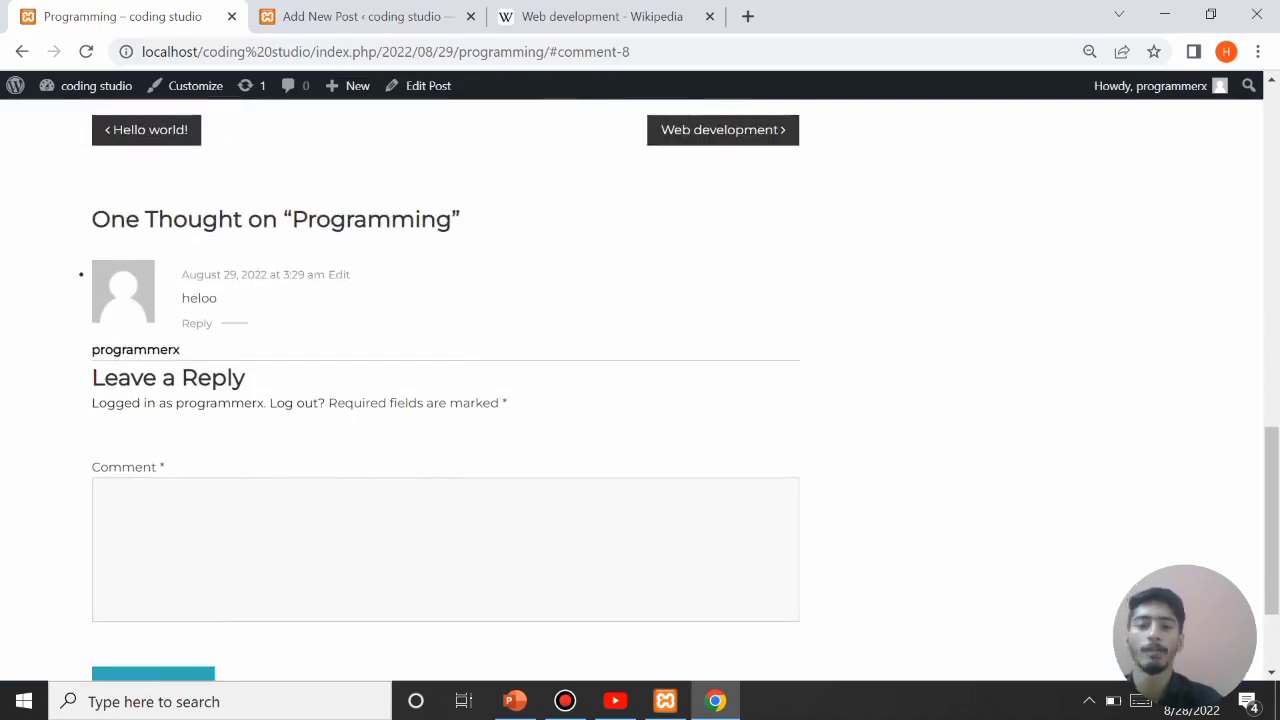
Step: View the Web development post from the Recent Posts list, then return to the Programming post
scroll(640, 390, "up", 10)
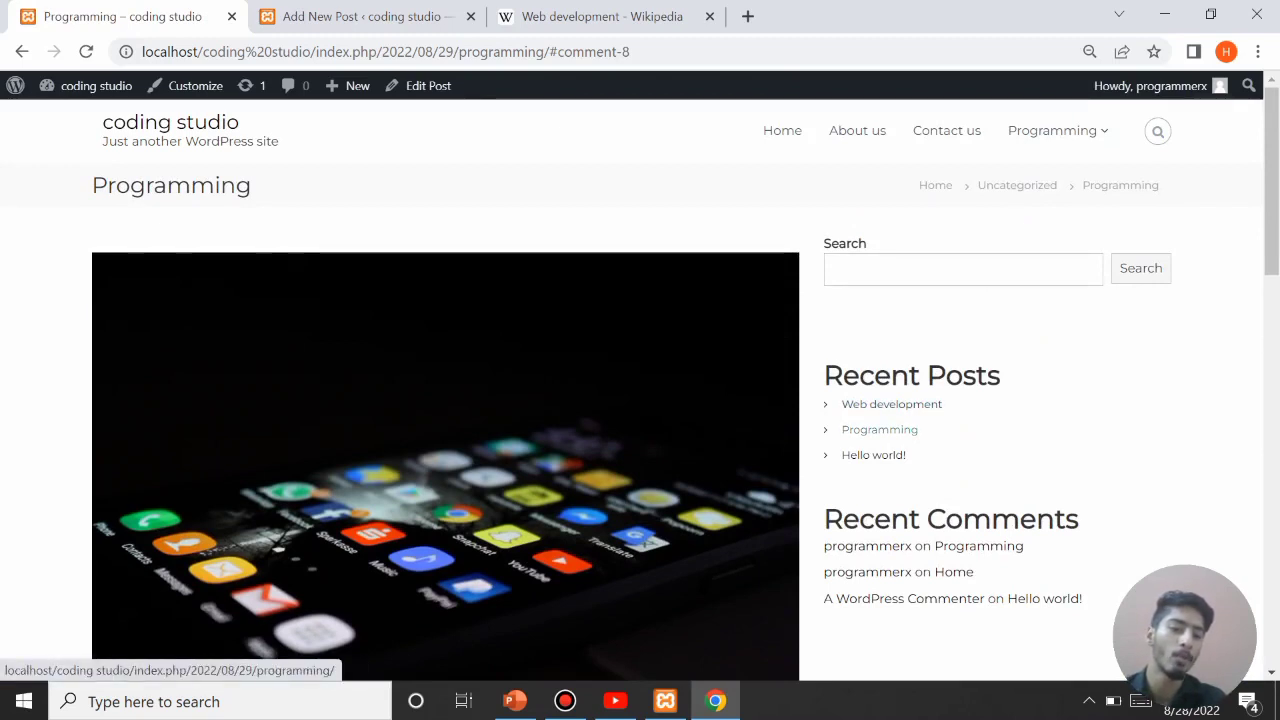
left_click(891, 404)
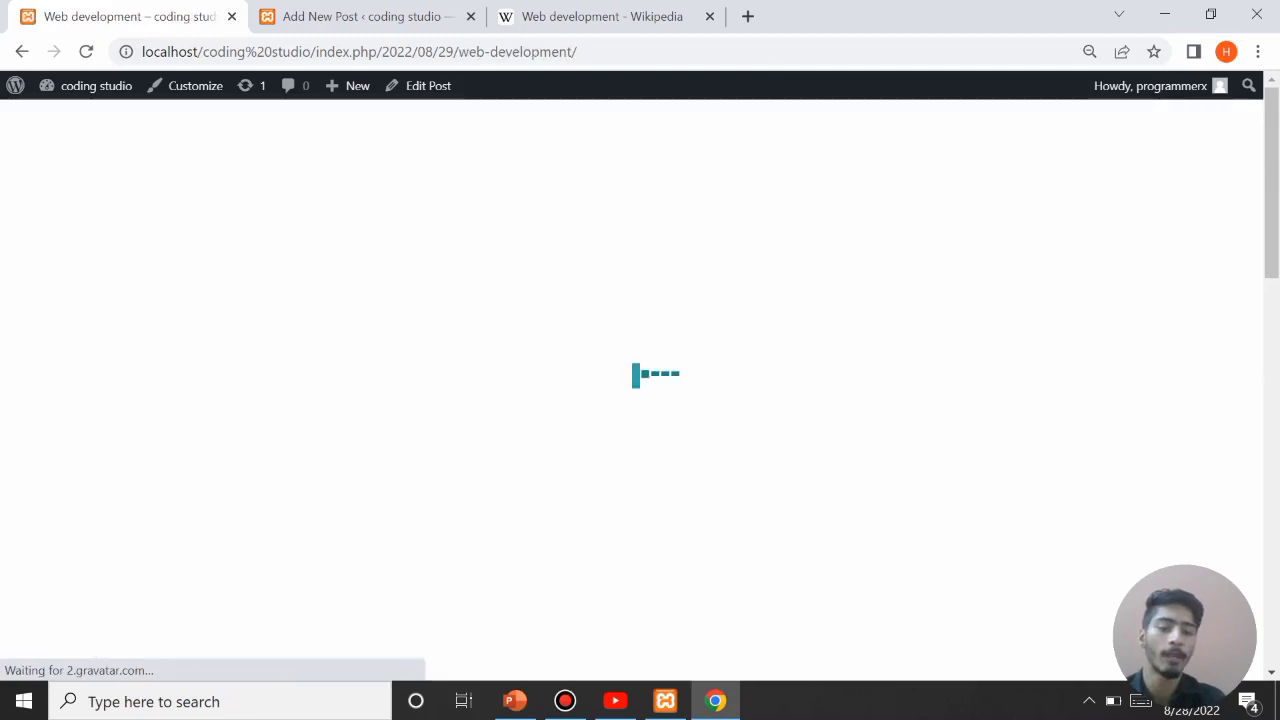
scroll(640, 390, "down", 5)
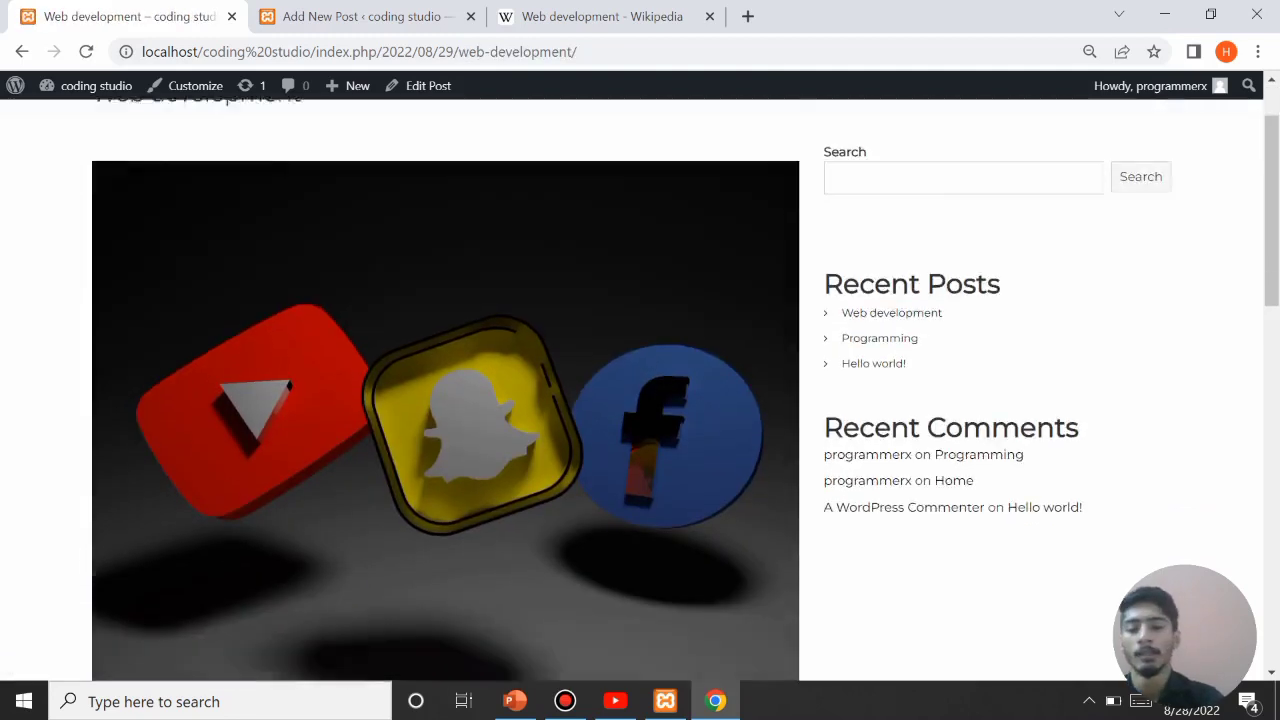
scroll(640, 390, "up", 5)
left_click(21, 51)
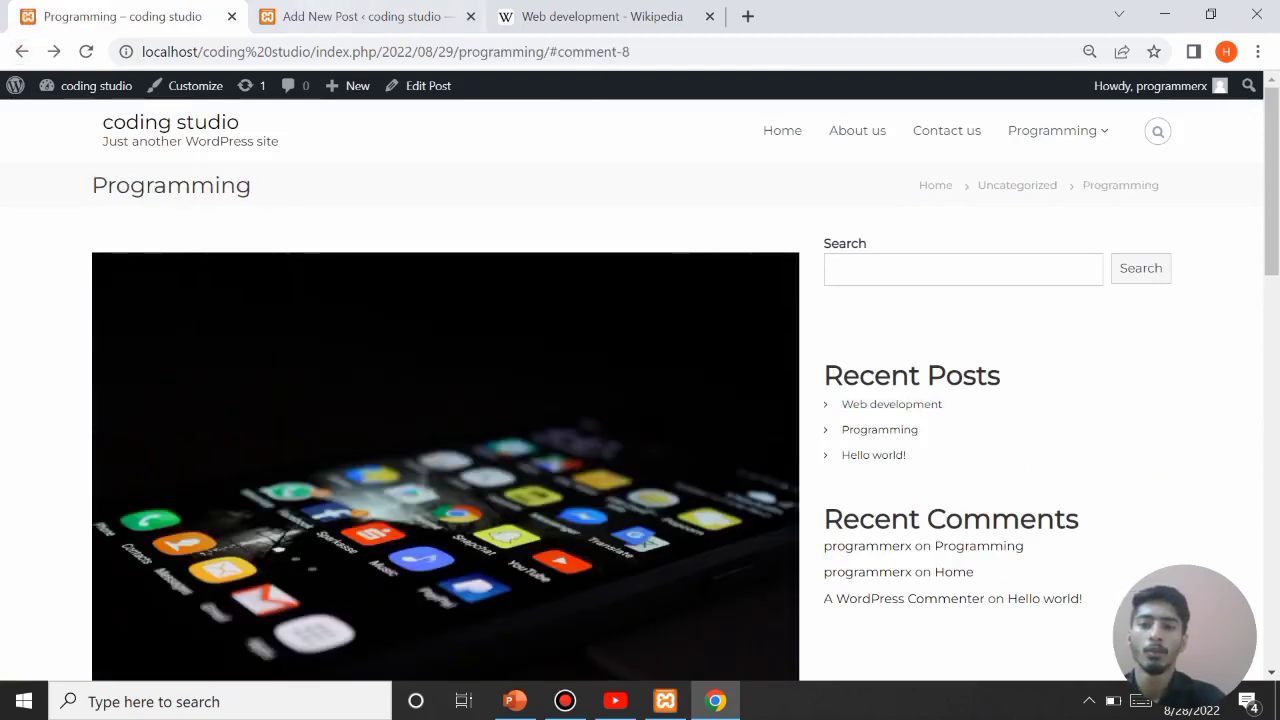
Step: Leave the post editor for the admin list of all posts and refresh it to check the entries
left_click(350, 16)
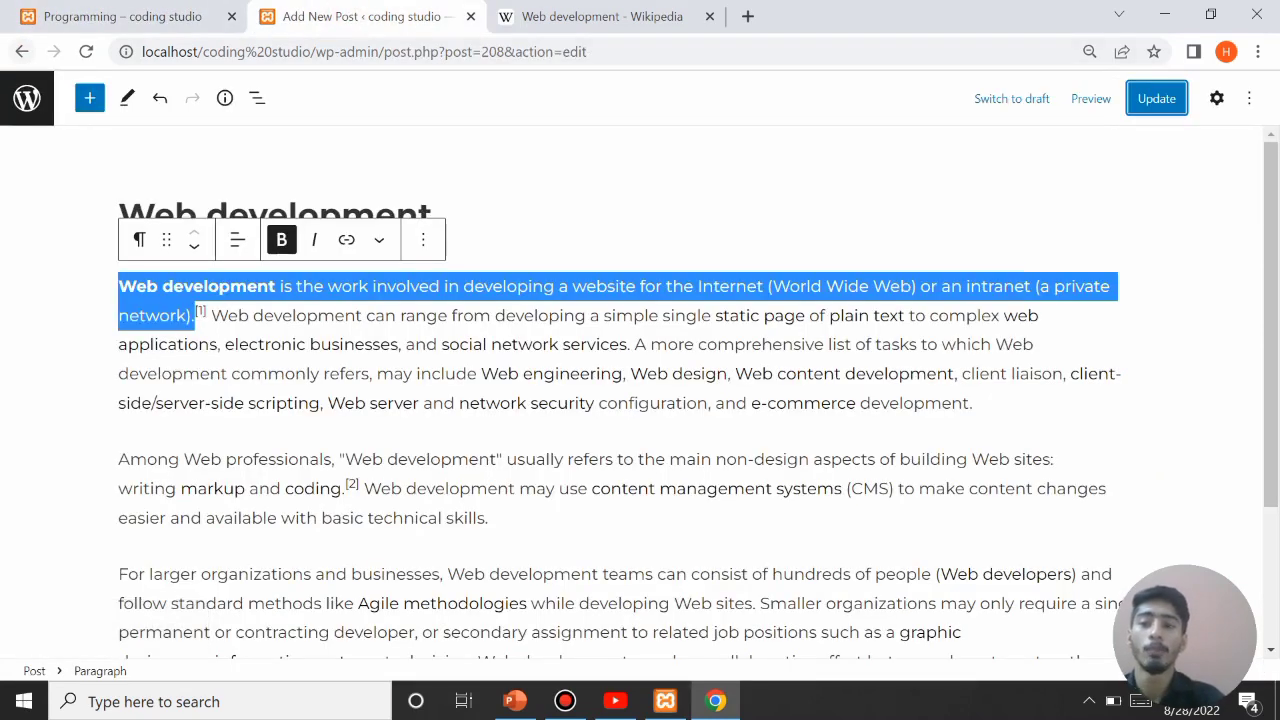
left_click(21, 51)
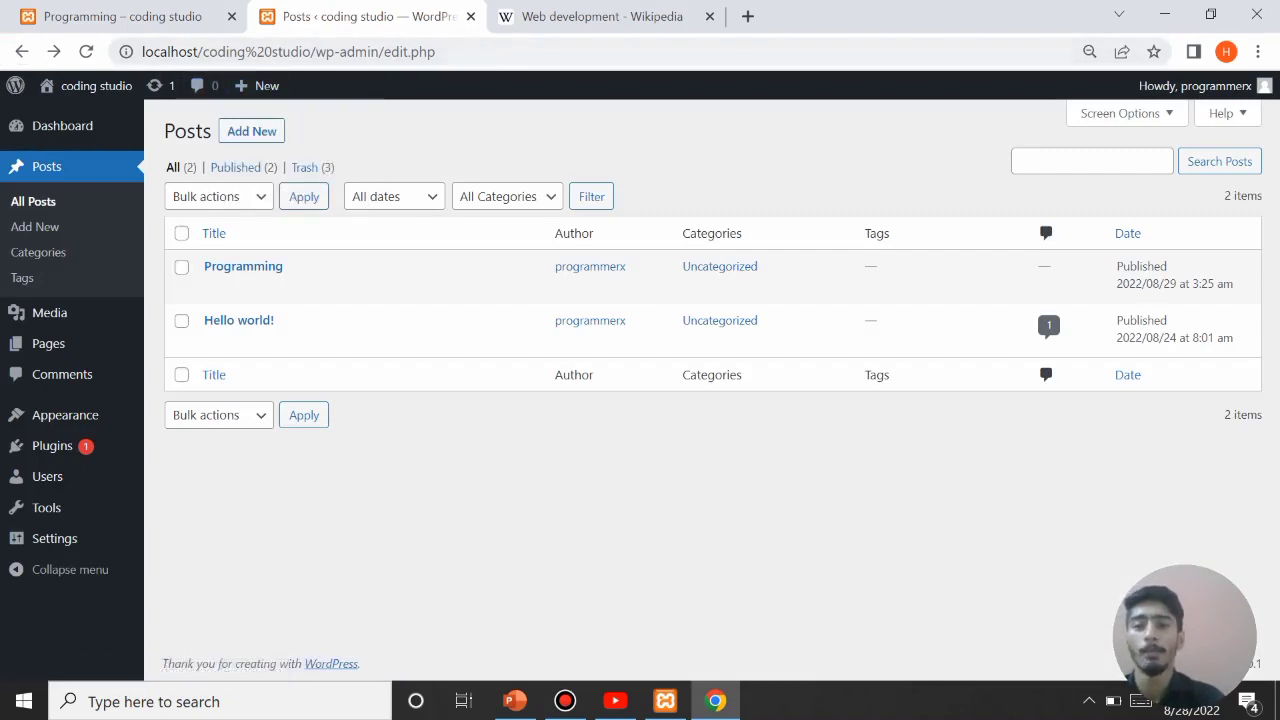
left_click(86, 51)
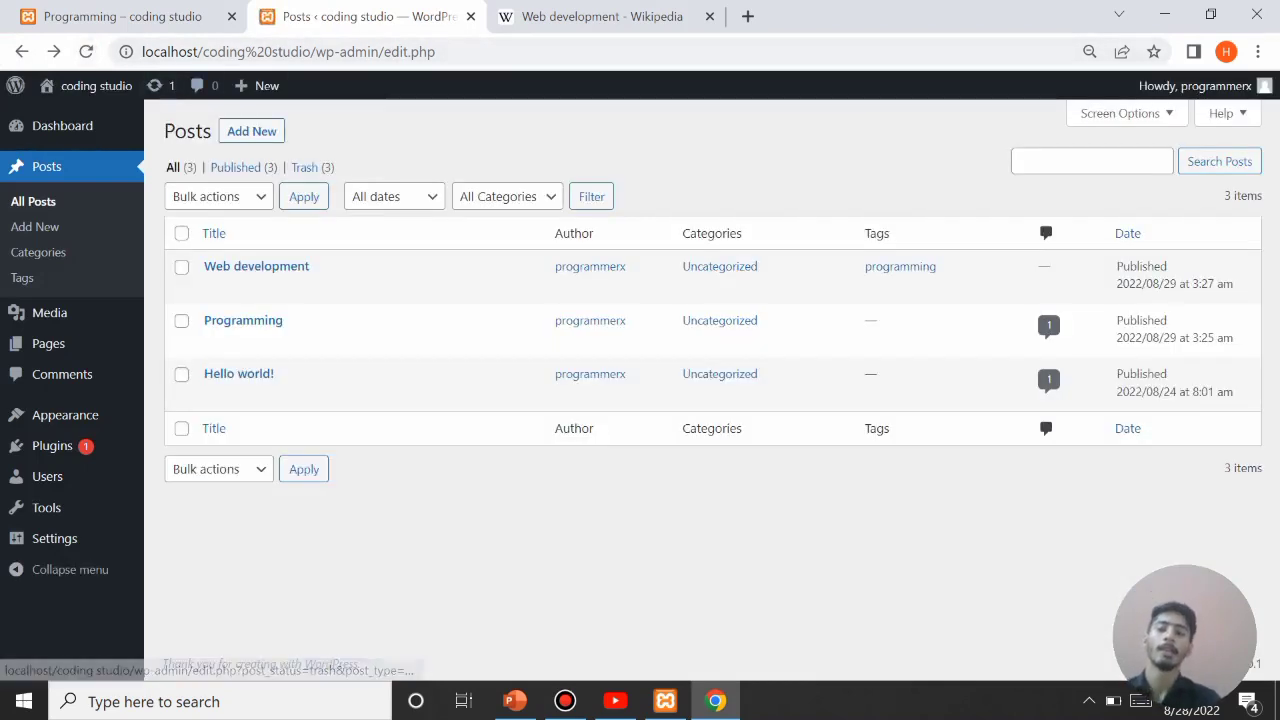
Step: Return to the coding studio front page and look over the post summaries and recent comments
left_click(115, 16)
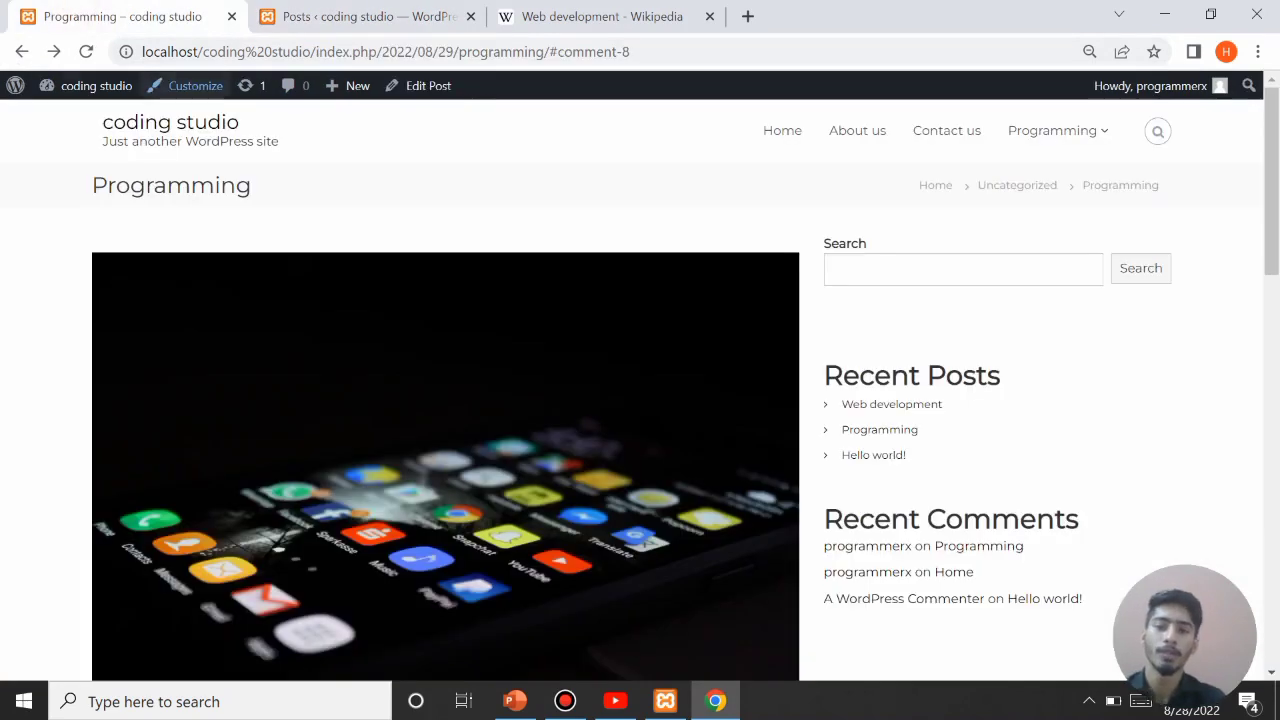
left_click(150, 125)
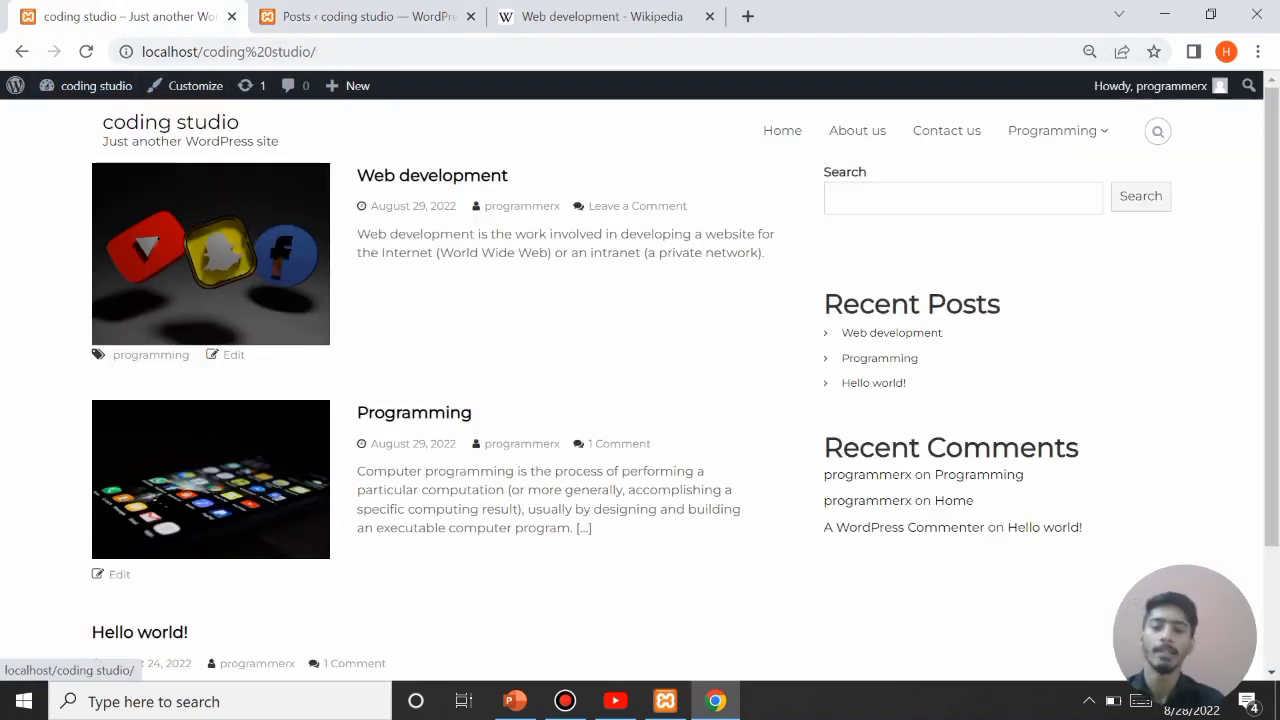
scroll(640, 390, "down", 1)
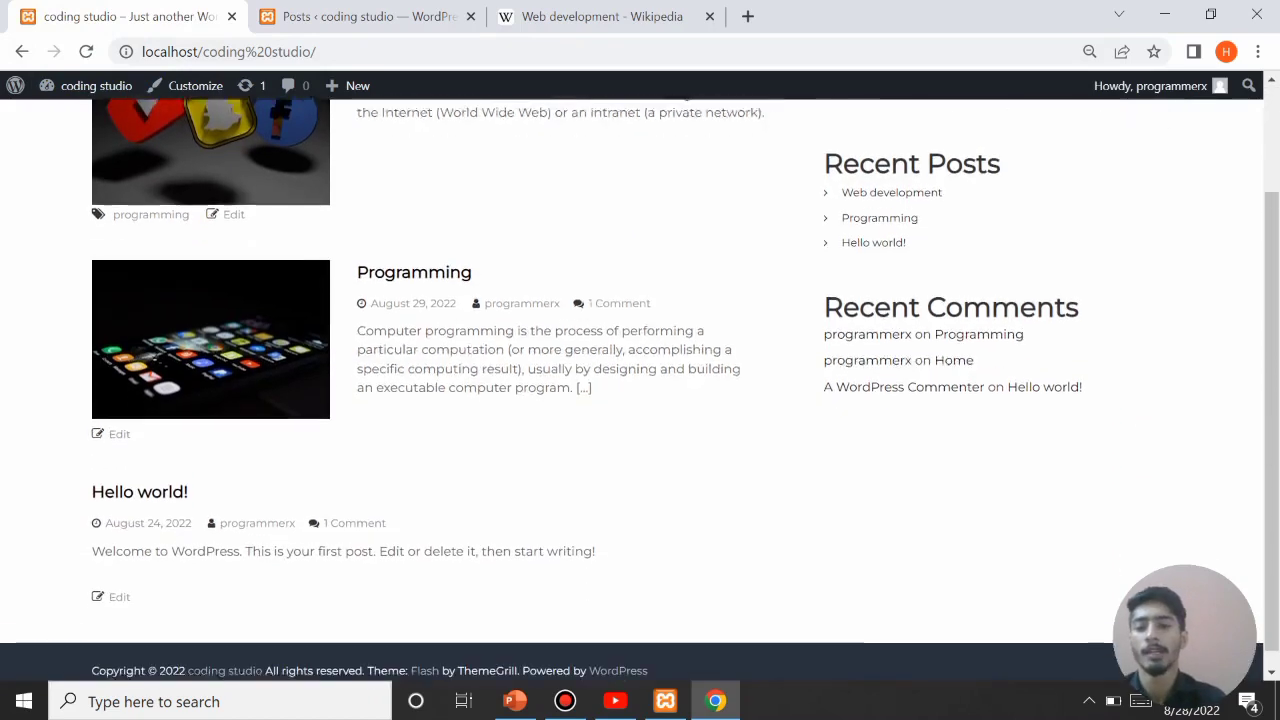
scroll(640, 390, "up", 2)
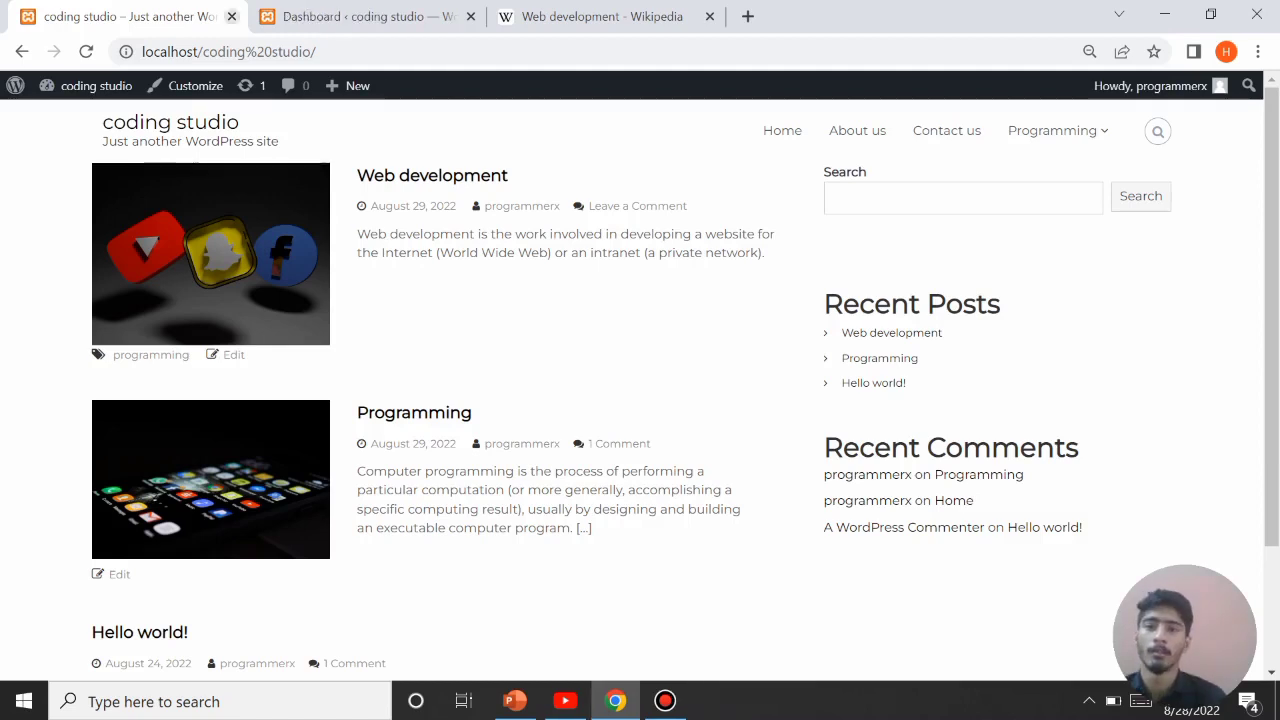
Step: From the admin pages list, create a new page titled "Blog" and publish it without any content
key("ctrl+Tab")
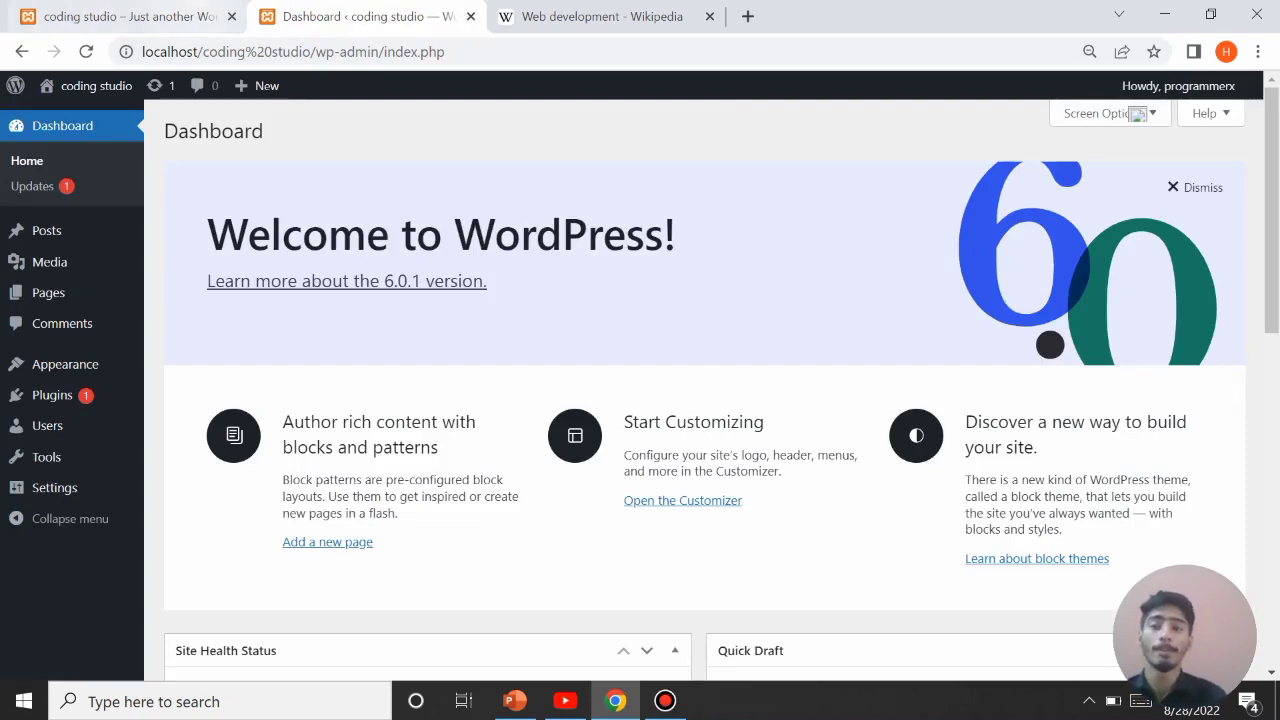
key("ctrl+shift+Tab")
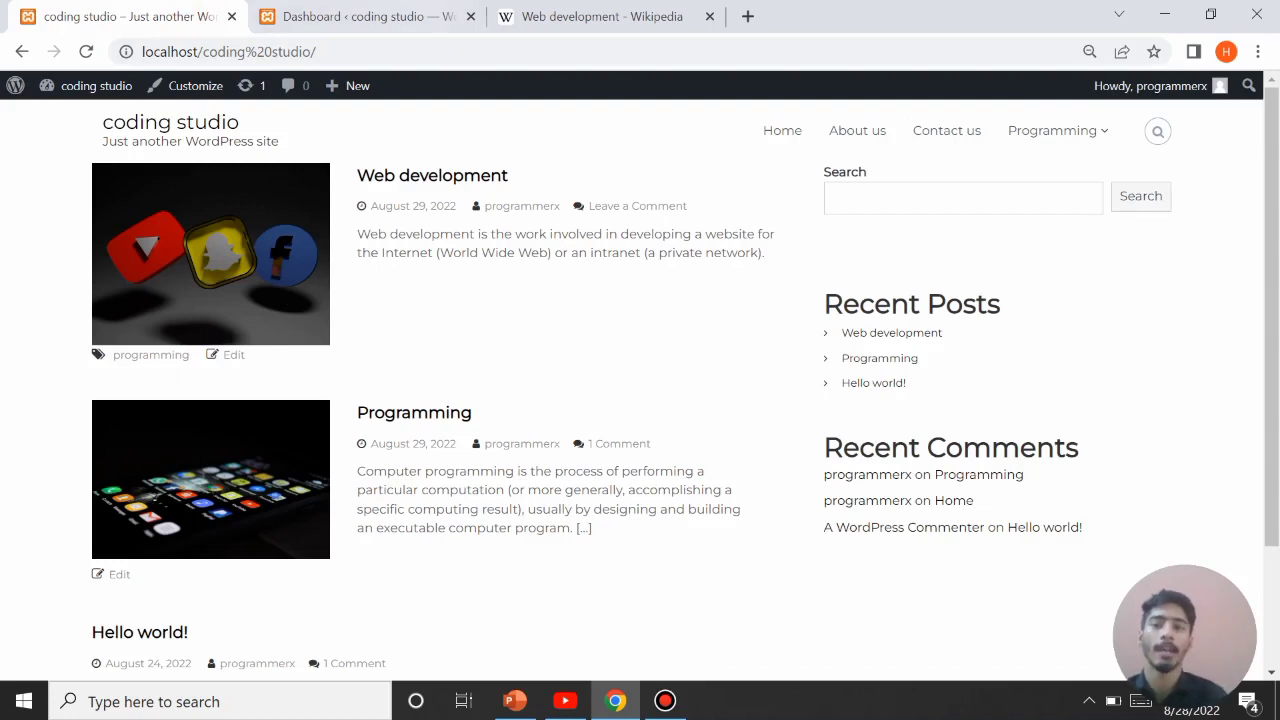
left_click(360, 17)
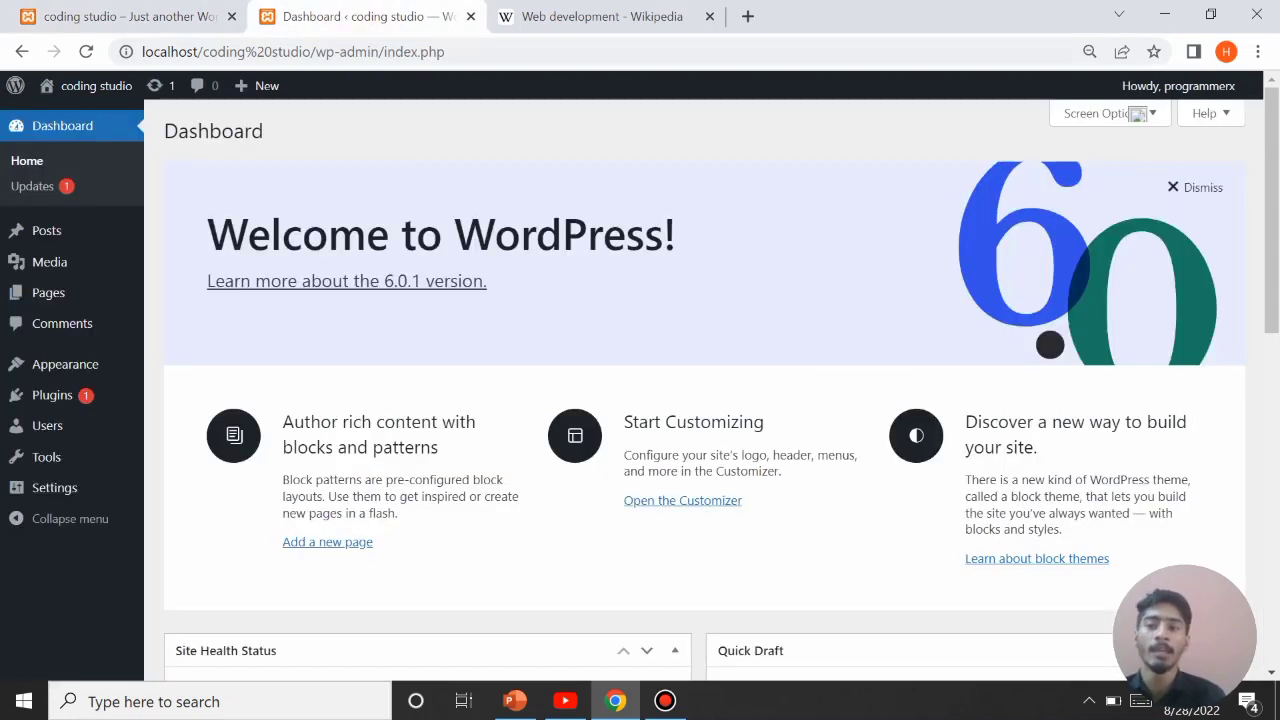
mouse_move(48, 292)
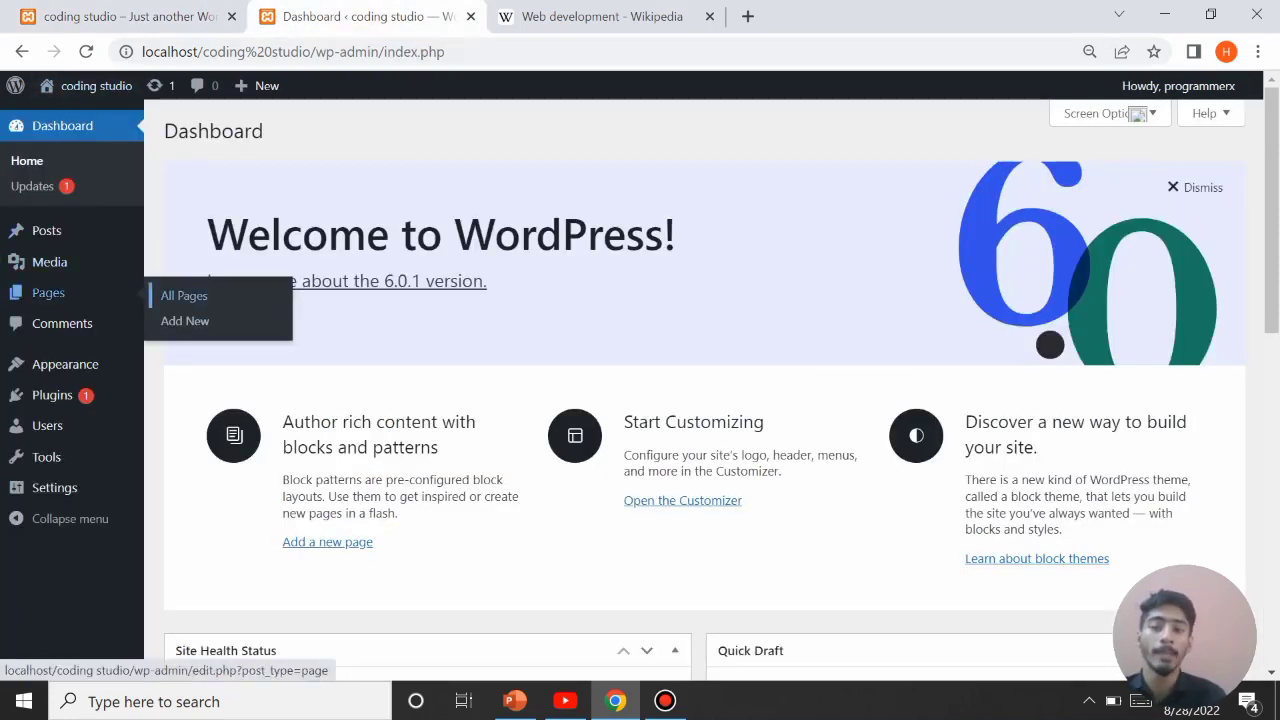
left_click(190, 296)
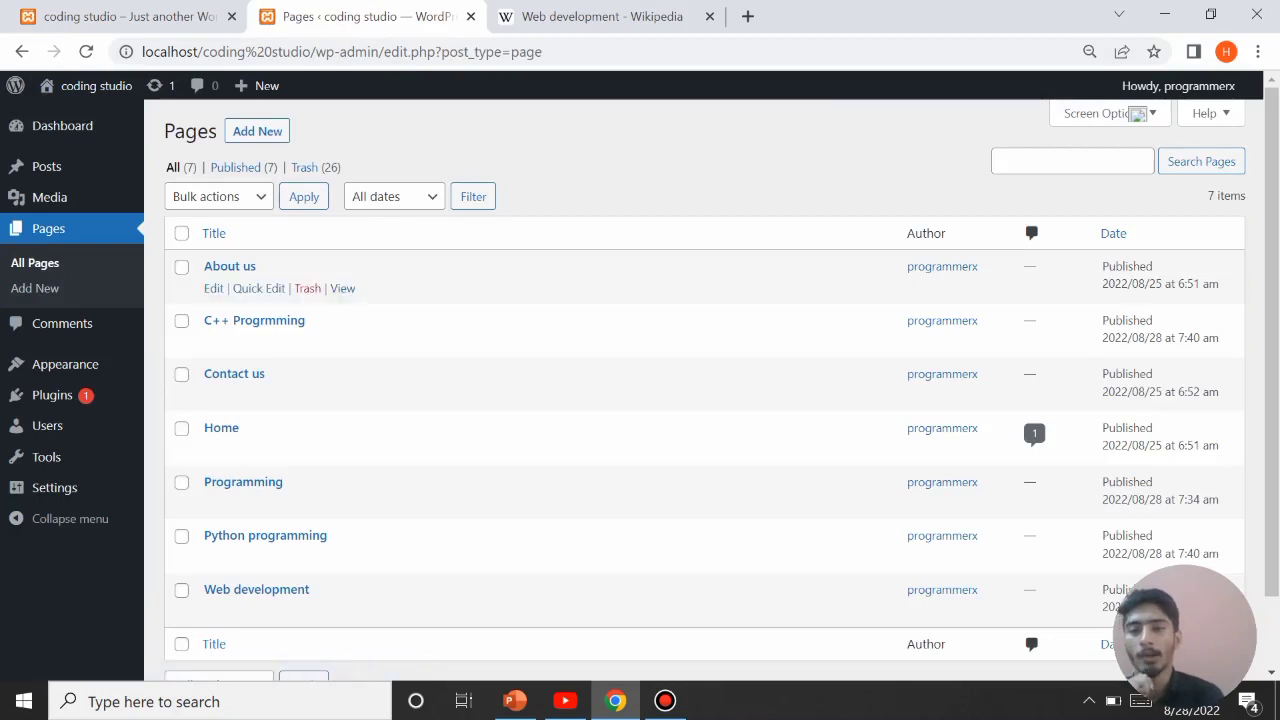
left_click(256, 131)
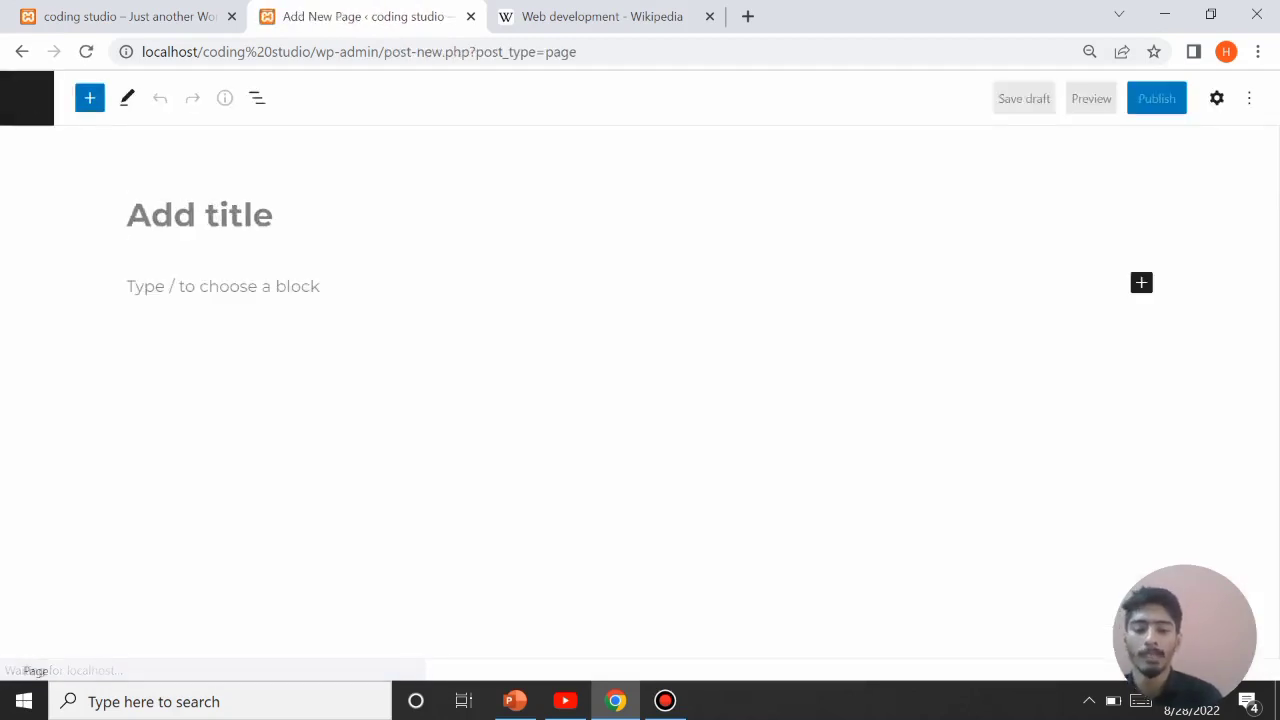
type("Blog")
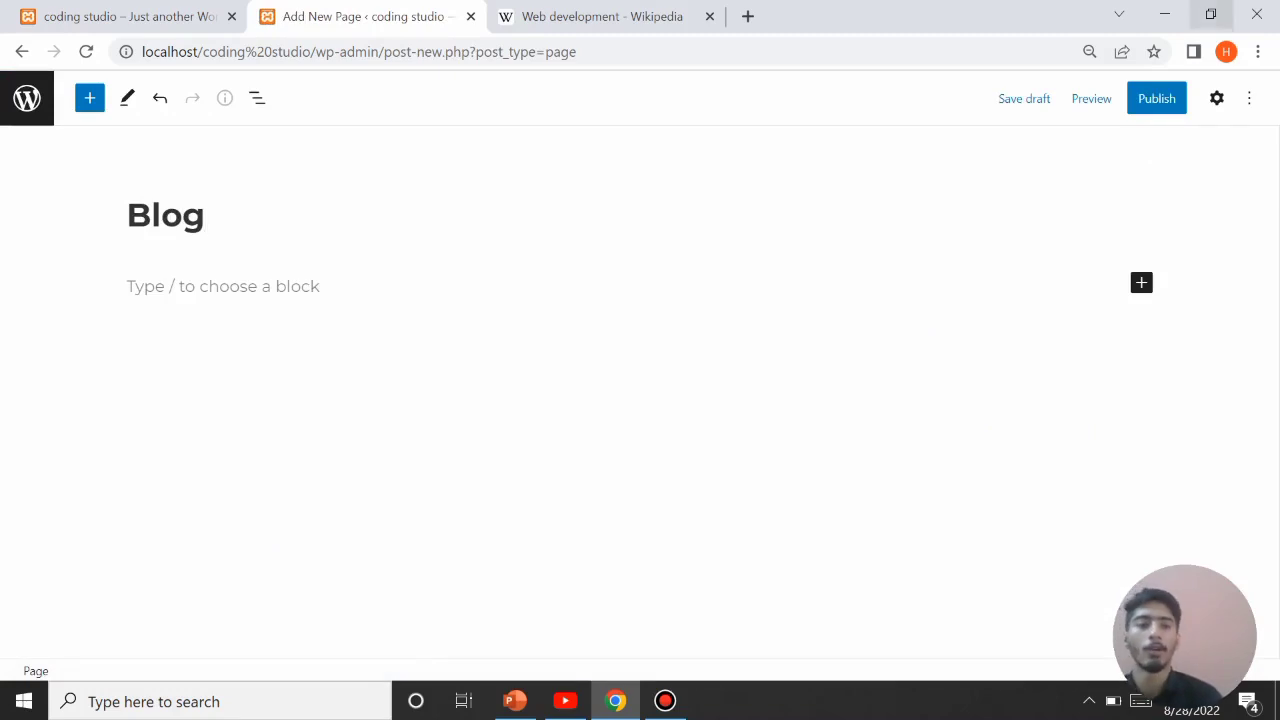
left_click(1157, 98)
left_click(1104, 98)
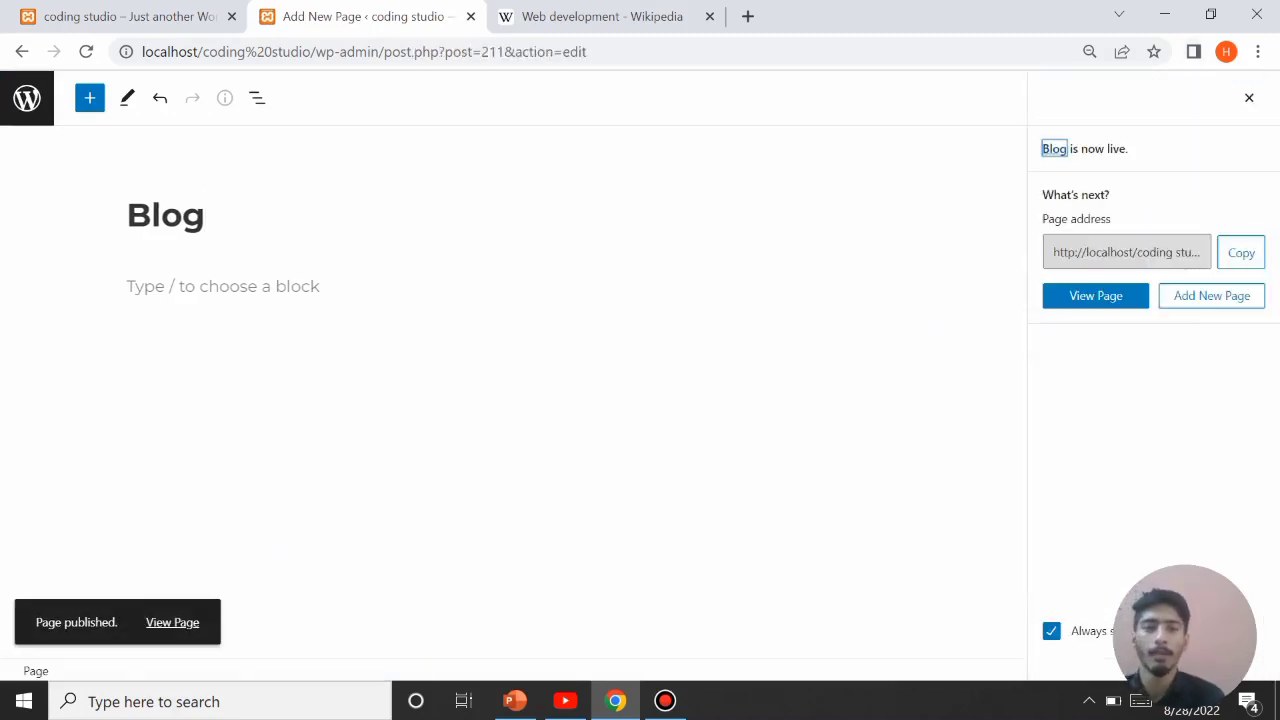
Step: Return to the admin list of all pages and refresh it to check for the Blog entry
left_click(20, 51)
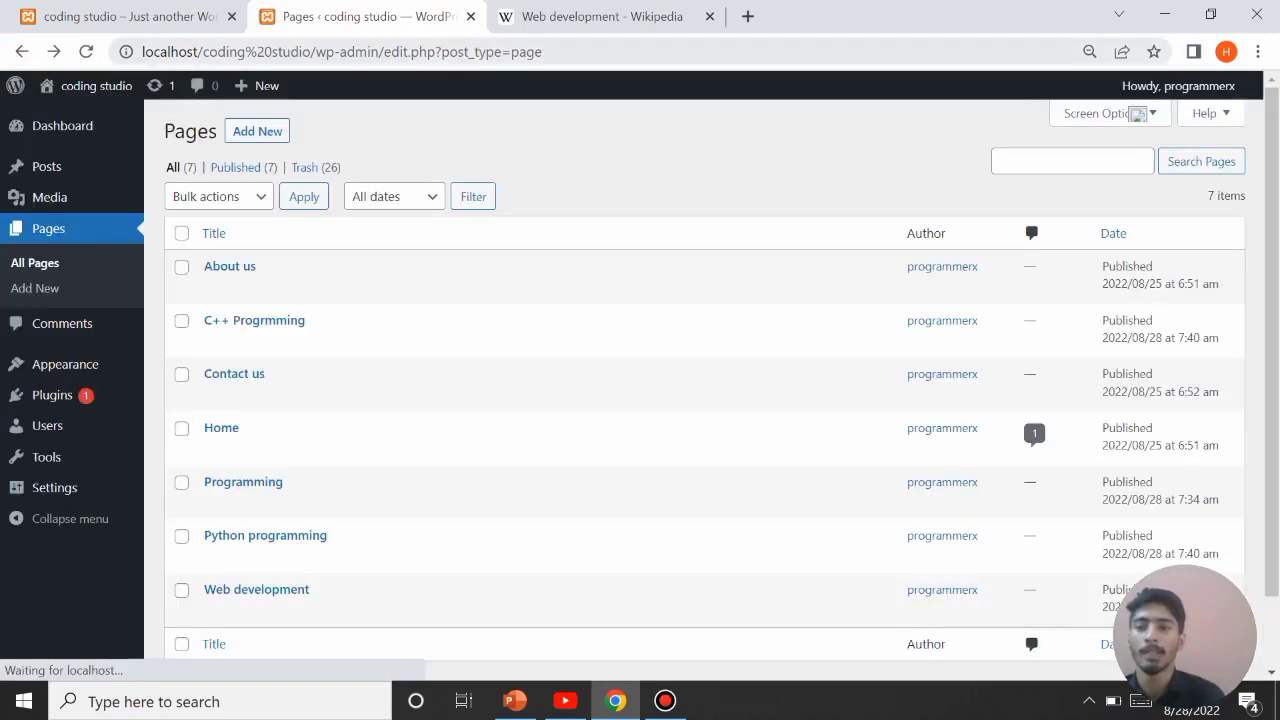
mouse_move(257, 86)
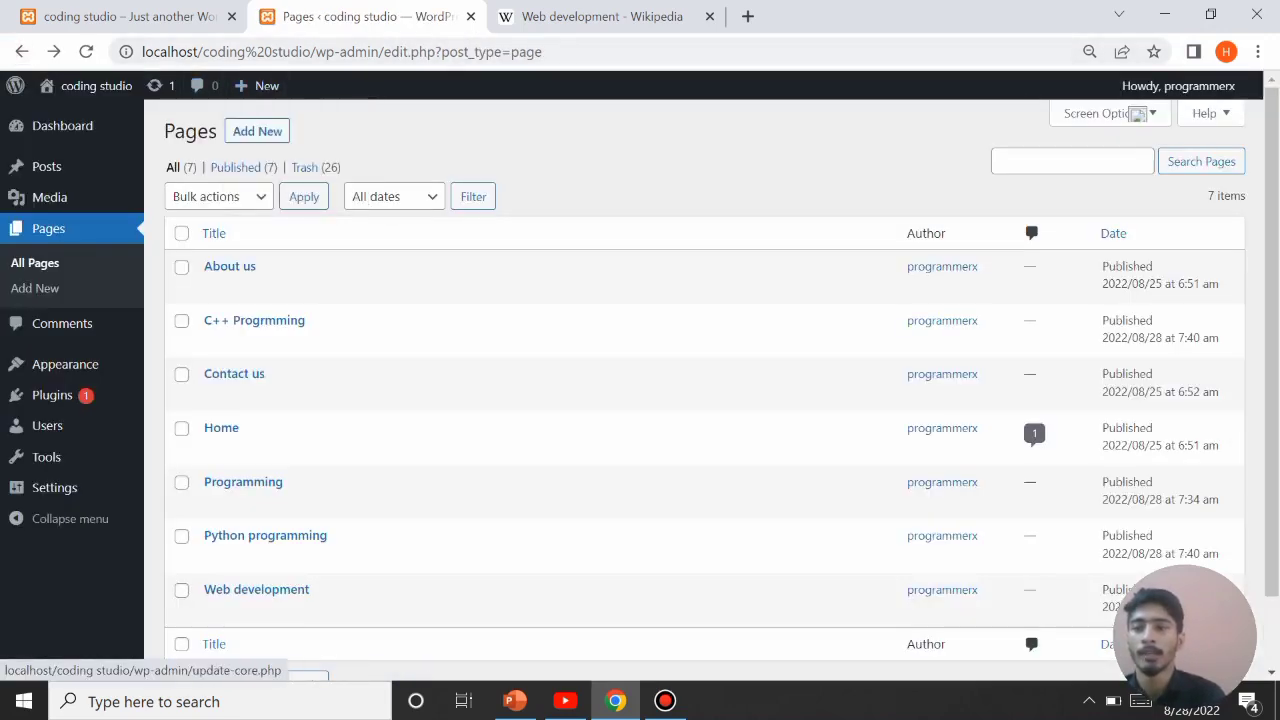
left_click(86, 51)
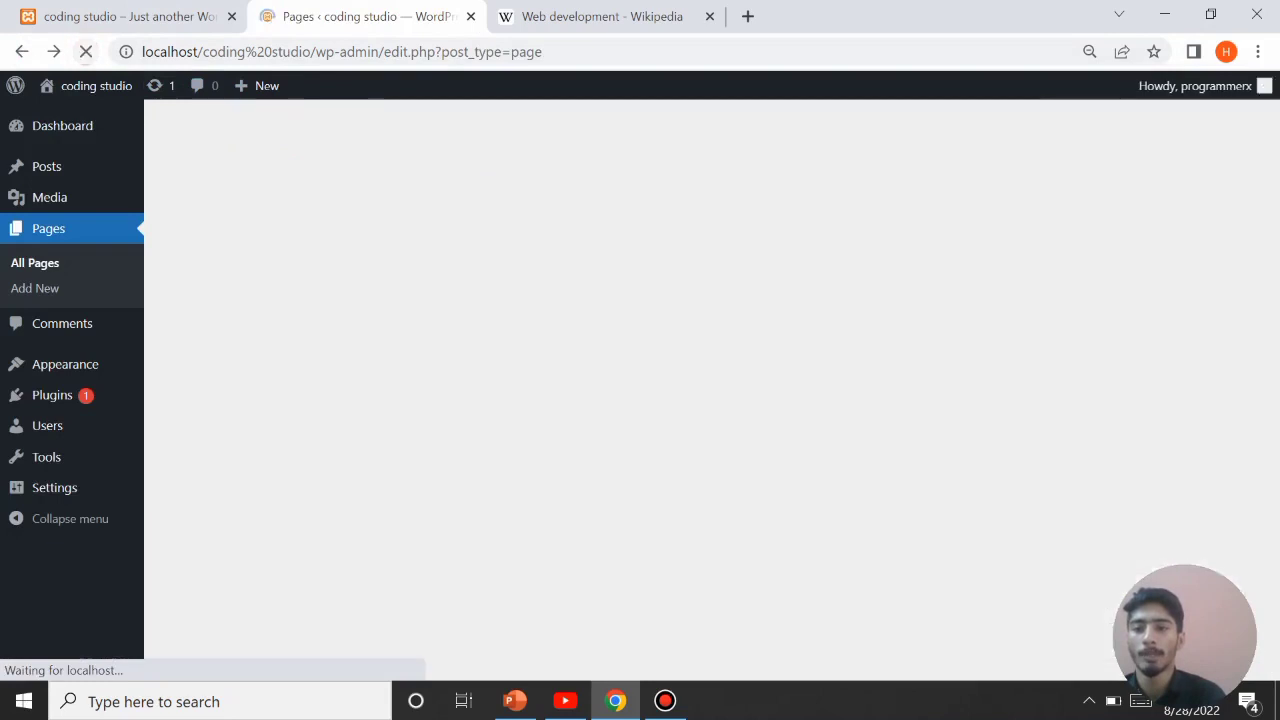
scroll(1137, 113, "down", 2)
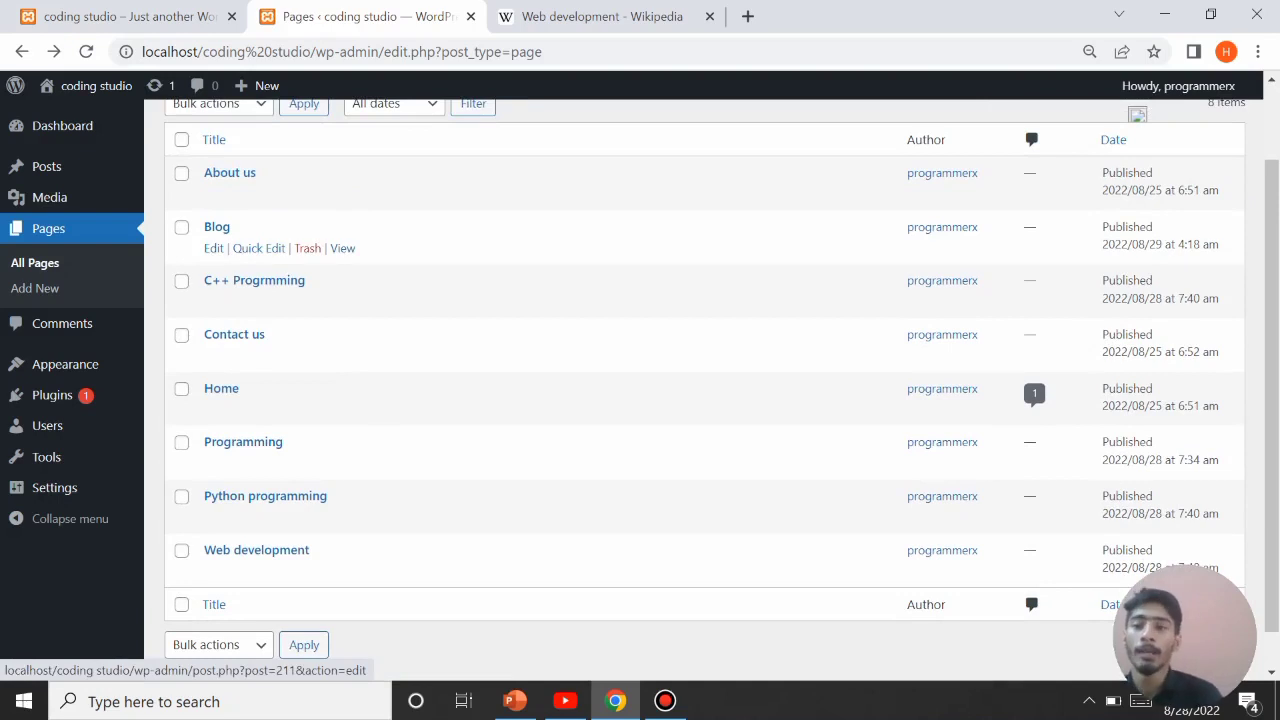
Step: Reload the coding studio front page and check its navigation menu for the Blog page
left_click(132, 14)
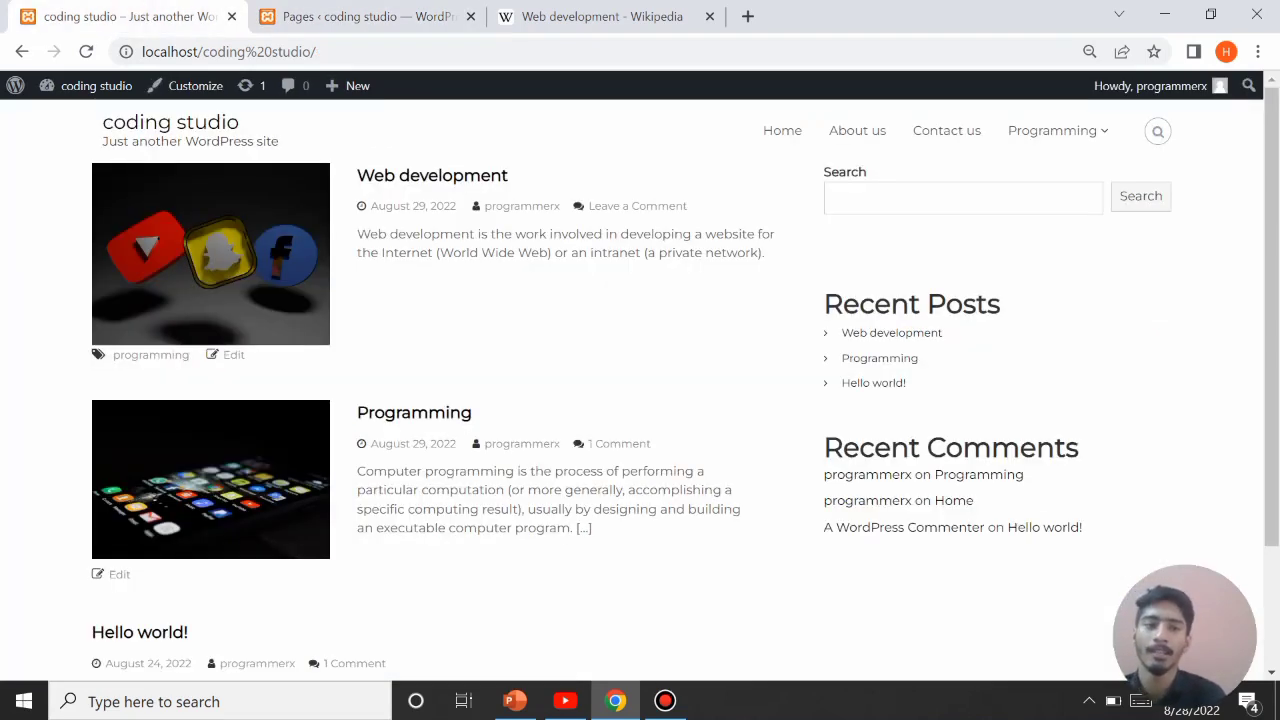
left_click(87, 52)
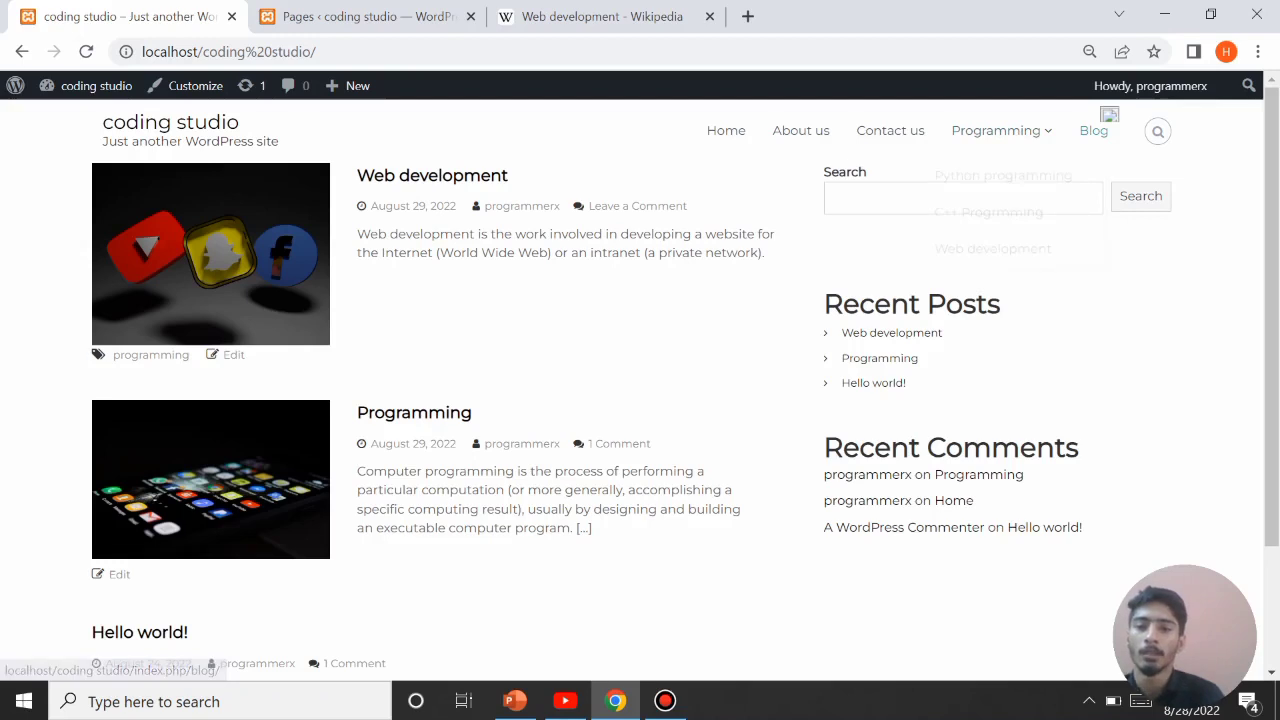
mouse_move(1000, 130)
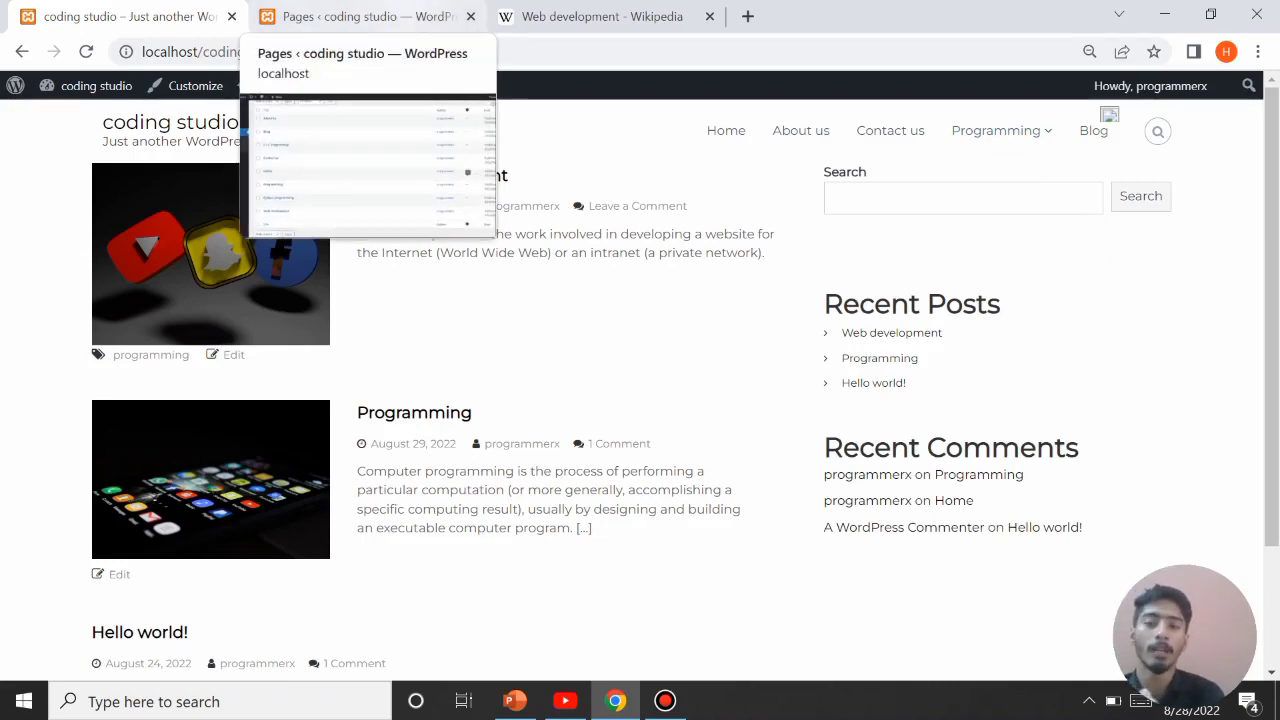
Step: In the Reading settings, display a static page with Home as the homepage and Blog as the posts page, and save the changes
left_click(365, 16)
mouse_move(52, 395)
mouse_move(54, 487)
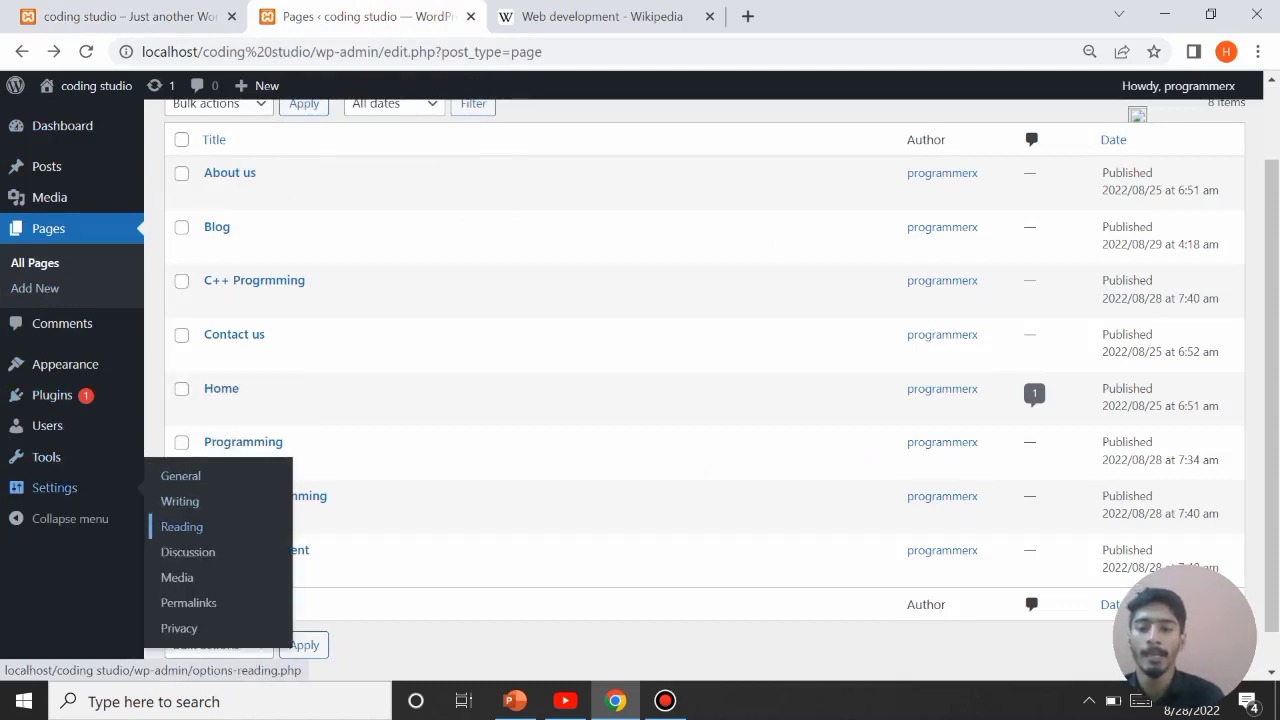
left_click(182, 526)
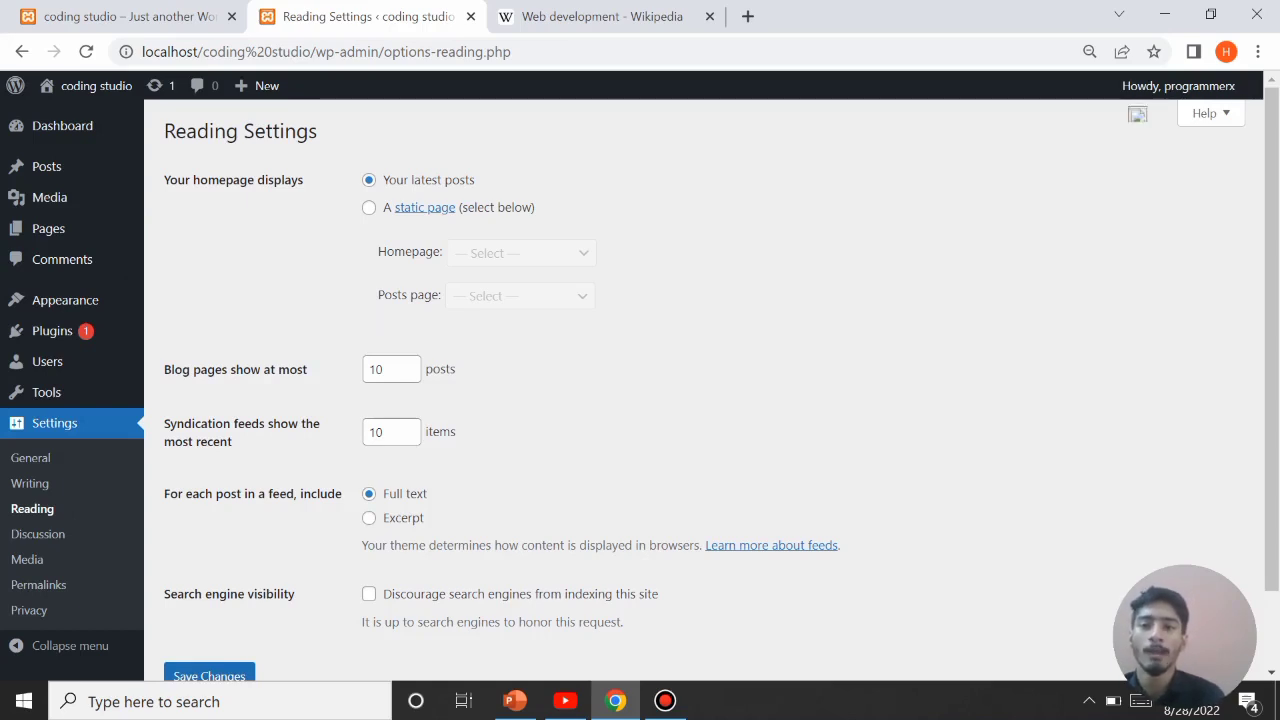
left_click(369, 208)
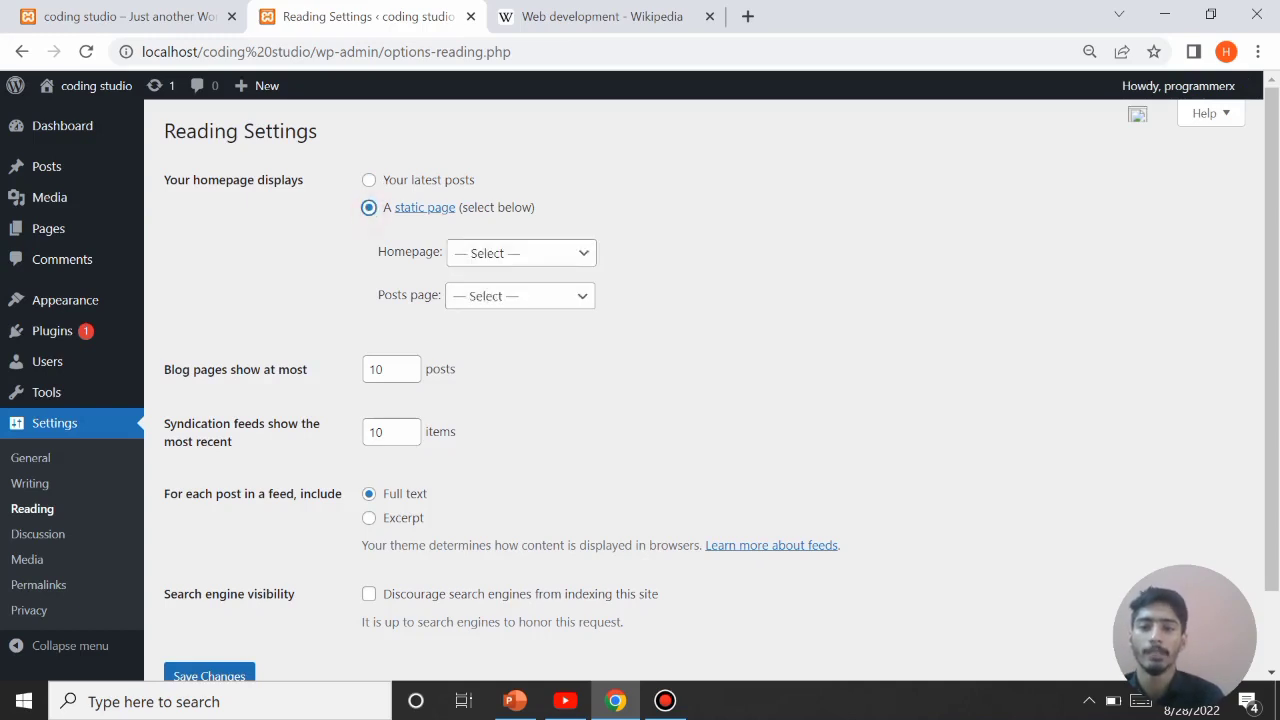
left_click(572, 249)
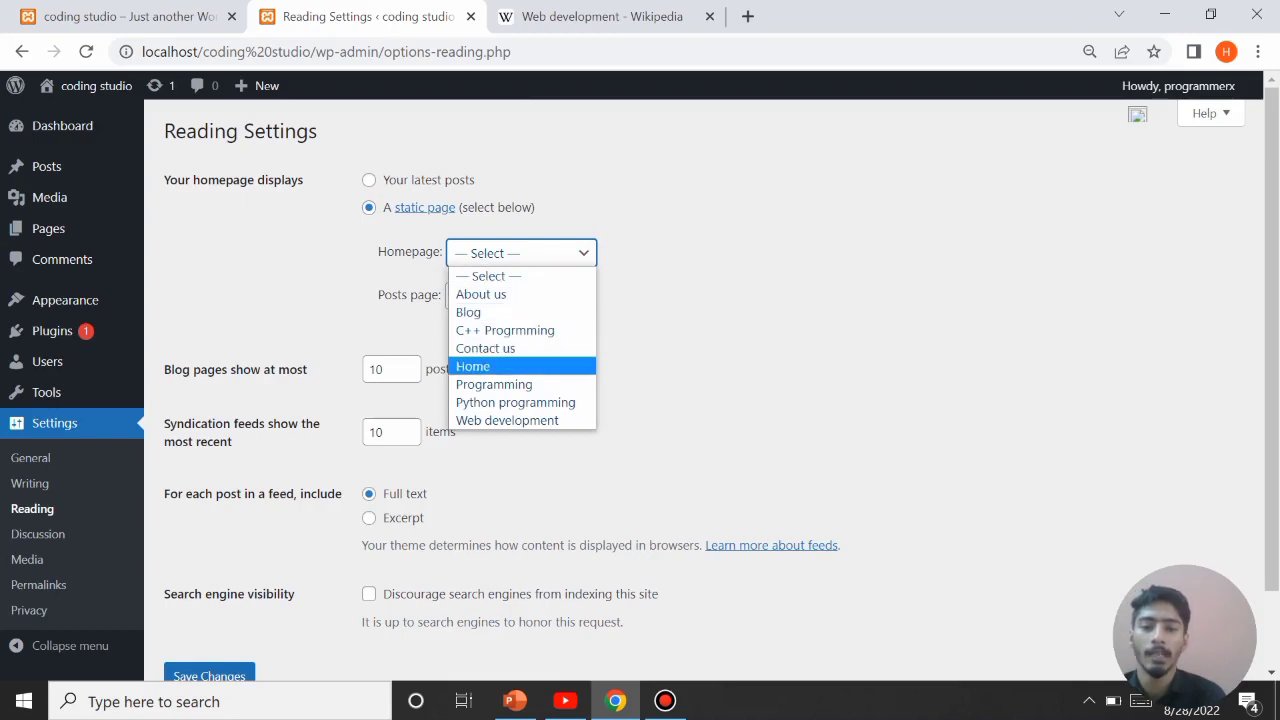
left_click(487, 367)
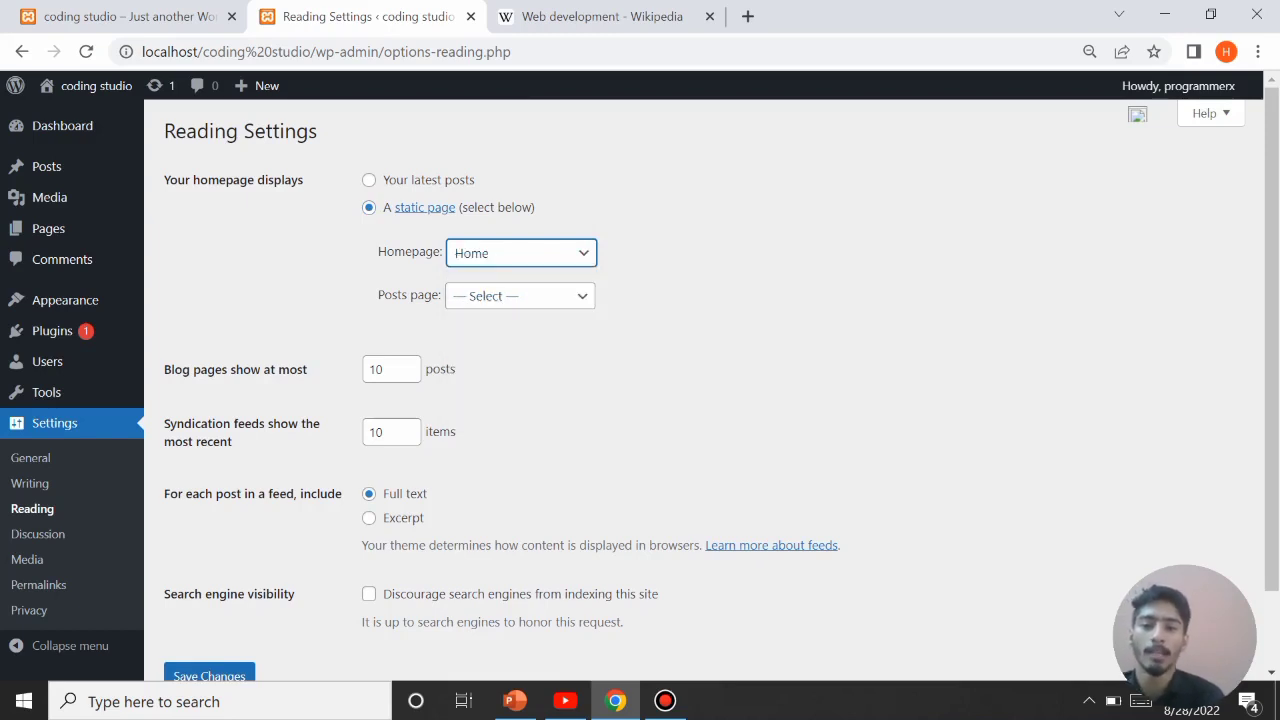
left_click(520, 296)
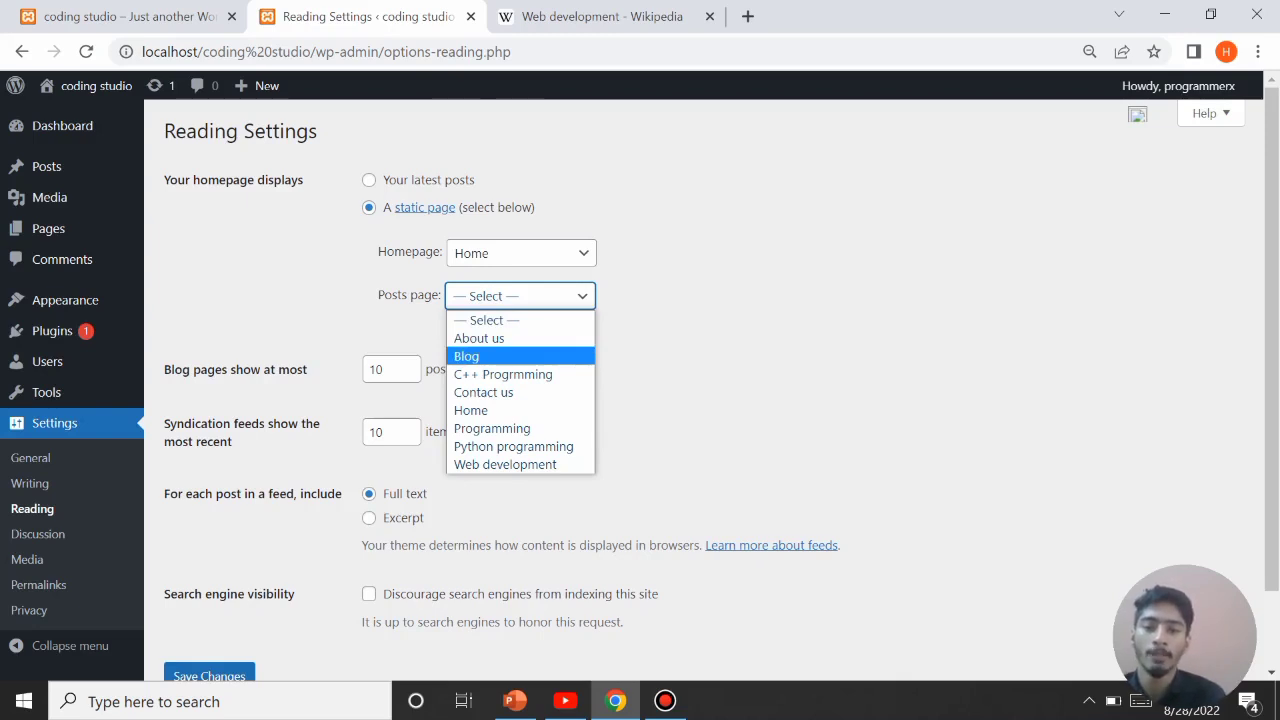
key("Return")
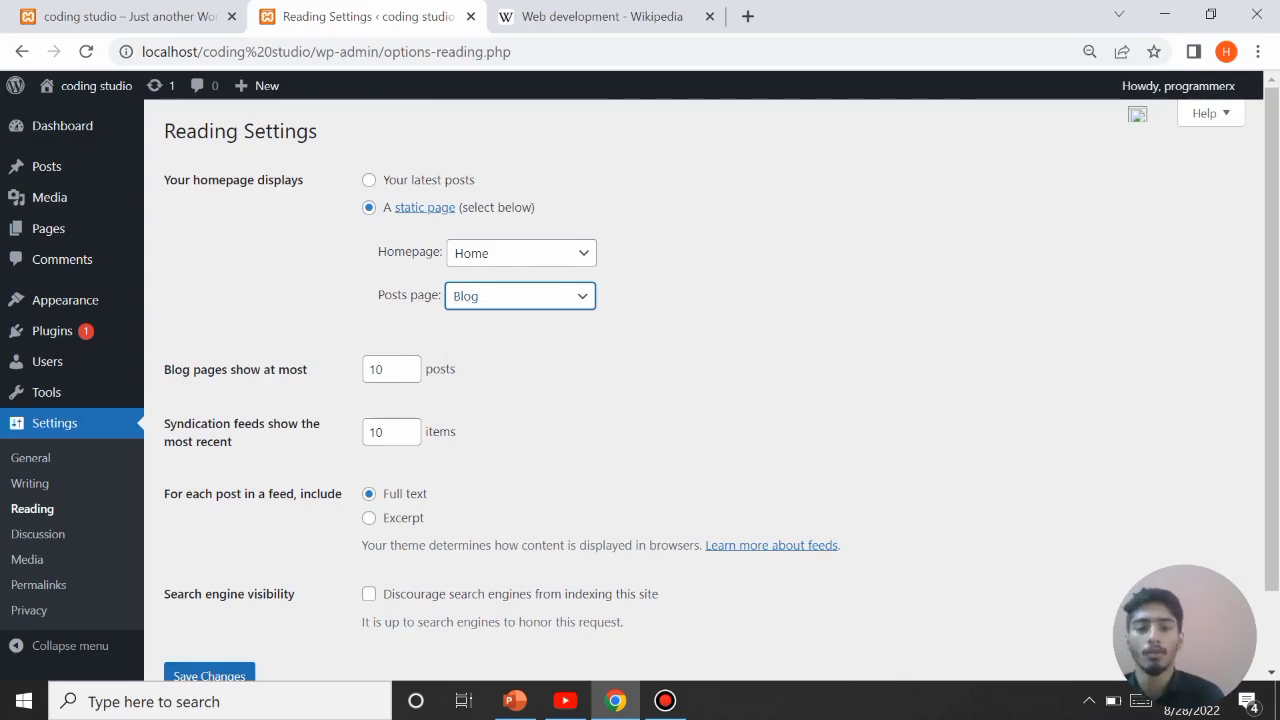
scroll(700, 390, "down", 2)
left_click(209, 587)
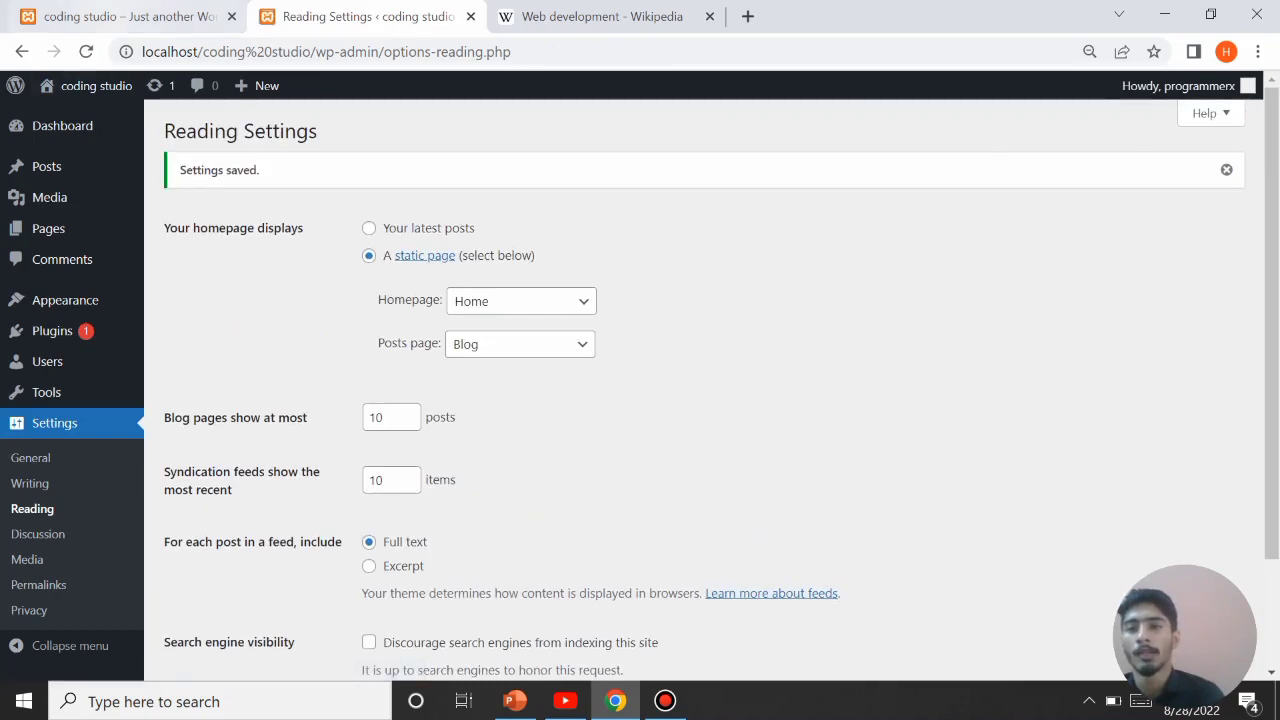
Step: Reload the coding studio front page and look through the static homepage down to its comment form
left_click(128, 16)
left_click(86, 51)
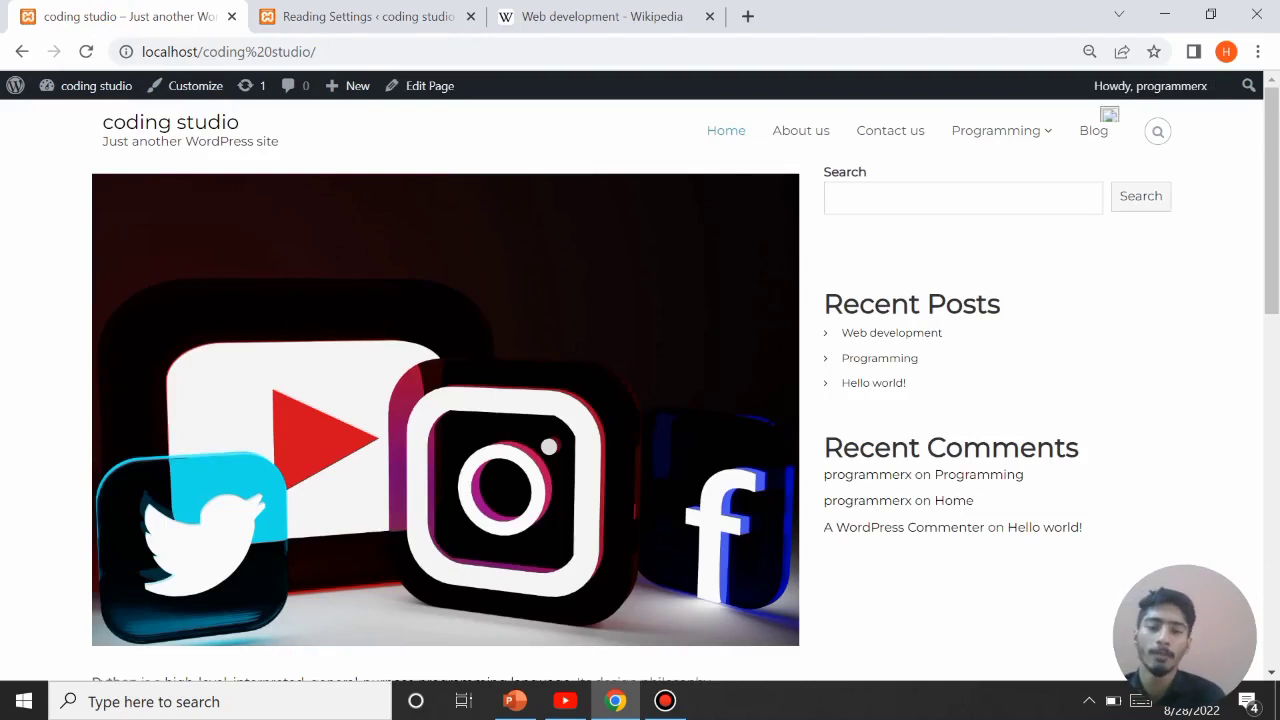
scroll(640, 390, "down", 15)
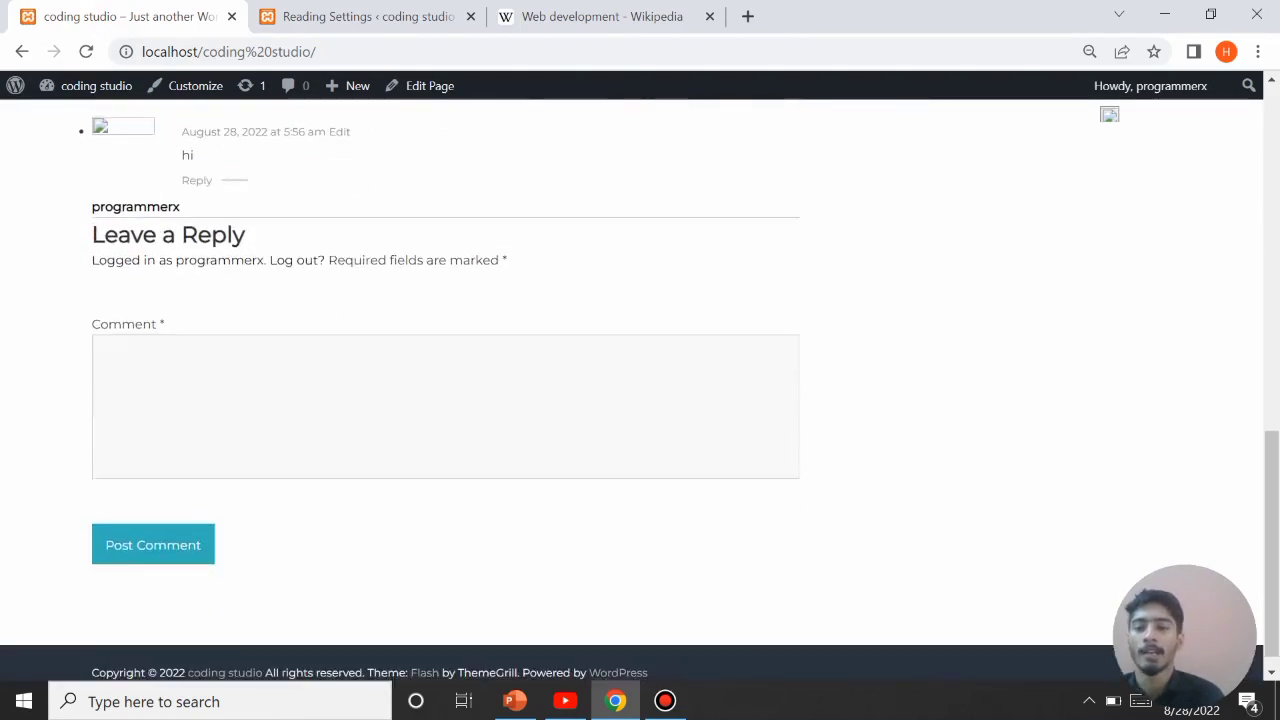
scroll(640, 390, "up", 15)
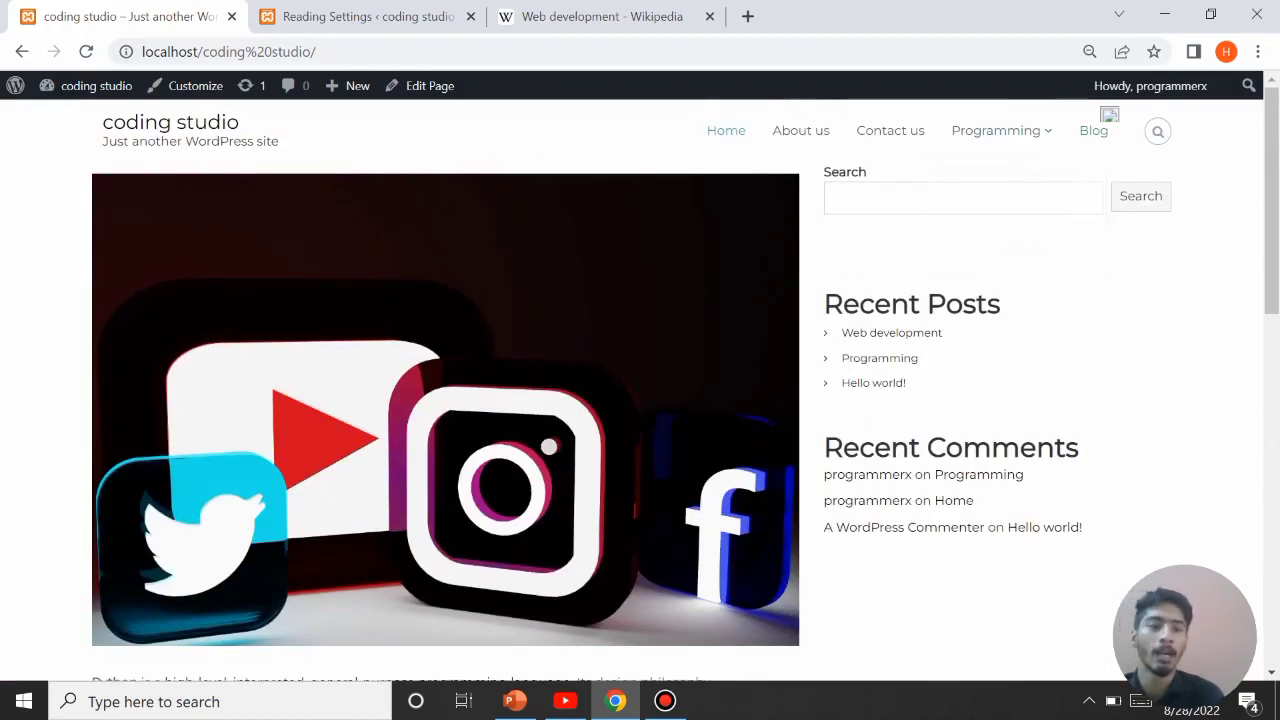
Step: Open the Blog page from the site navigation and look over the posts listed on it
left_click(1100, 128)
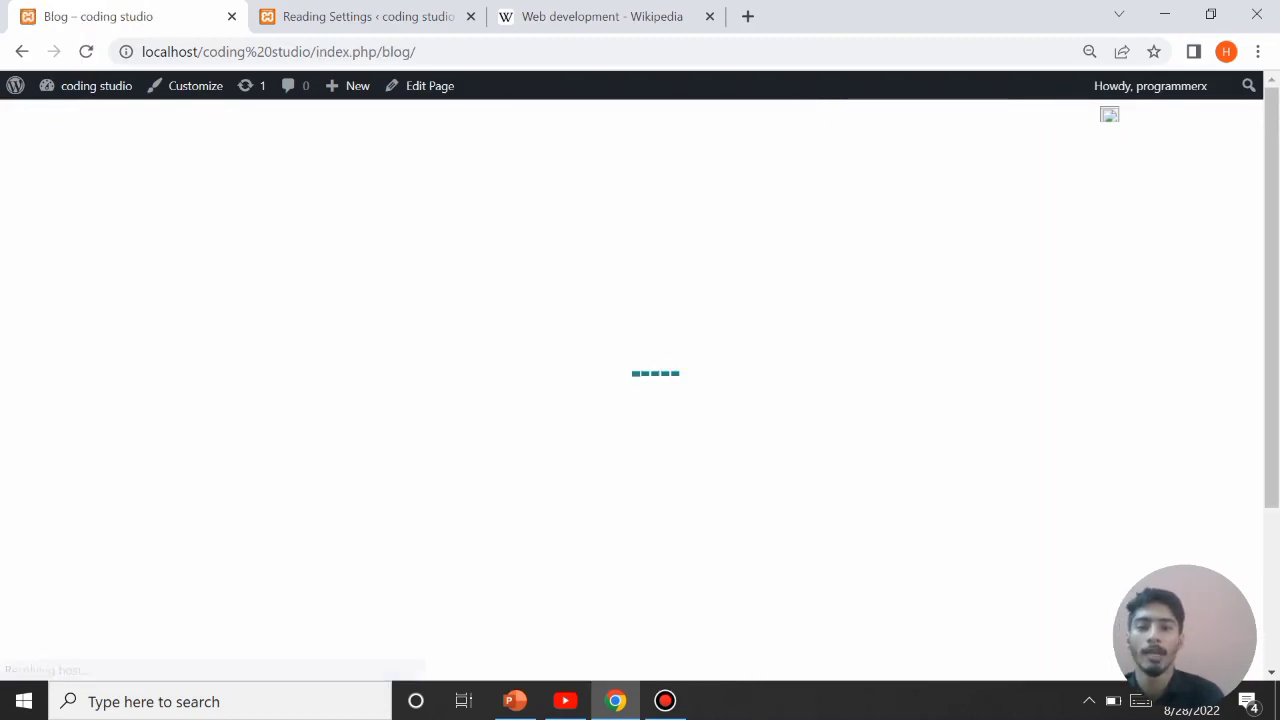
scroll(1109, 114, "down", 3)
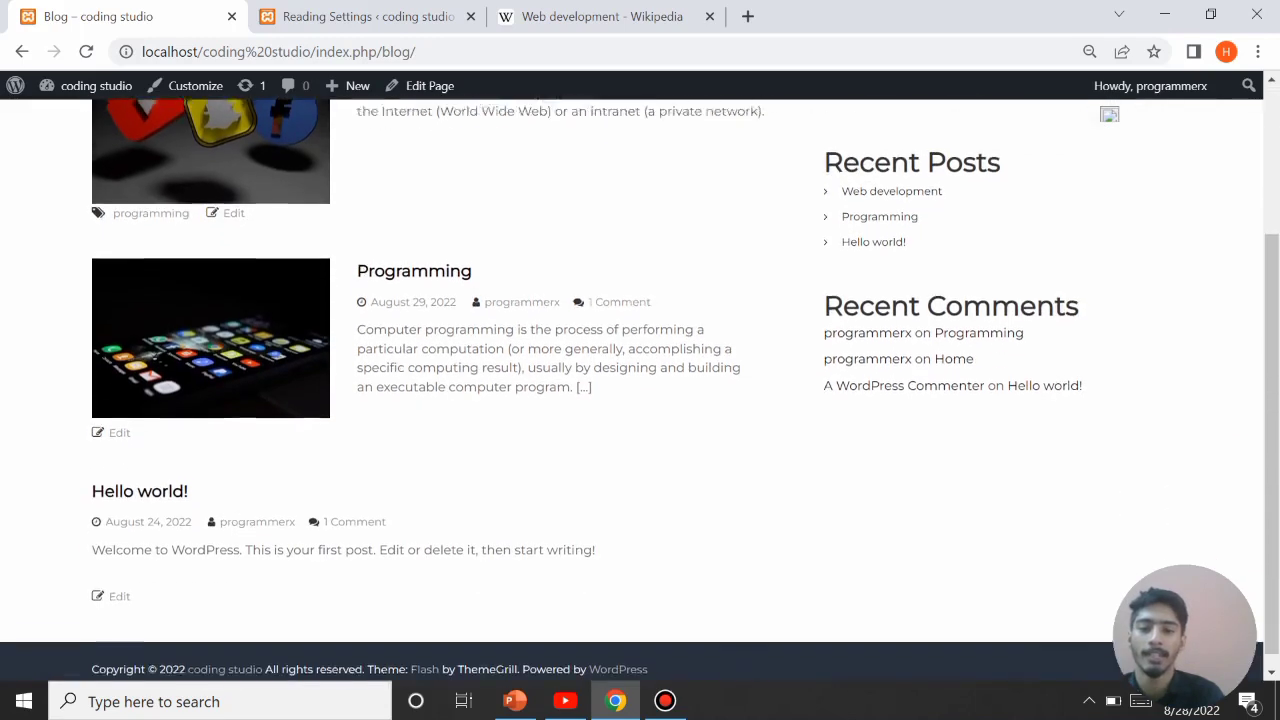
scroll(1109, 115, "up", 2)
scroll(1109, 114, "up", 1)
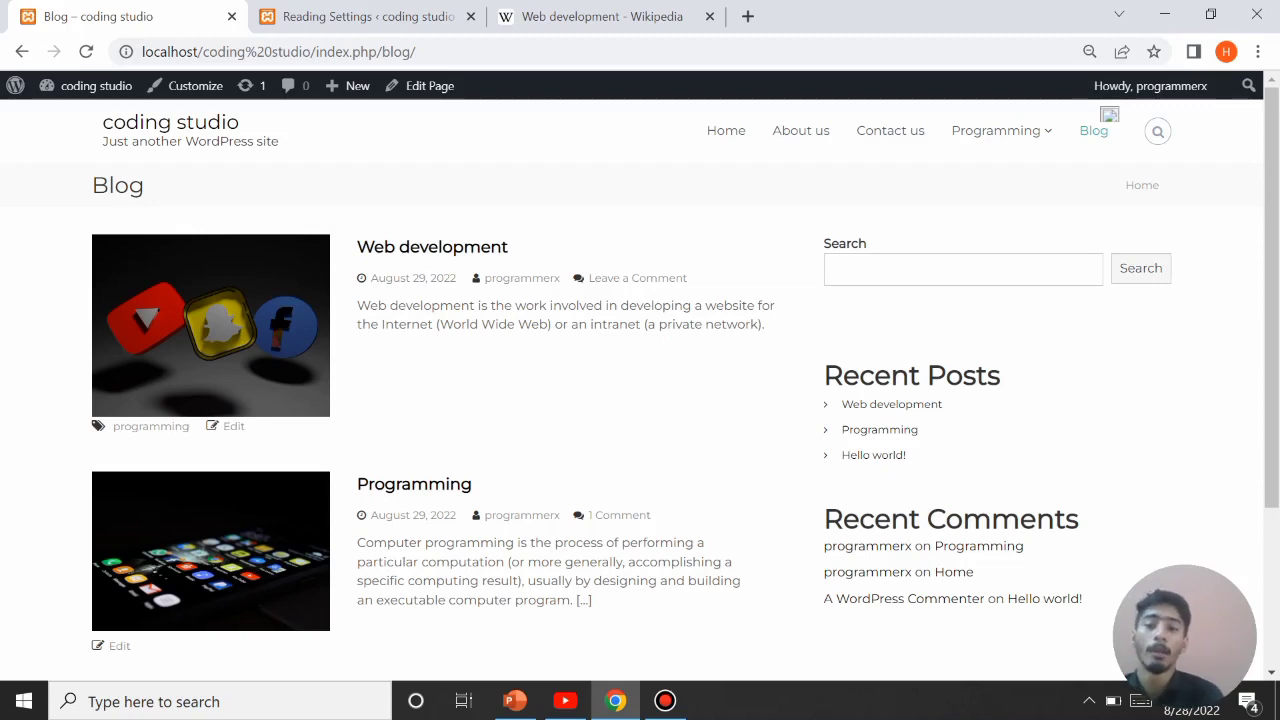
scroll(1109, 114, "down", 1)
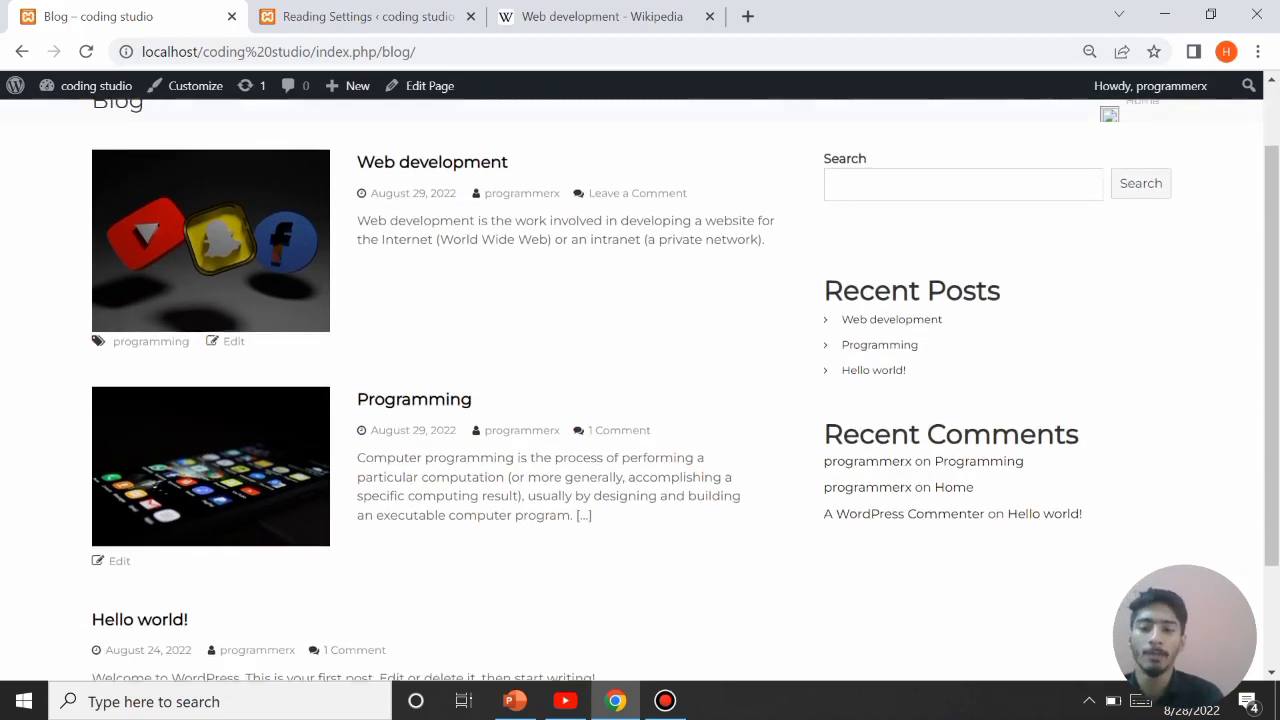
scroll(1109, 114, "up", 1)
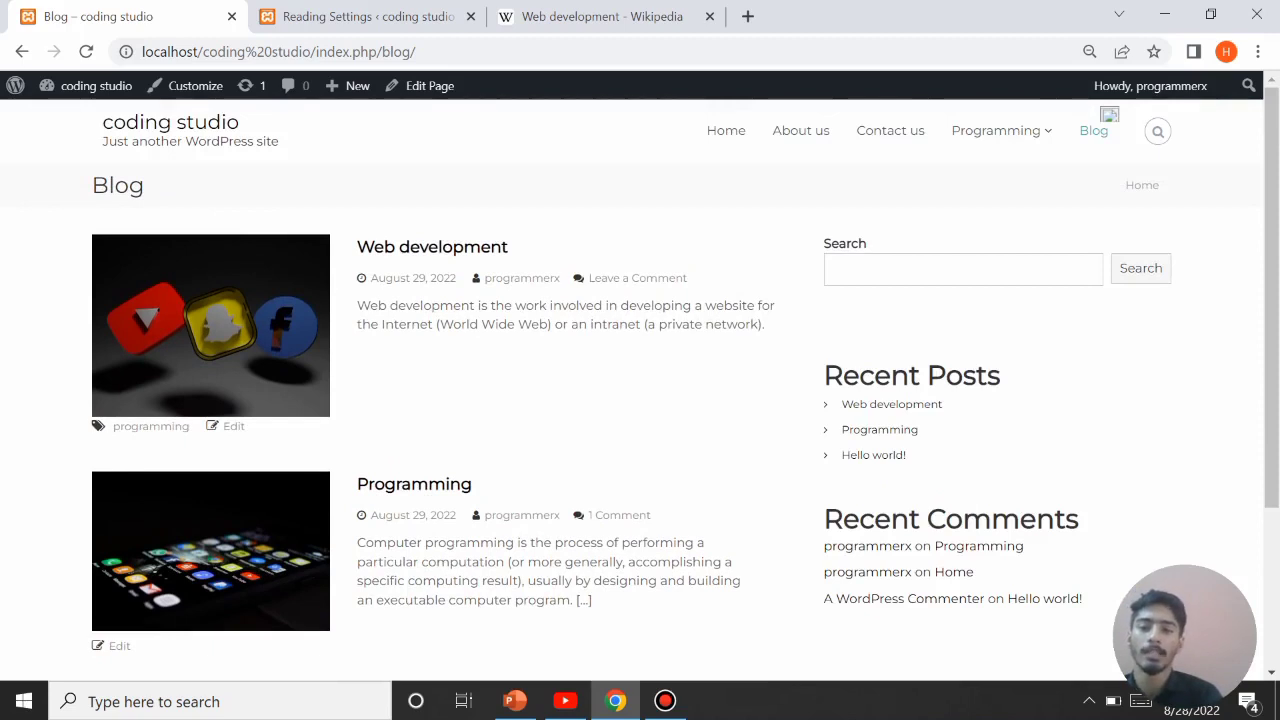
Step: In the Reading settings, limit blog pages to at most 2 posts and save the changes
key("ctrl+Tab")
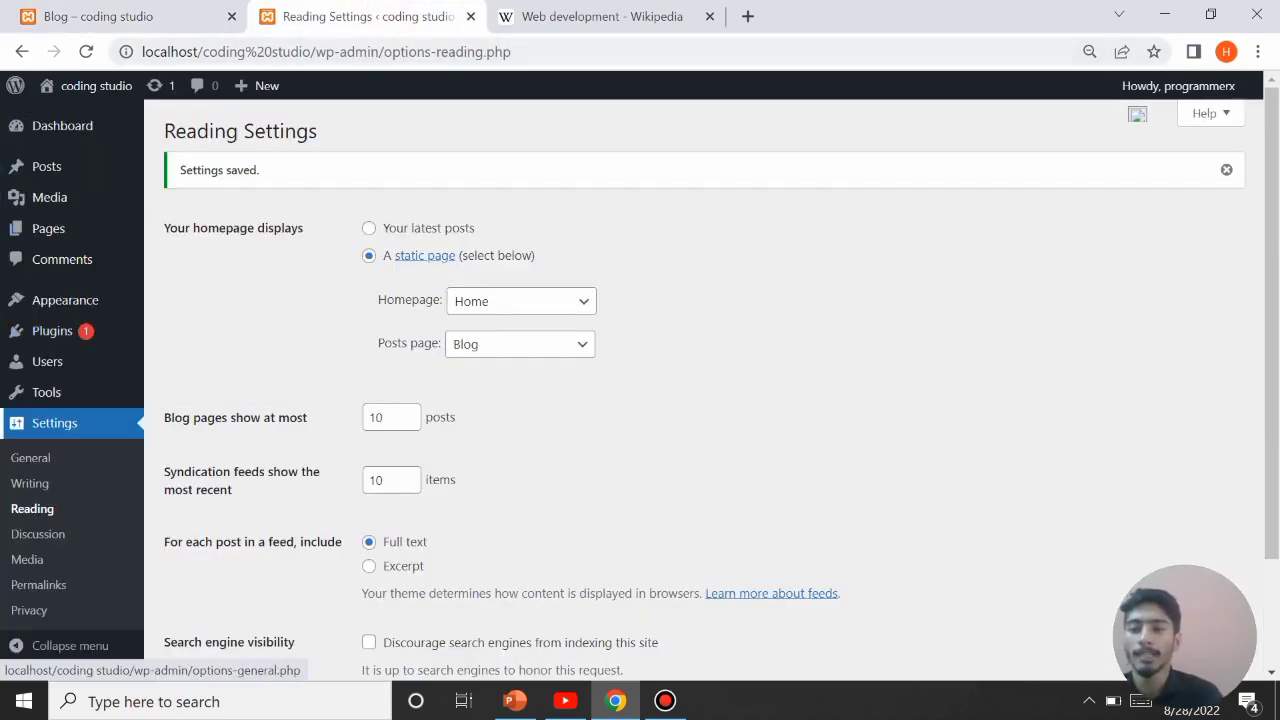
left_click(30, 457)
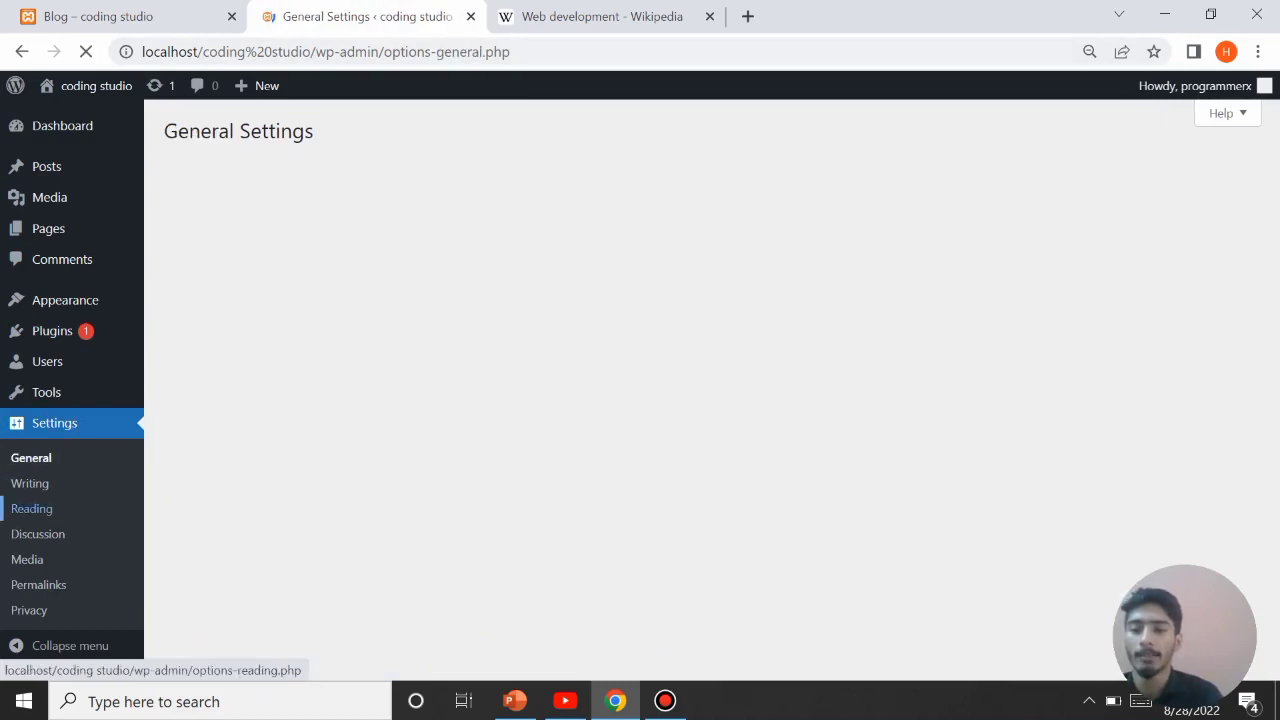
left_click(31, 508)
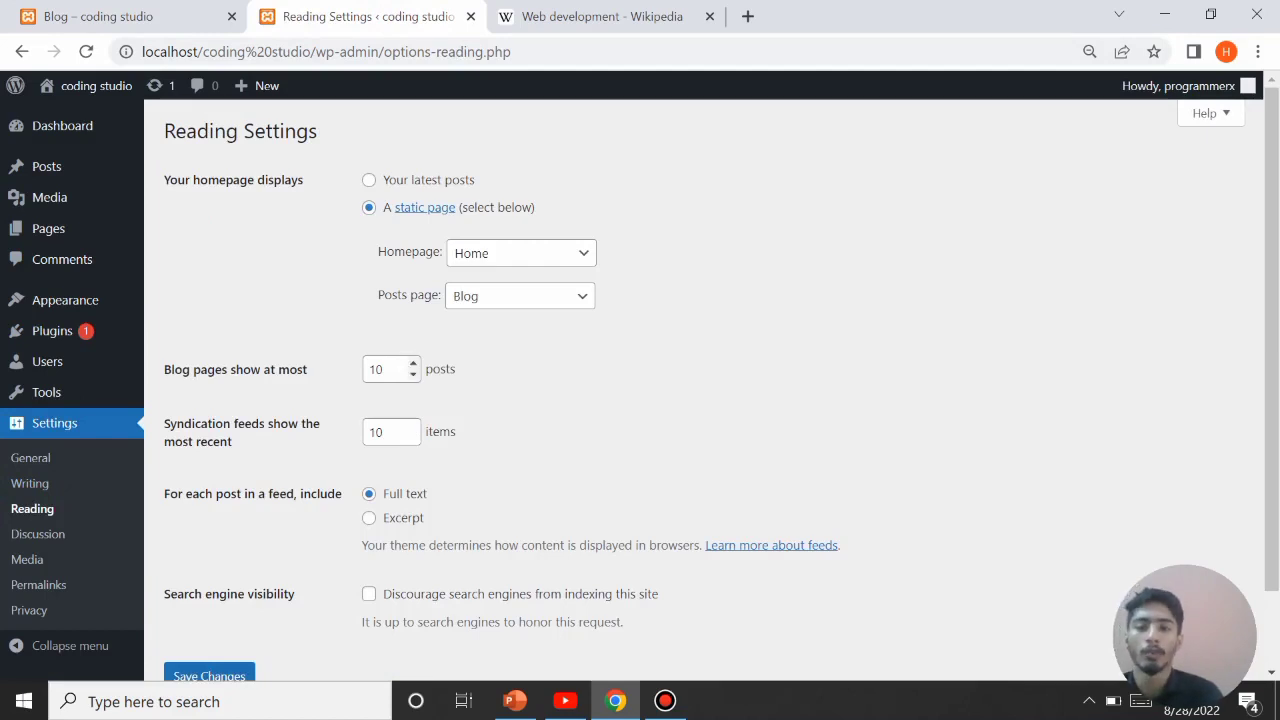
left_click(389, 369)
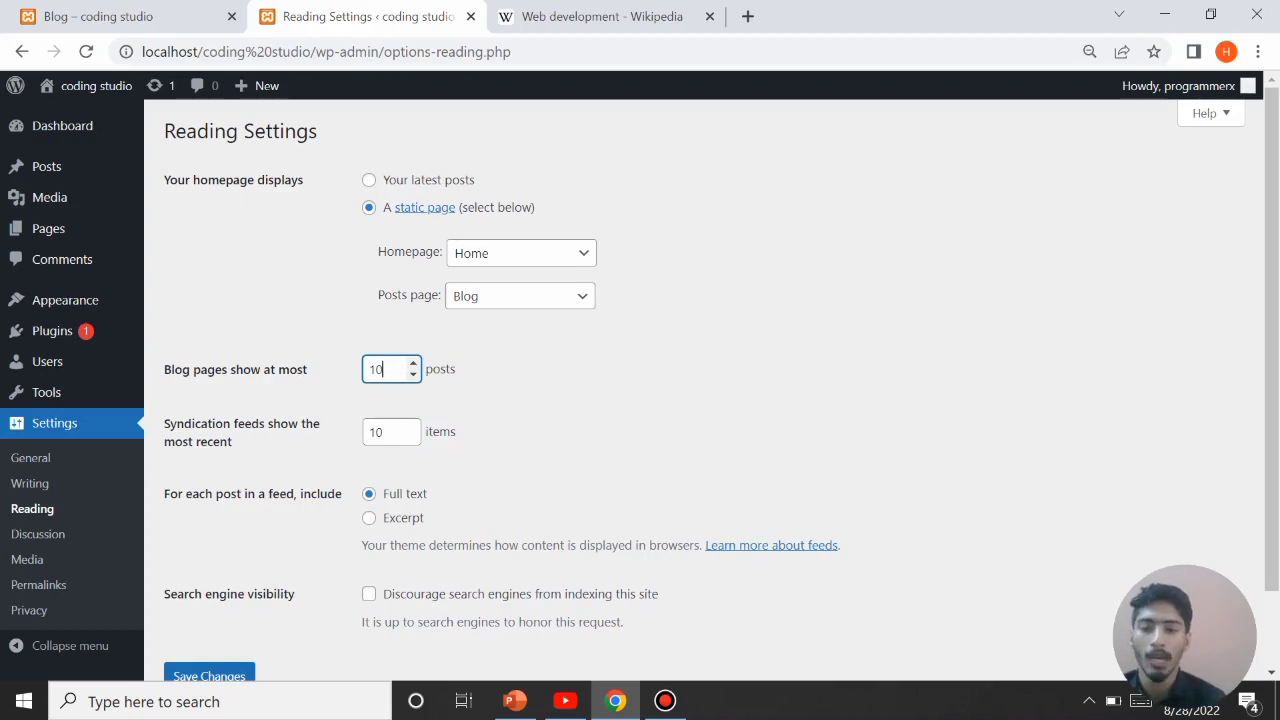
key("BackSpace")
key("BackSpace")
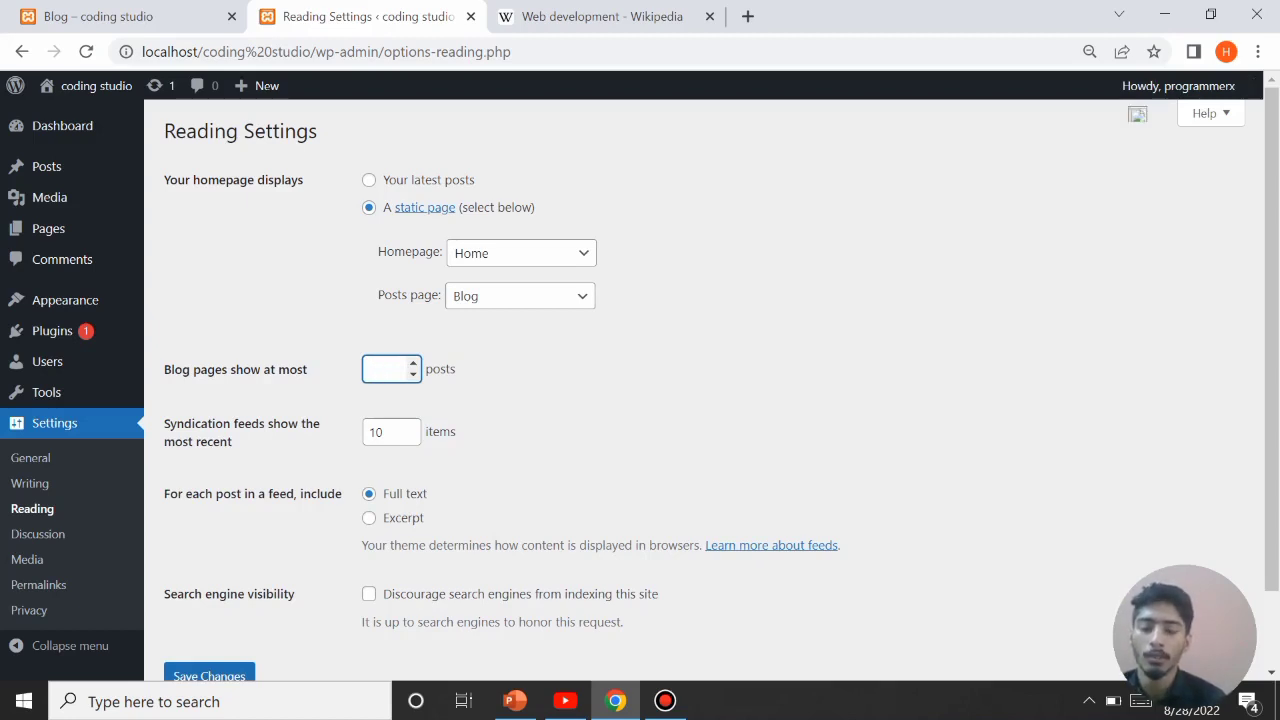
type("2")
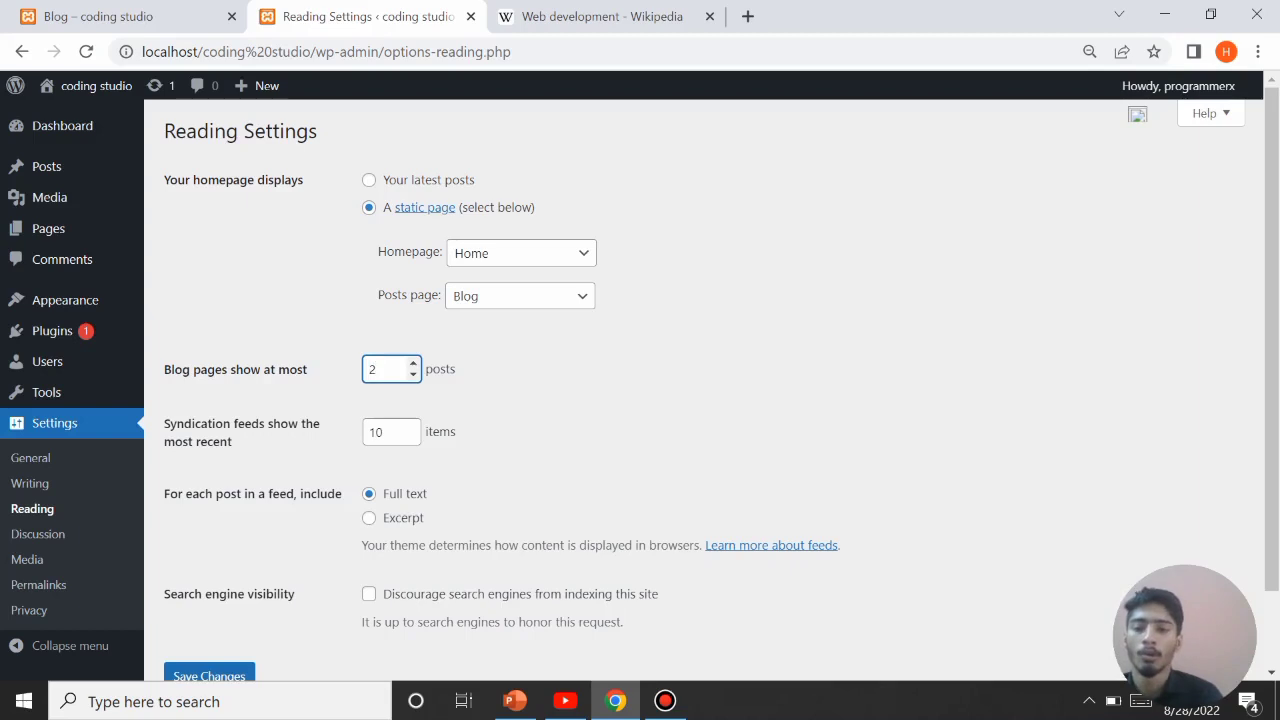
scroll(722, 385, "down", 1)
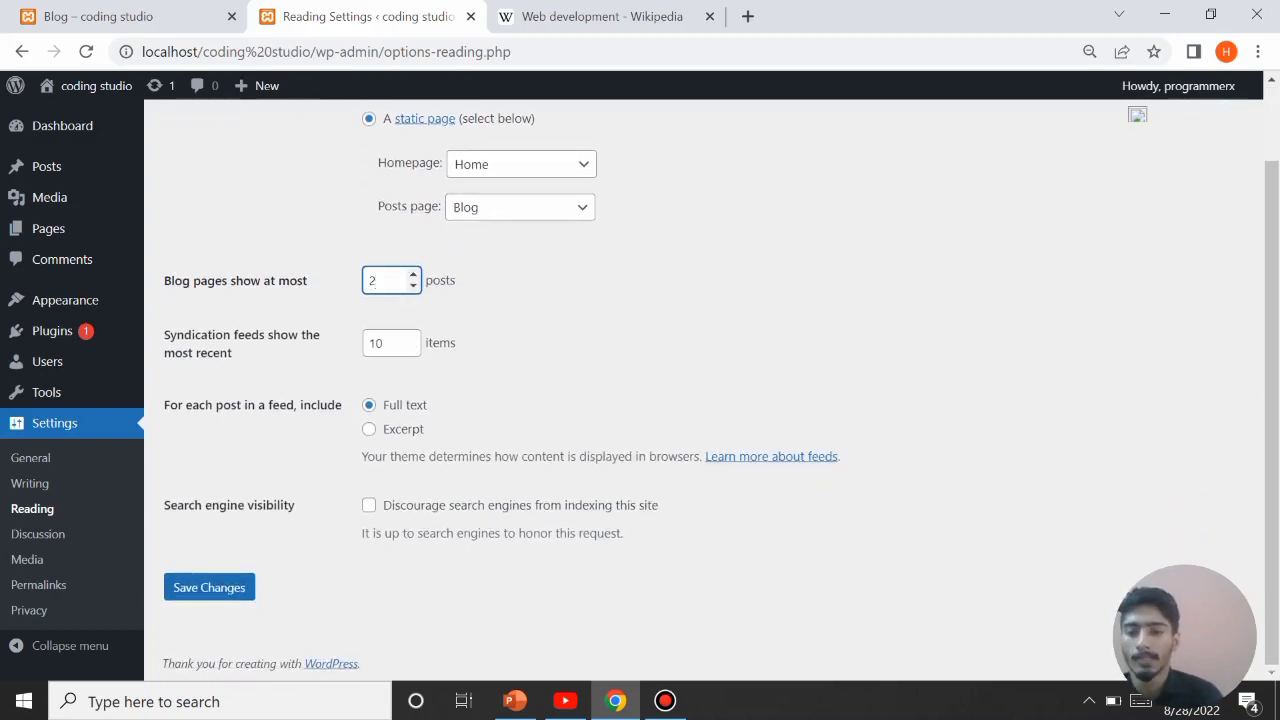
left_click(209, 587)
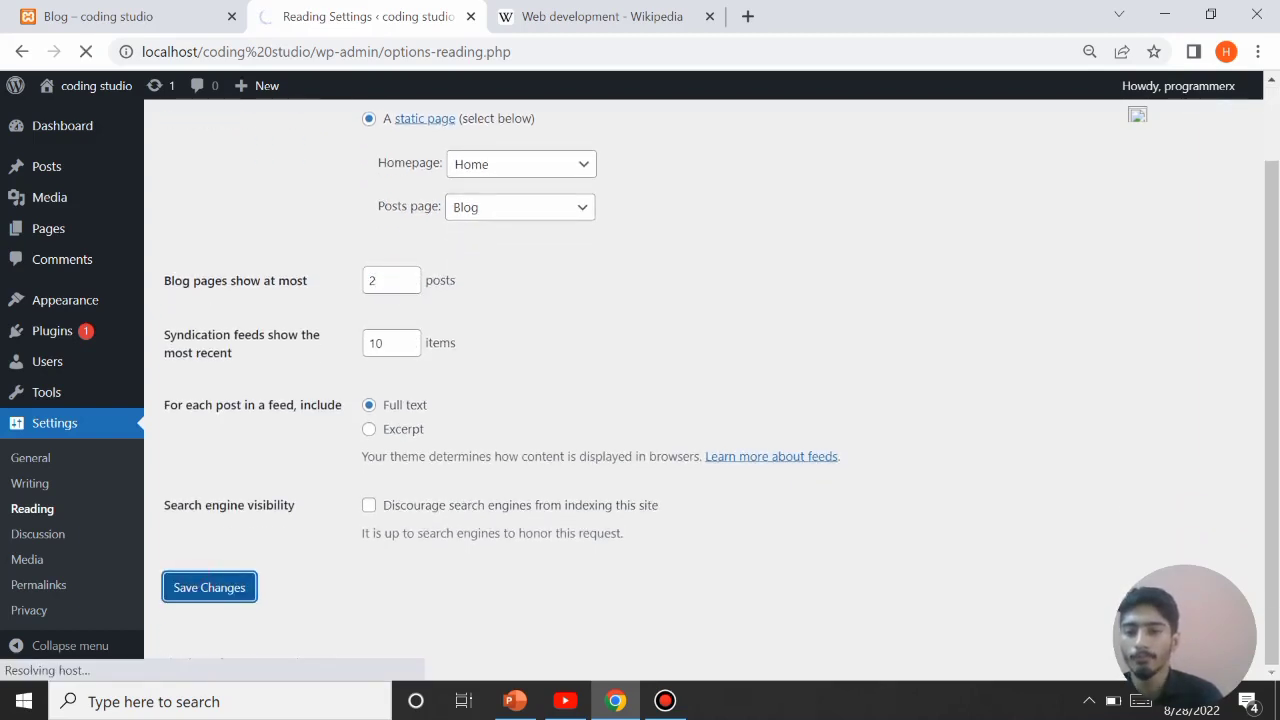
Step: Reload the site's Blog page, look through the listed posts, and open the older posts page
left_click(110, 18)
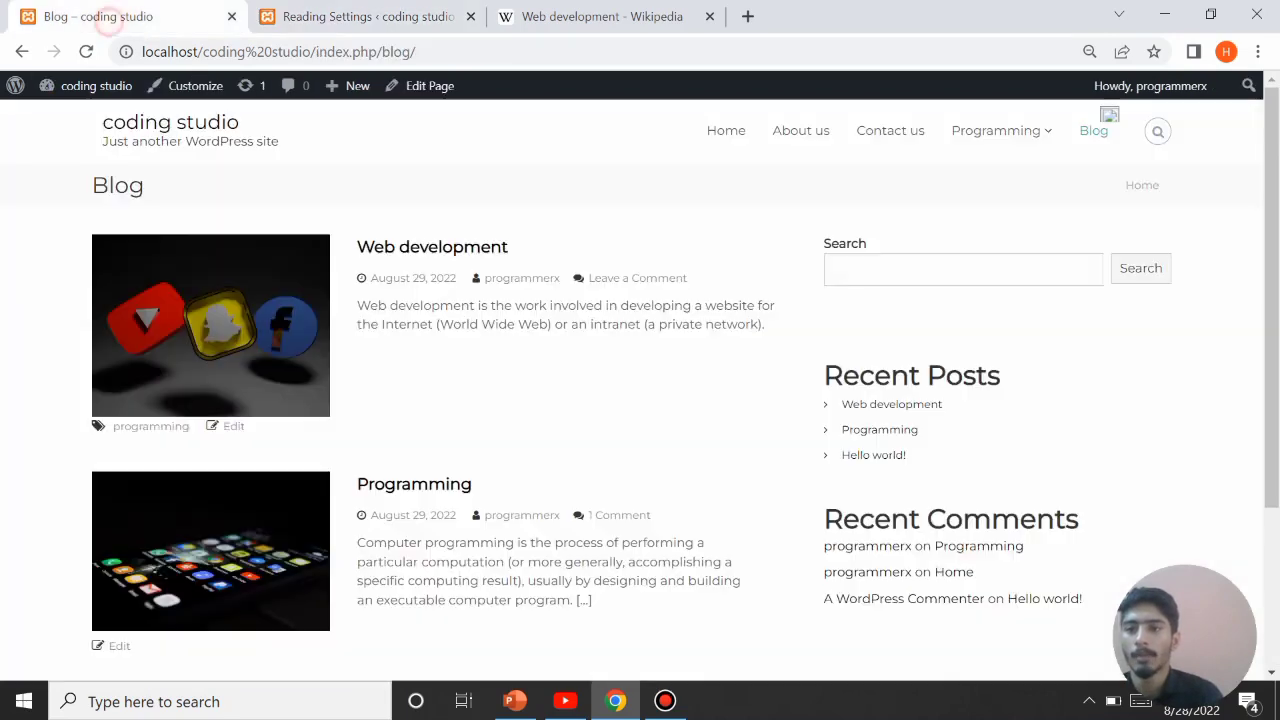
left_click(86, 51)
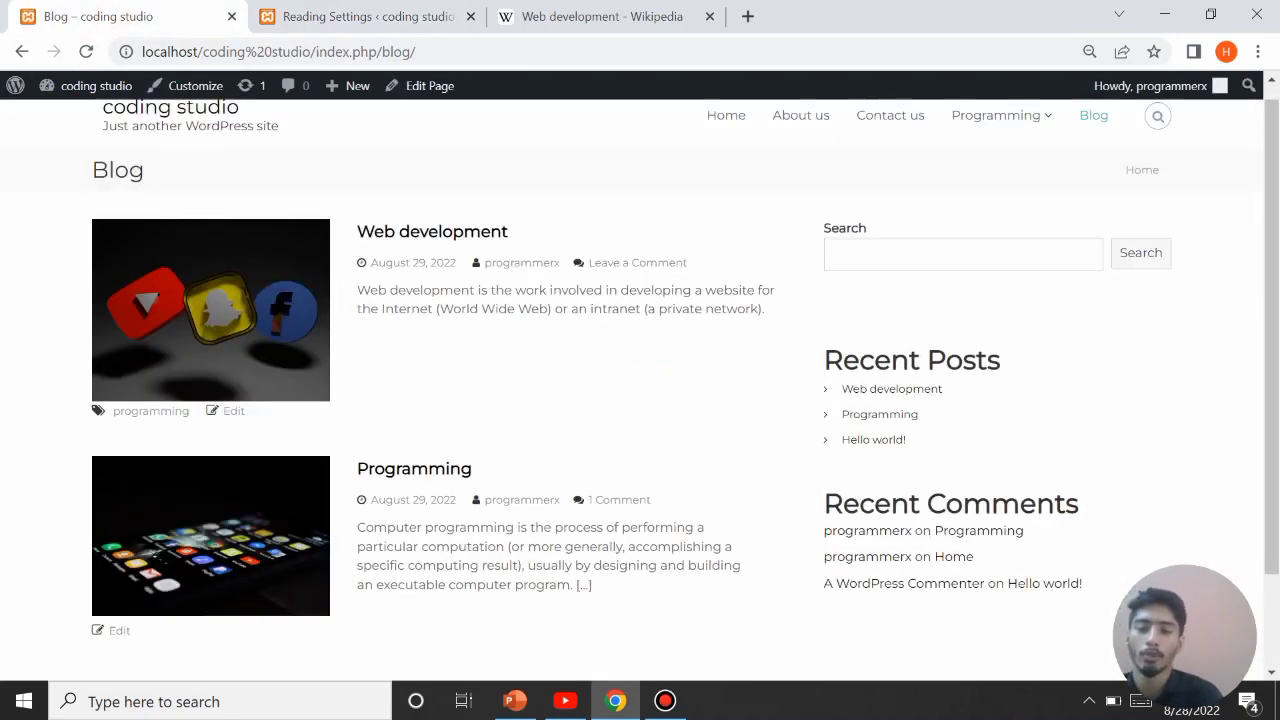
scroll(640, 390, "down", 2)
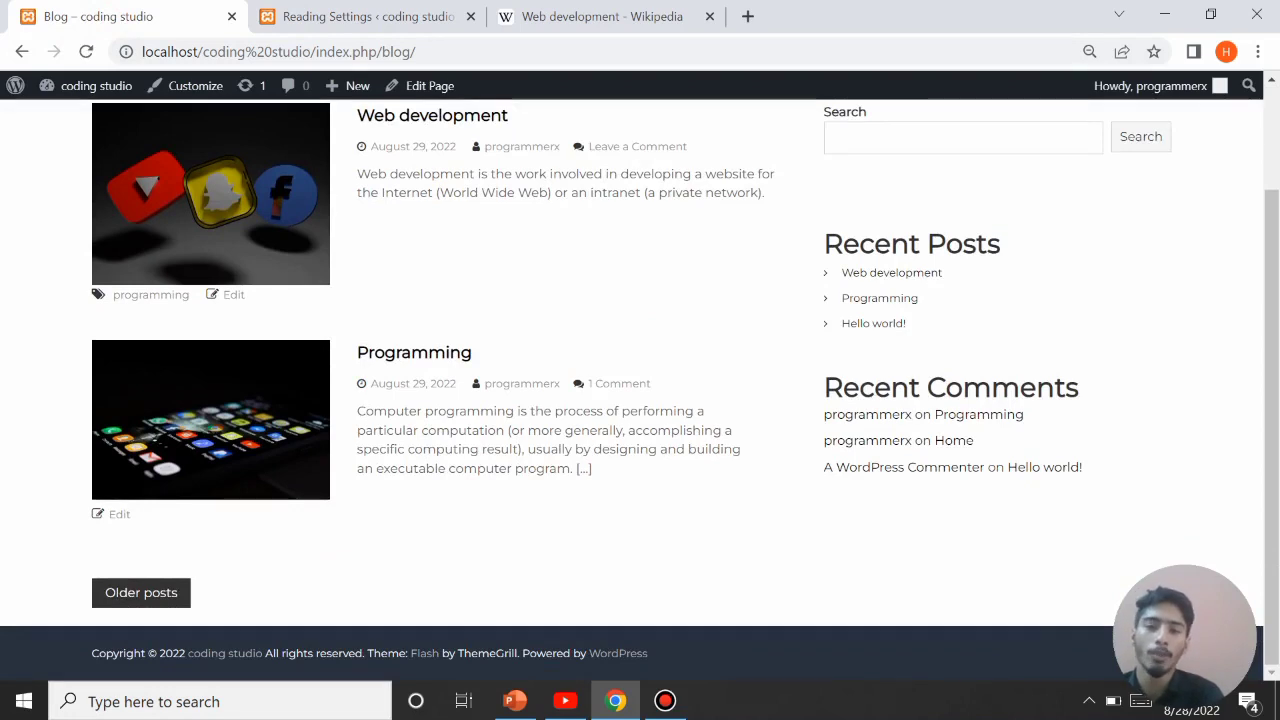
scroll(640, 390, "up", 1)
scroll(640, 390, "down", 1)
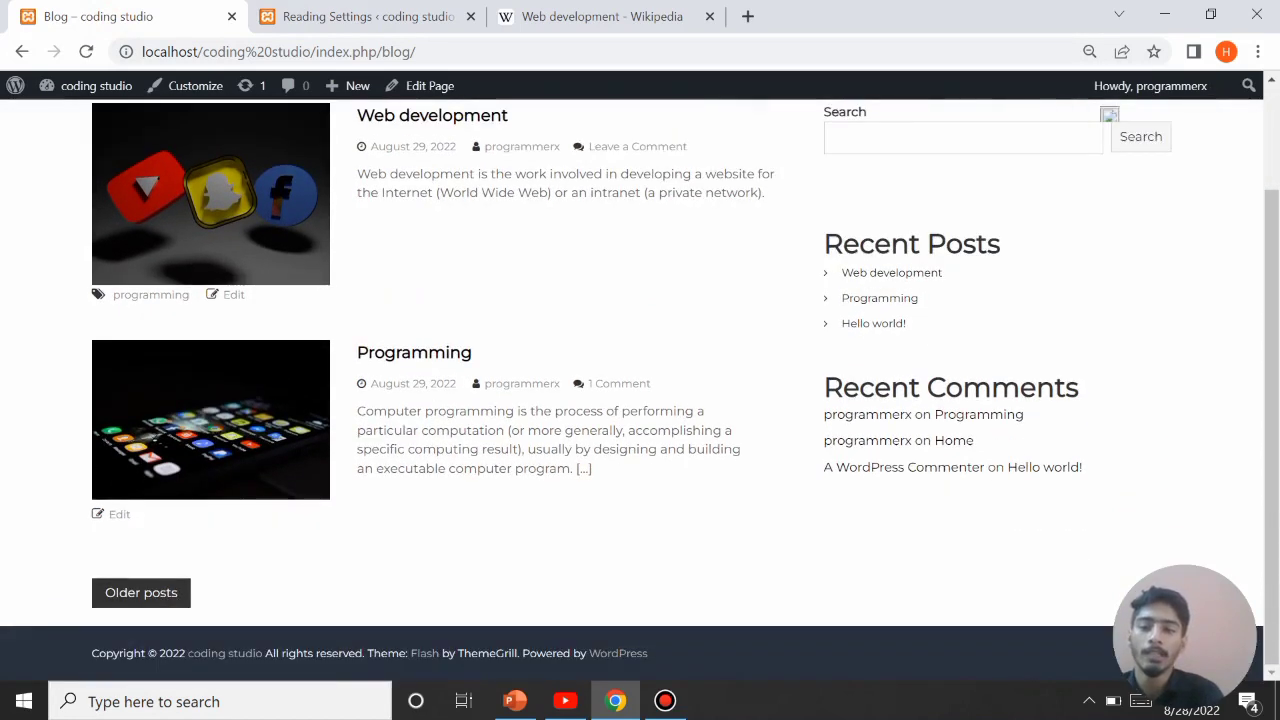
left_click(132, 596)
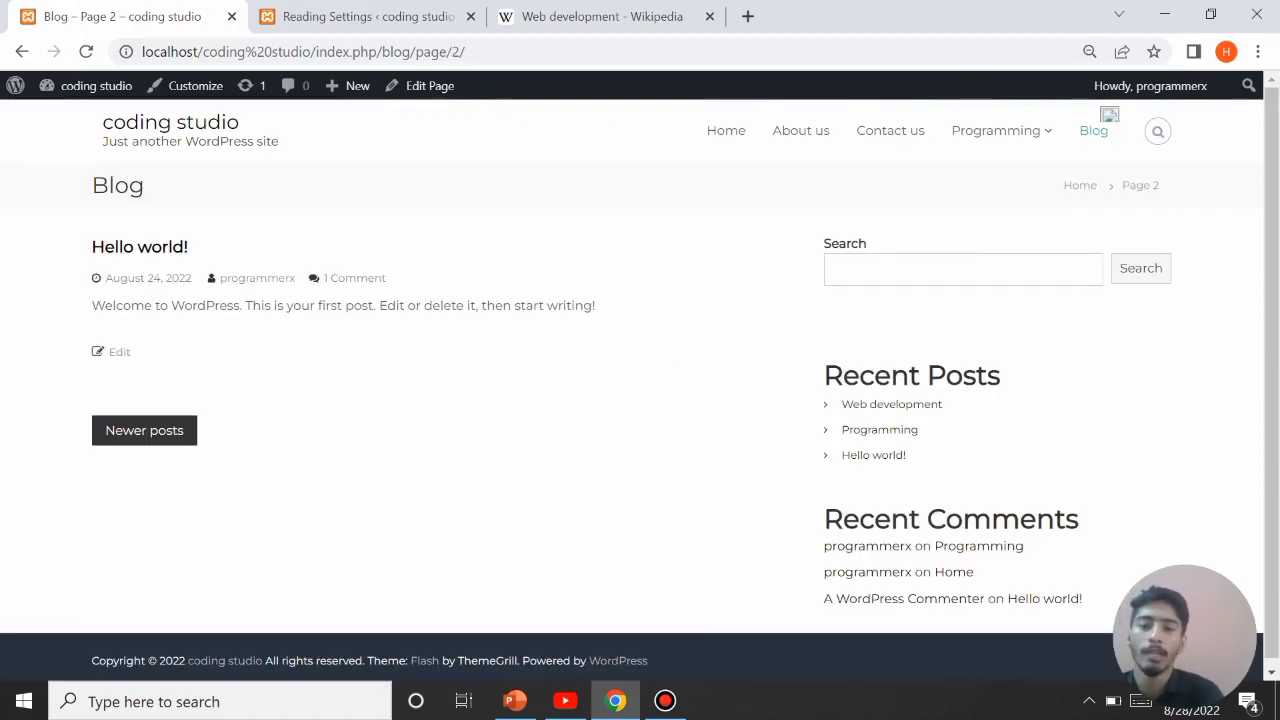
scroll(1109, 114, "down", 1)
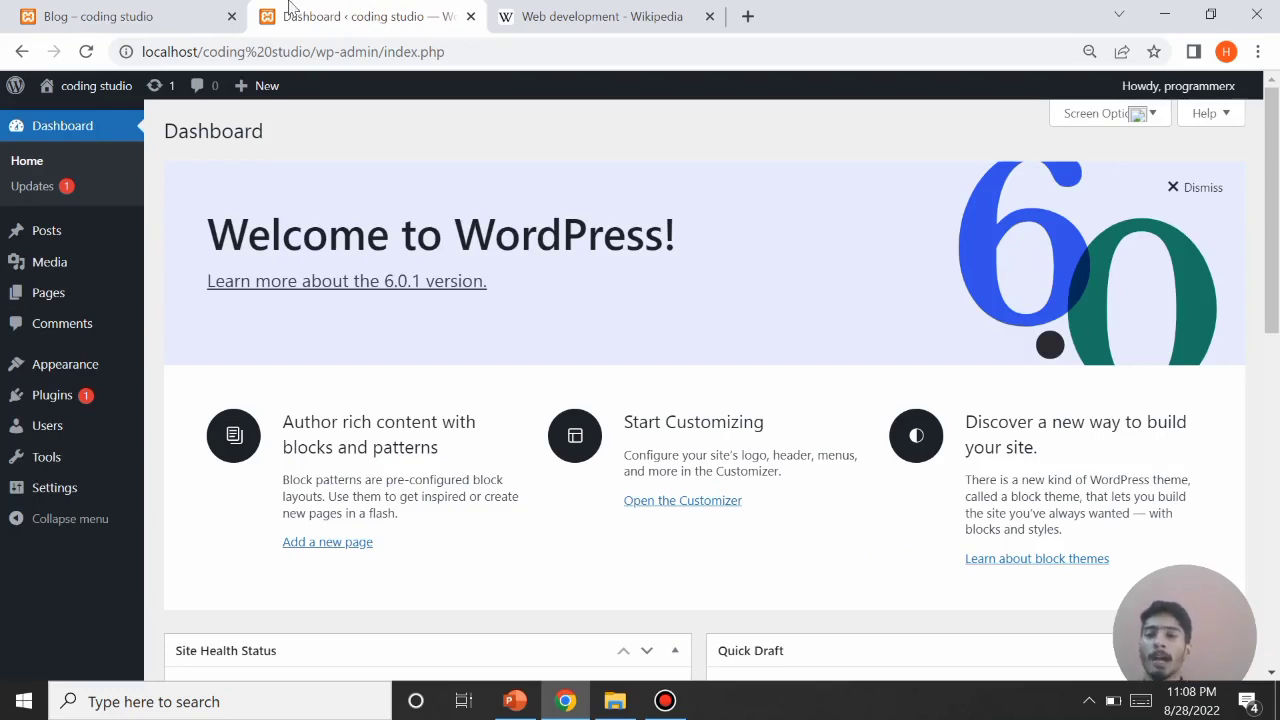
Step: Add a post category named ARTIFICIAL INTELLIGENCE, leaving the slug blank and without a parent category
mouse_move(63, 234)
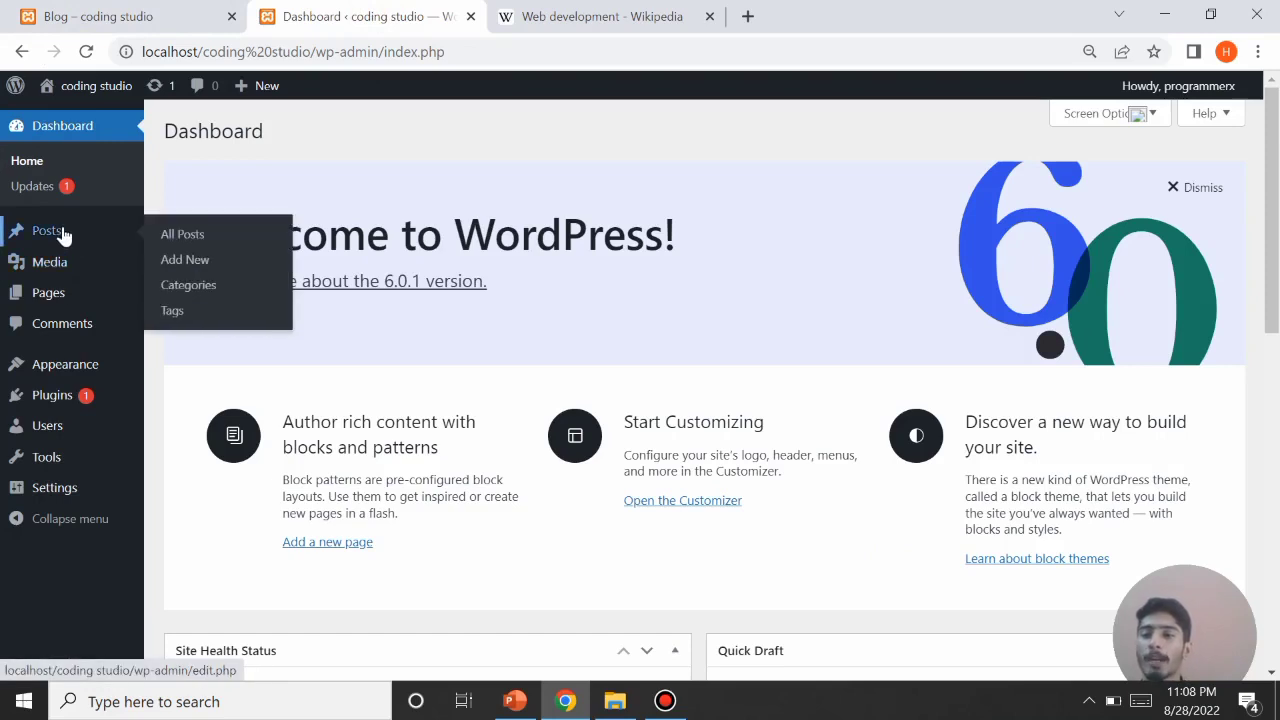
left_click(222, 289)
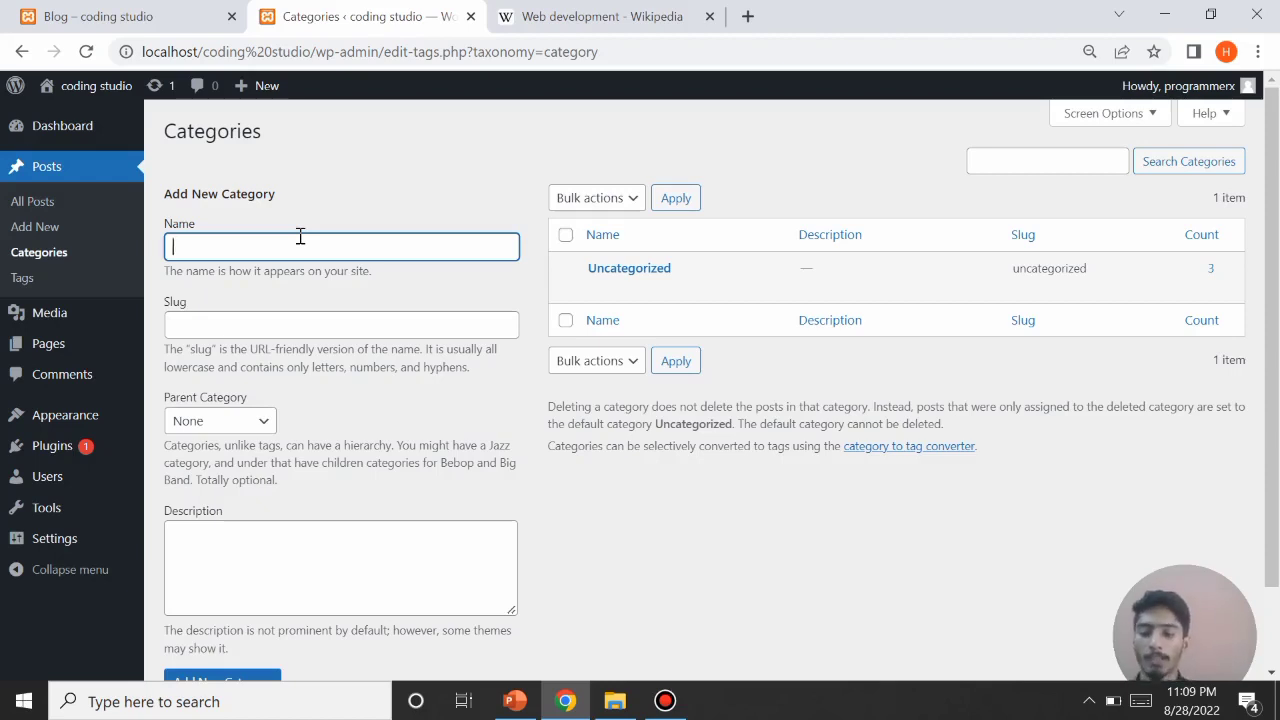
type("ARTIFICIAL INTE")
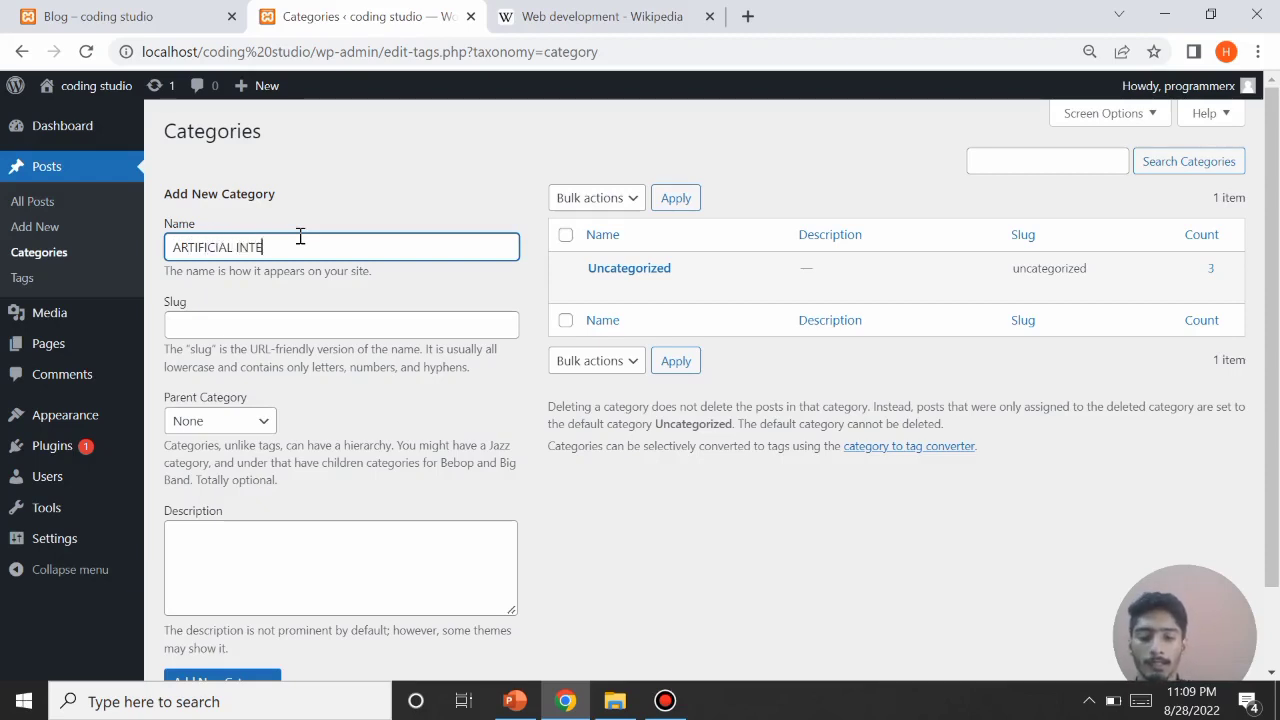
type("GENCE")
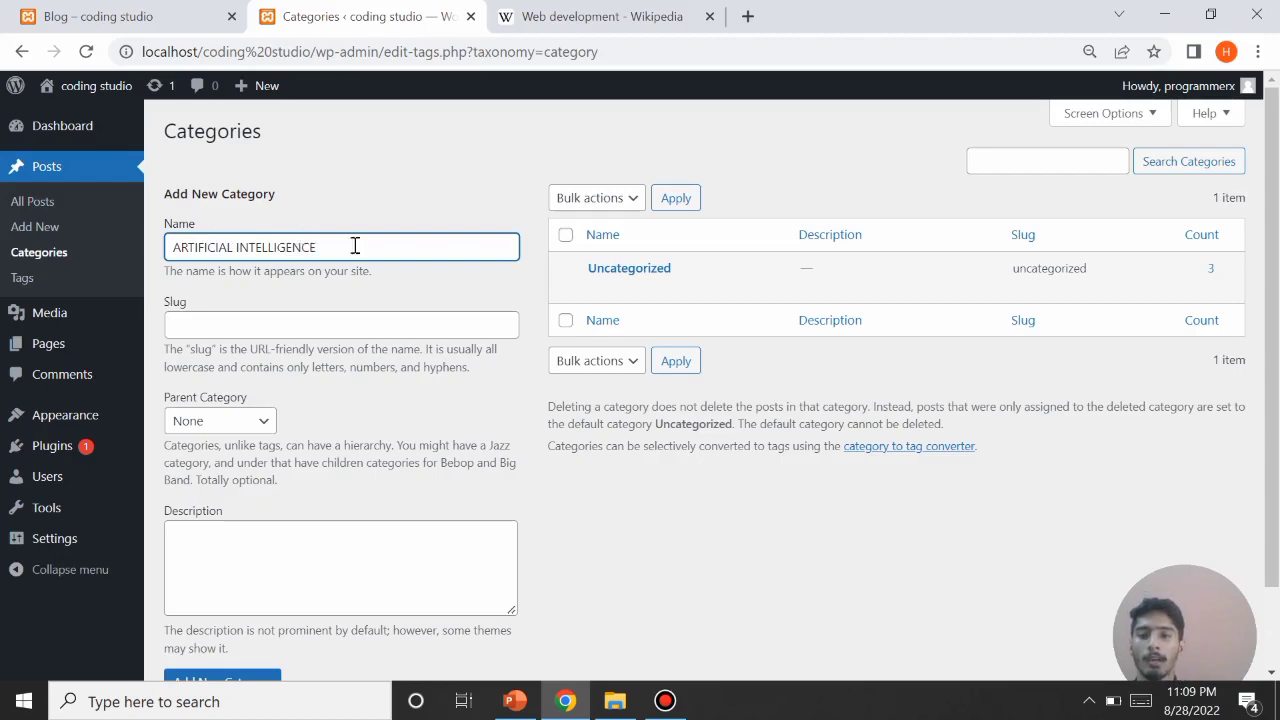
left_click(297, 317)
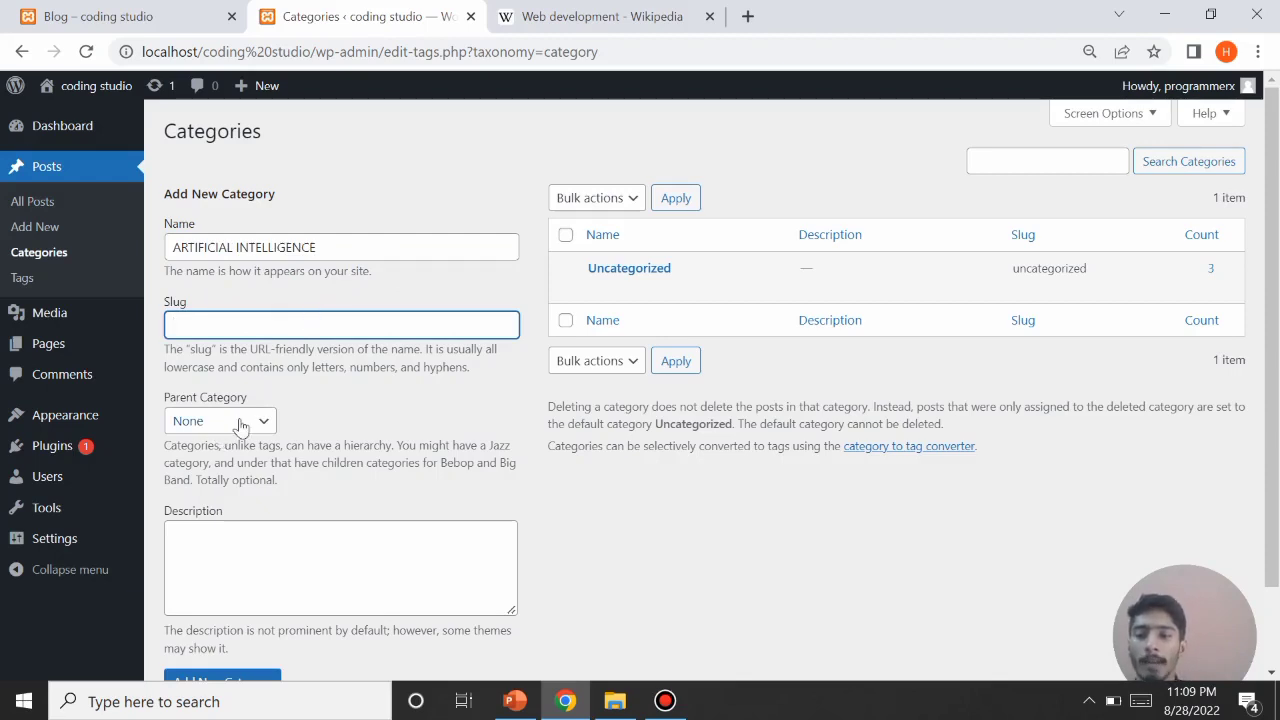
scroll(310, 462, "down", 1)
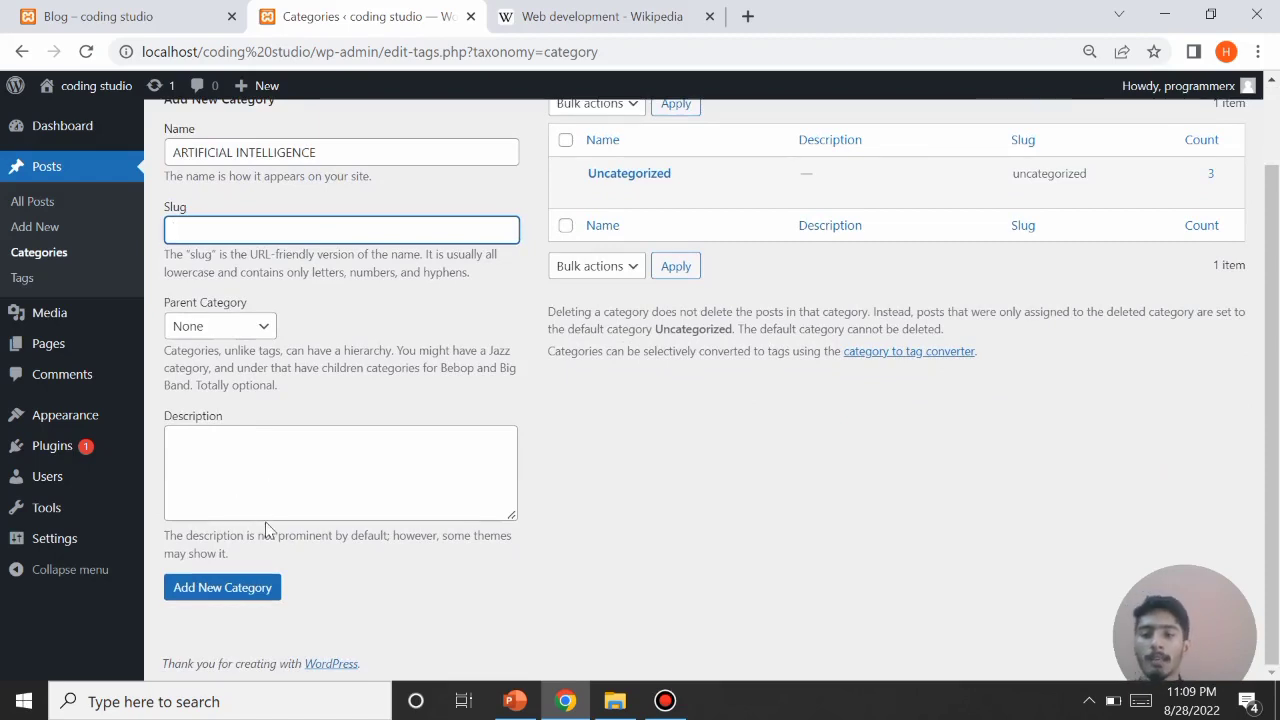
left_click(257, 588)
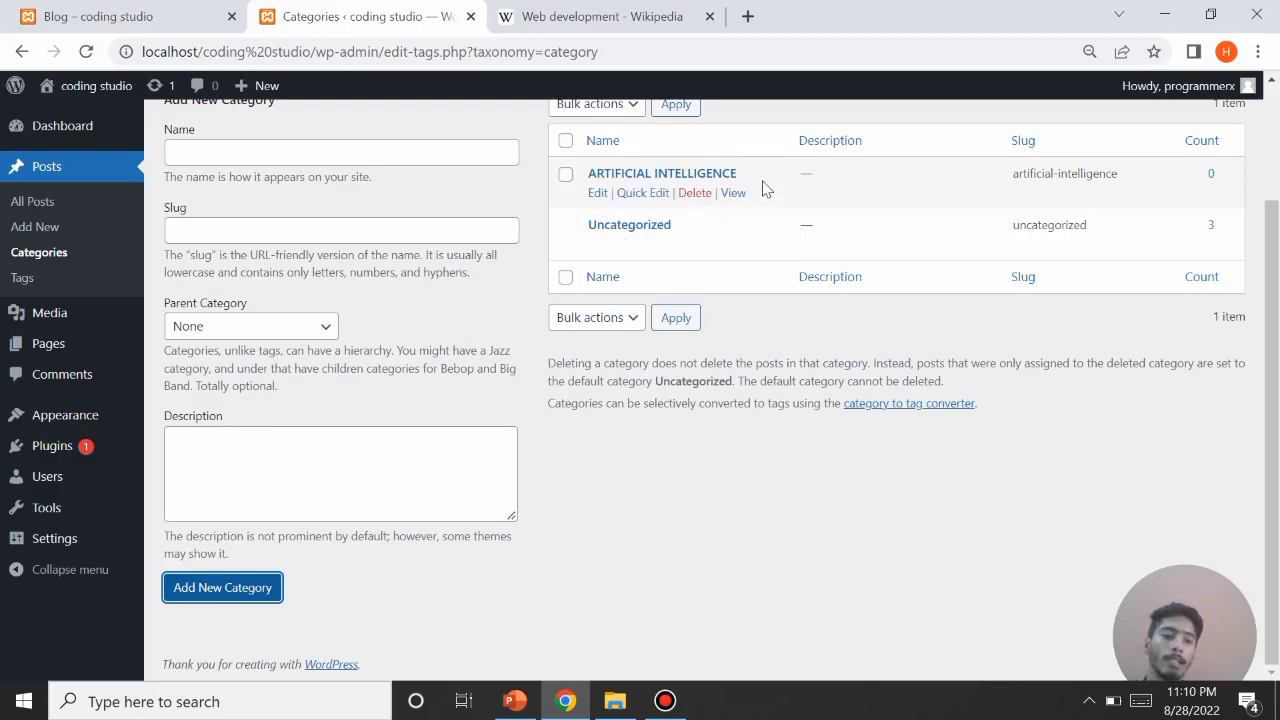
Step: Add a second post category named WEB DEVELOPMENT without a parent category
scroll(765, 188, "up", 1)
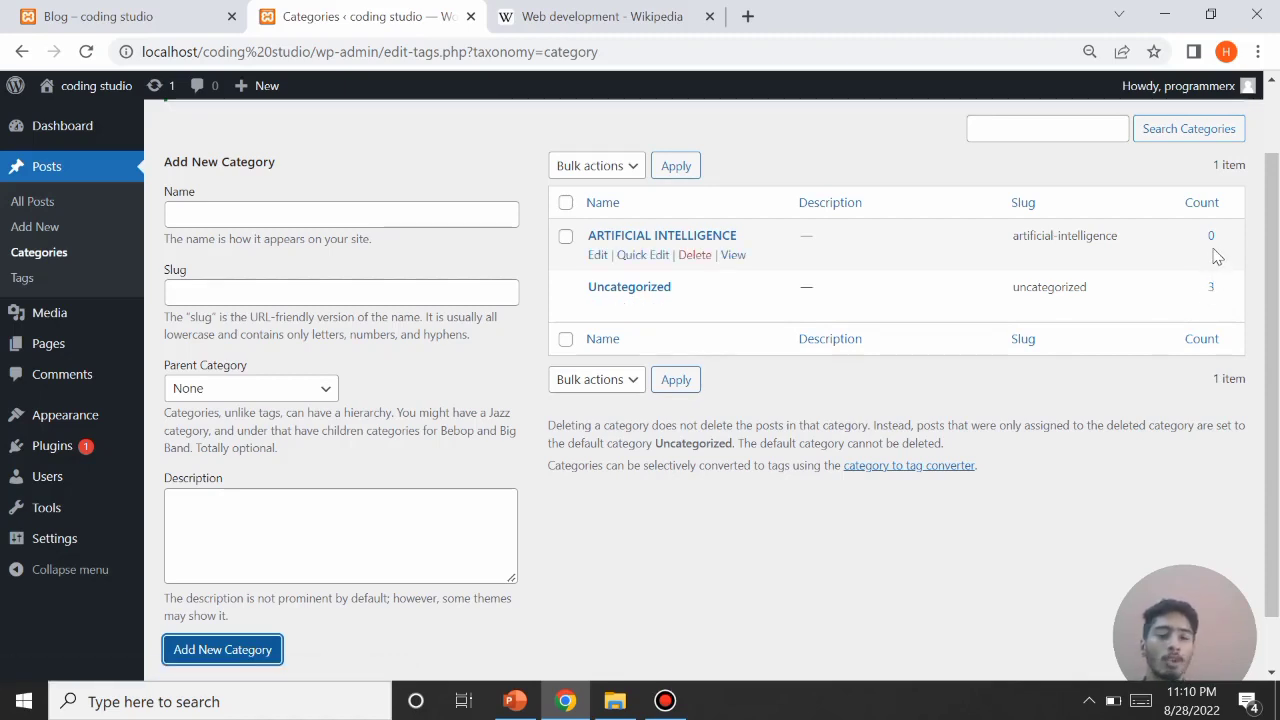
left_click(381, 214)
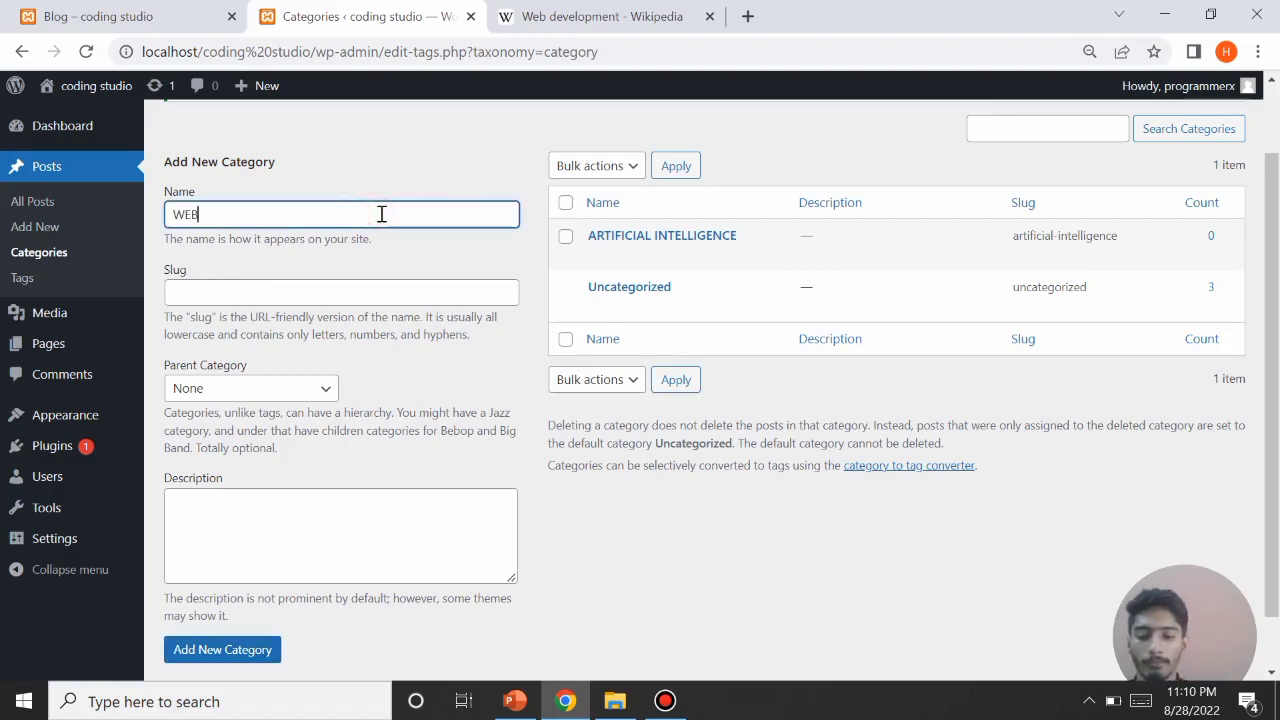
type("WEB DEVELOPMENT")
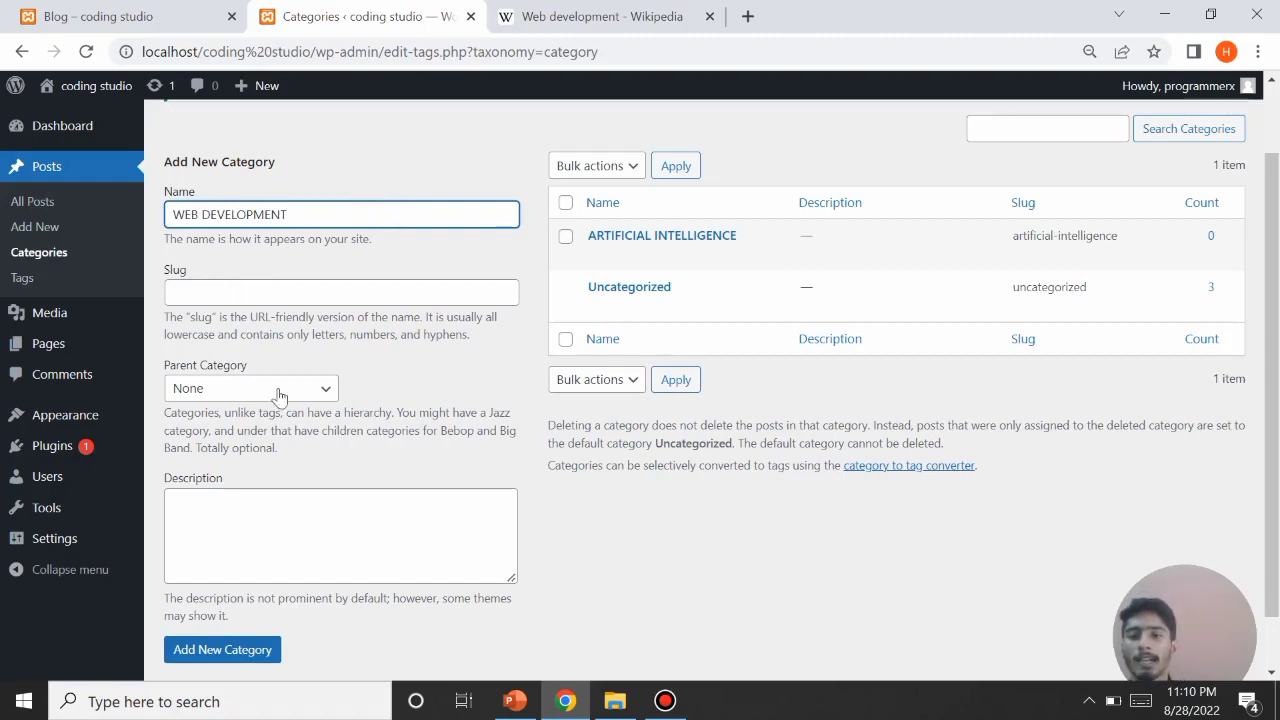
scroll(305, 446, "down", 1)
left_click(246, 582)
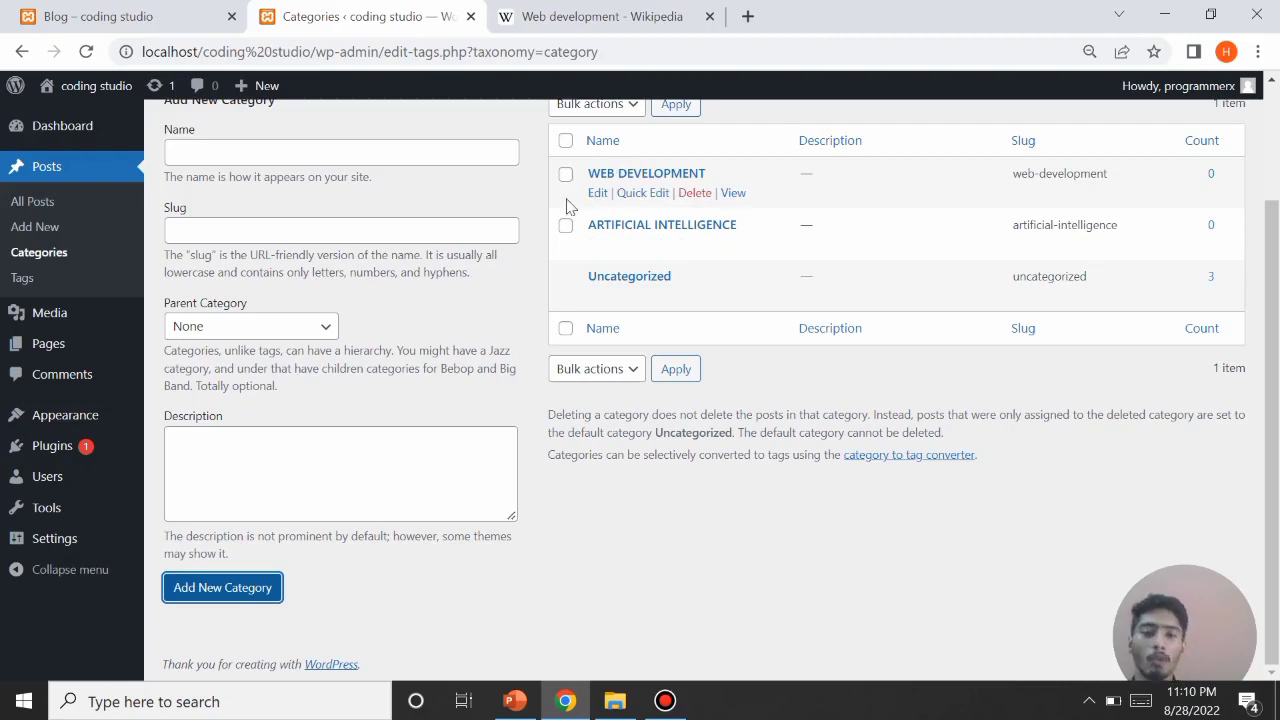
Step: Start a new post from the posts list and title it "Machine learning"
left_click(35, 203)
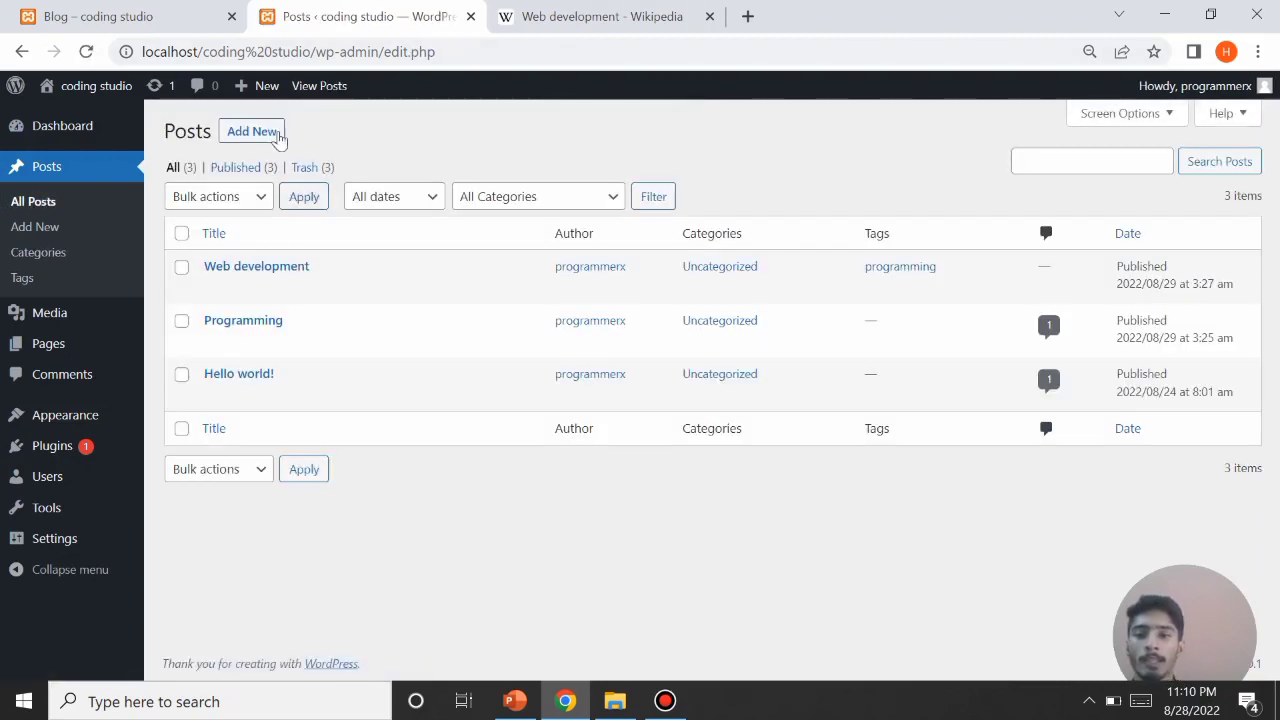
left_click(253, 137)
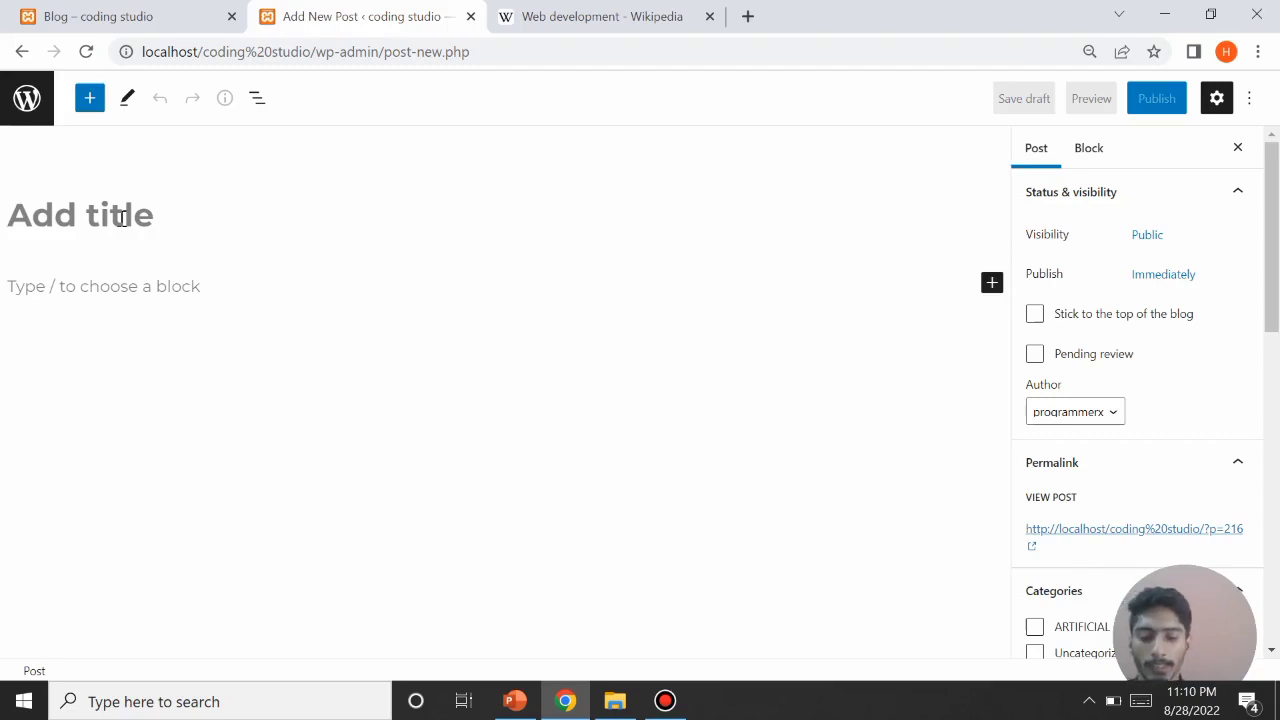
type("Machi")
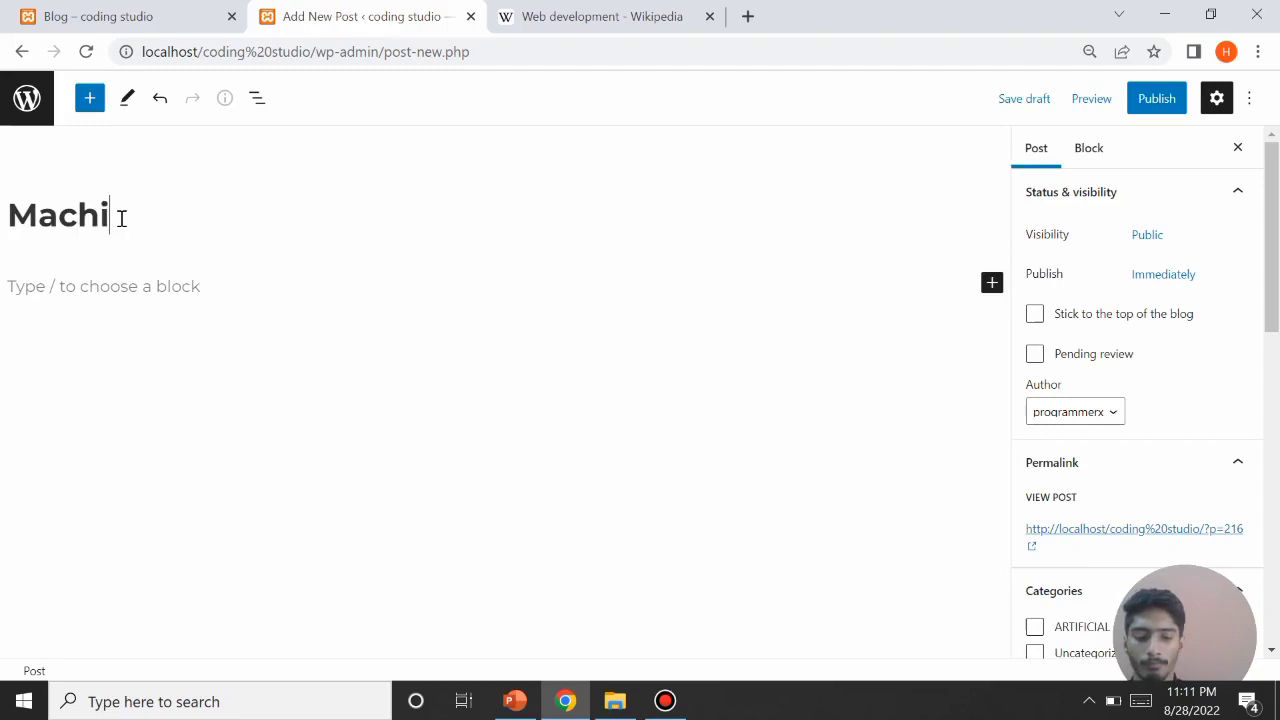
type("ne learning")
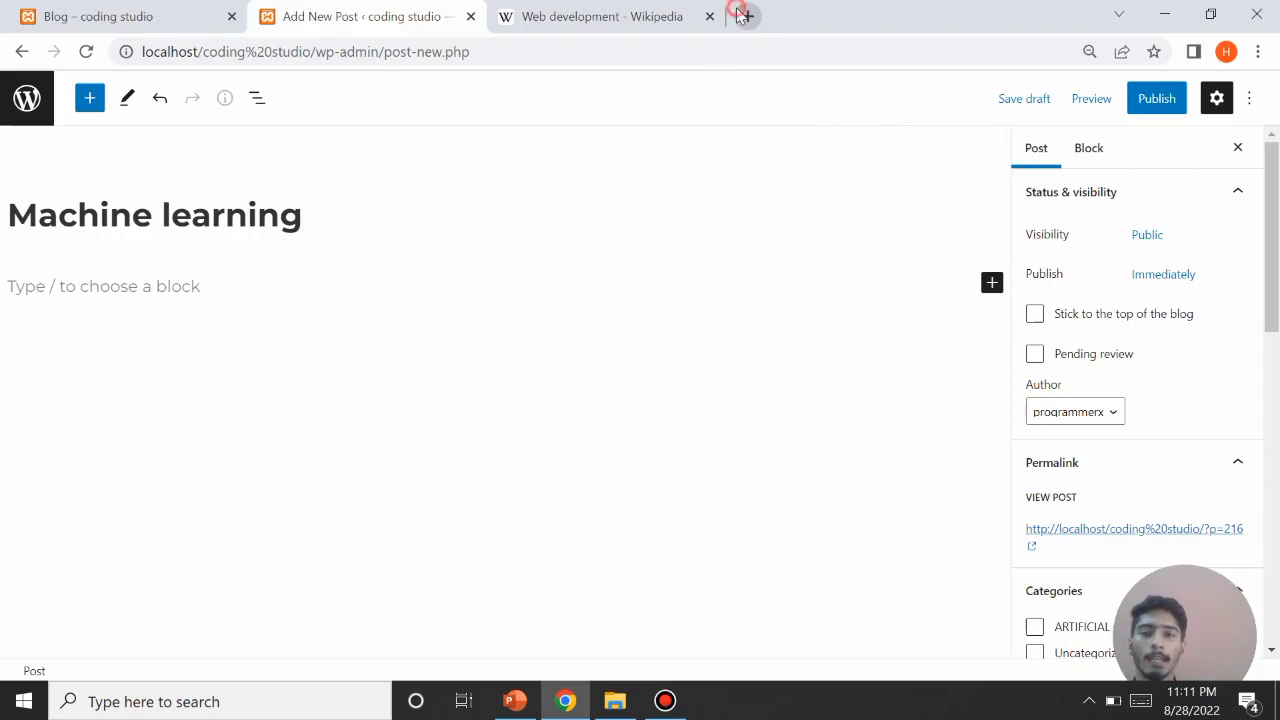
Step: Close the Web development Wikipedia article and search Google for "machine learning wikipedia" in a new tab
left_click(745, 16)
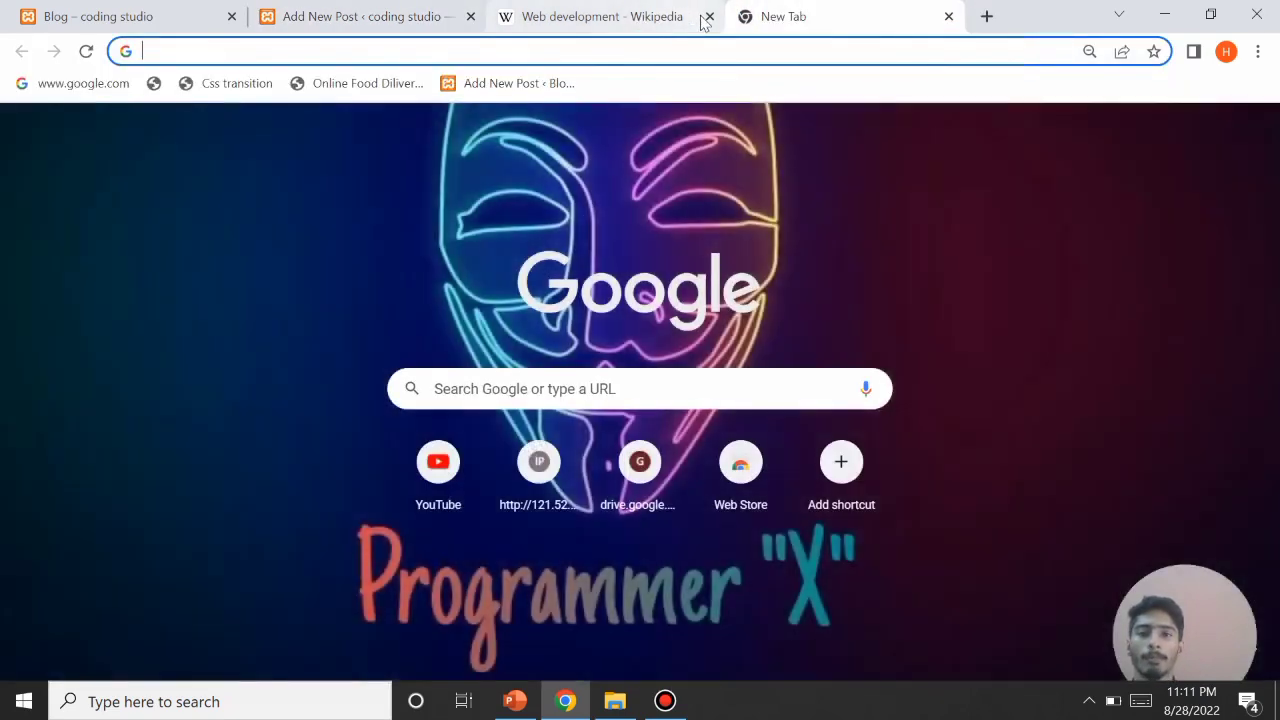
left_click(700, 20)
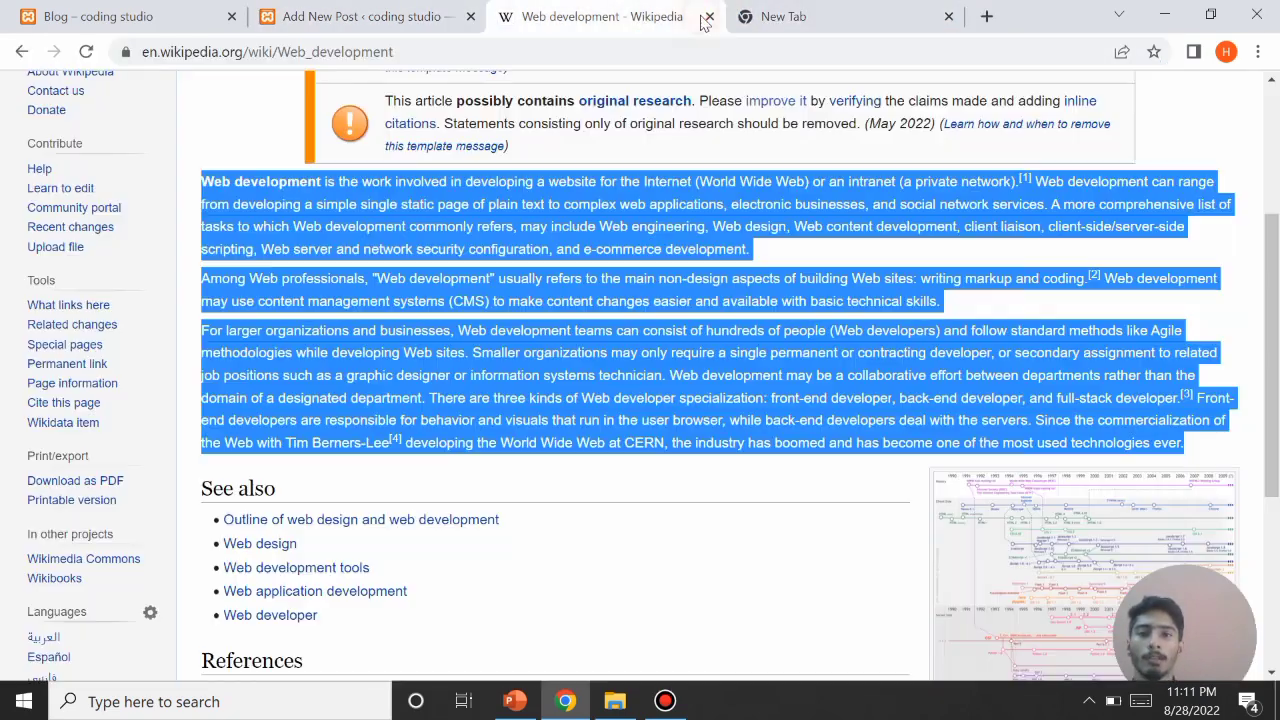
left_click(708, 17)
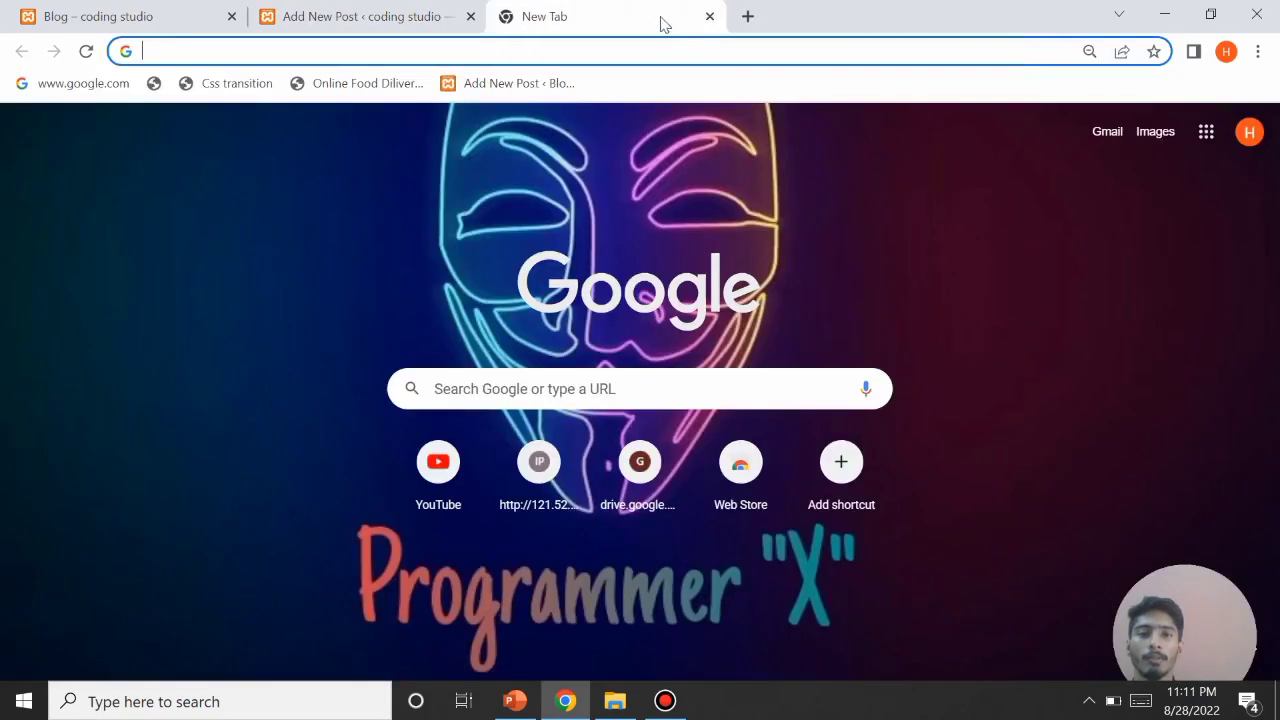
left_click(497, 52)
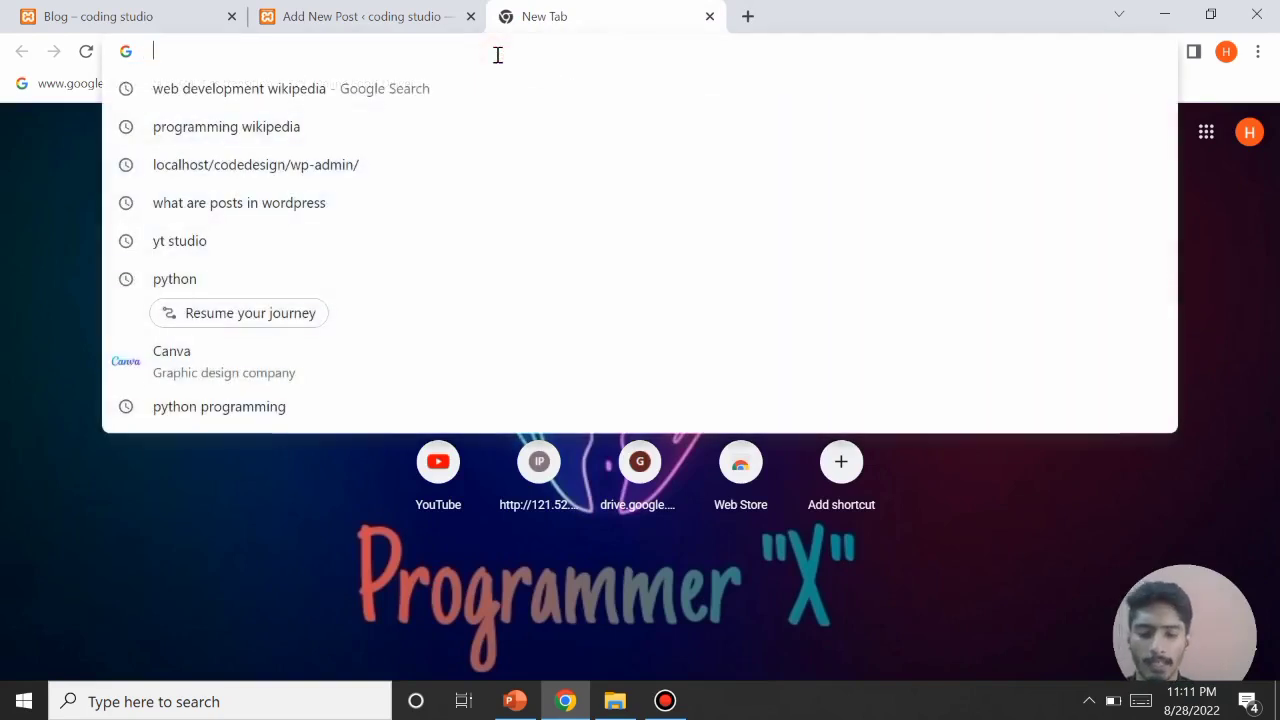
type("machine learning wiki")
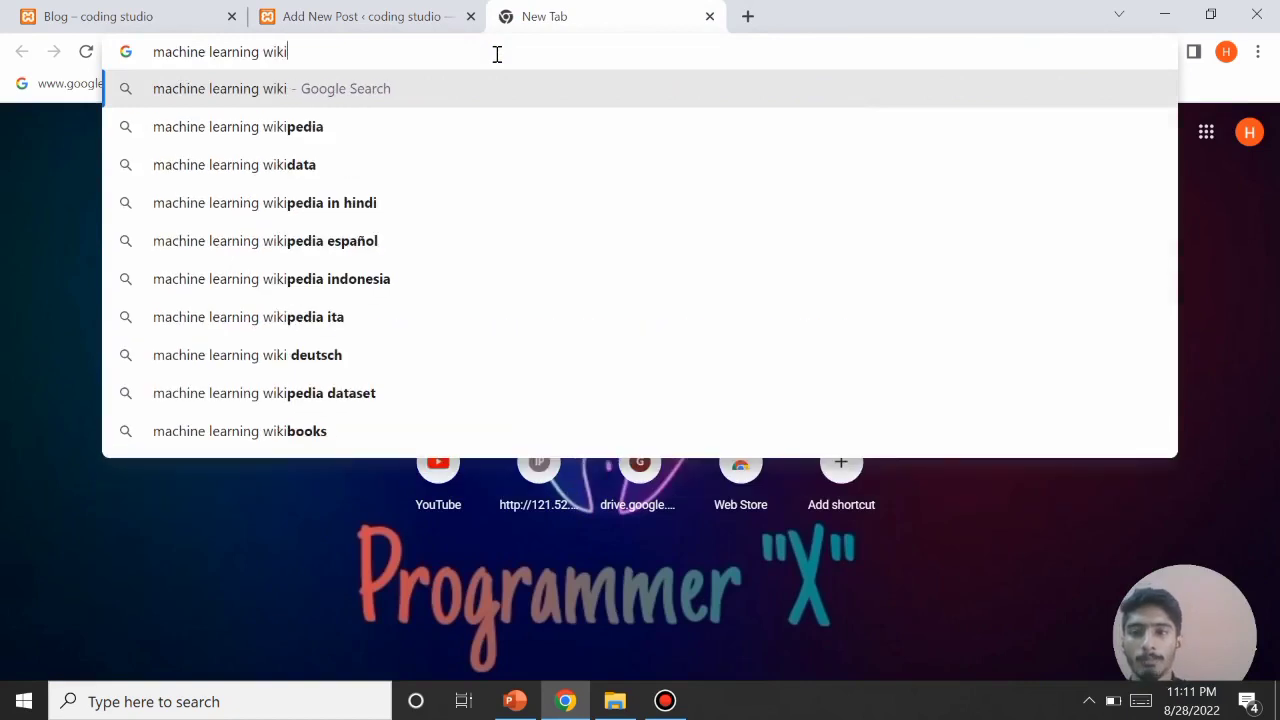
left_click(425, 130)
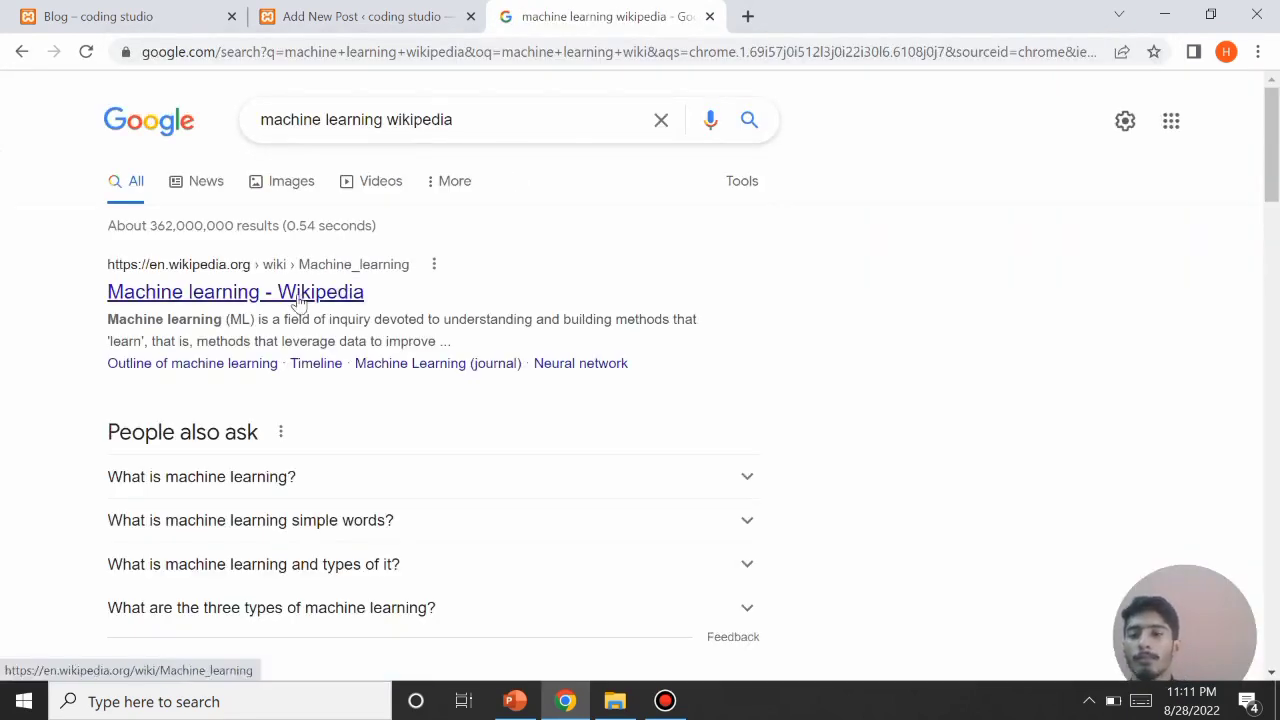
Step: Copy the two introductory paragraphs of Wikipedia's Machine learning article into the body of the Machine learning post
left_click(491, 297)
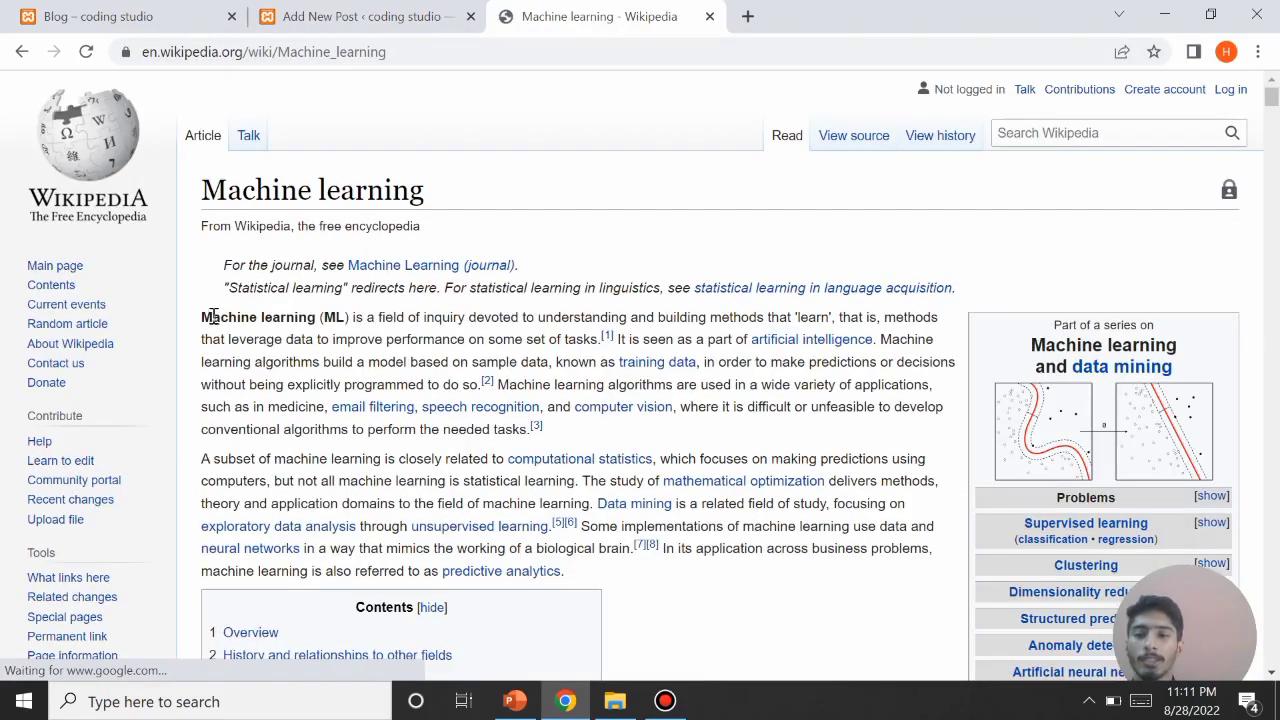
left_click_drag(201, 316, 693, 572)
key("ctrl+c")
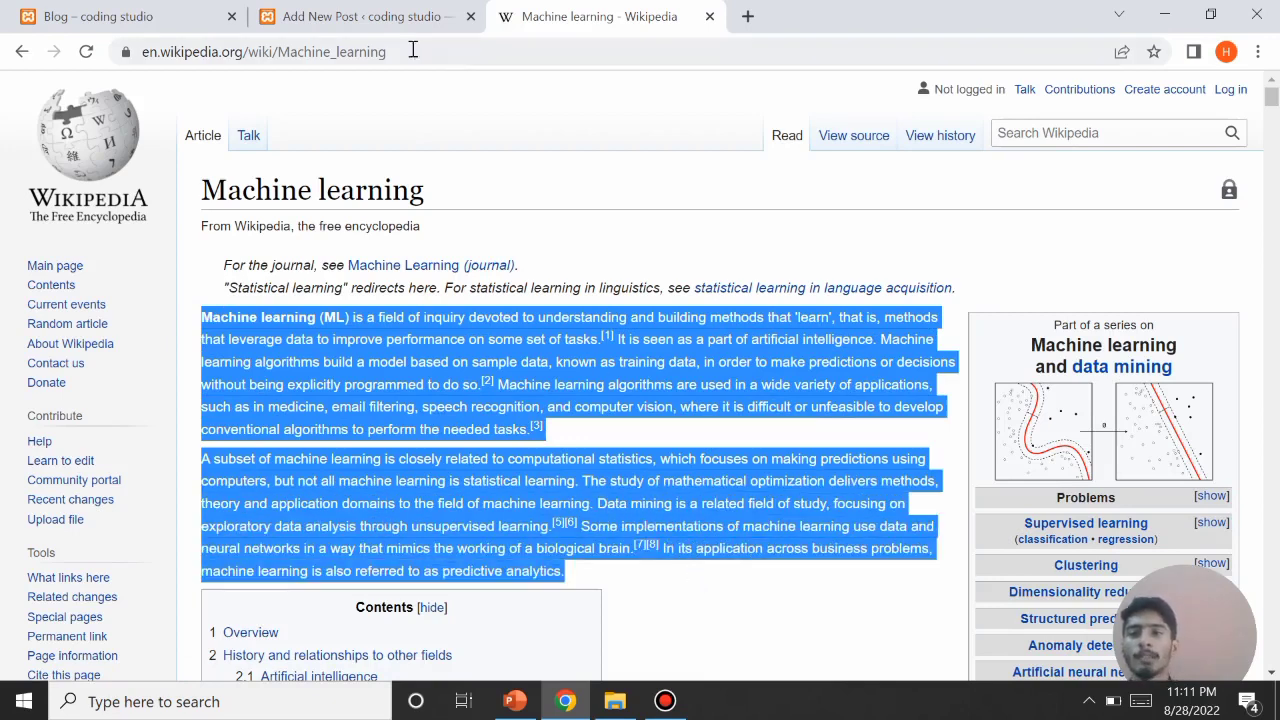
left_click(365, 20)
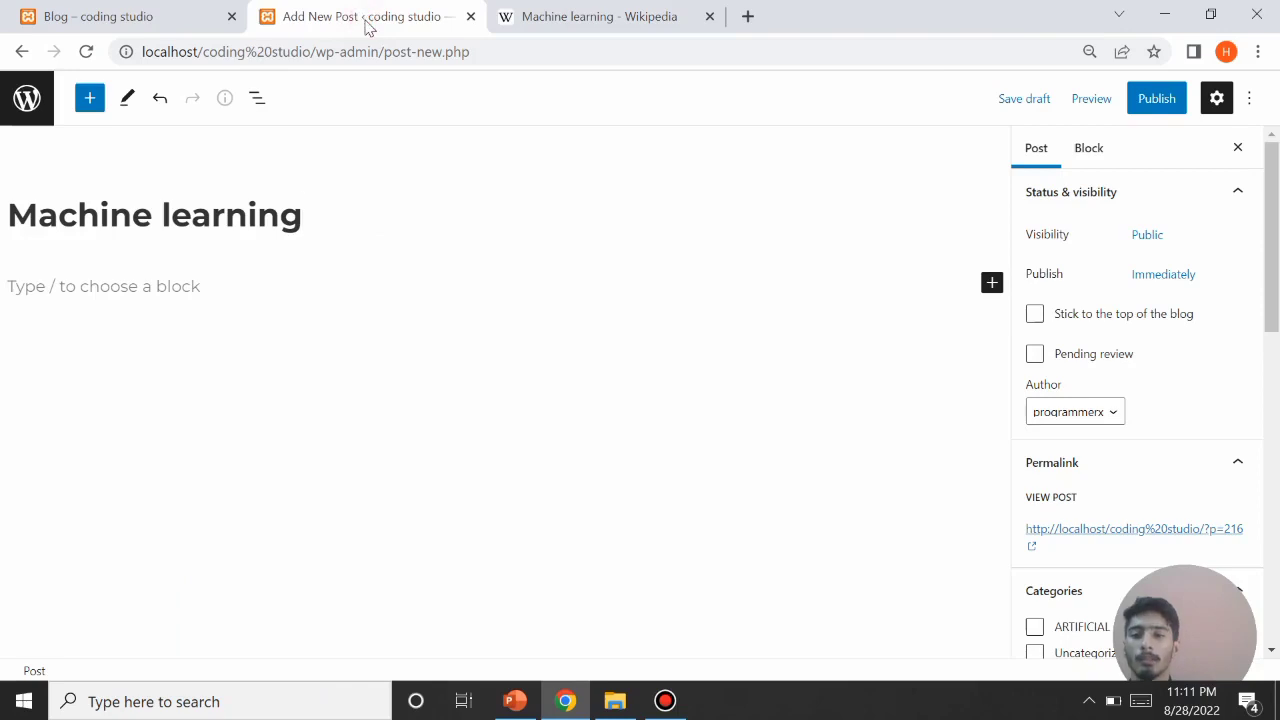
left_click(67, 297)
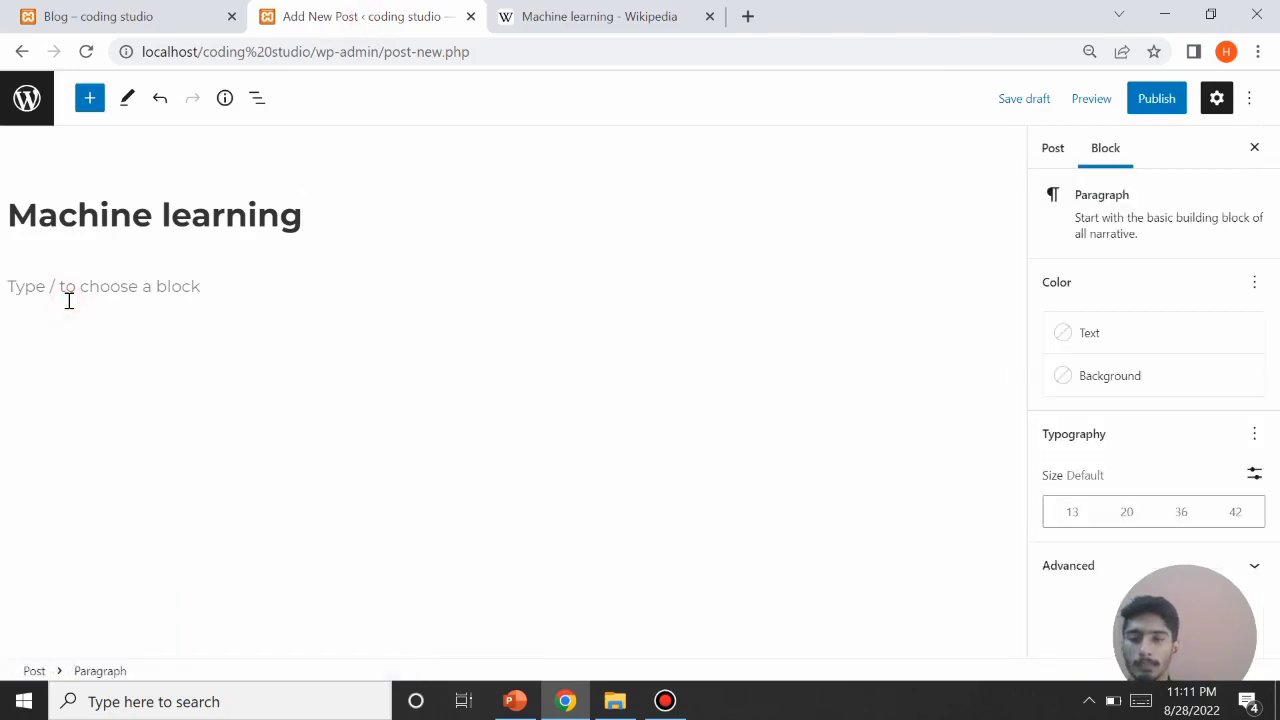
key("ctrl+v")
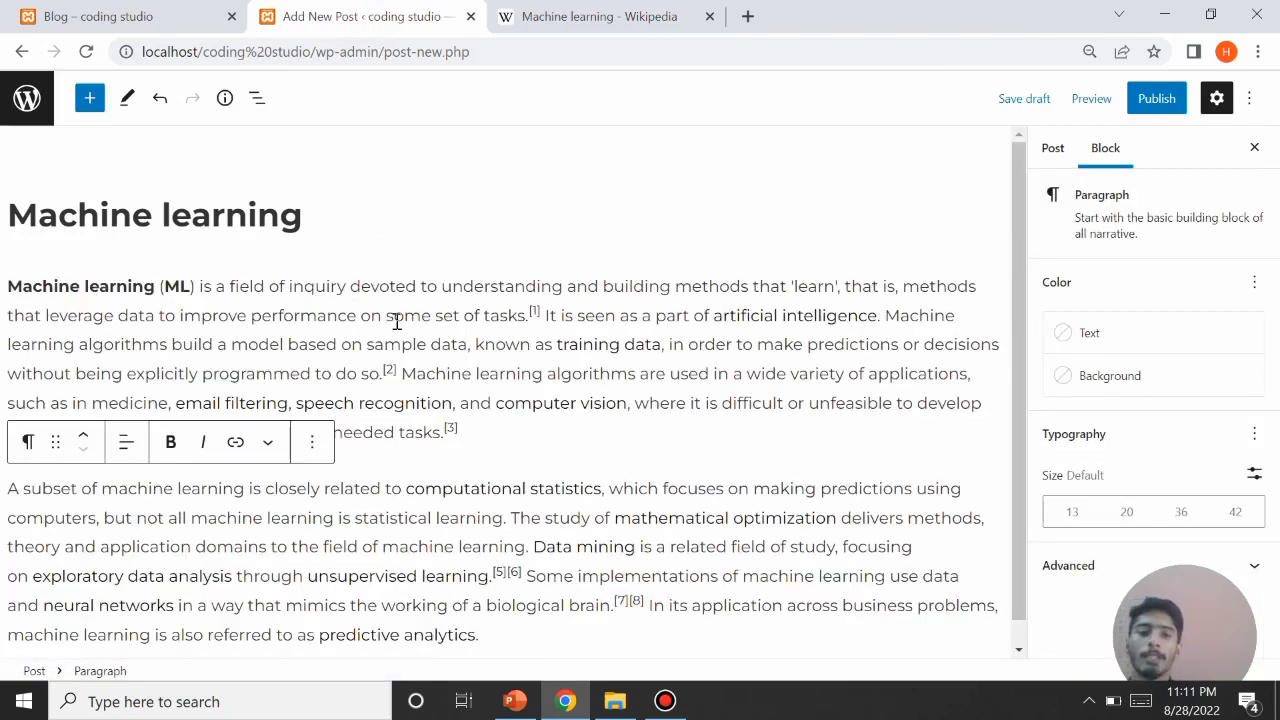
scroll(477, 358, "down", 1)
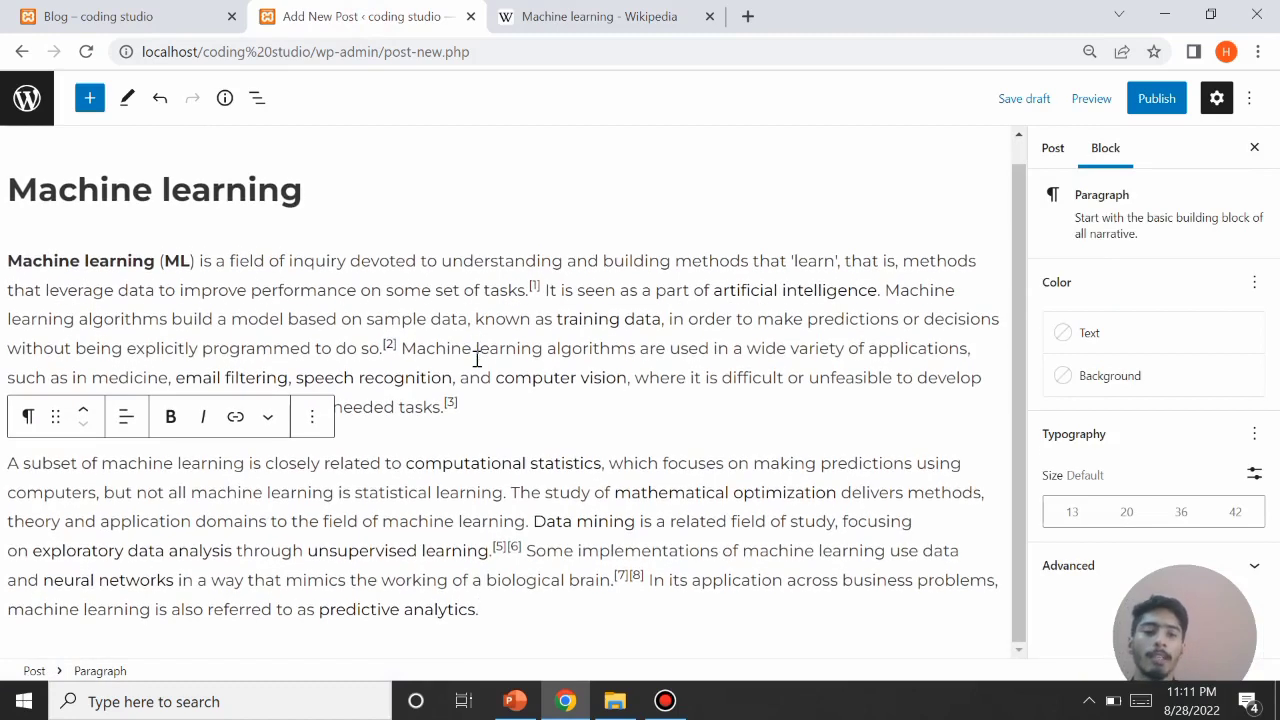
Step: Set the s1.jpg image of a phone's app icons from the media library as the post's featured image
left_click(1052, 149)
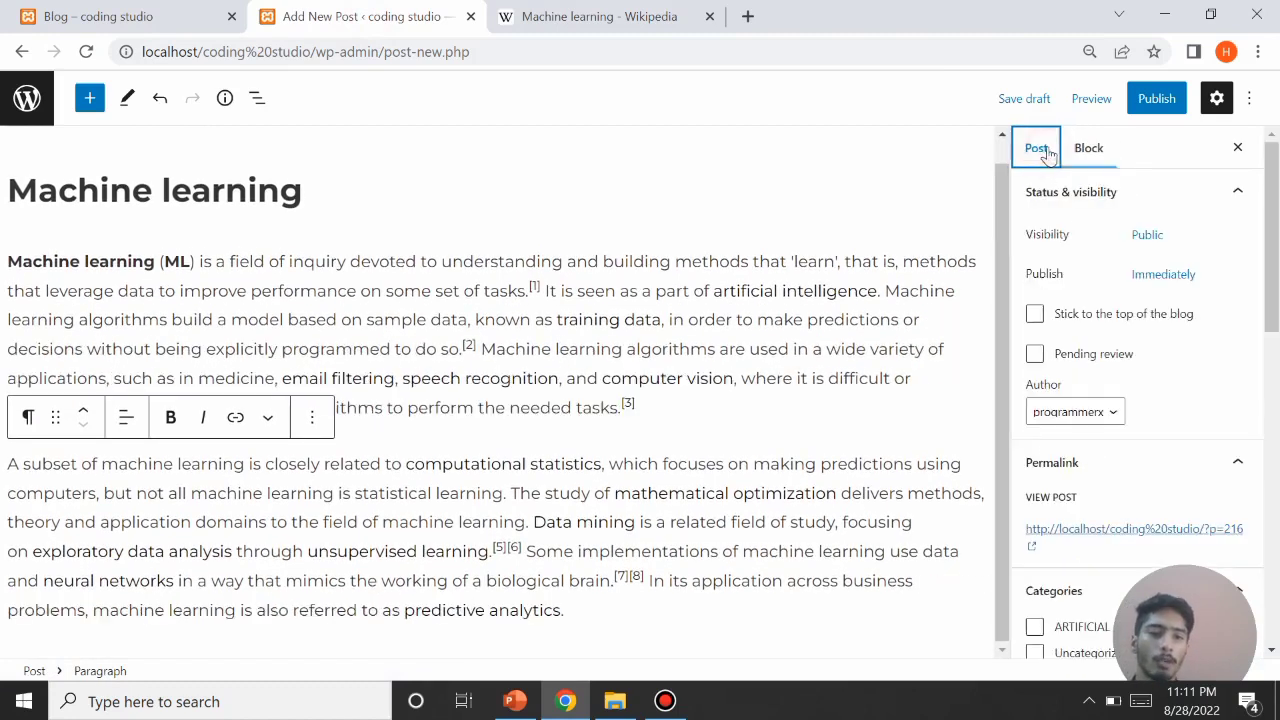
scroll(1087, 316, "down", 3)
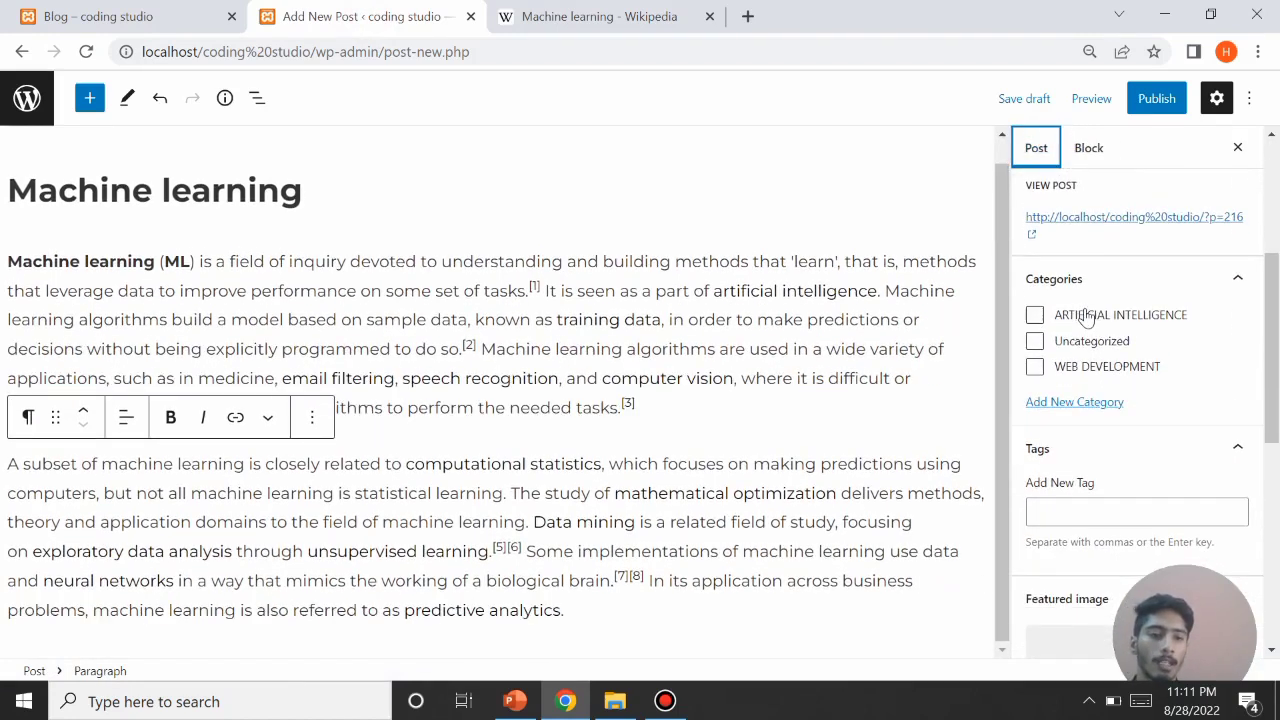
scroll(1087, 316, "down", 4)
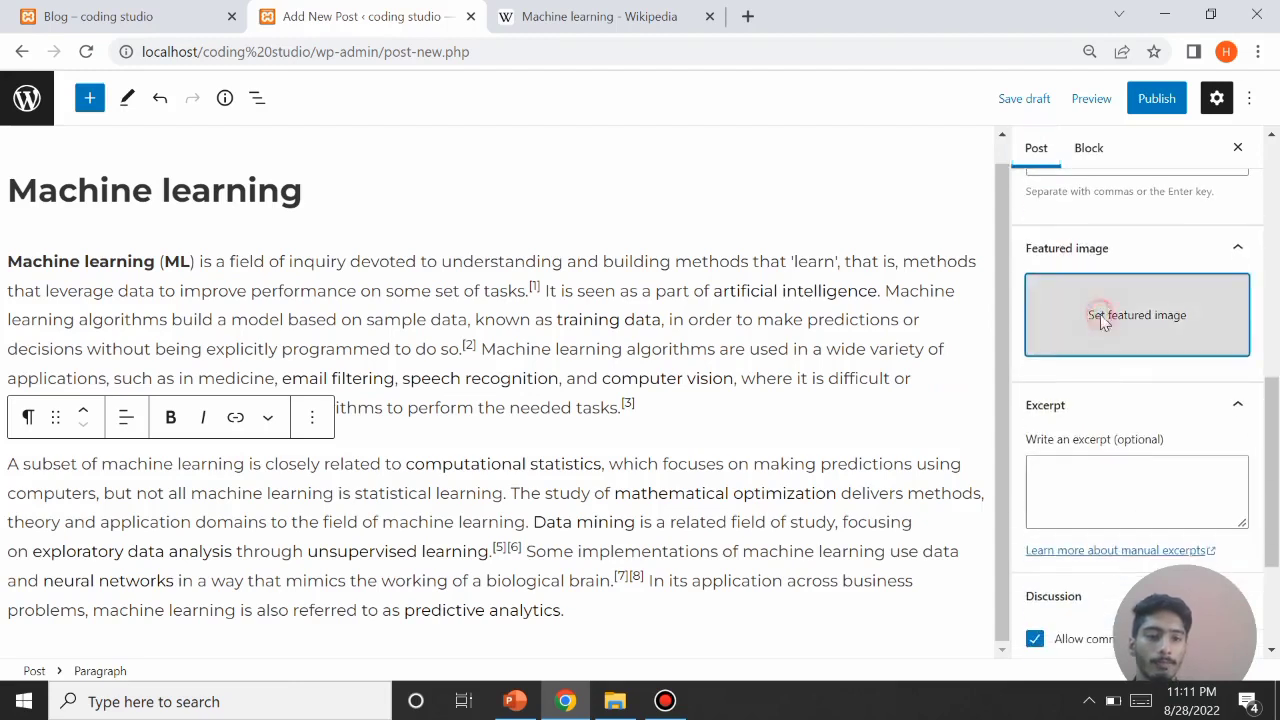
left_click(1089, 318)
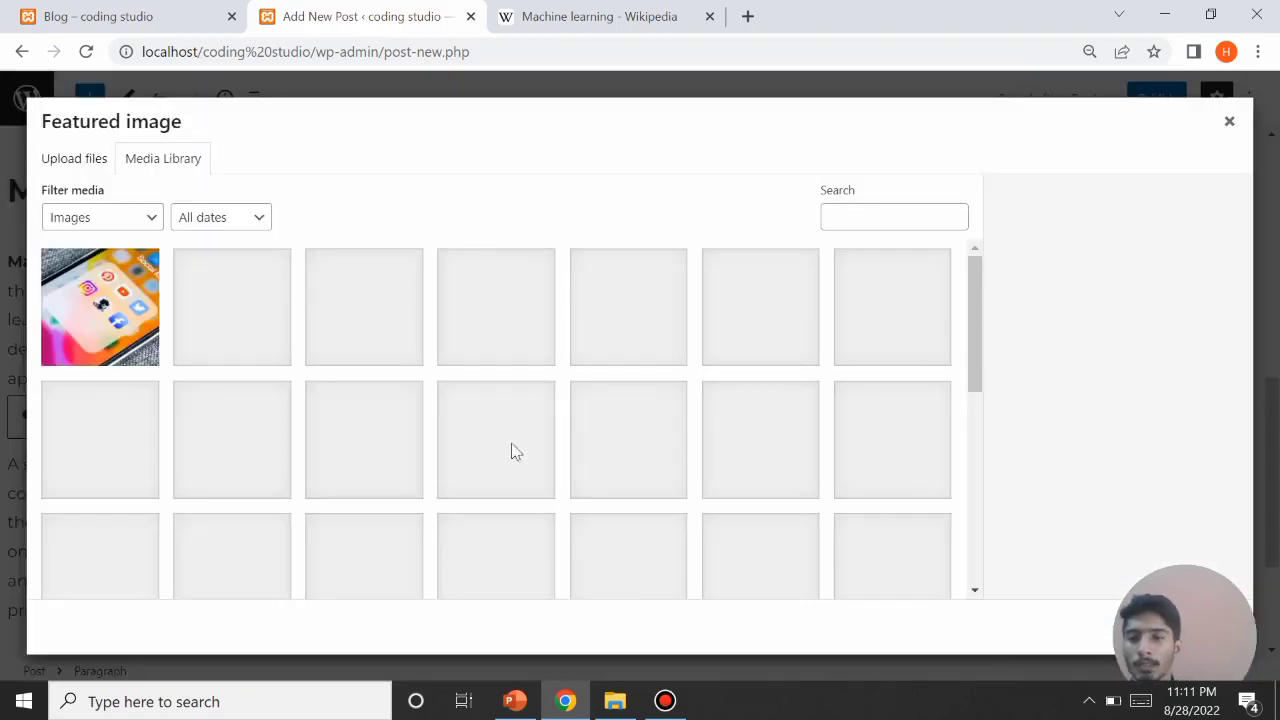
left_click_drag(975, 313, 889, 671)
left_click_drag(968, 505, 954, 349)
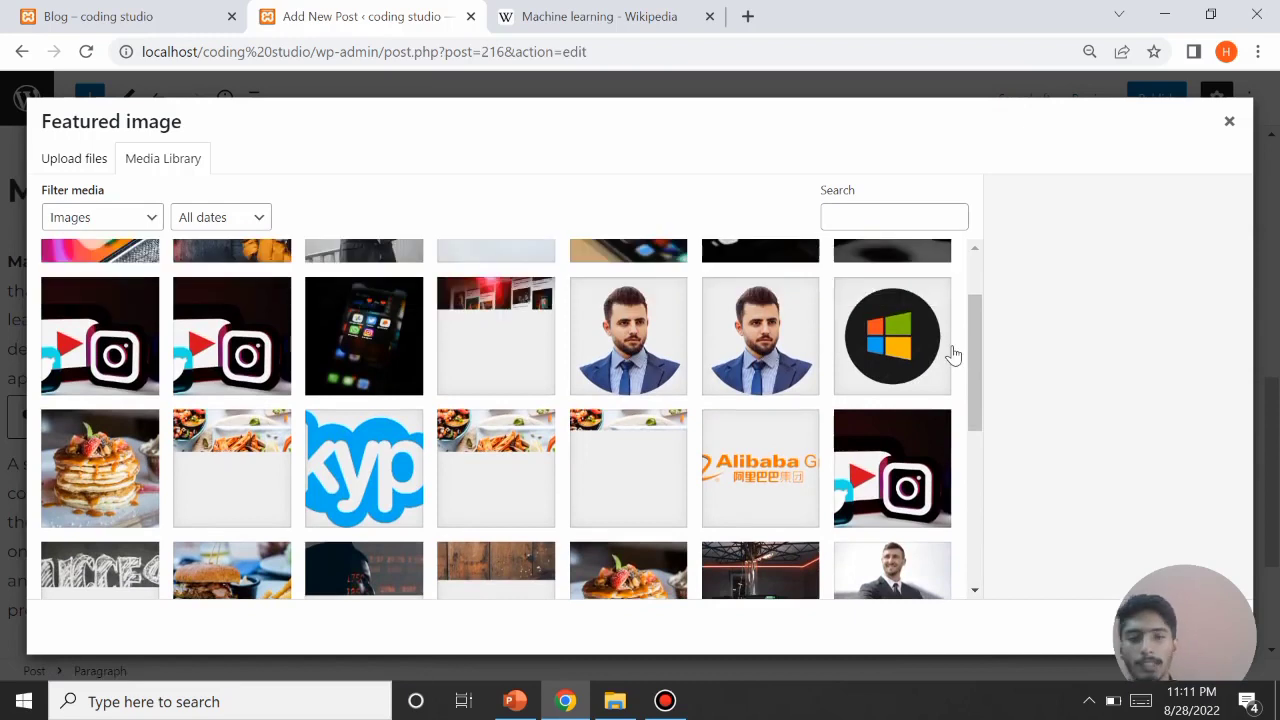
left_click_drag(977, 358, 969, 323)
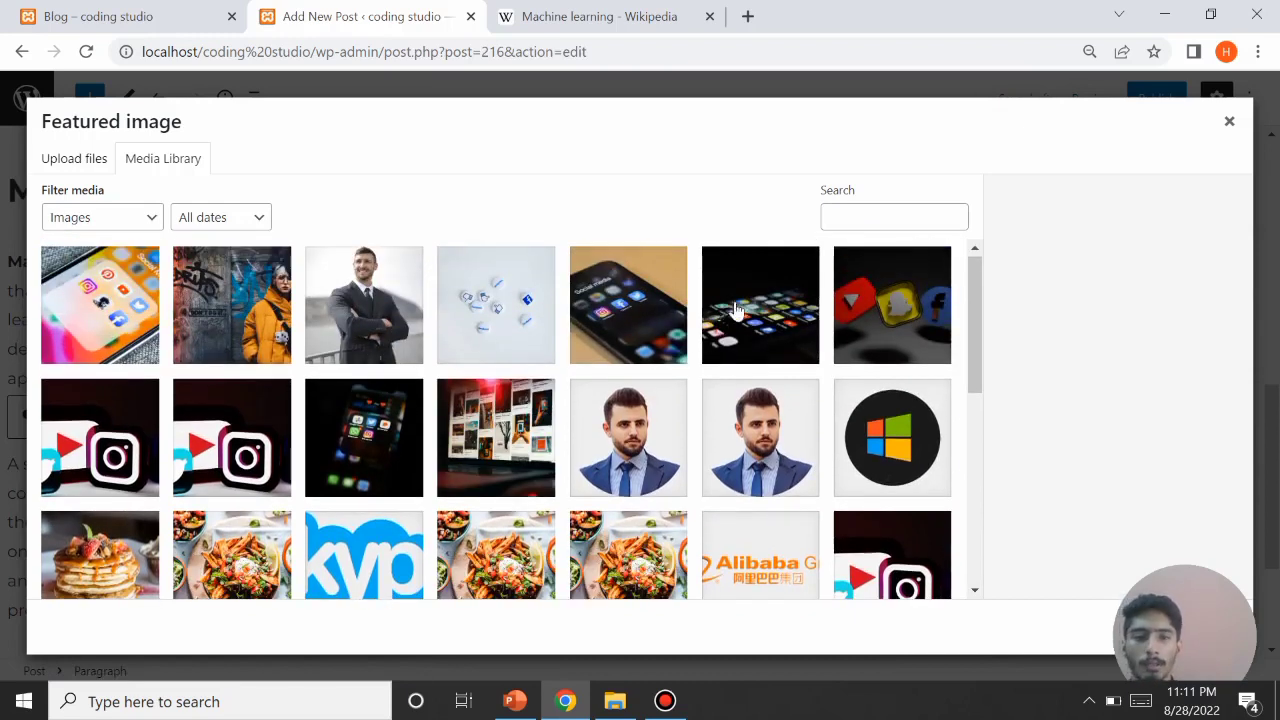
left_click(800, 318)
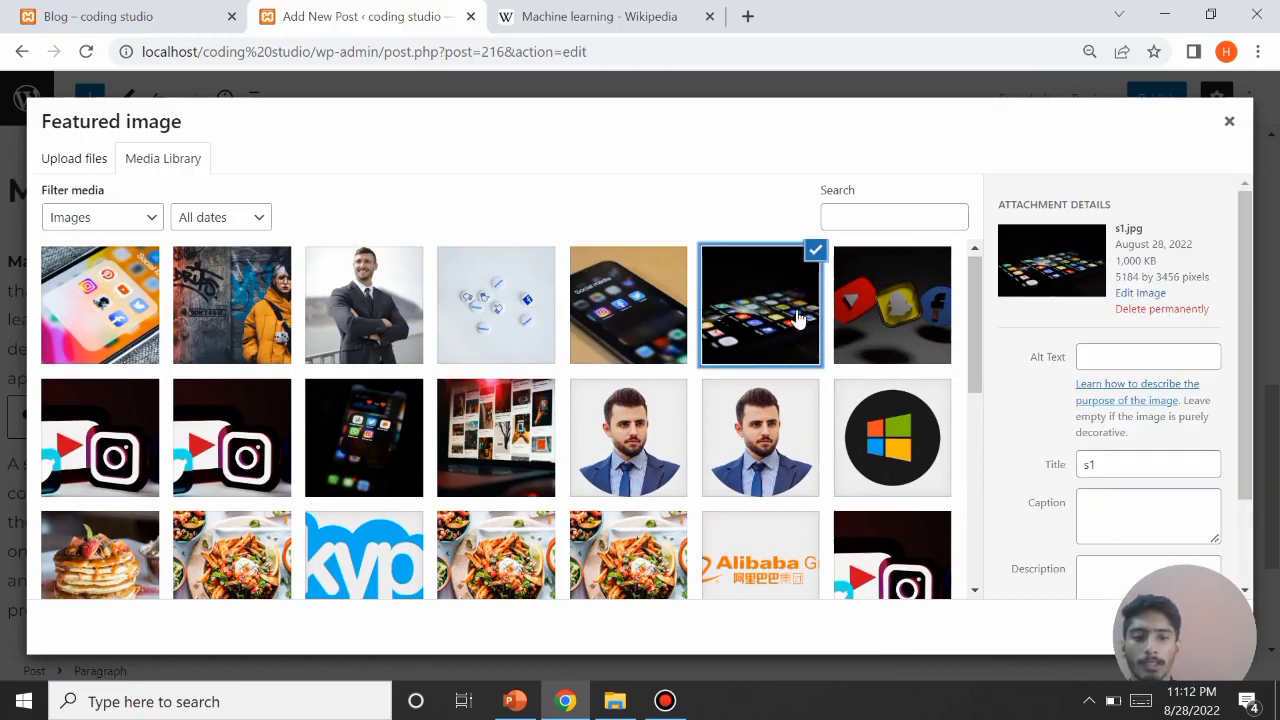
scroll(1155, 455, "down", 1)
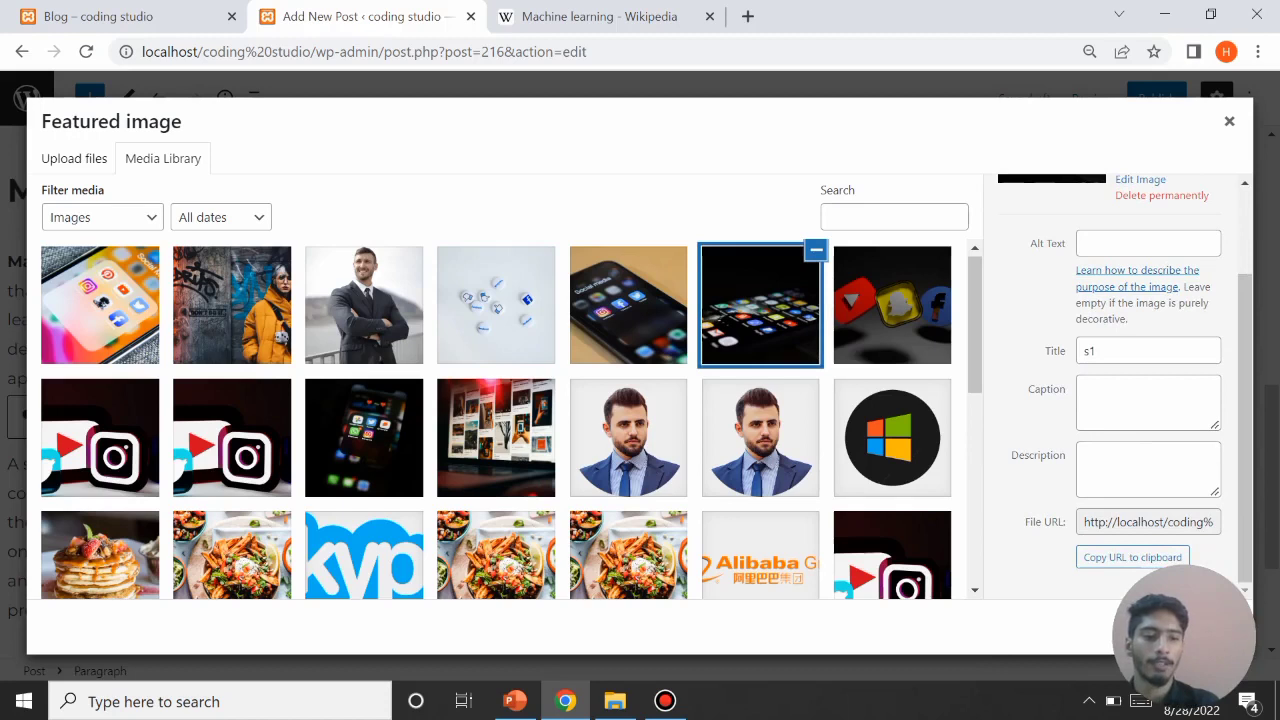
left_click(1175, 627)
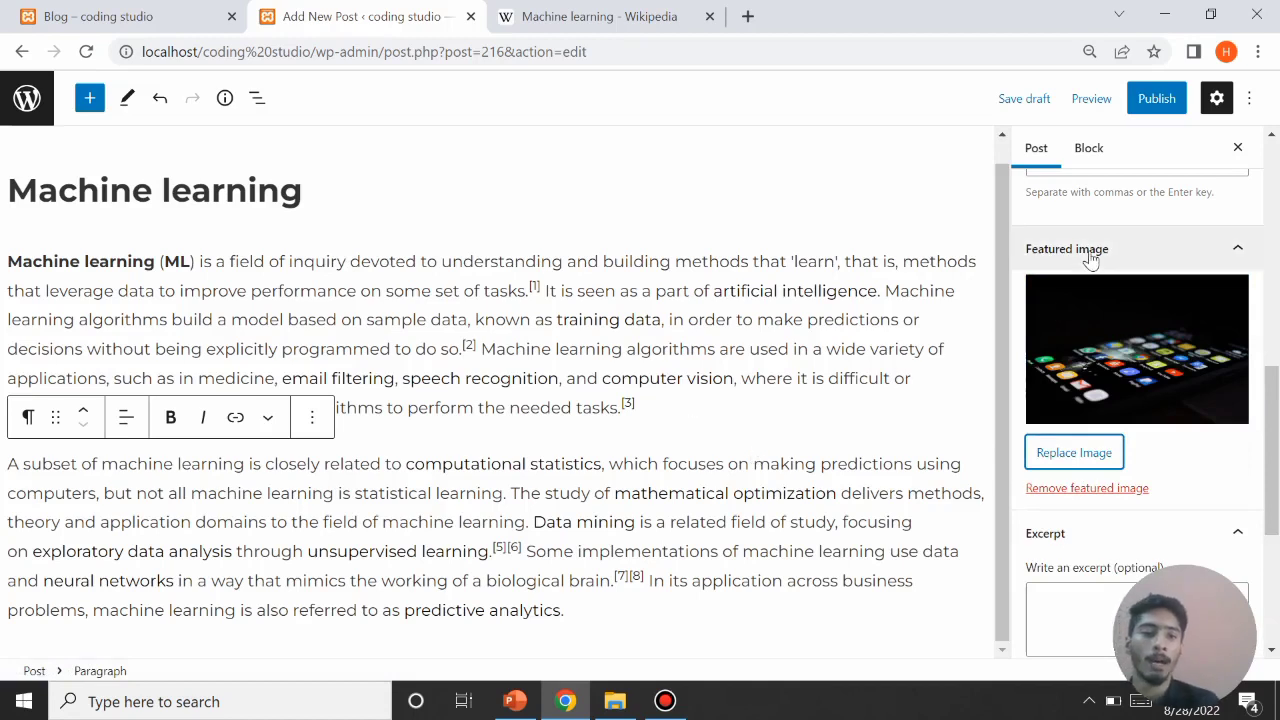
Step: Assign the Machine learning post to the ARTIFICIAL INTELLIGENCE category
scroll(1089, 255, "up", 3)
scroll(1091, 260, "up", 5)
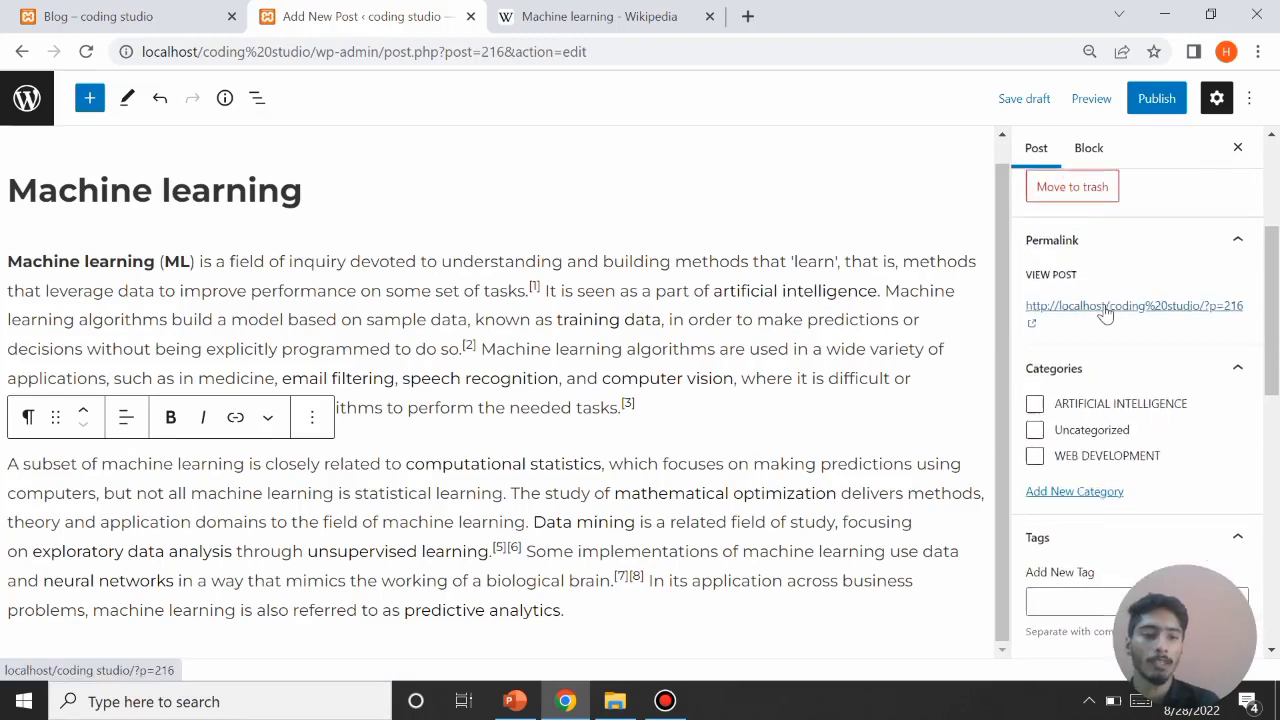
scroll(1110, 320, "up", 1)
left_click(1113, 445)
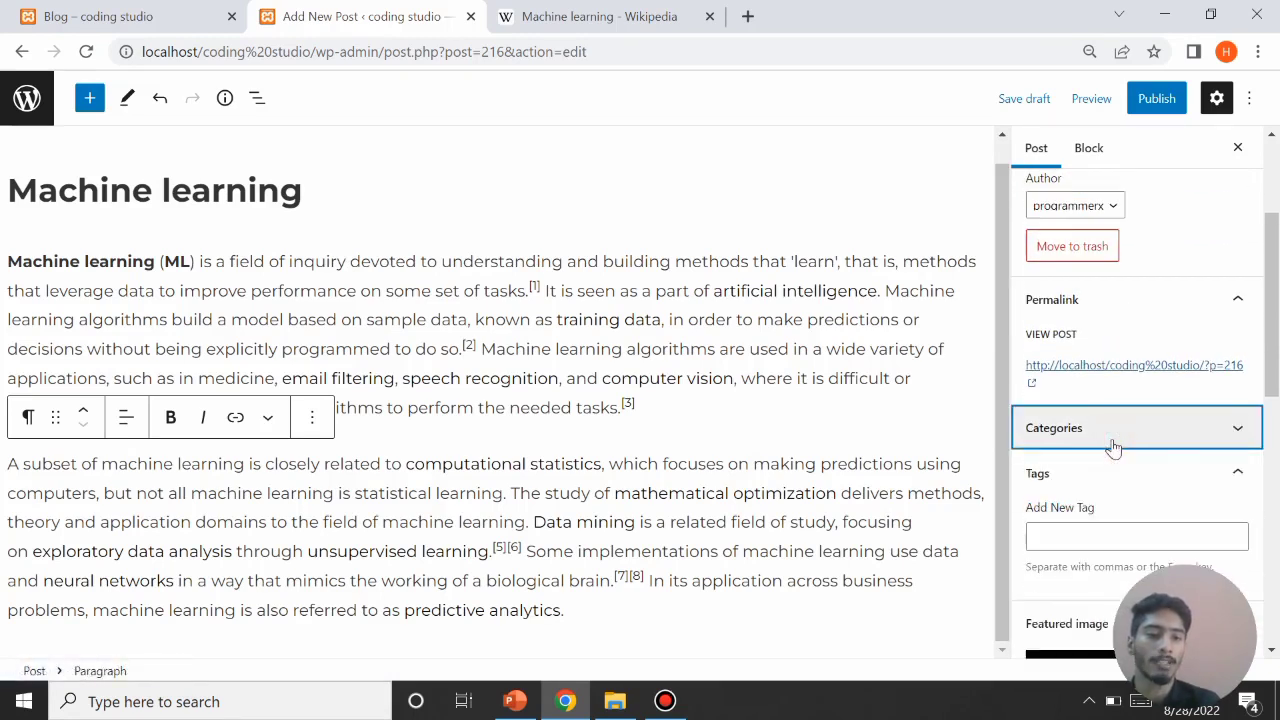
left_click(1113, 445)
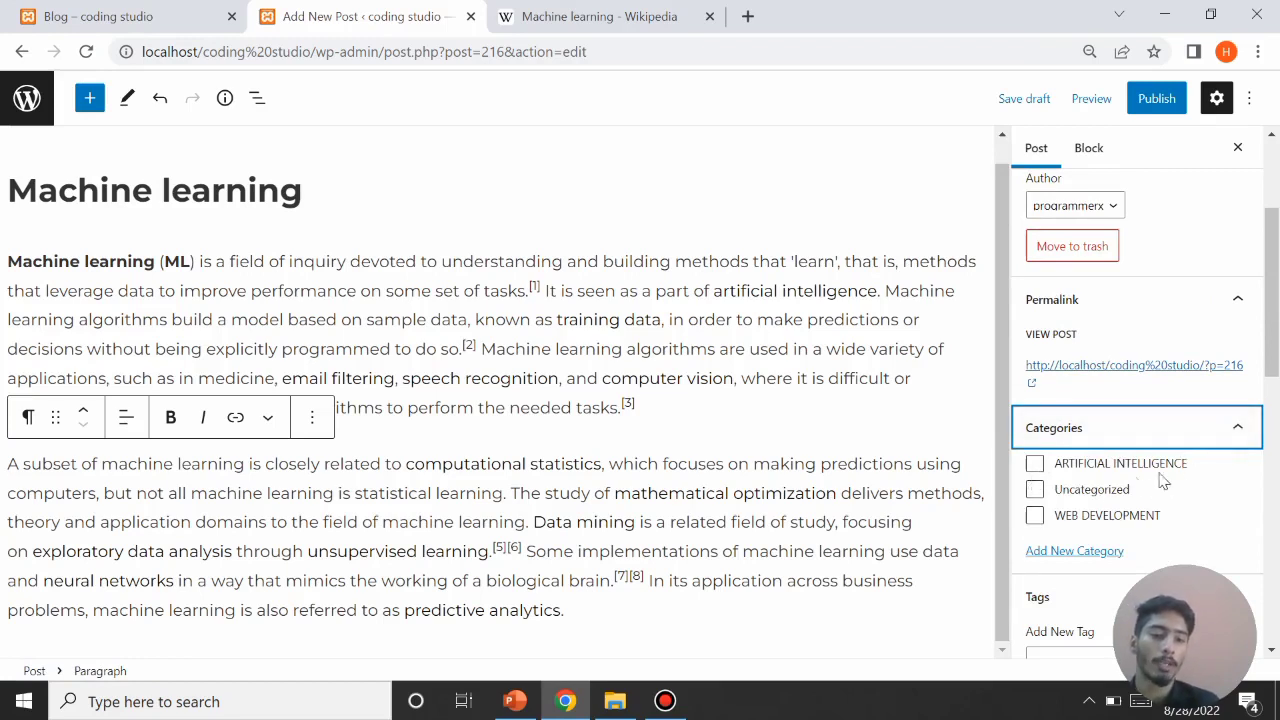
left_click(1034, 464)
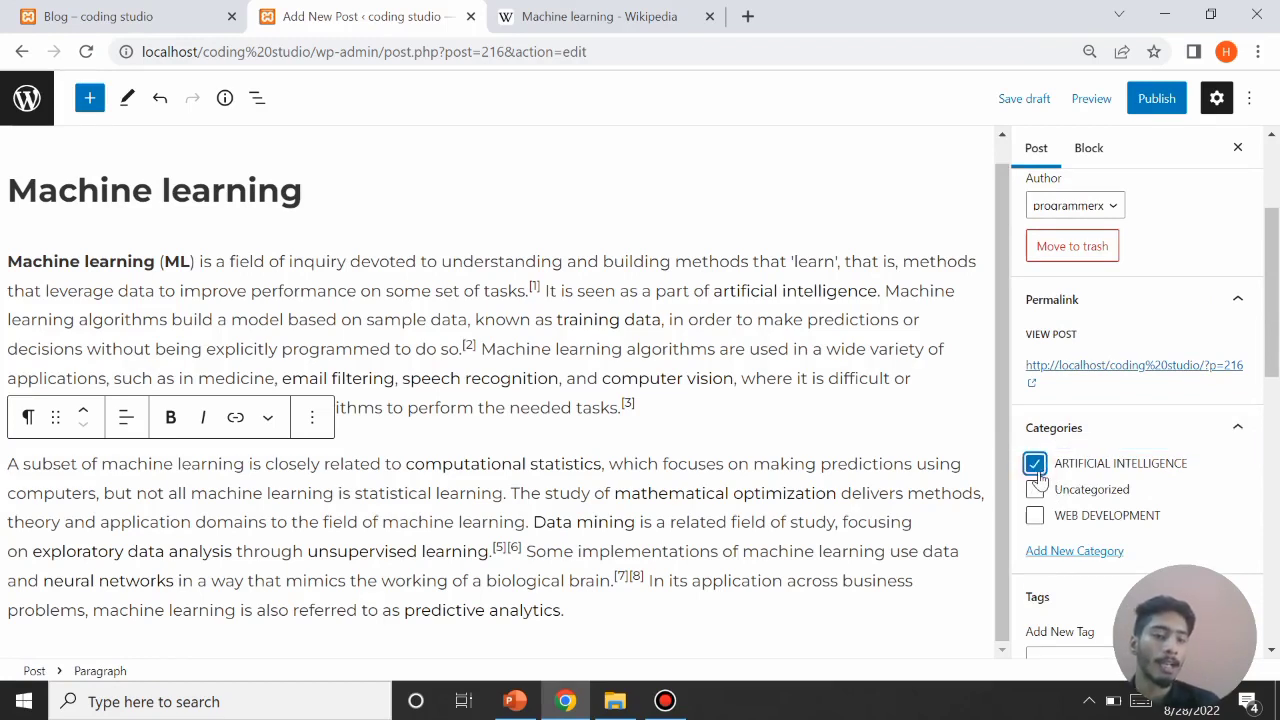
Step: Copy the first sentence of the post body into the excerpt and publish the post
scroll(1131, 497, "down", 1)
scroll(1131, 497, "down", 6)
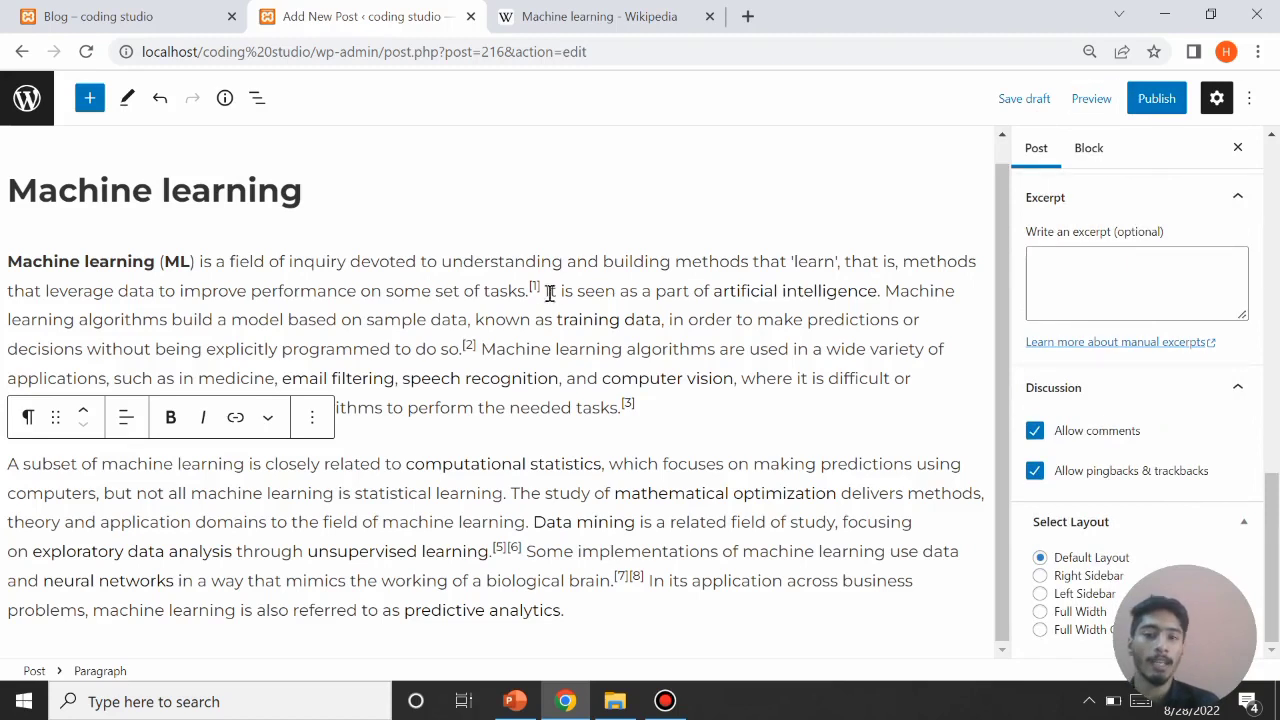
left_click_drag(531, 288, 8, 230)
key("ctrl+c")
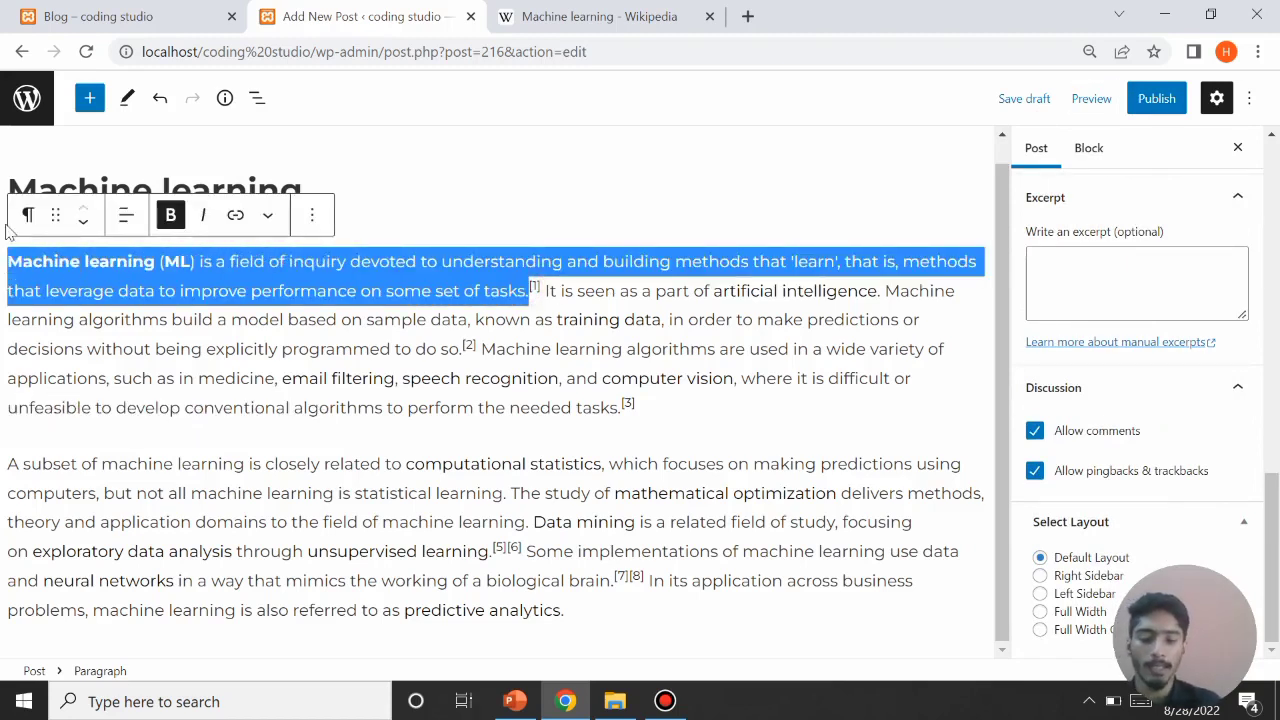
left_click(1071, 271)
key("ctrl+v")
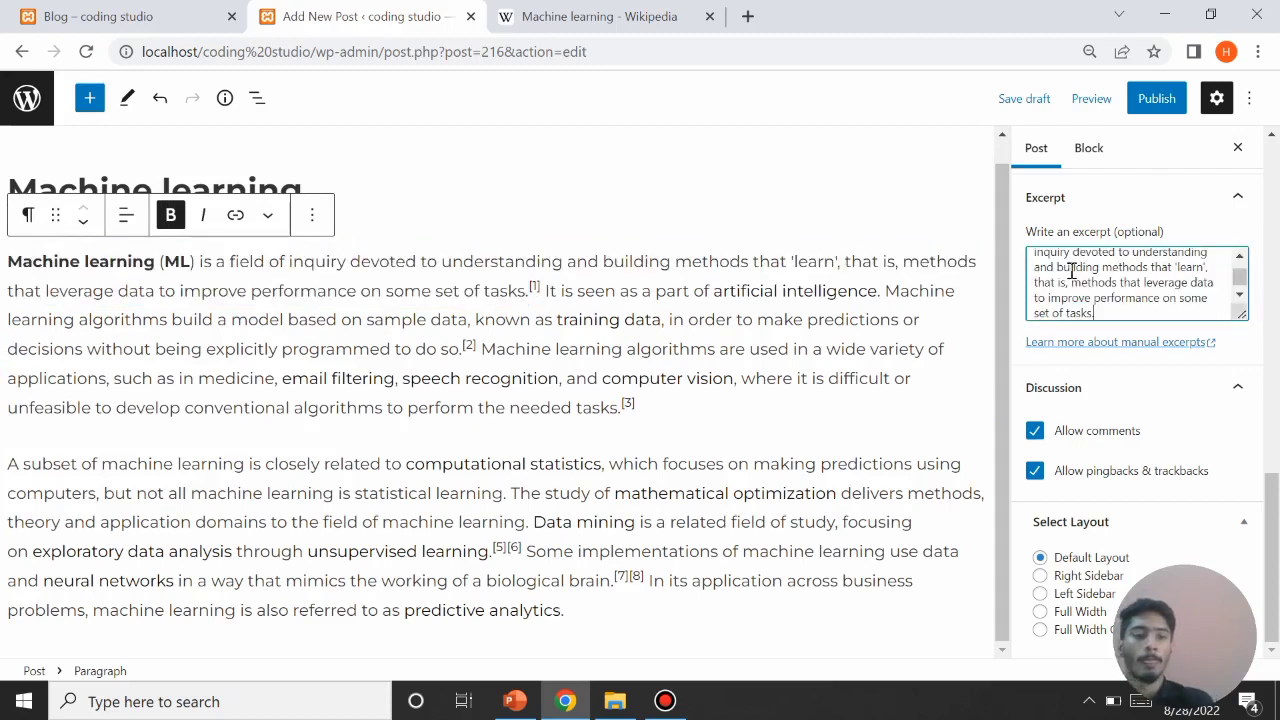
left_click(1160, 99)
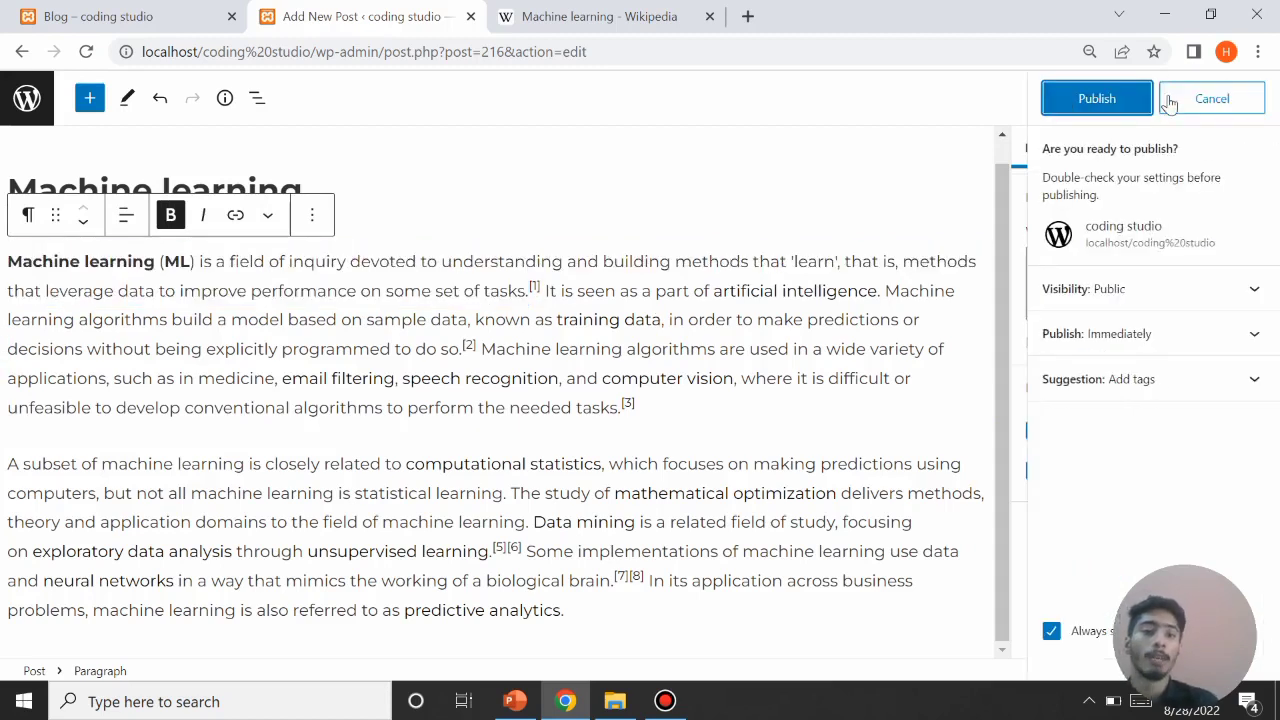
left_click(1104, 100)
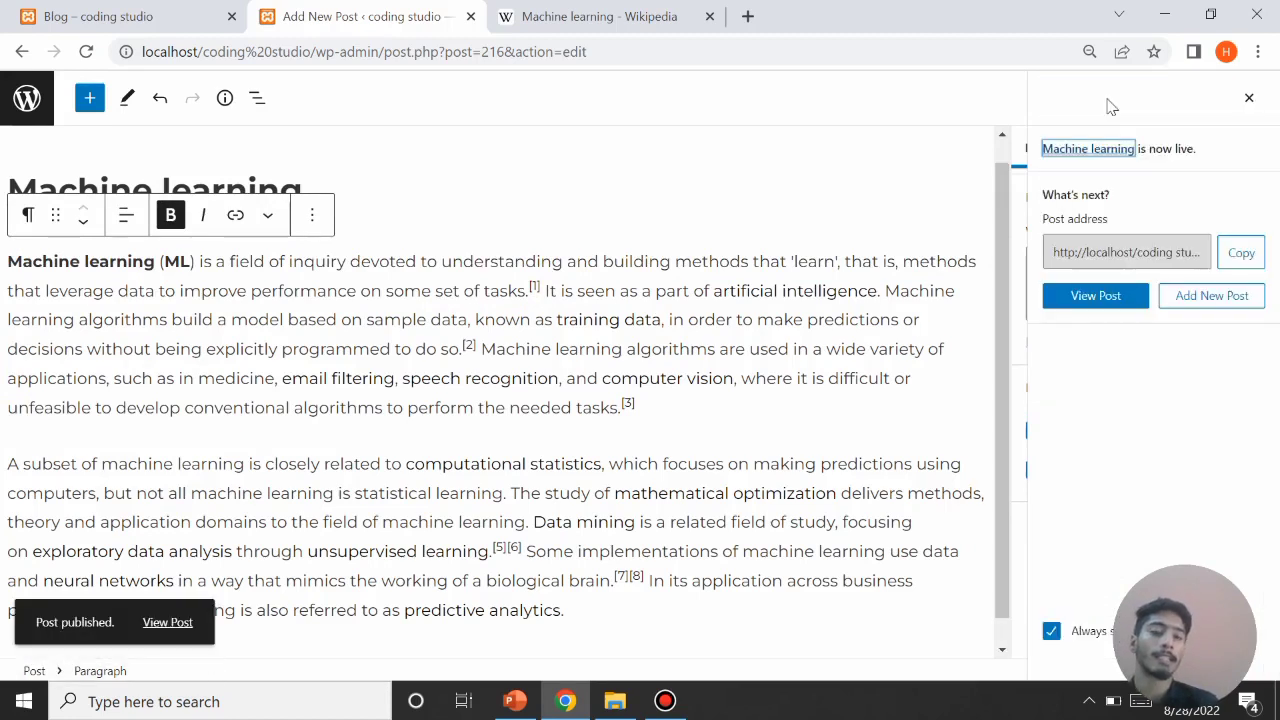
Step: Reload the site's Blog page and open the Machine learning post to review its content down to the category link
left_click(168, 12)
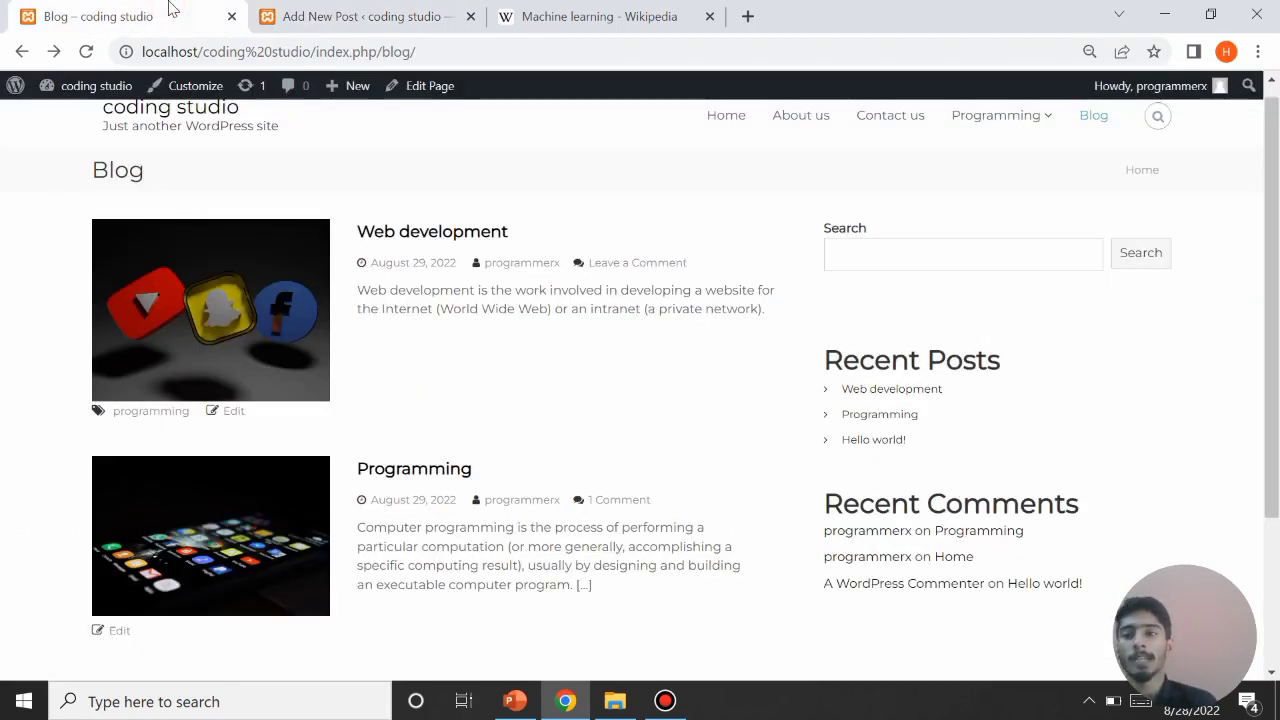
left_click(86, 51)
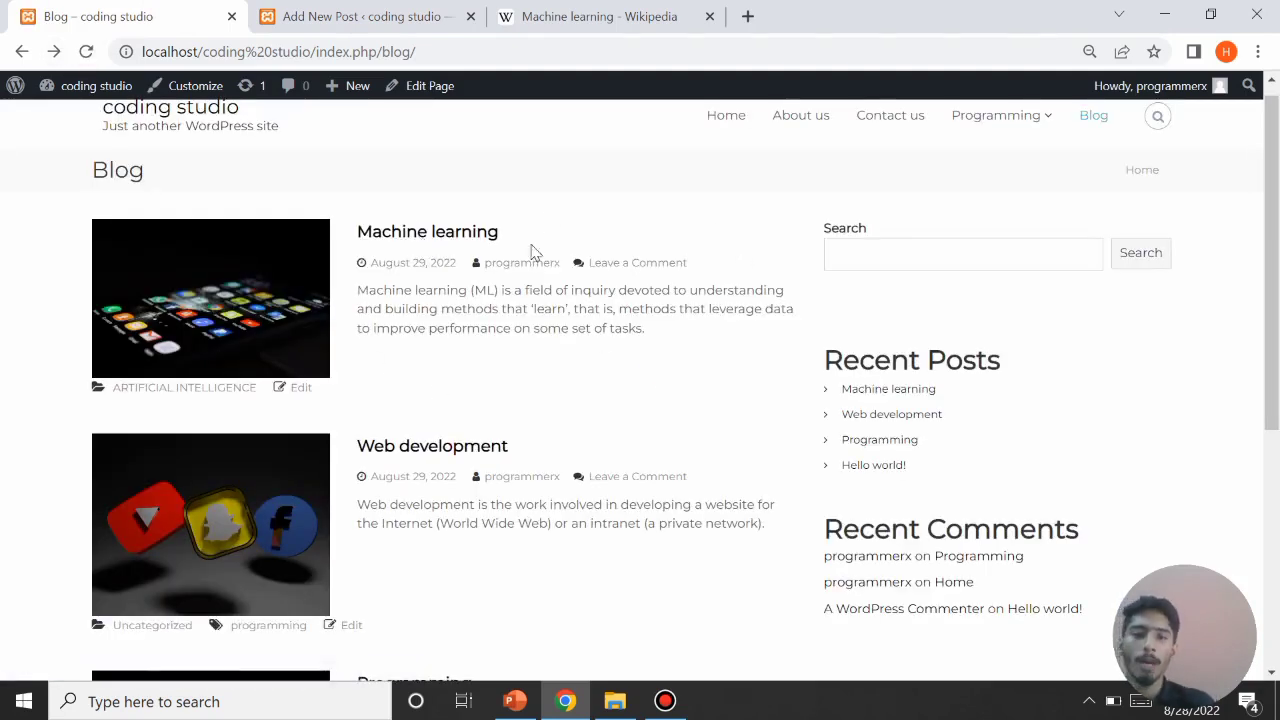
left_click(452, 233)
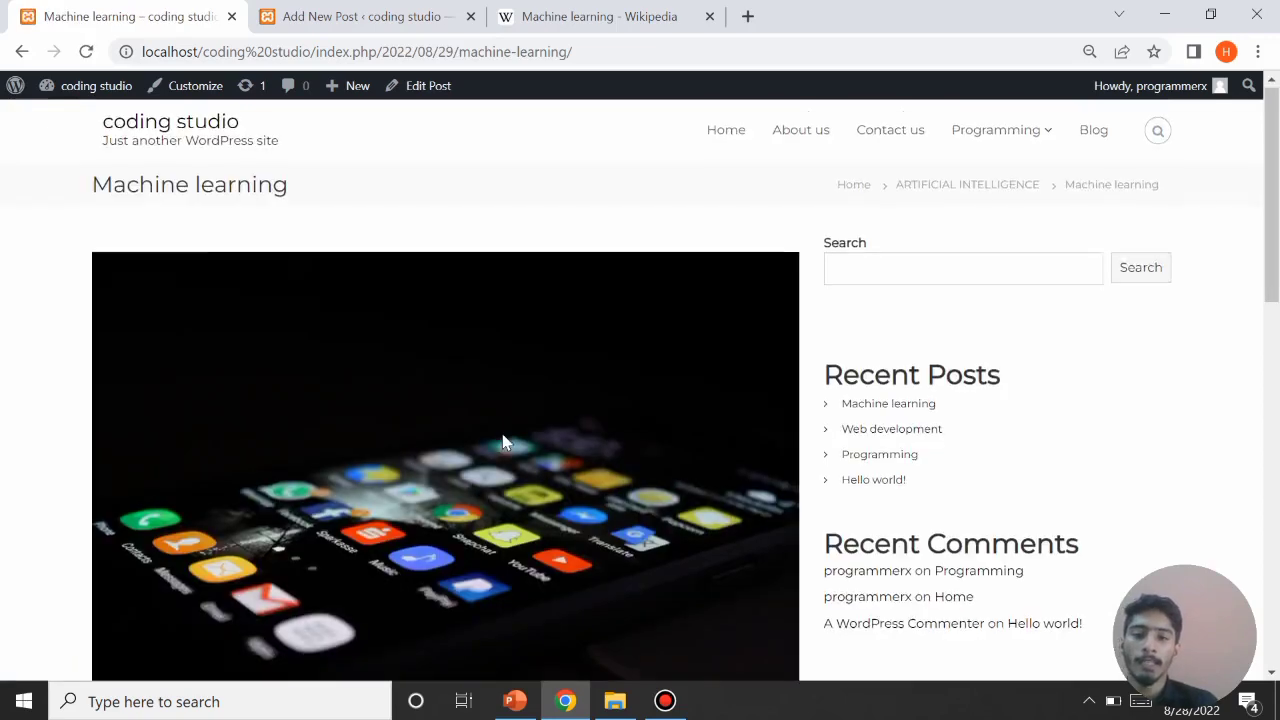
scroll(505, 443, "down", 3)
scroll(505, 443, "down", 3)
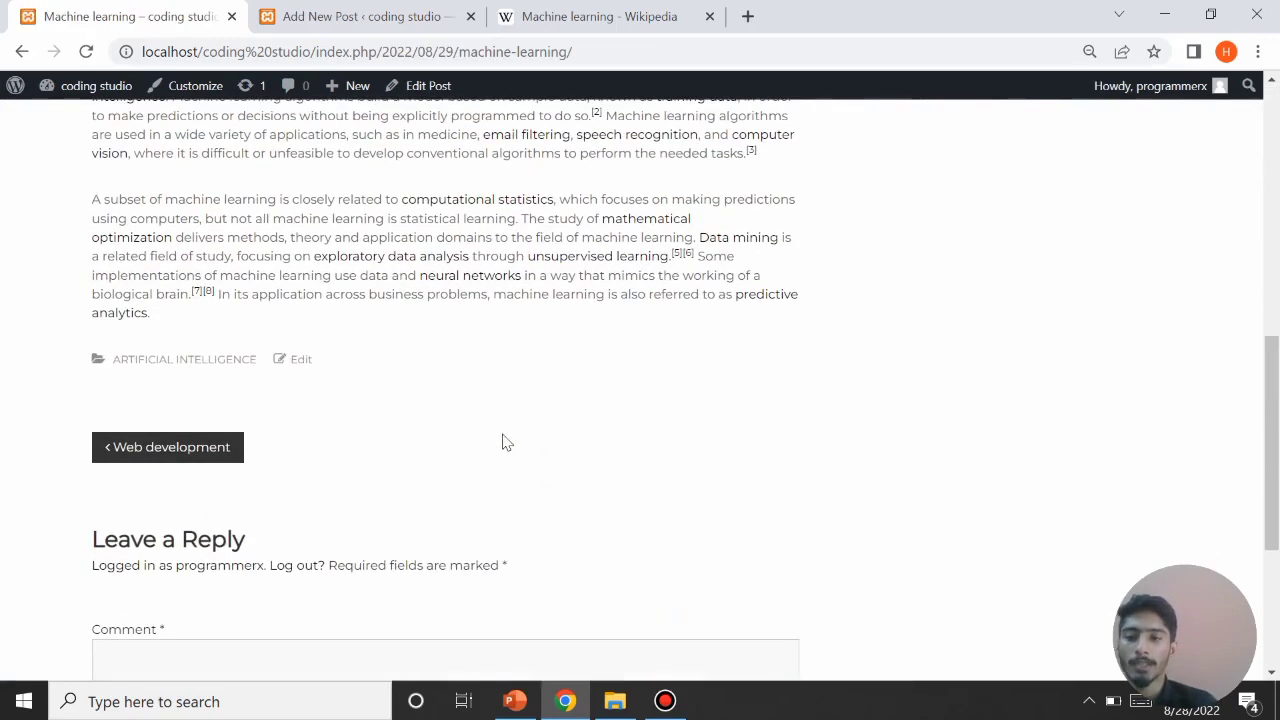
Step: View the ARTIFICIAL INTELLIGENCE category archive from the post's category link, then return to the post
left_click(186, 360)
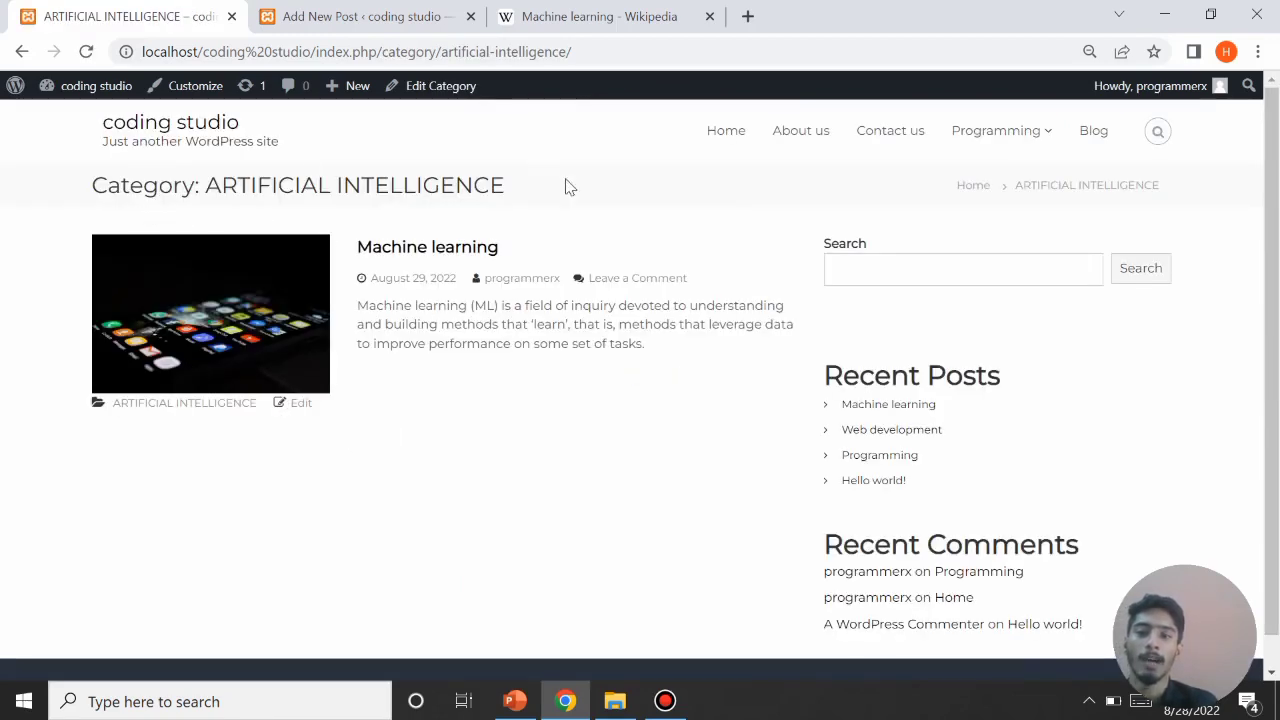
left_click_drag(527, 187, 97, 210)
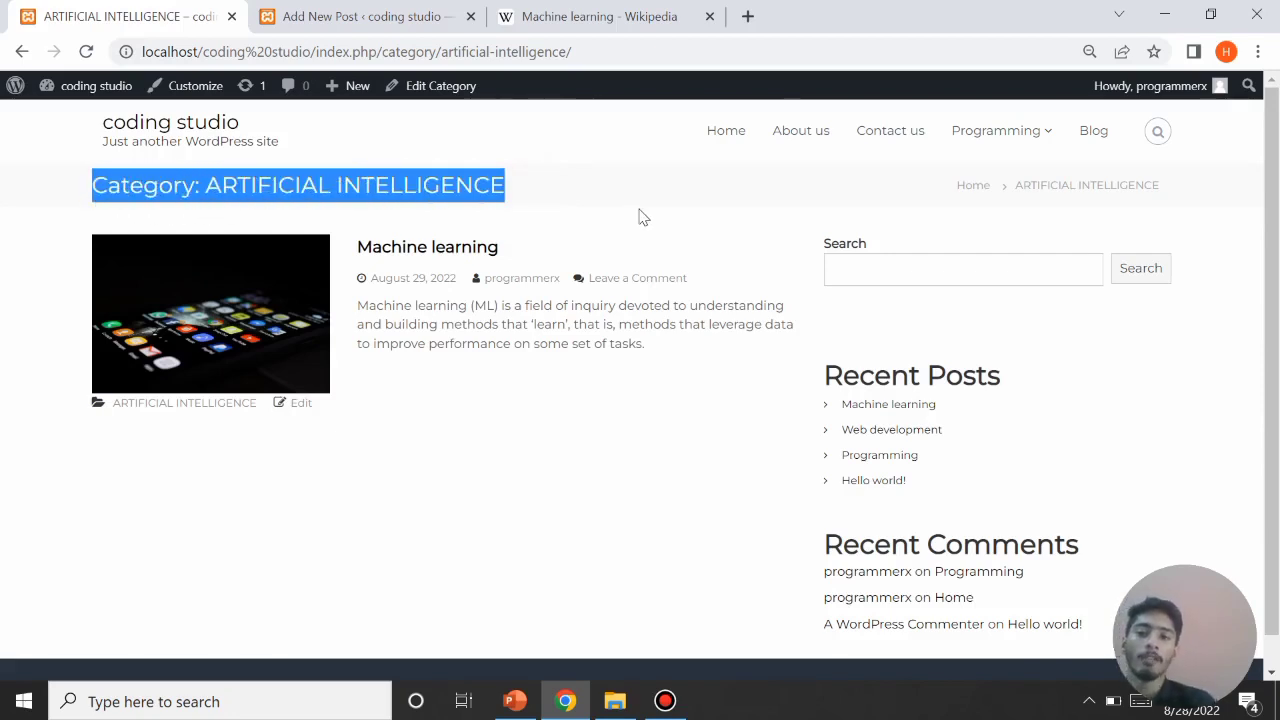
left_click(22, 55)
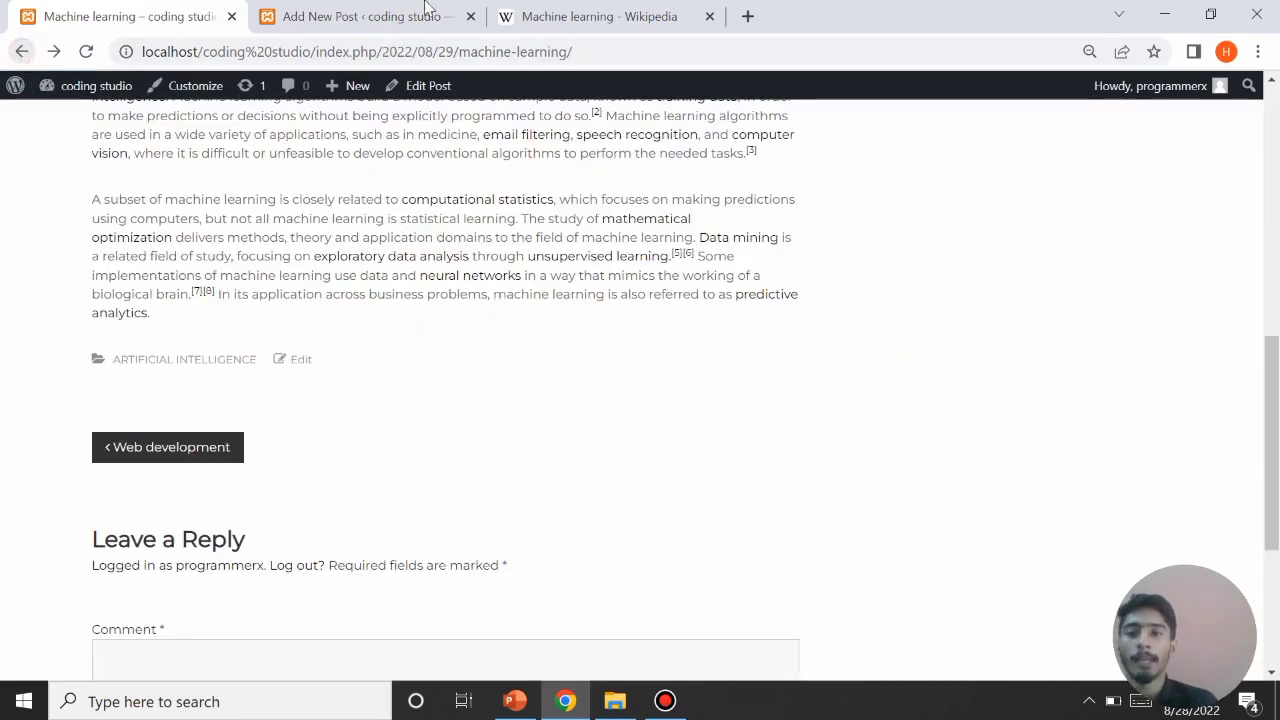
Step: Return to the admin posts list and start a new post titled Django
left_click(400, 17)
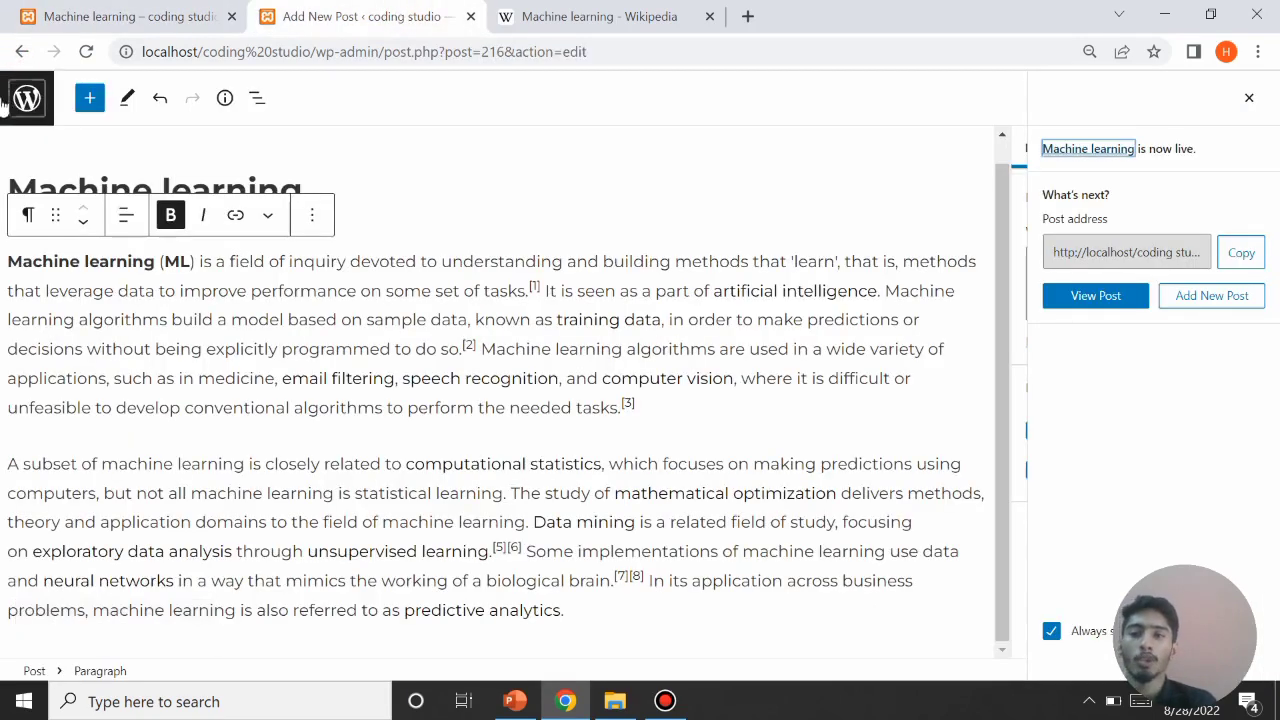
left_click(26, 58)
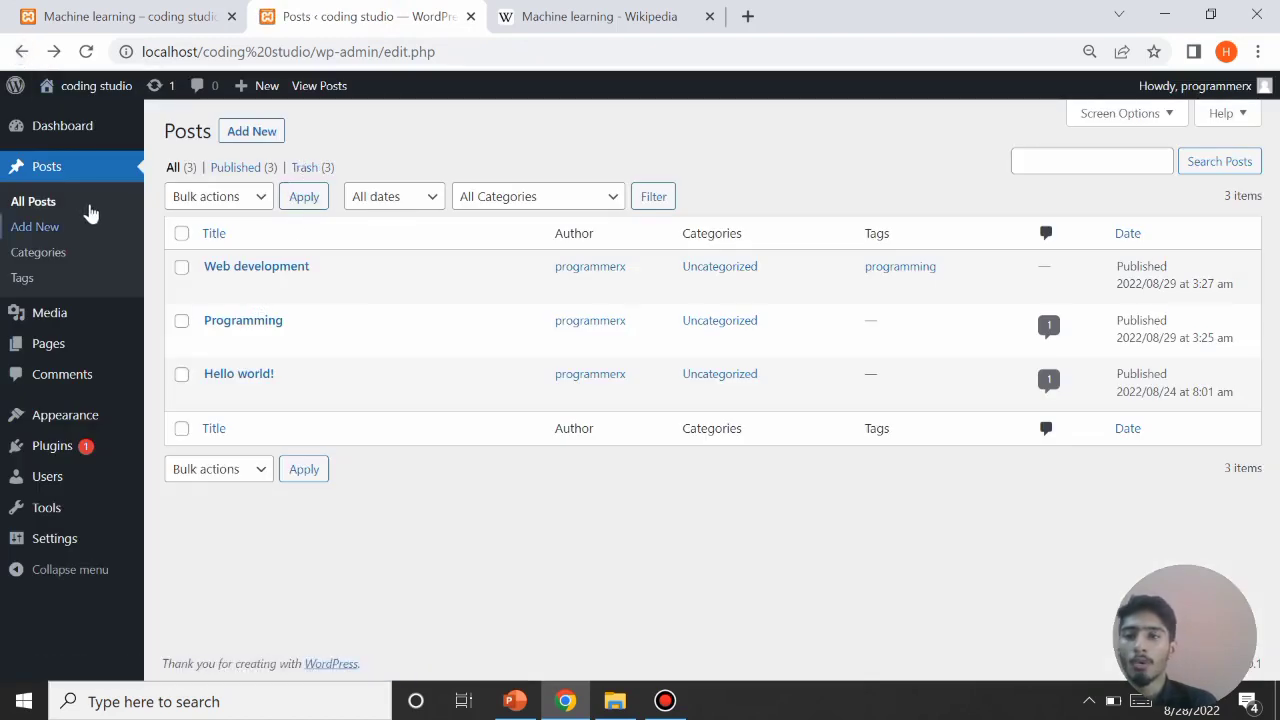
left_click(256, 140)
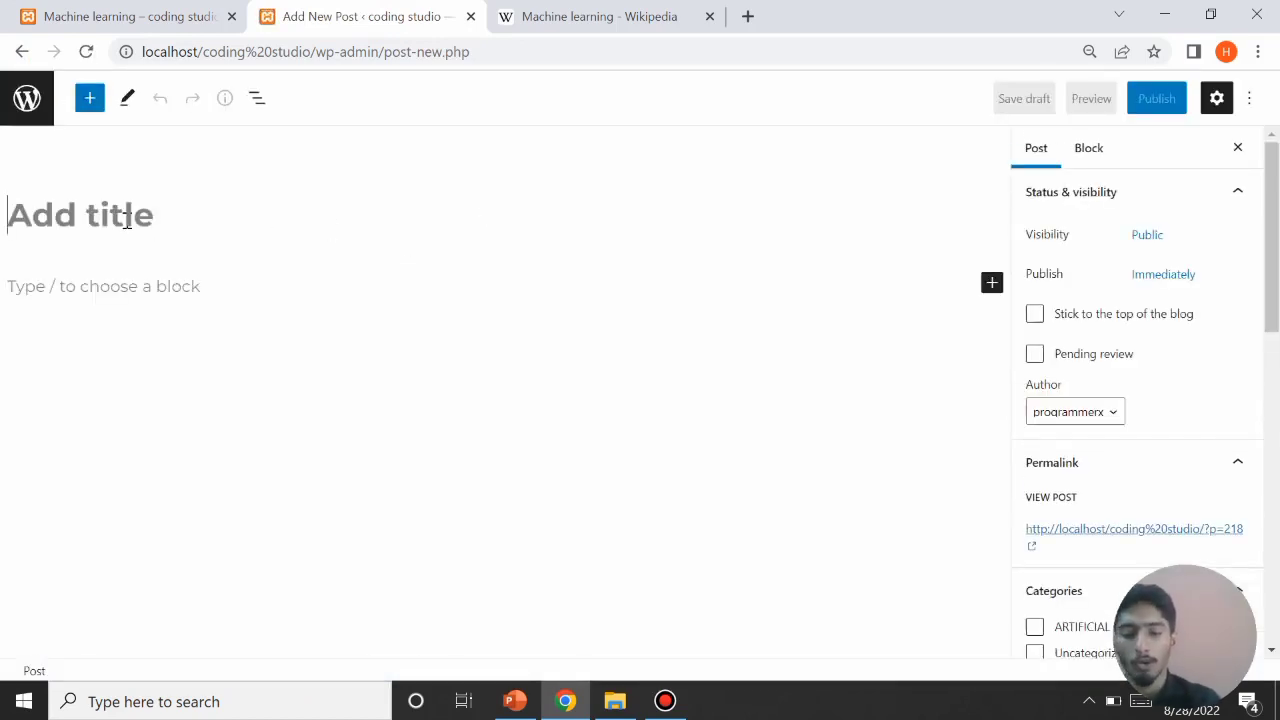
type("Djan")
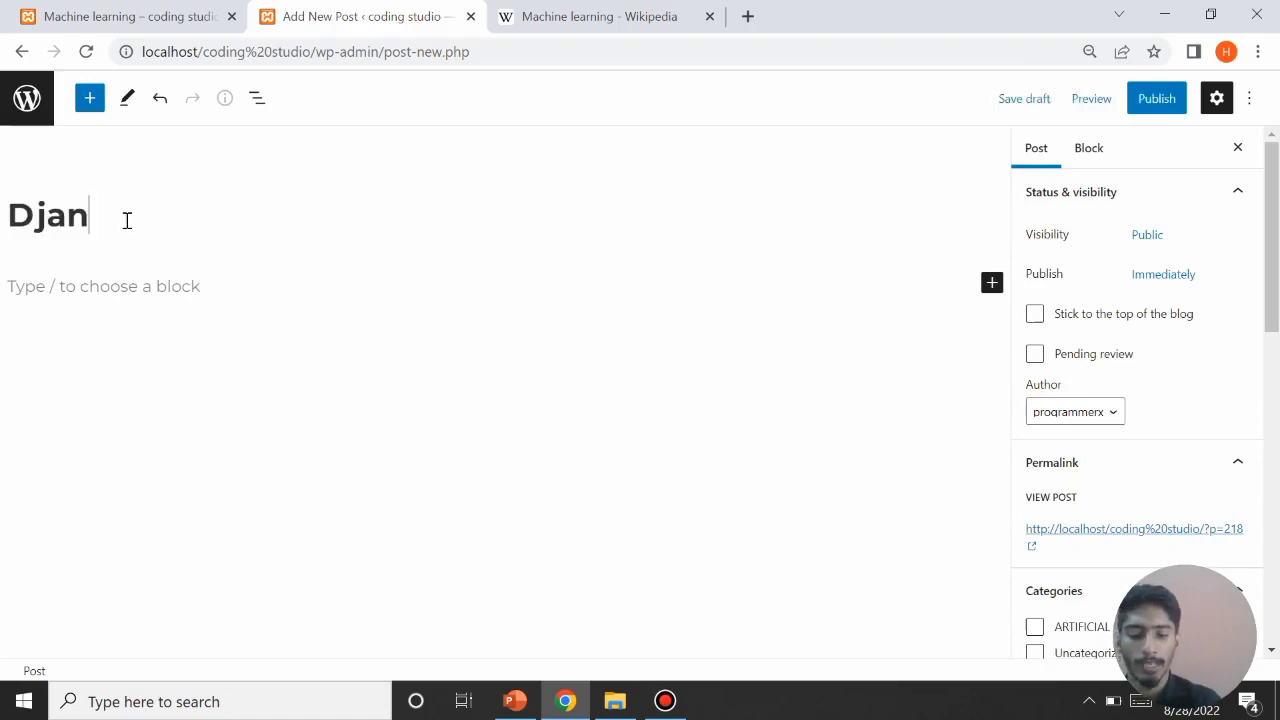
type("go")
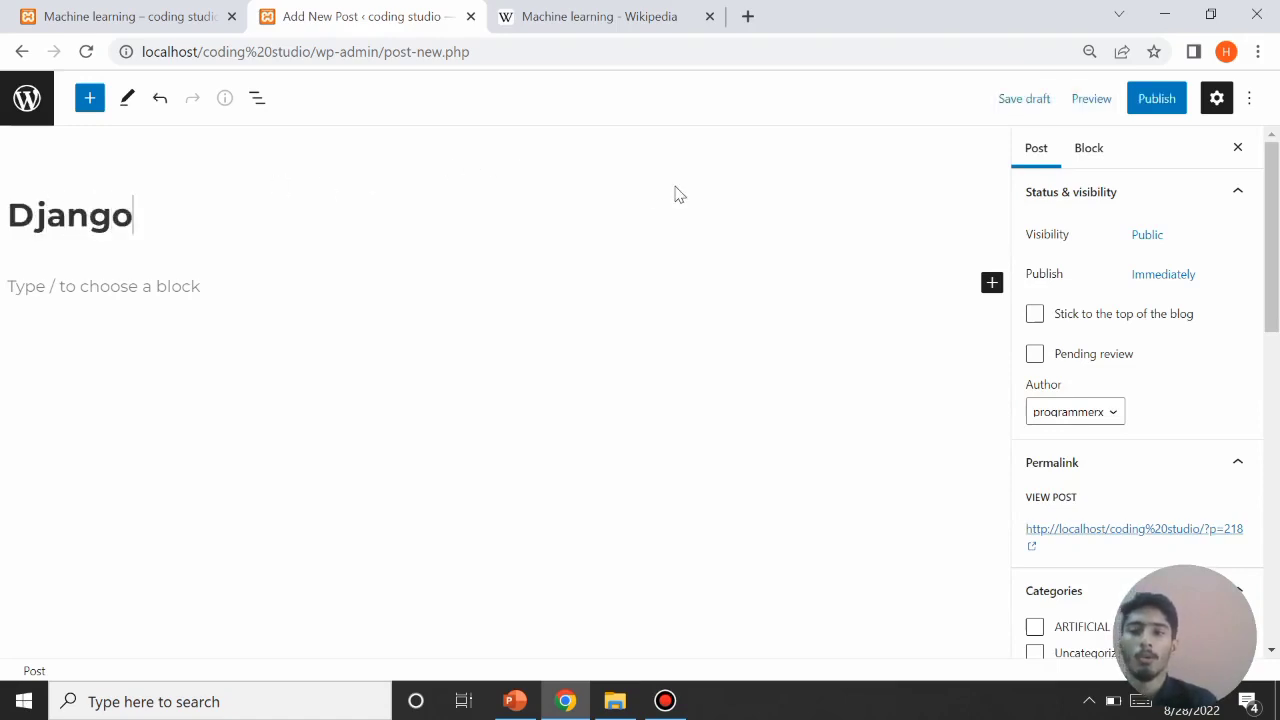
Step: Close the Machine learning Wikipedia article, search the web for "django wikipedia" and open the Django (web framework) article
left_click(710, 17)
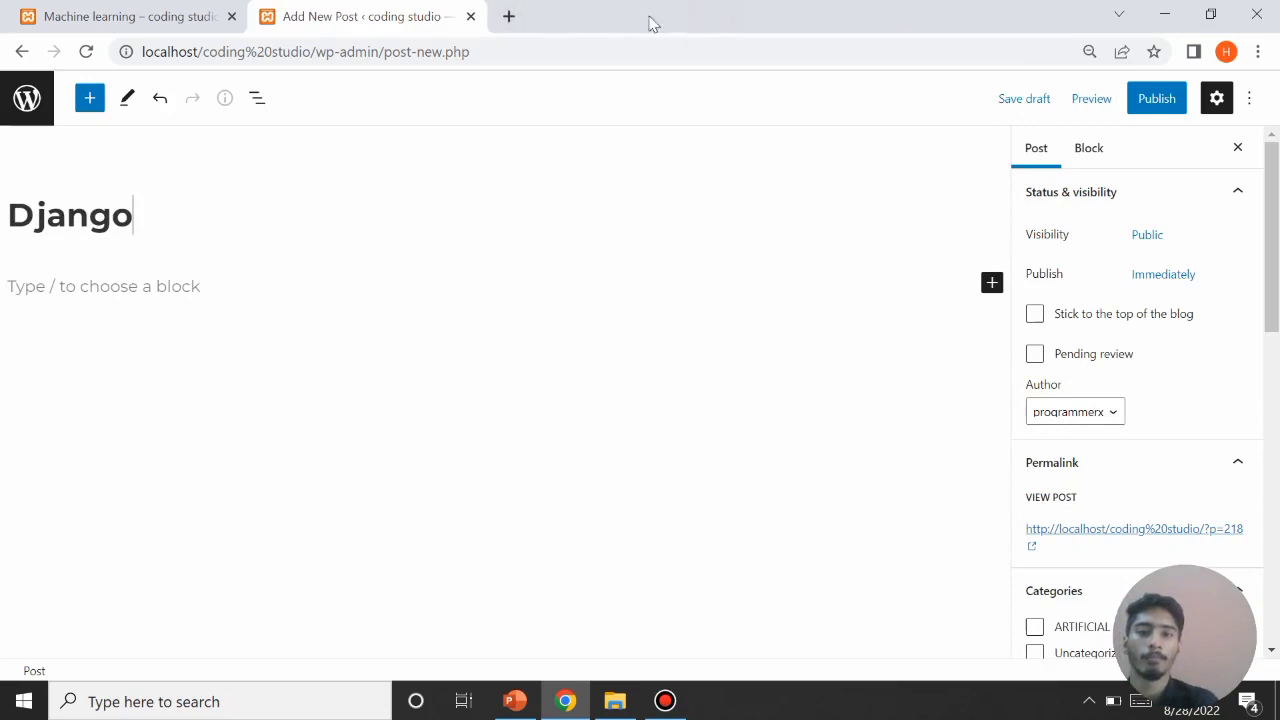
left_click(510, 16)
type("django wil")
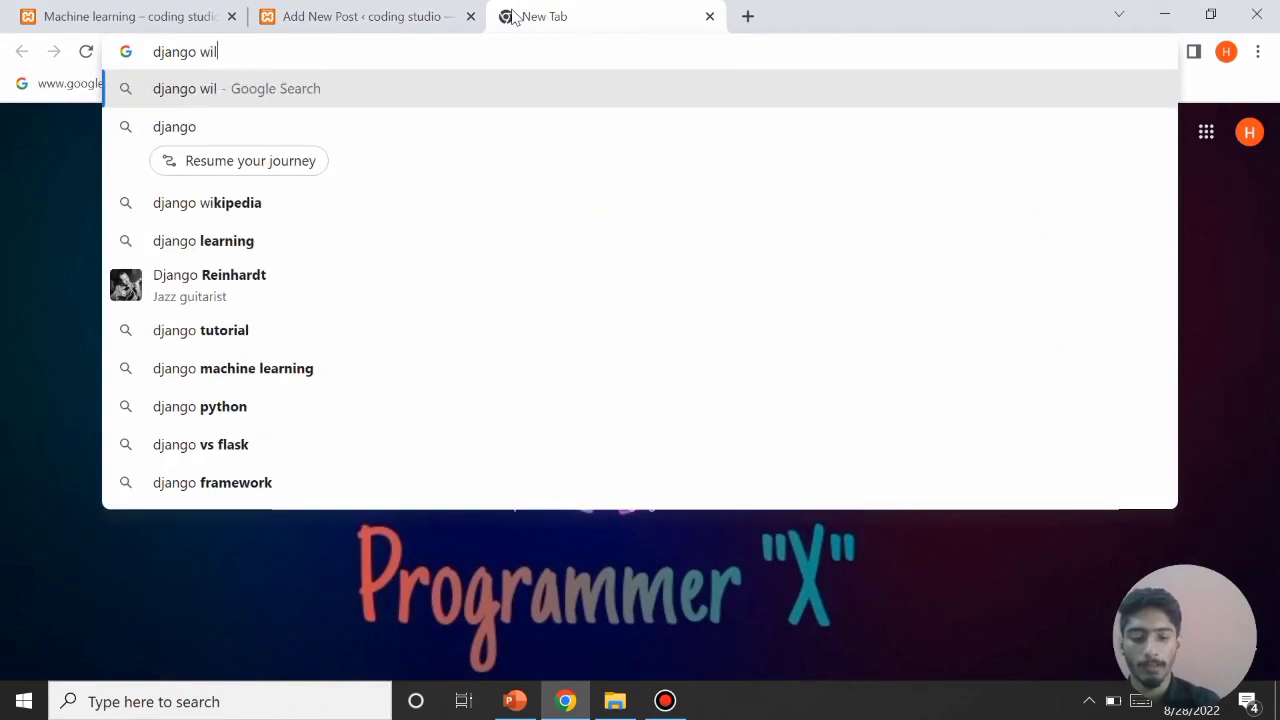
key("BackSpace")
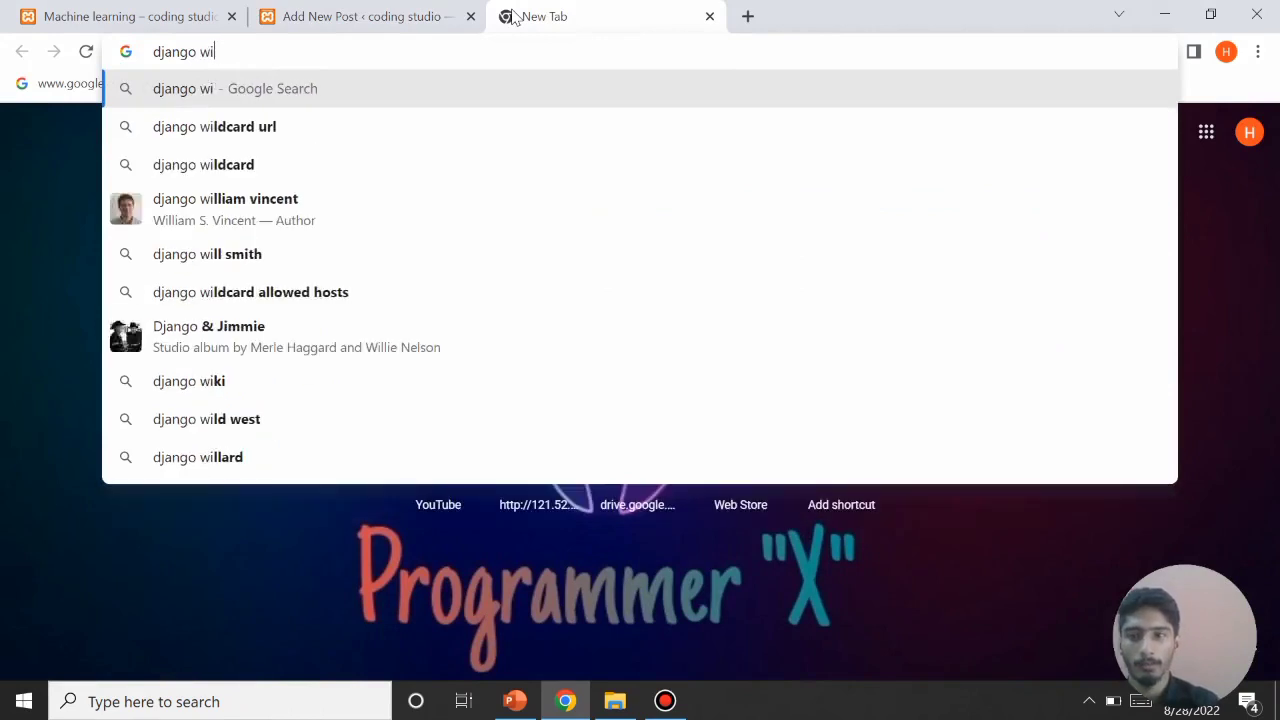
type("kipedia")
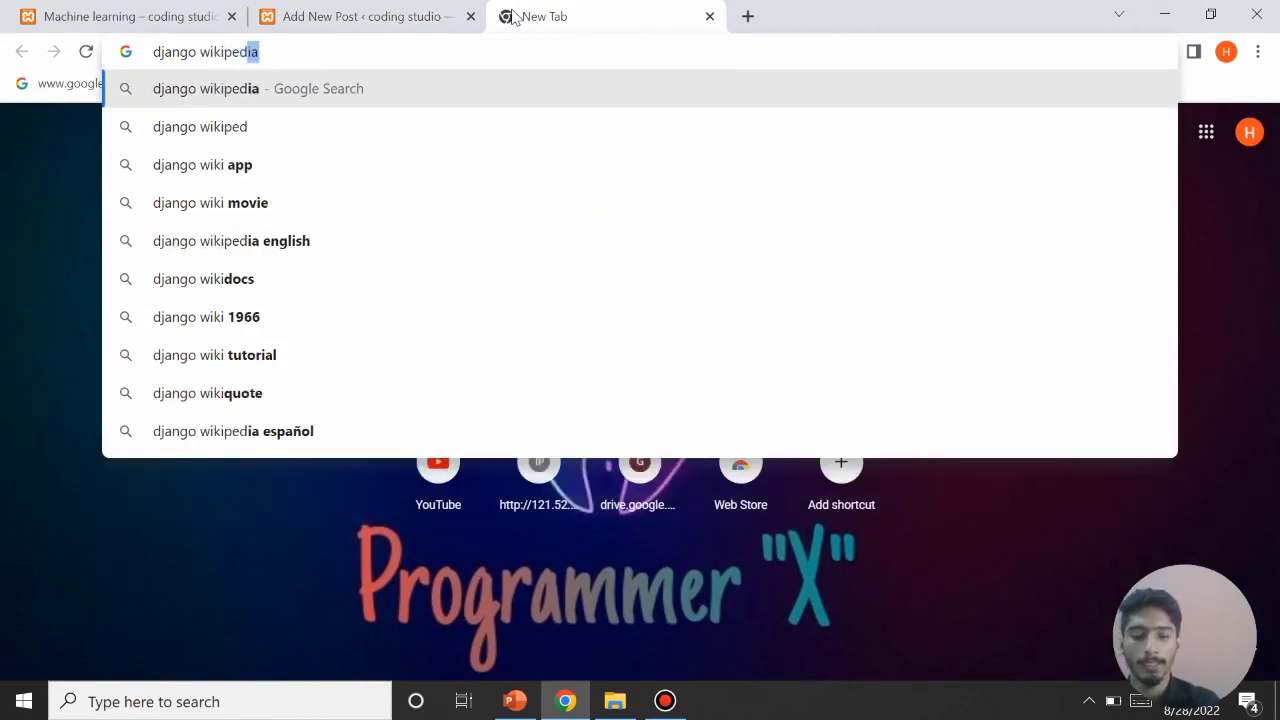
key("Return")
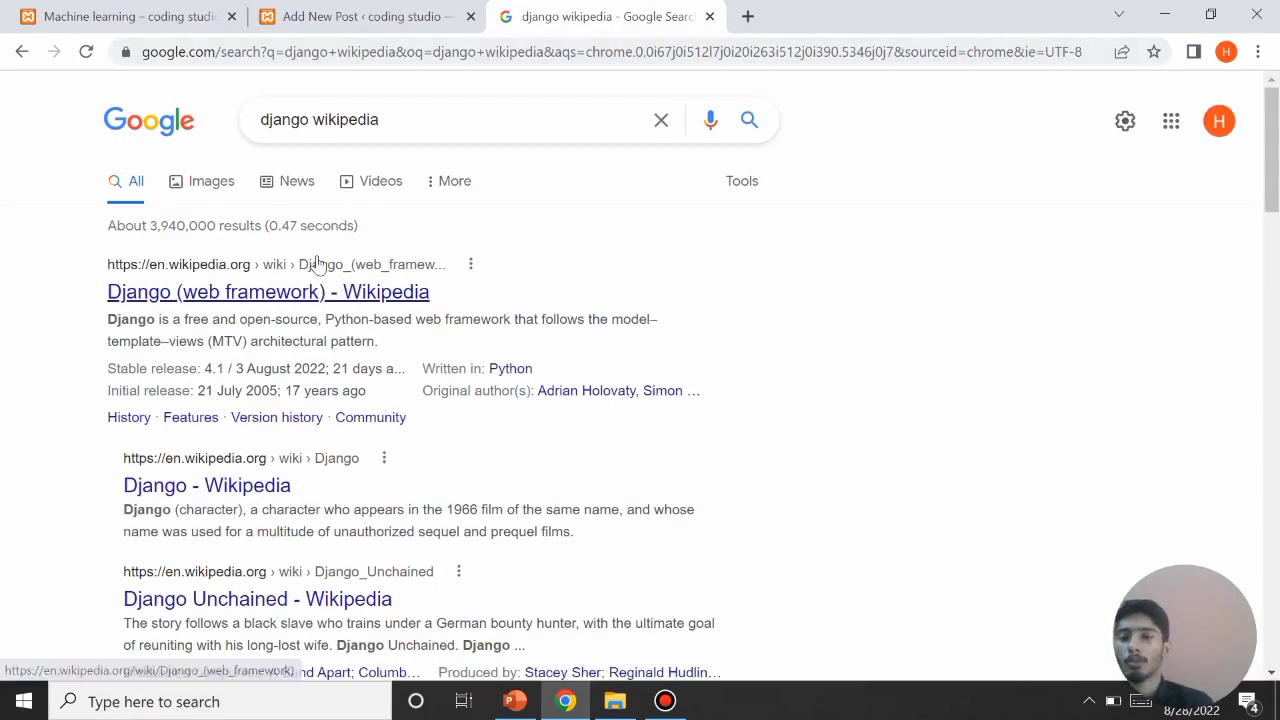
left_click(331, 285)
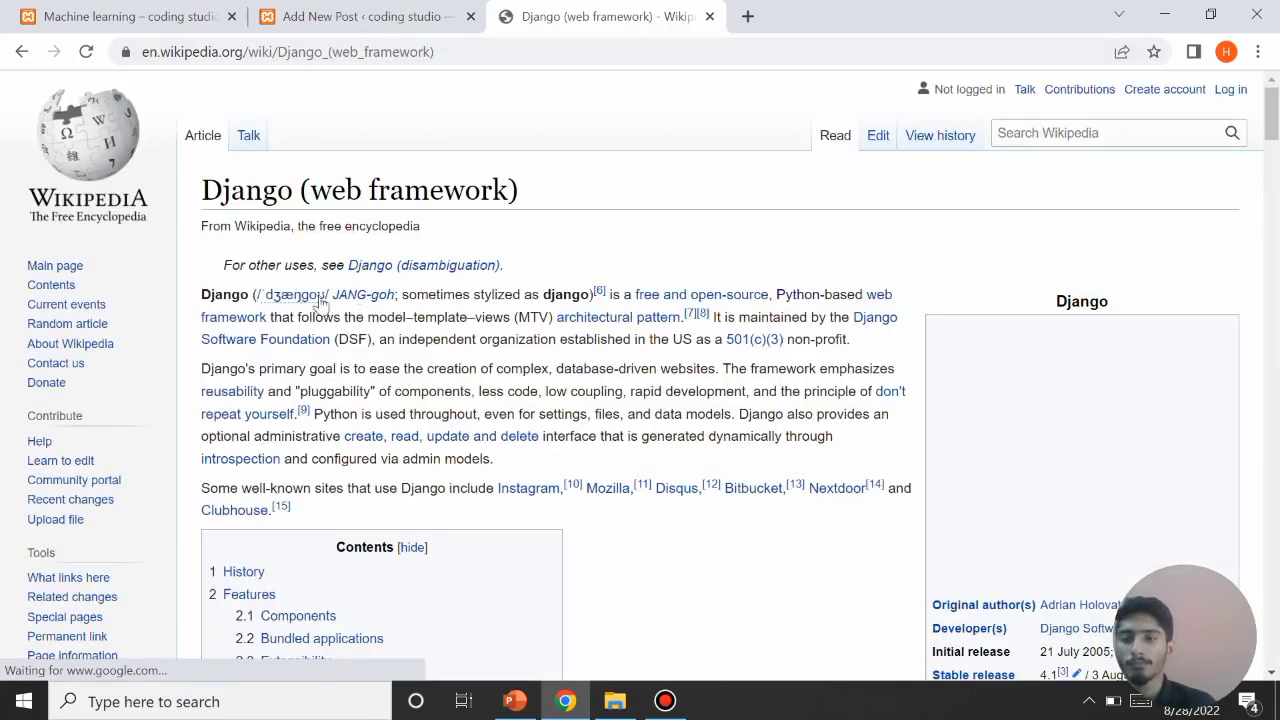
Step: Copy the first two paragraphs of the Wikipedia article into the body of the Django post
left_click_drag(196, 297, 503, 470)
key("ctrl+c")
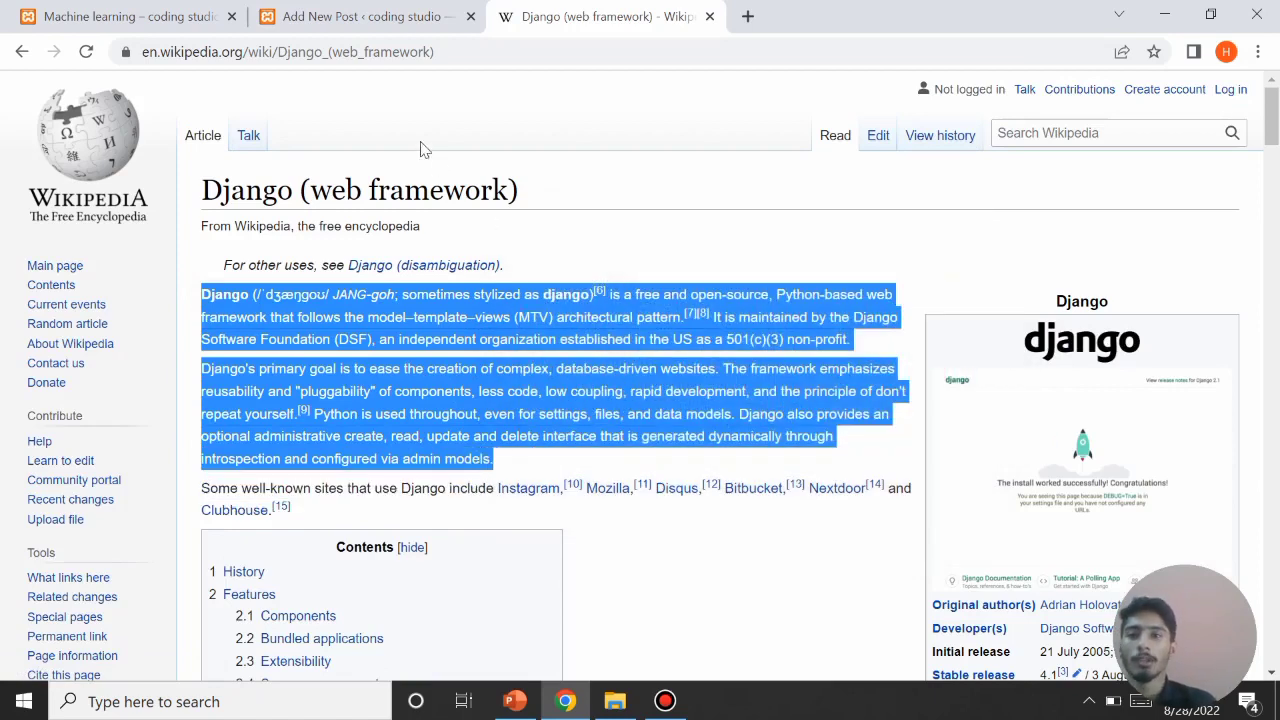
left_click(298, 24)
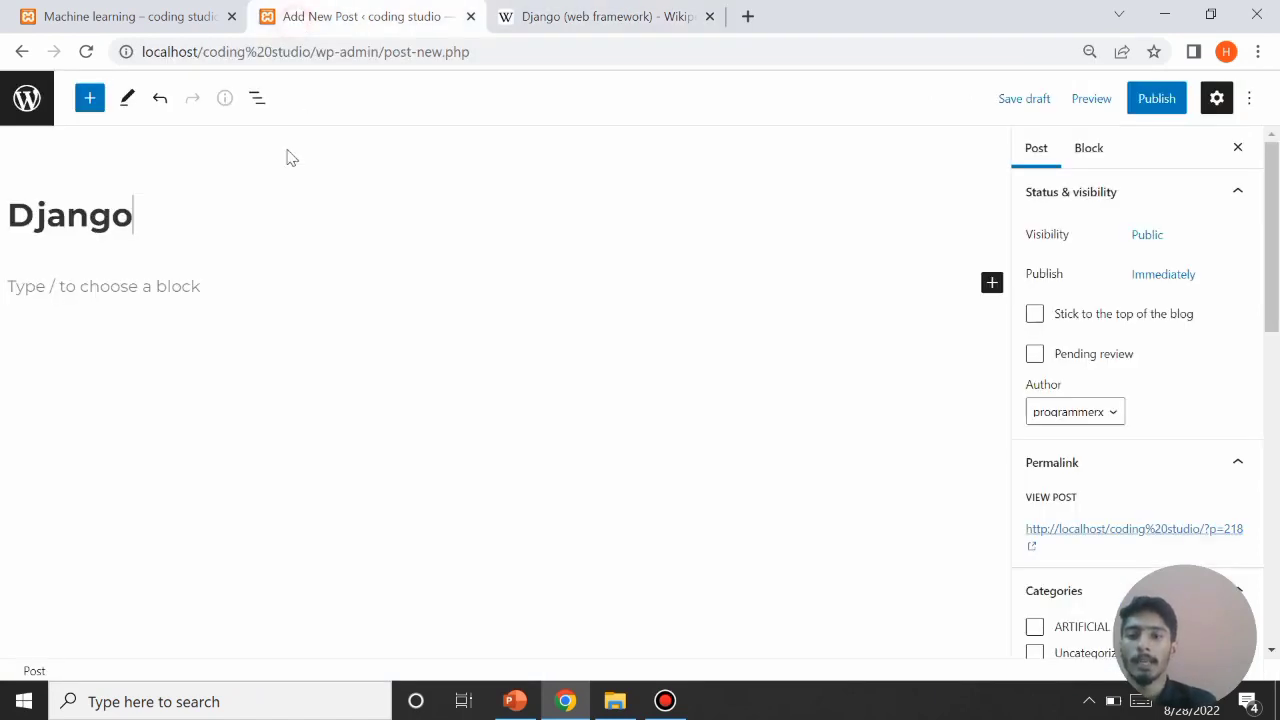
left_click(109, 283)
key("ctrl+v")
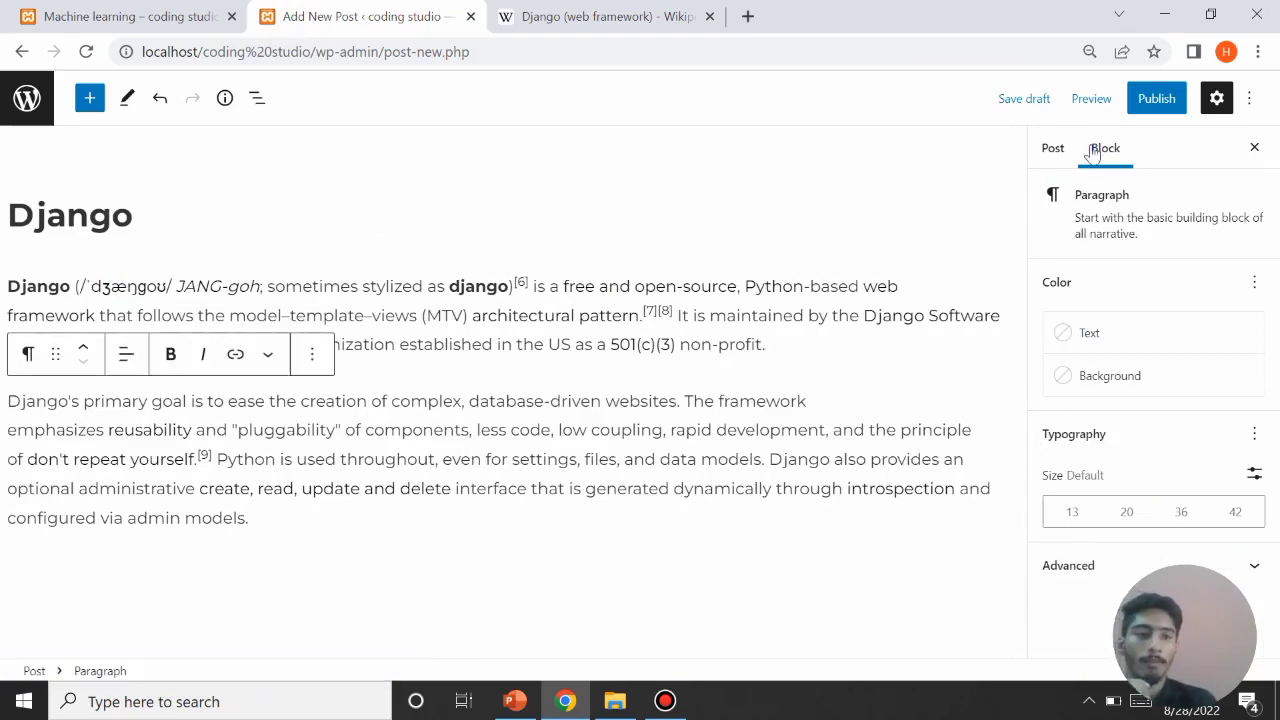
Step: Upload the image s5 from the Downloads folder and set it as the Django post's featured image
left_click(1052, 147)
scroll(1095, 418, "down", 5)
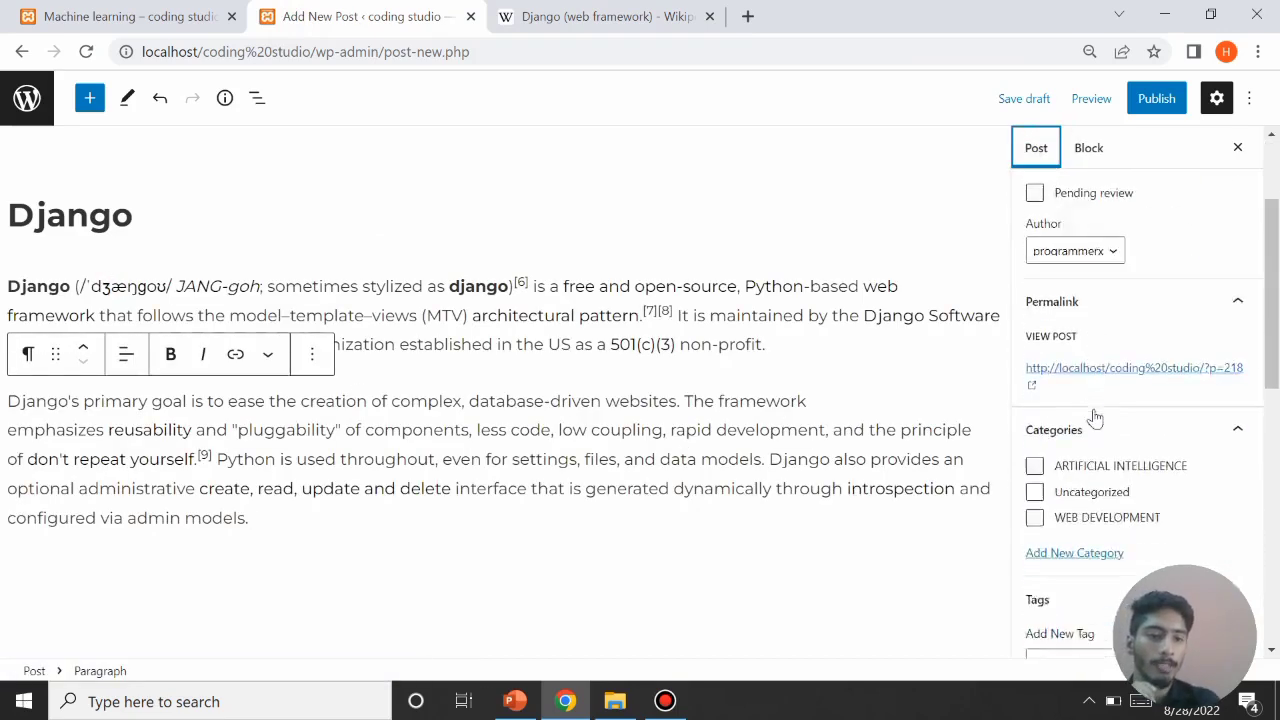
left_click(1051, 386)
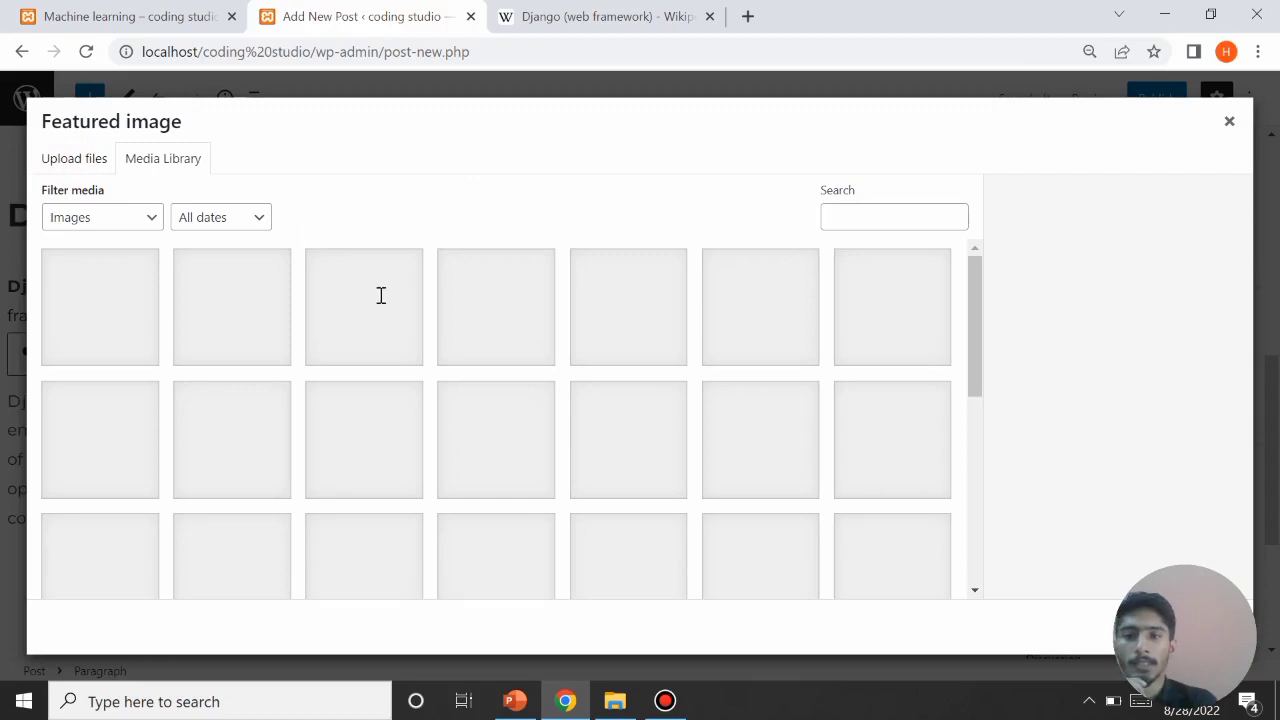
left_click_drag(975, 293, 977, 403)
scroll(946, 366, "down", 3)
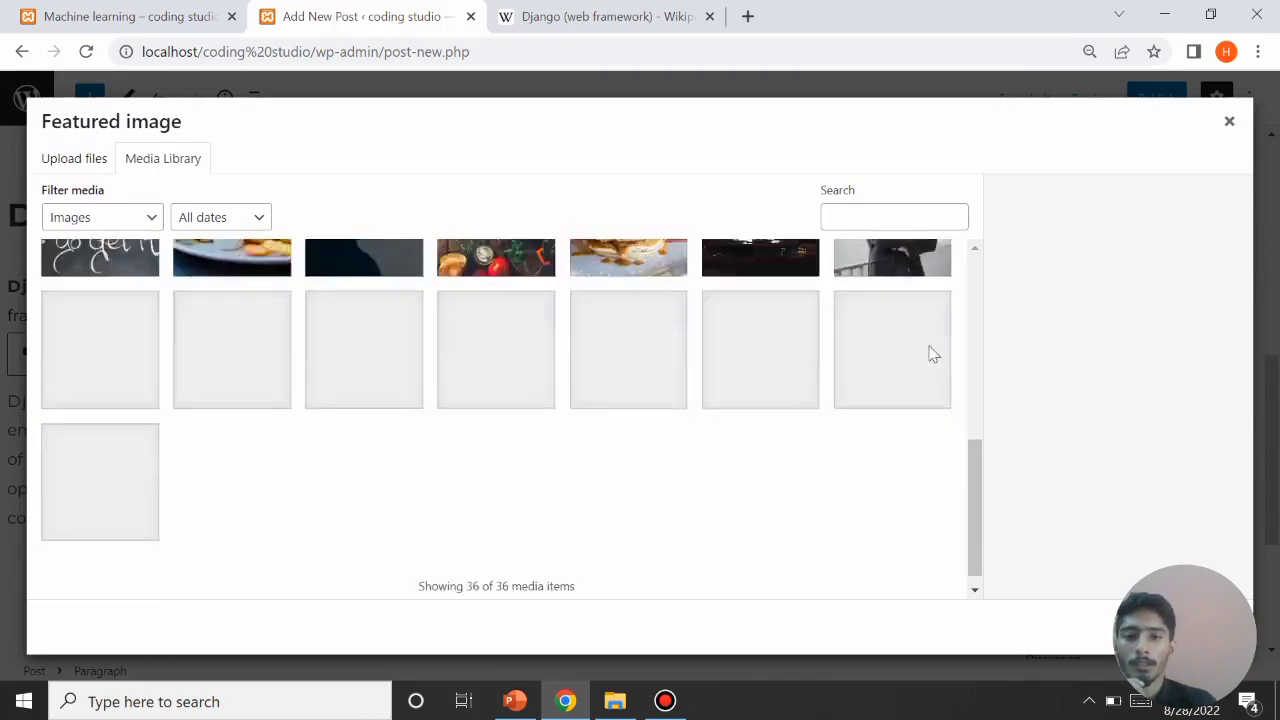
scroll(934, 350, "up", 3)
scroll(923, 297, "down", 1)
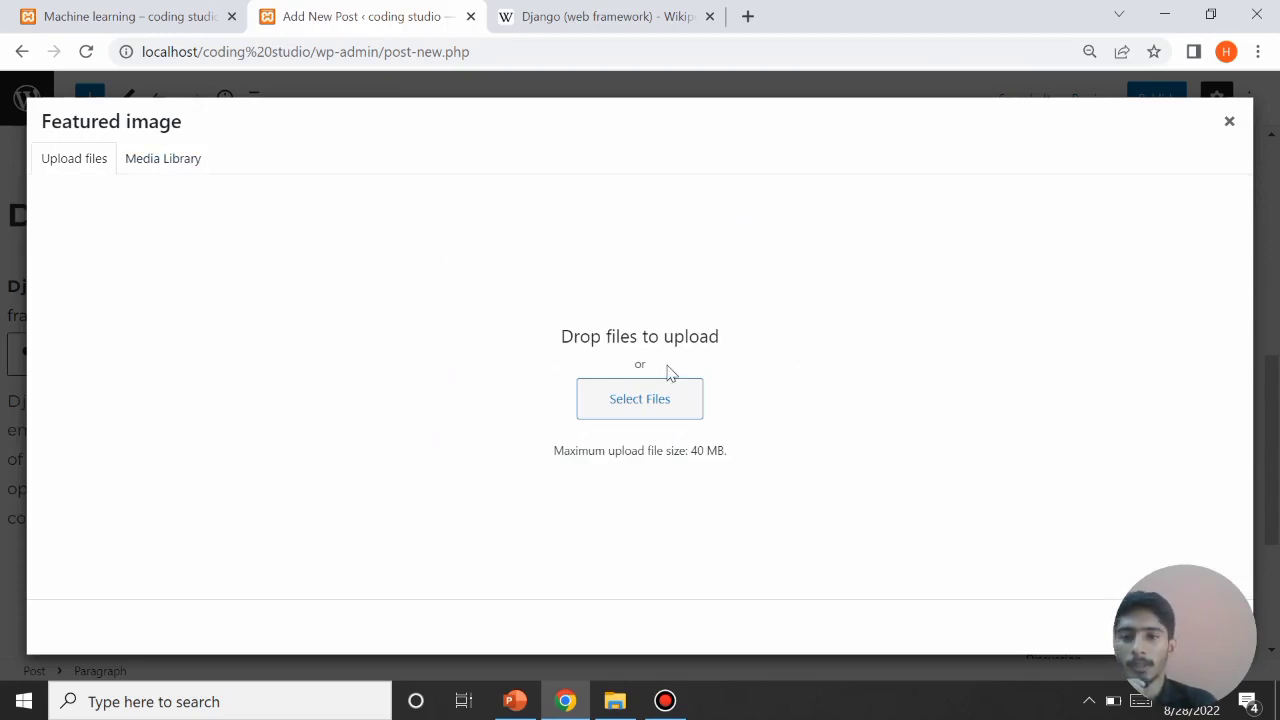
left_click(650, 398)
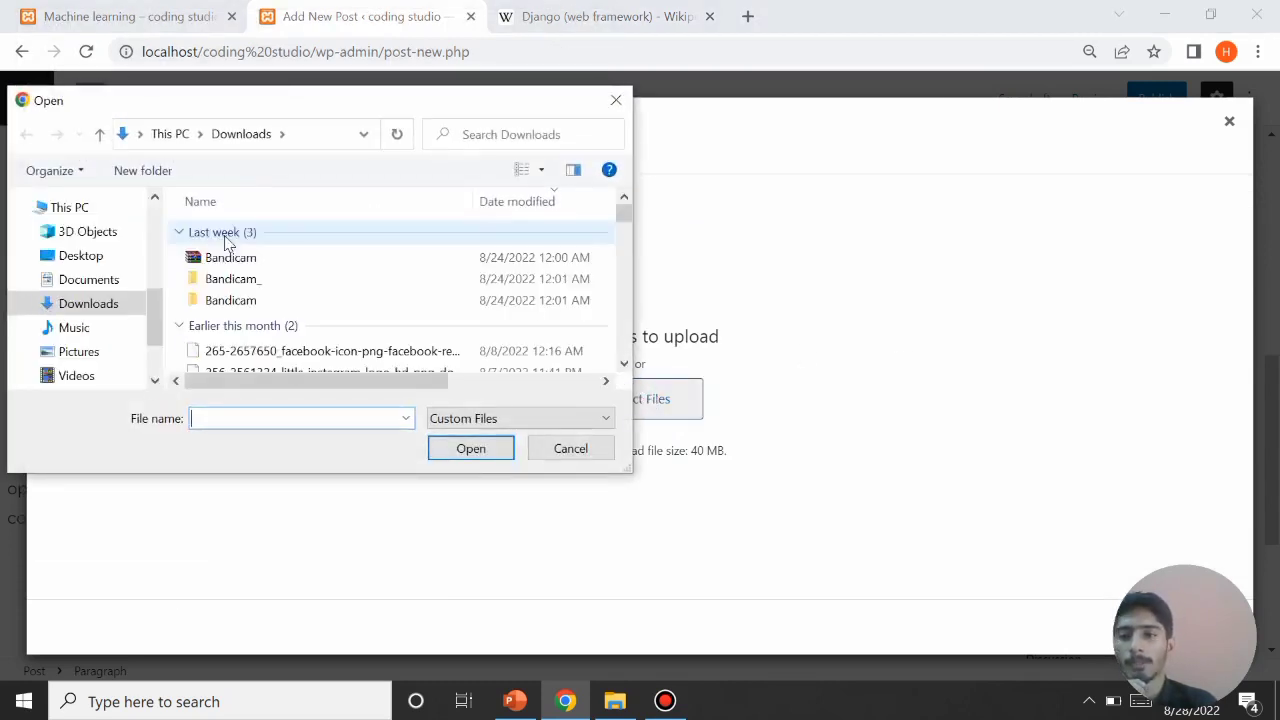
scroll(230, 287, "down", 2)
scroll(230, 287, "down", 10)
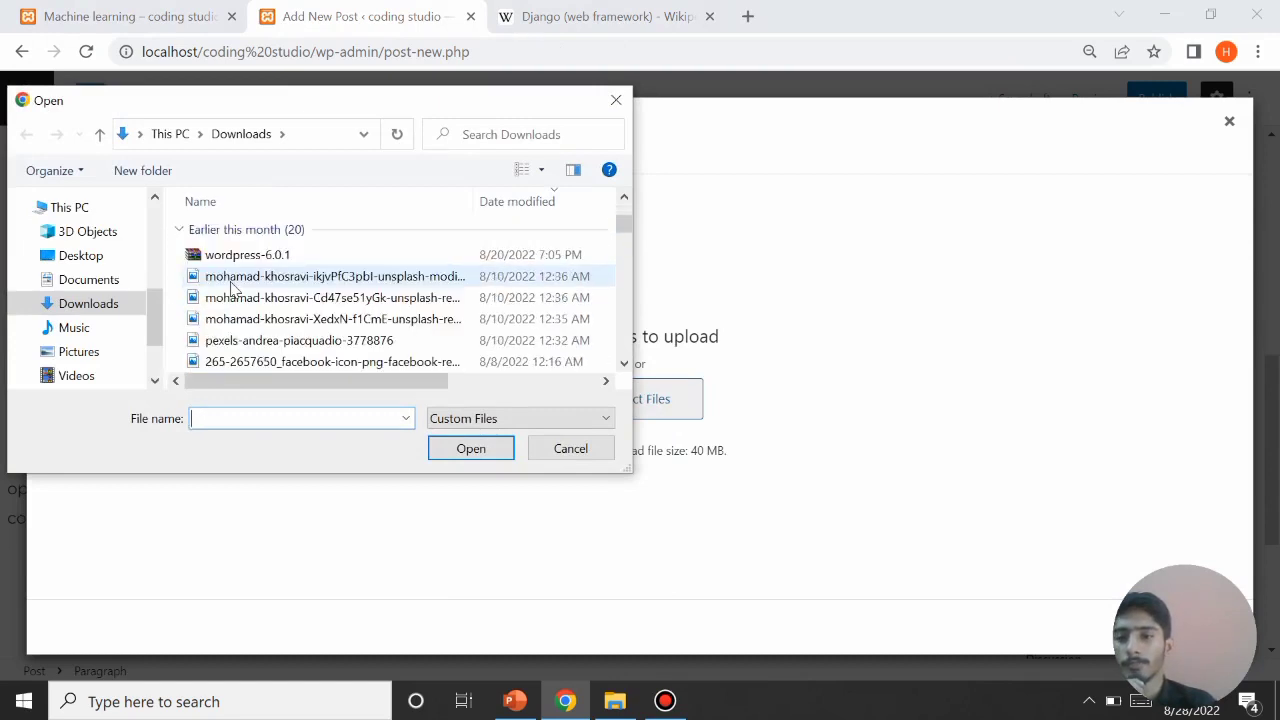
scroll(230, 287, "down", 3)
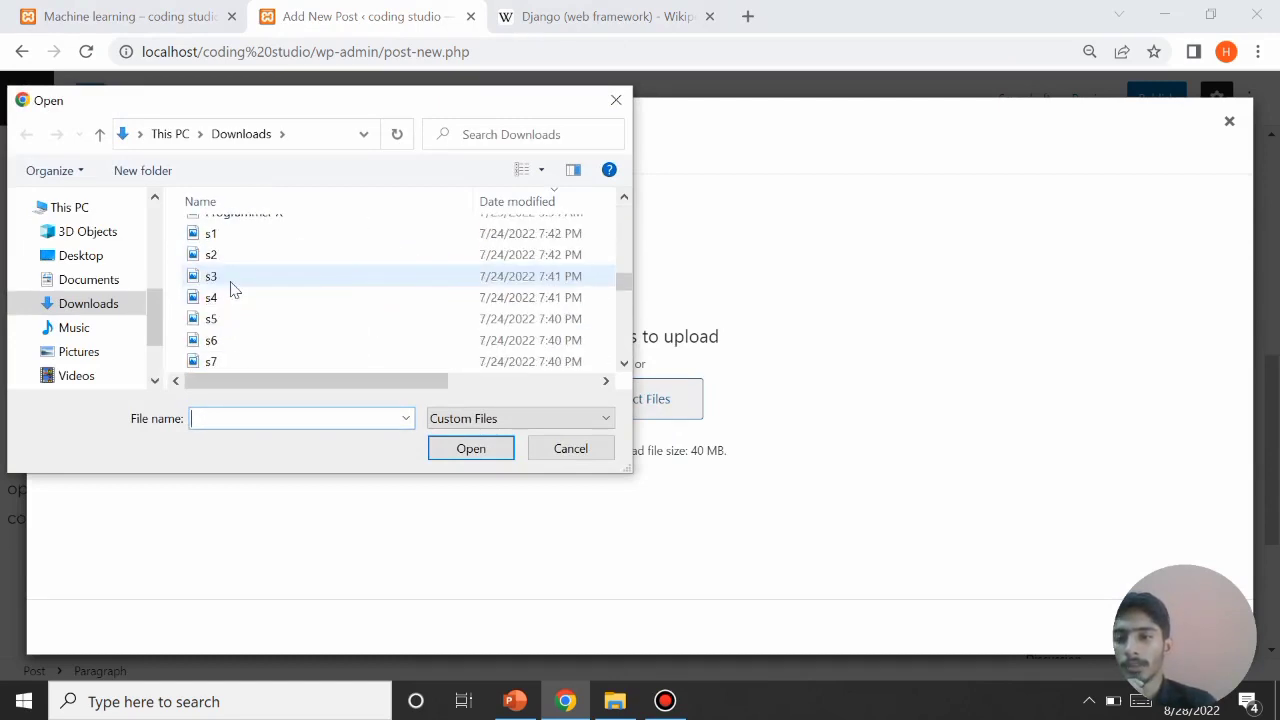
double_click(230, 320)
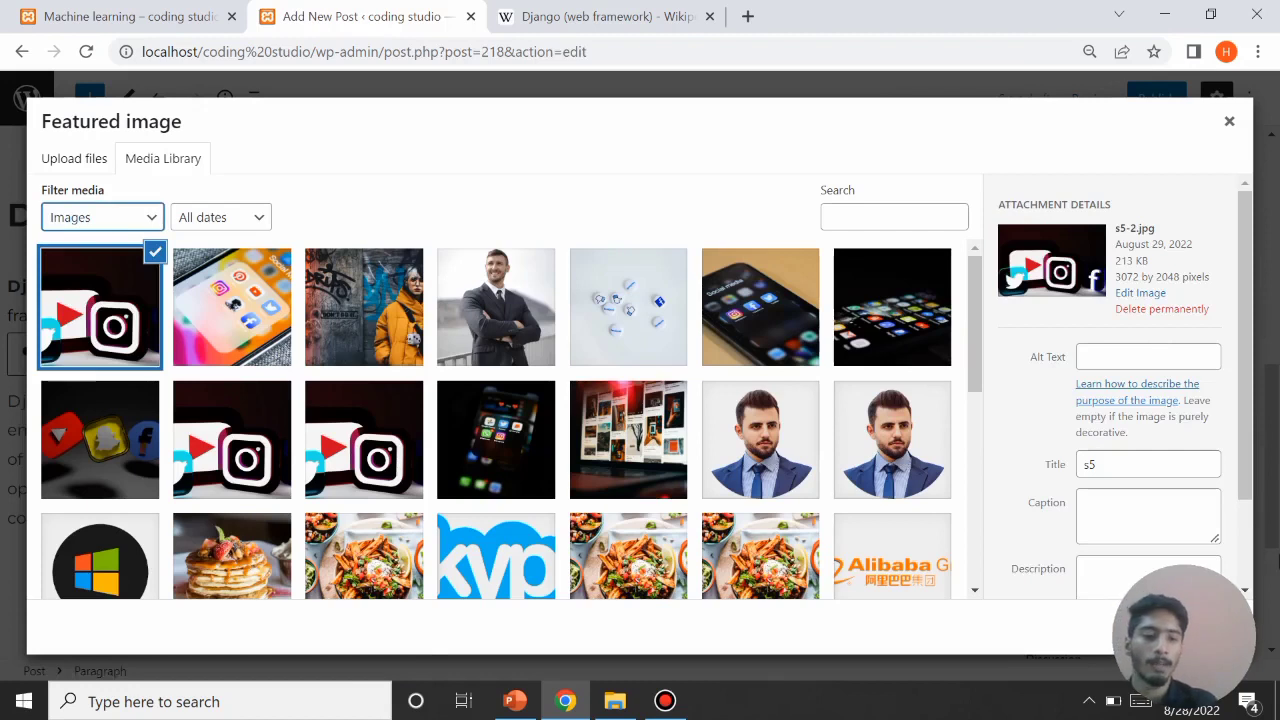
left_click(1174, 628)
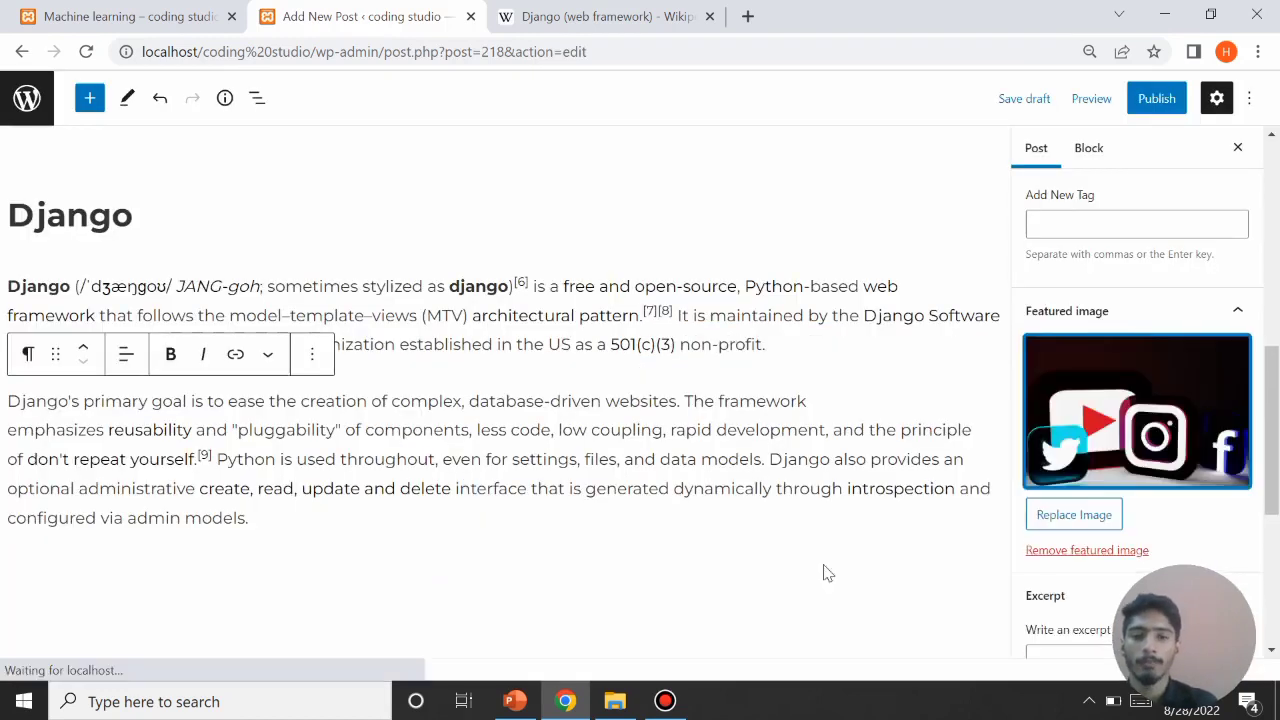
Step: Copy the post body's opening words, up to "sometimes stylized as django)", into the excerpt
scroll(1128, 471, "down", 2)
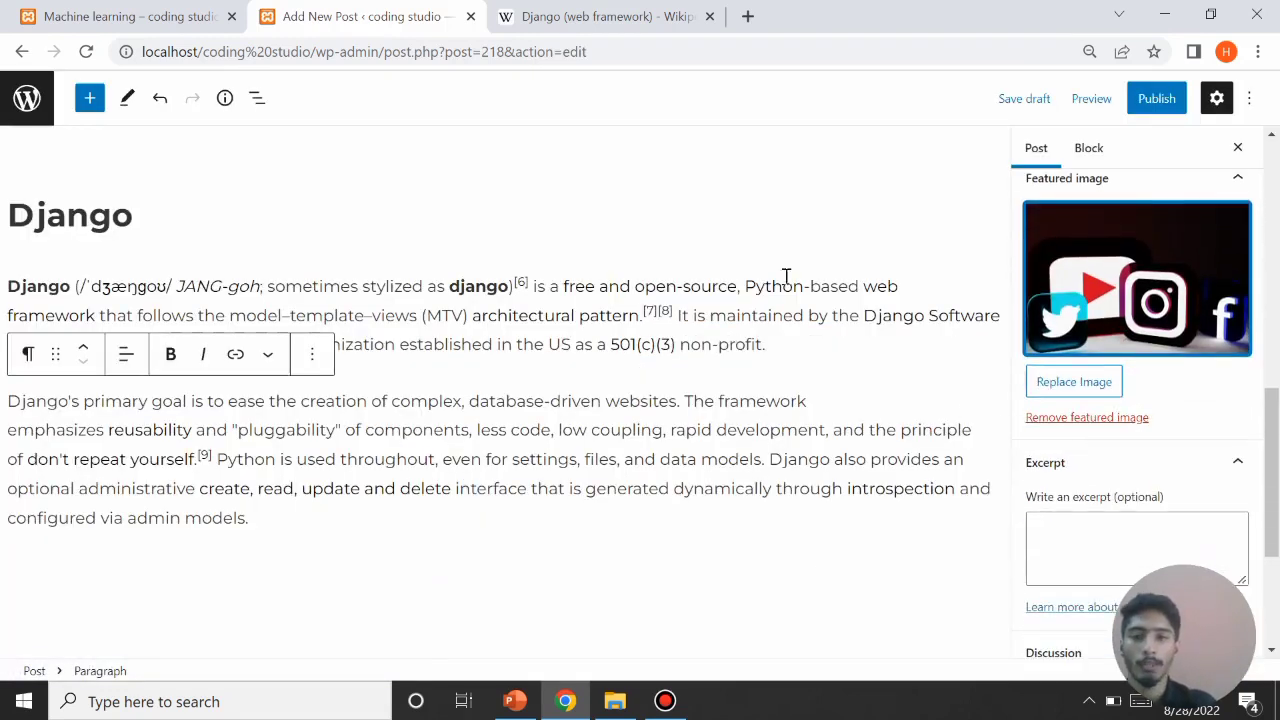
left_click_drag(519, 289, 3, 299)
key("ctrl+c")
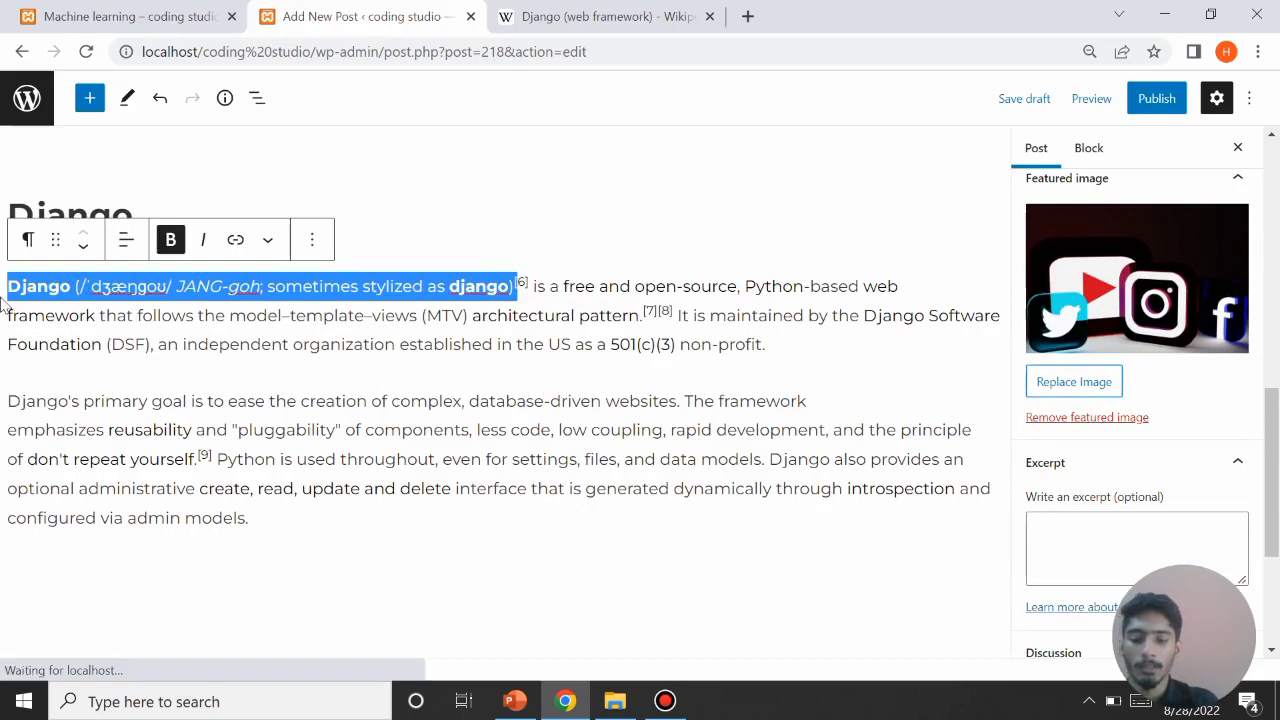
left_click(1118, 547)
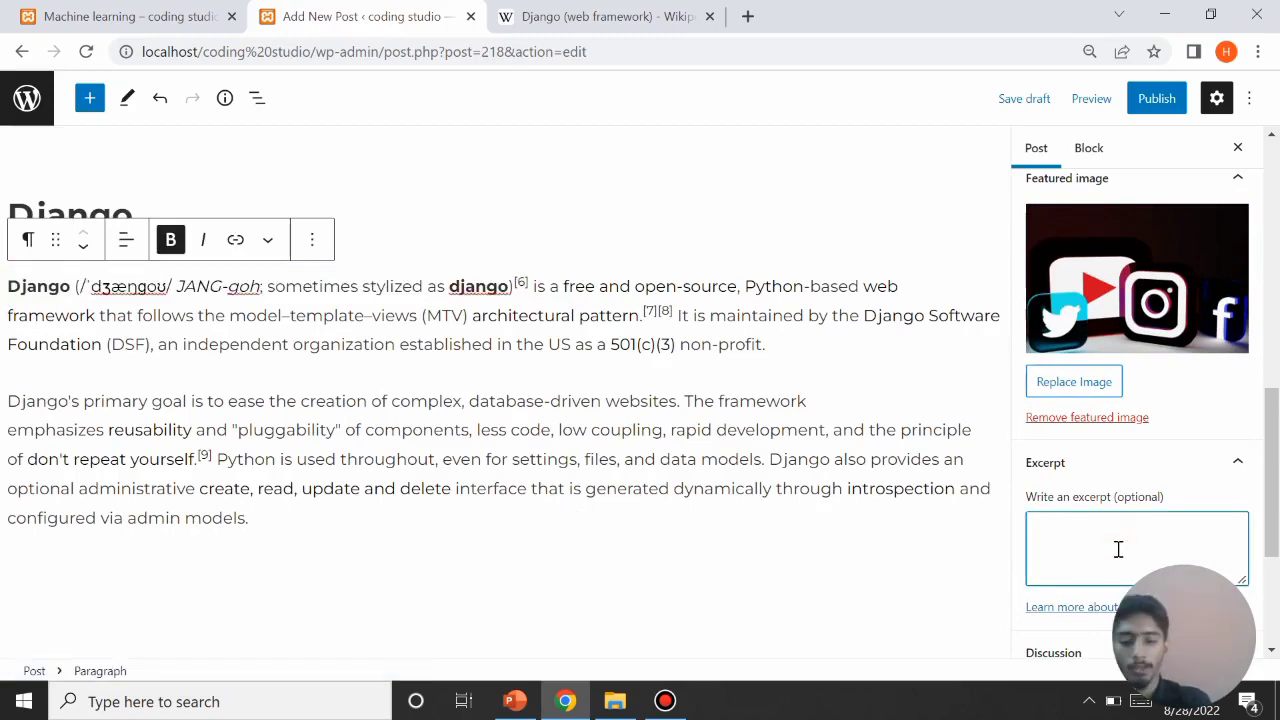
key("ctrl+v")
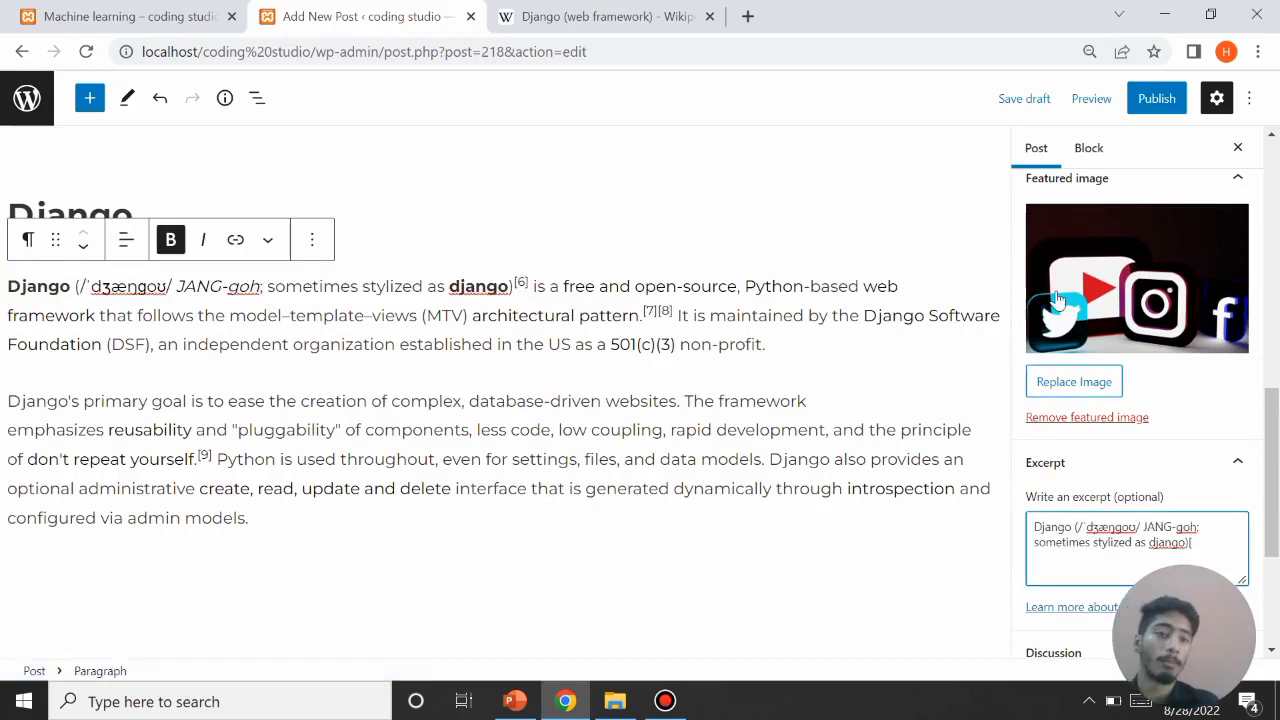
Step: Assign the Django post to the WEB DEVELOPMENT category and publish it
scroll(1058, 298, "up", 3)
scroll(1106, 298, "up", 2)
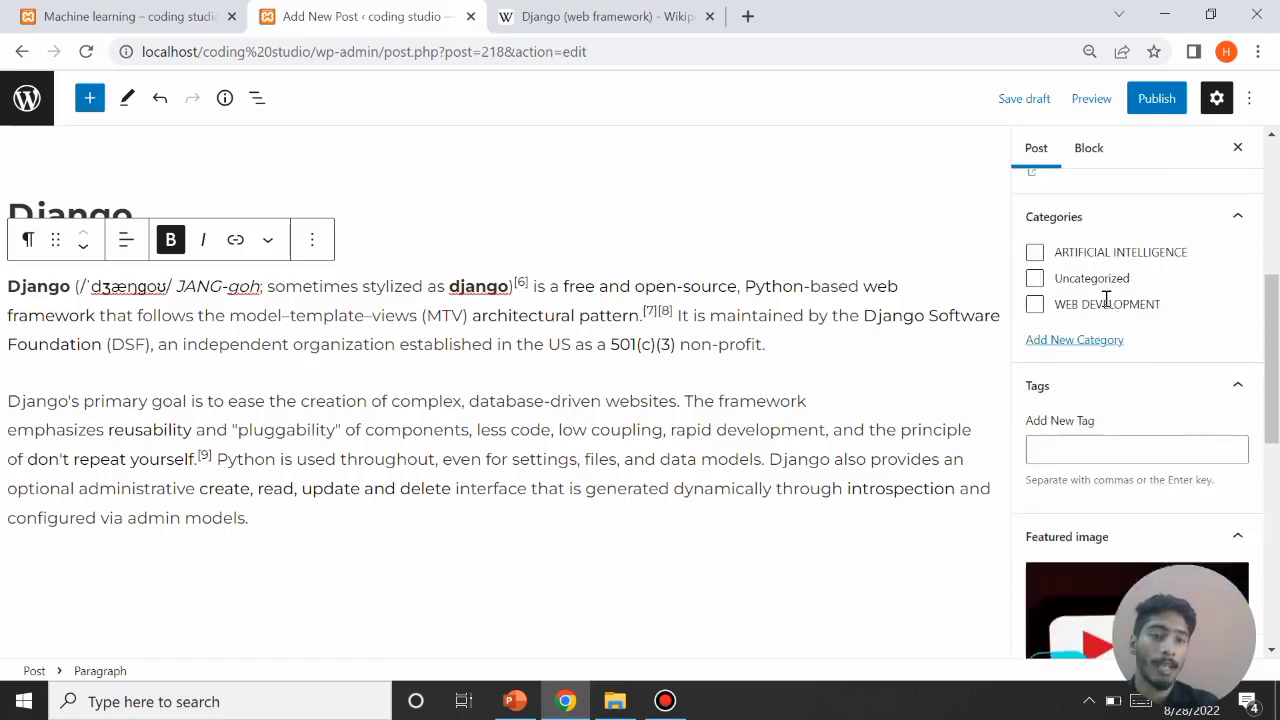
left_click(1035, 362)
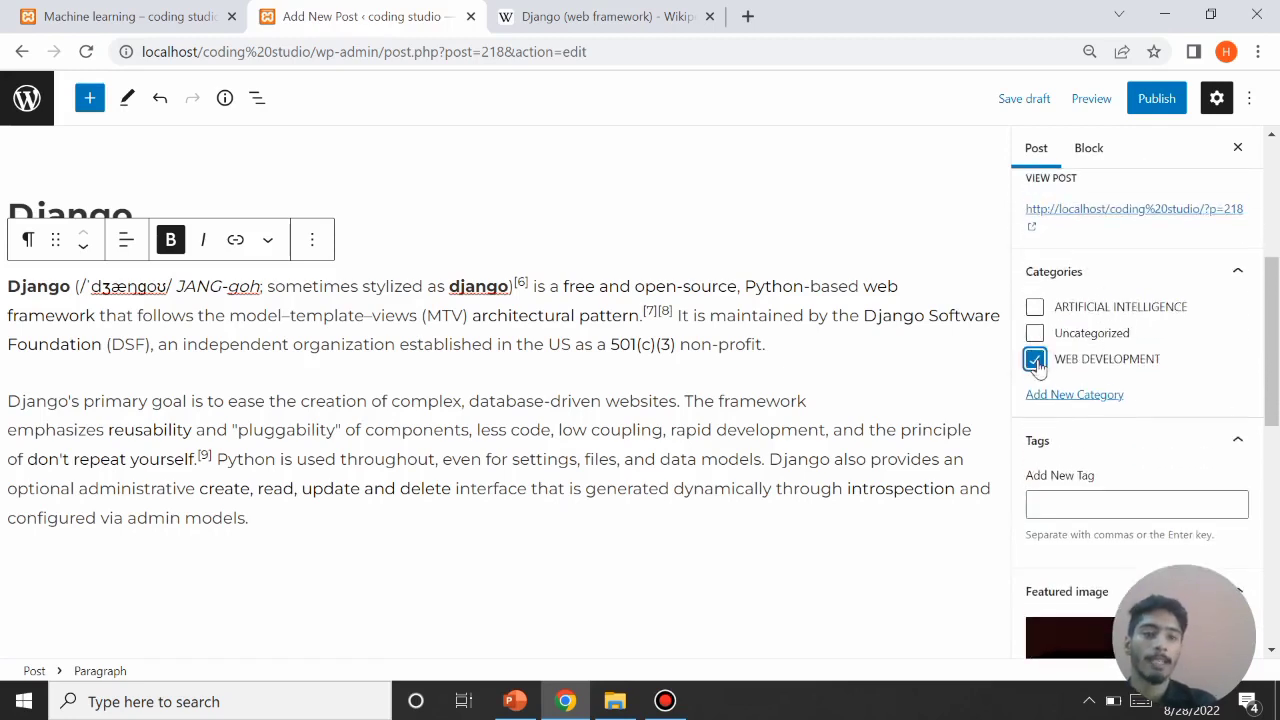
left_click(1168, 97)
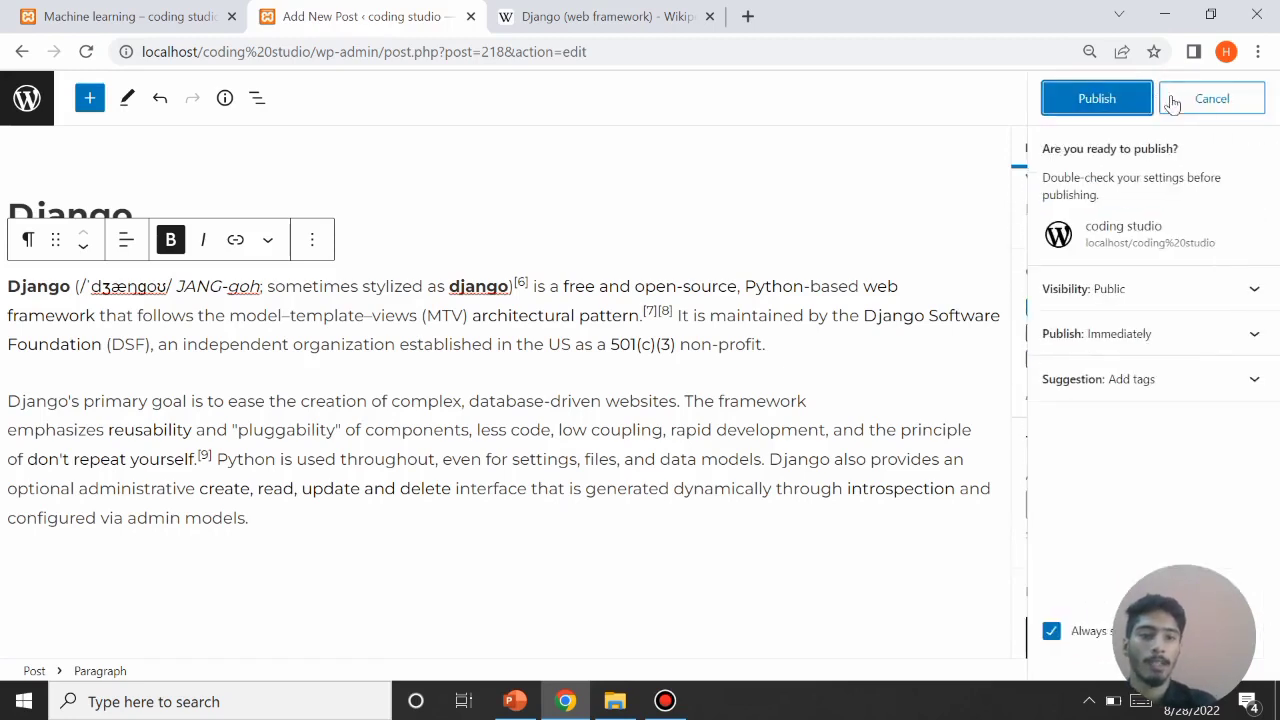
left_click(1102, 104)
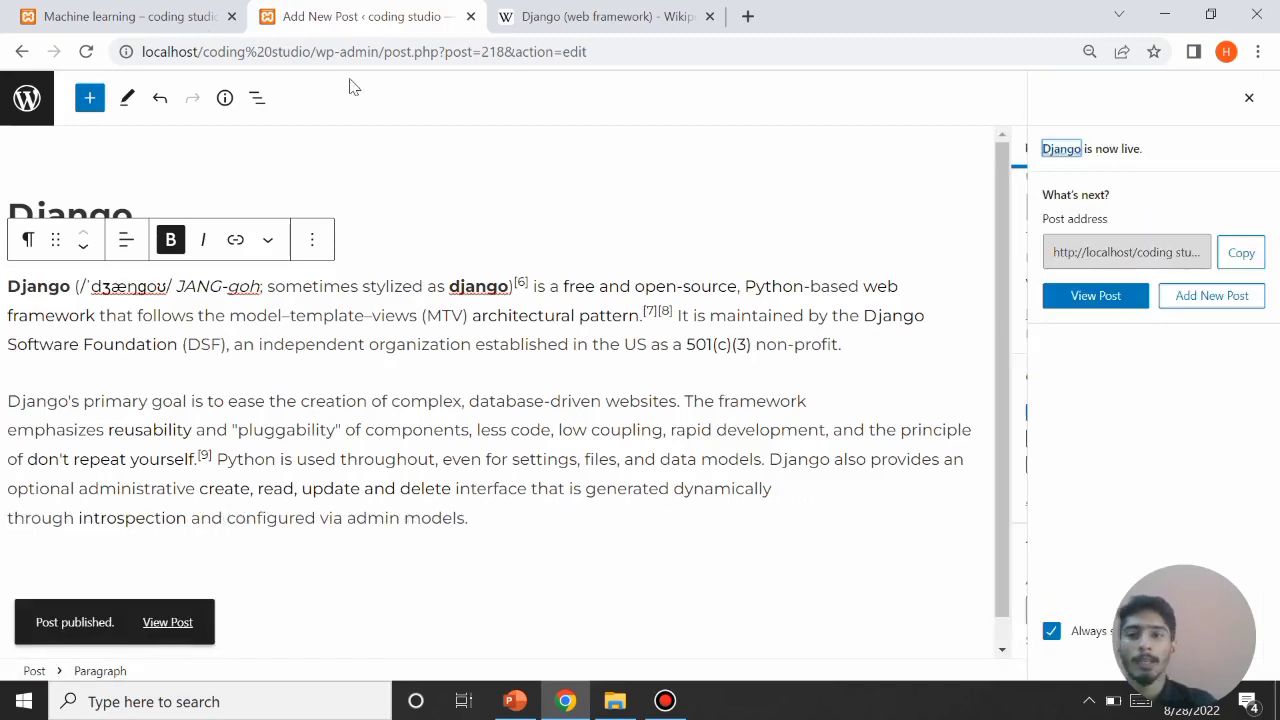
Step: Refresh the admin posts list to check the posts' categories, and return to the site's Blog page
left_click(21, 51)
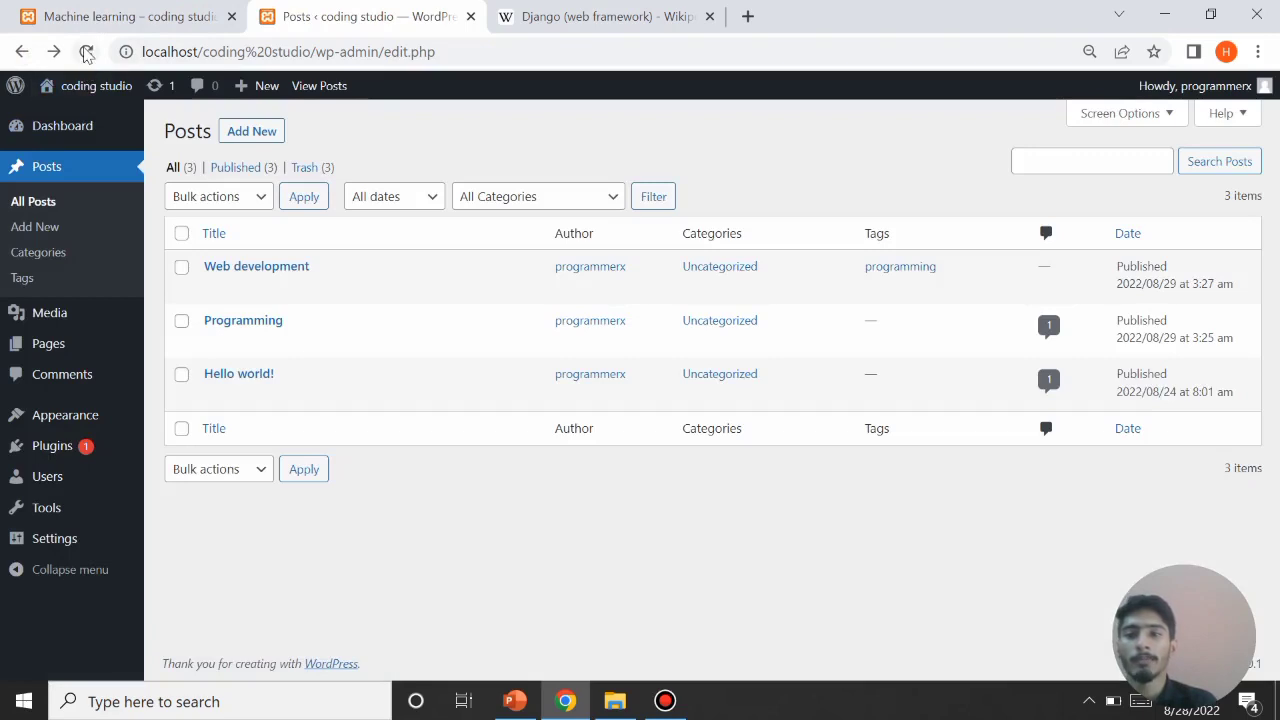
left_click(86, 51)
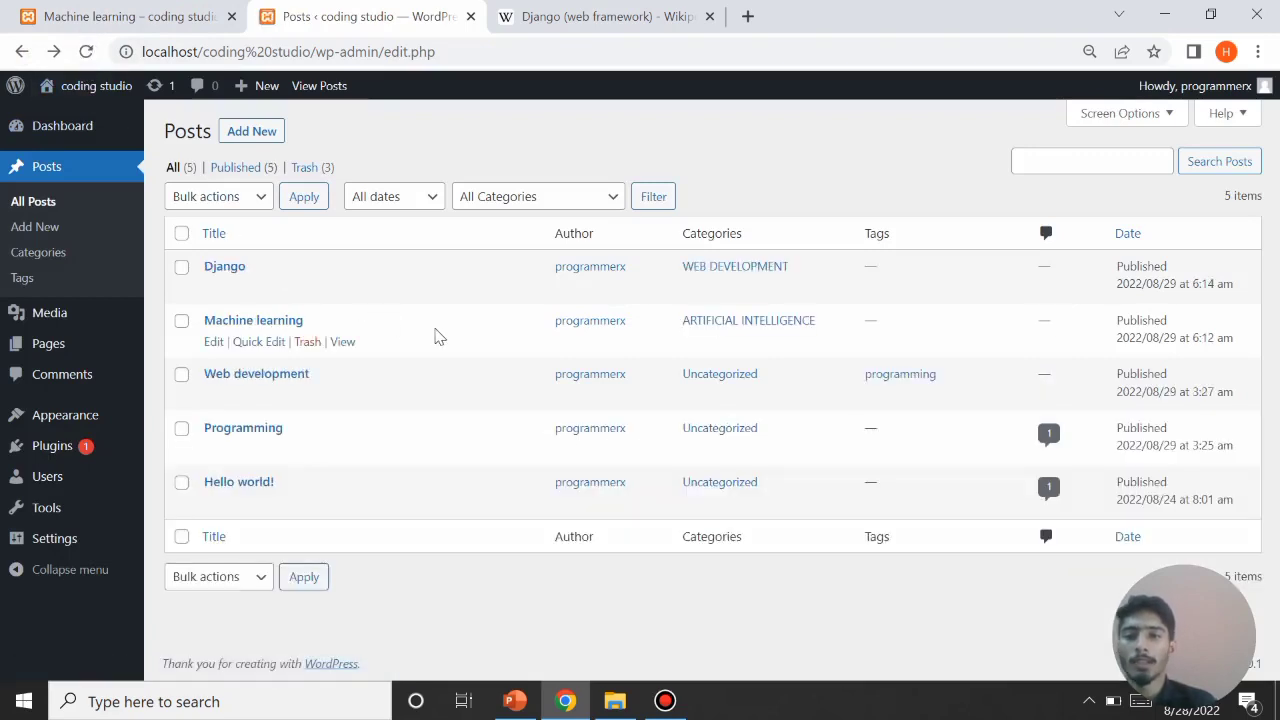
left_click(98, 24)
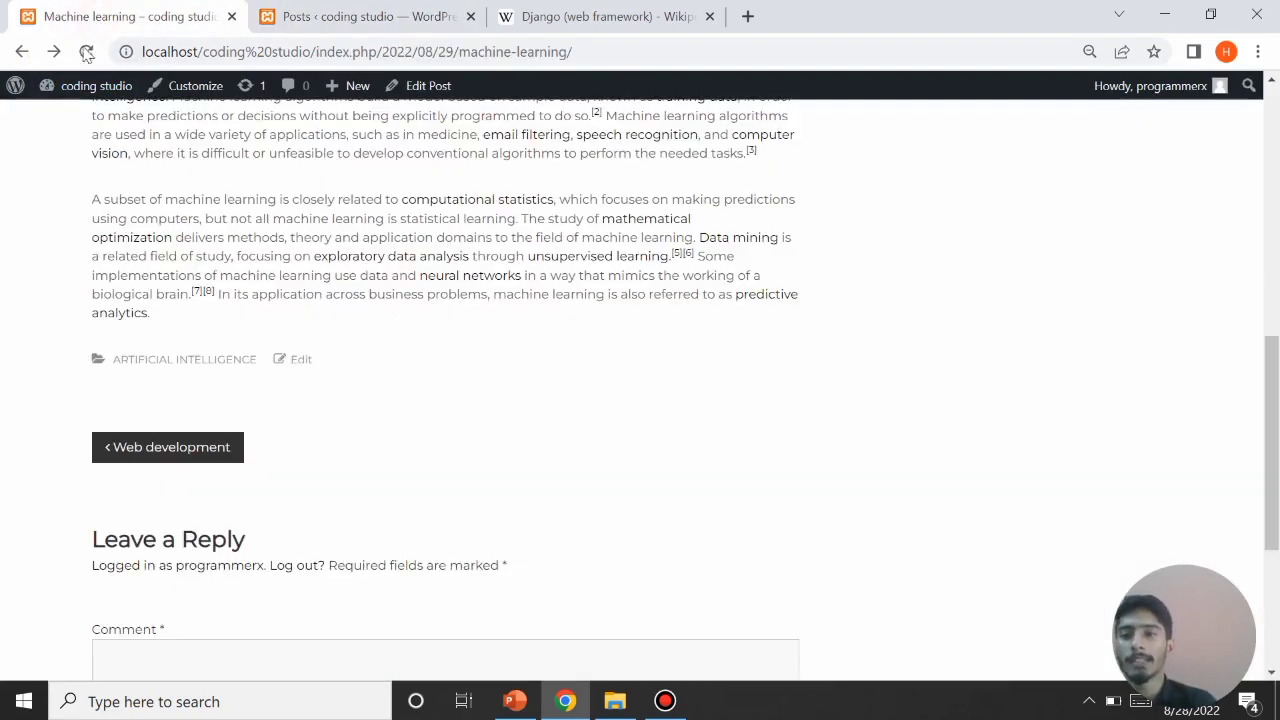
left_click(20, 52)
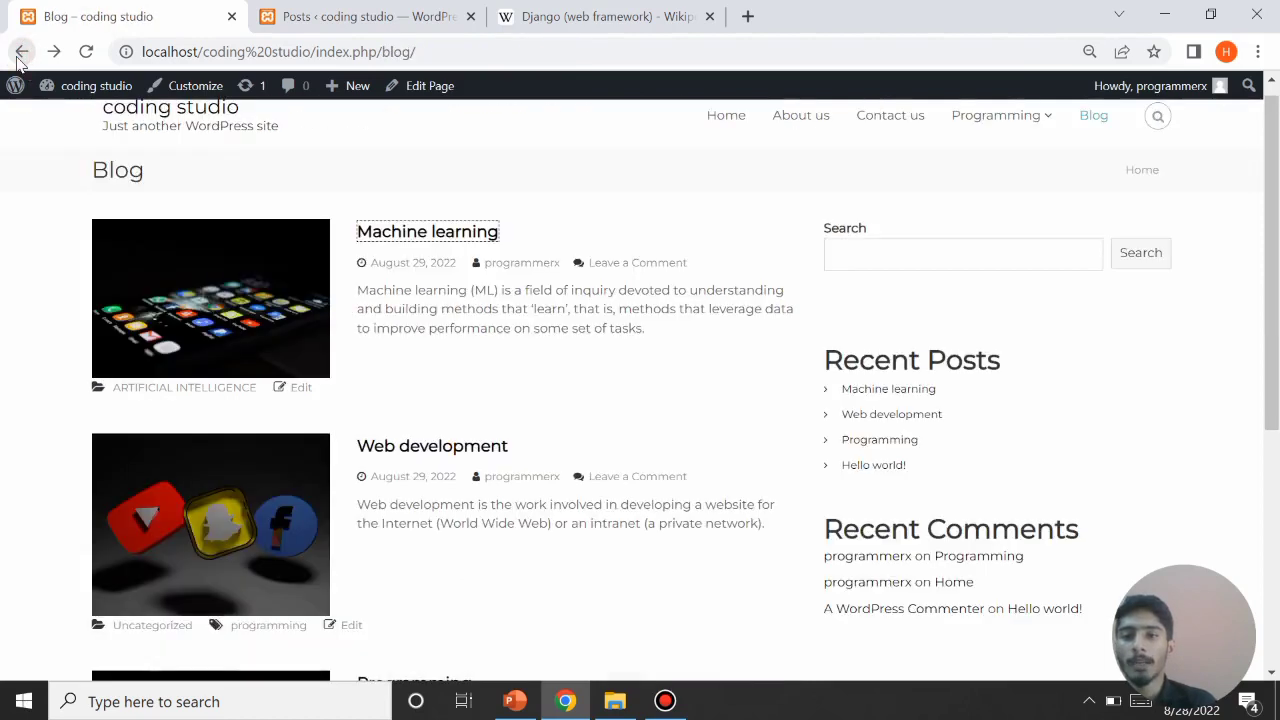
Step: Refresh the site's Blog page and open the Django post to review its content and category
left_click(92, 52)
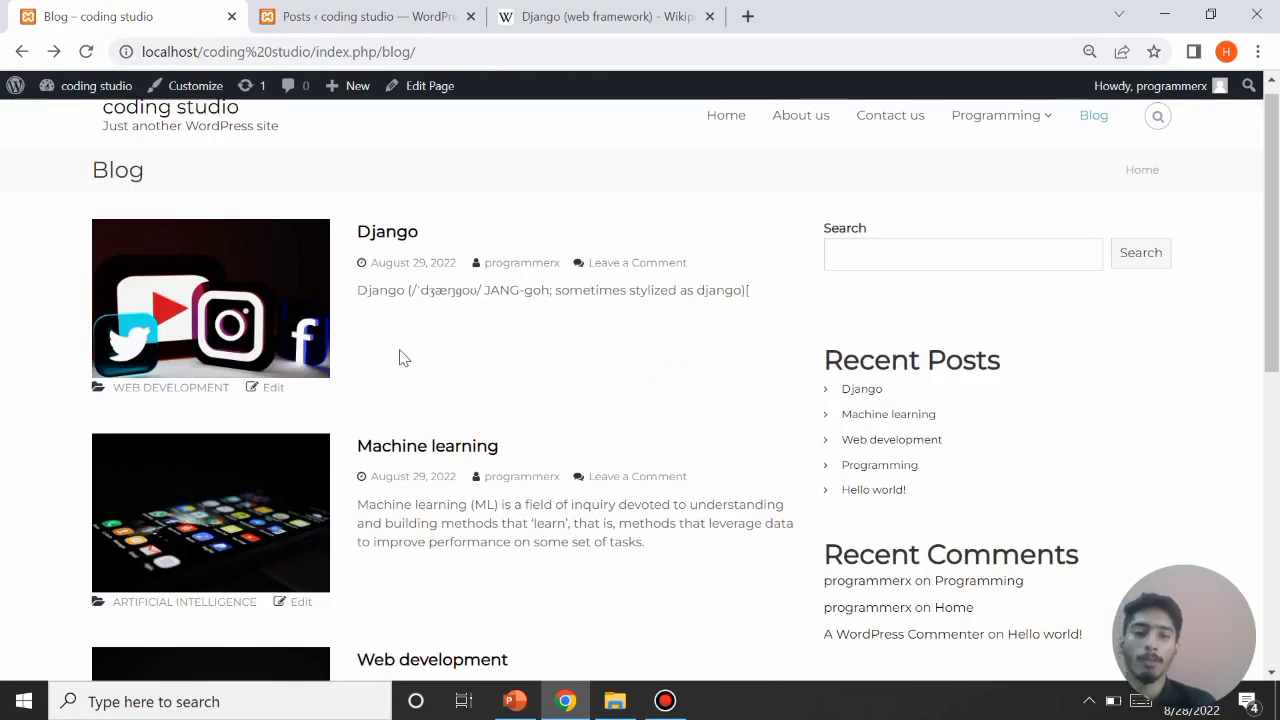
scroll(400, 357, "down", 1)
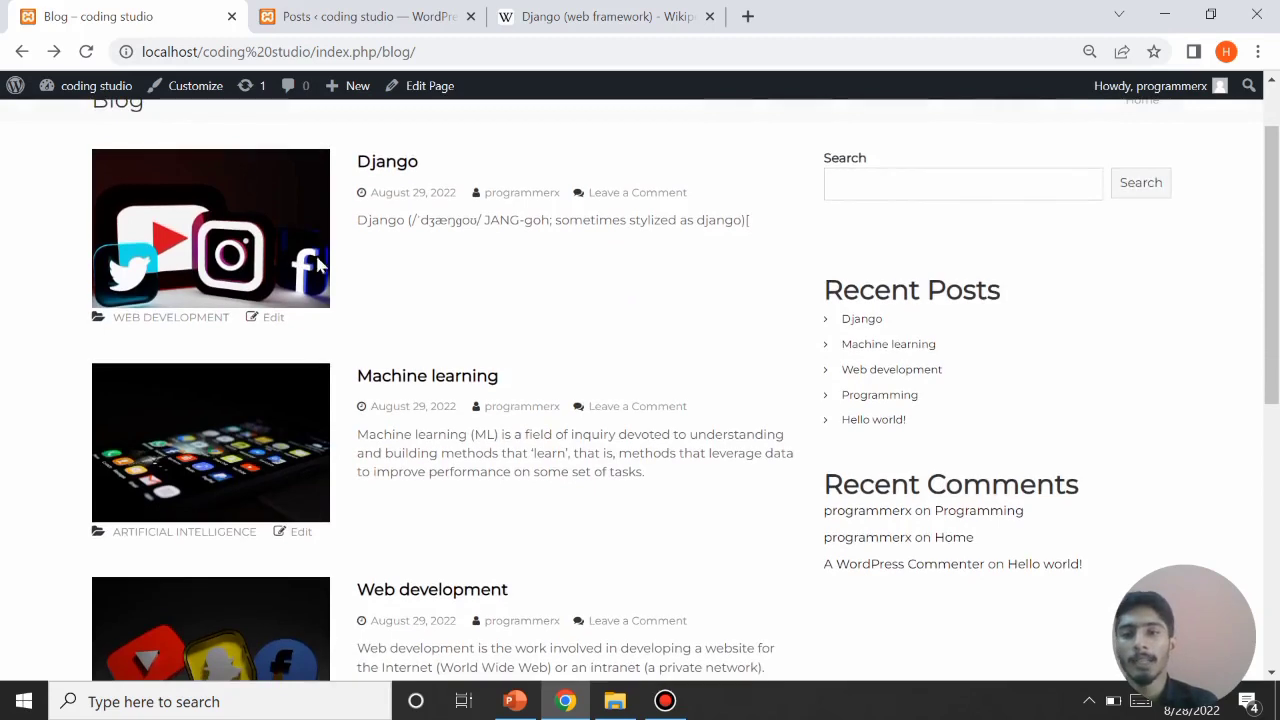
left_click(369, 164)
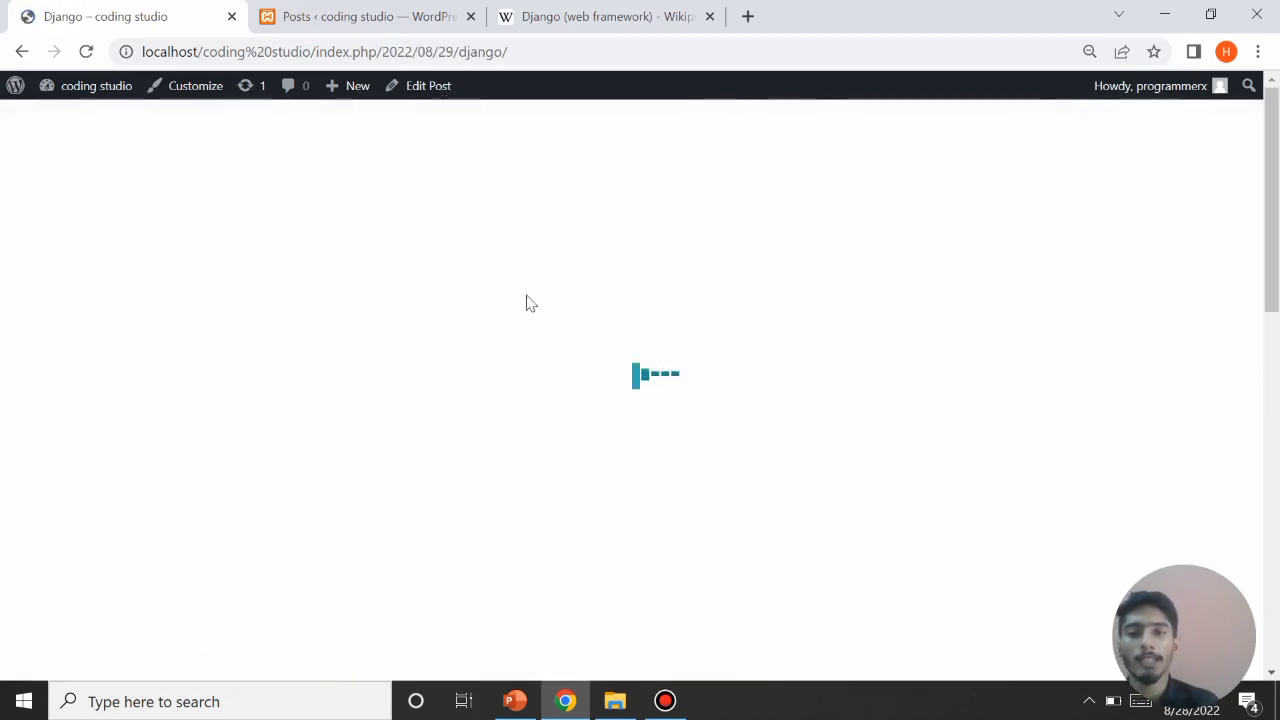
scroll(430, 414, "down", 8)
scroll(430, 414, "up", 3)
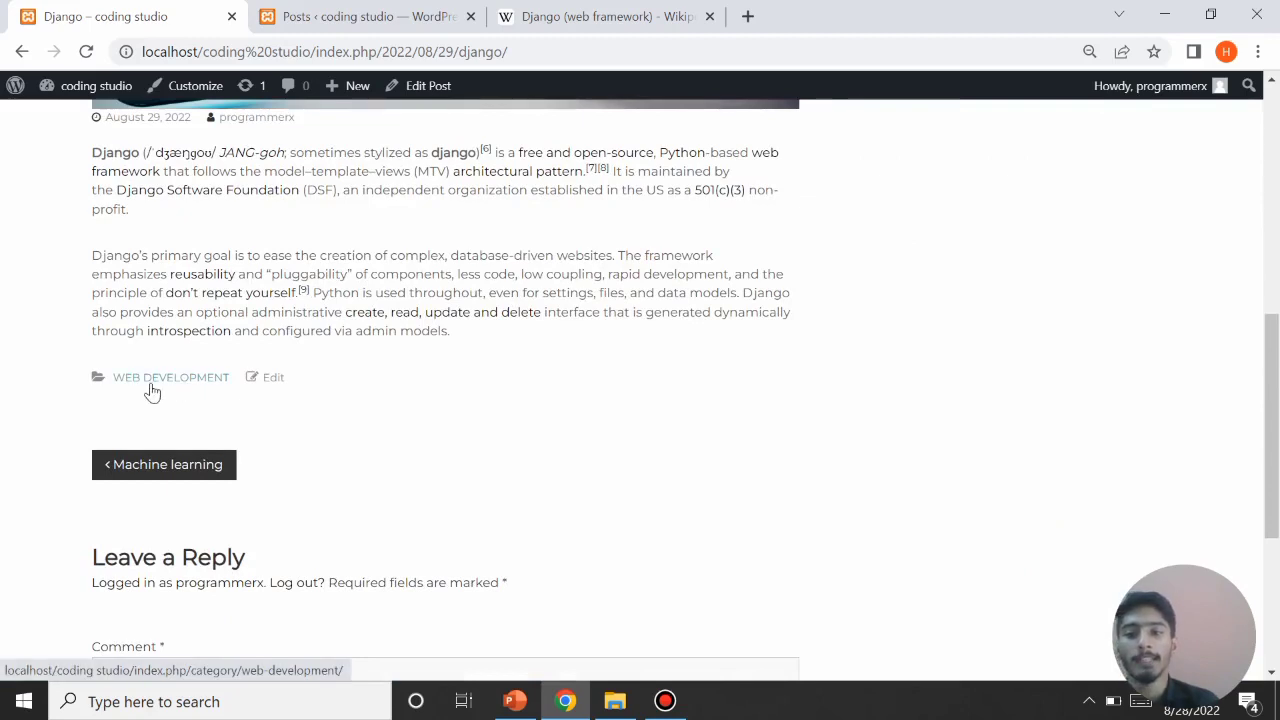
Step: View the WEB DEVELOPMENT category archive from the Django post, and return to the post
left_click(150, 388)
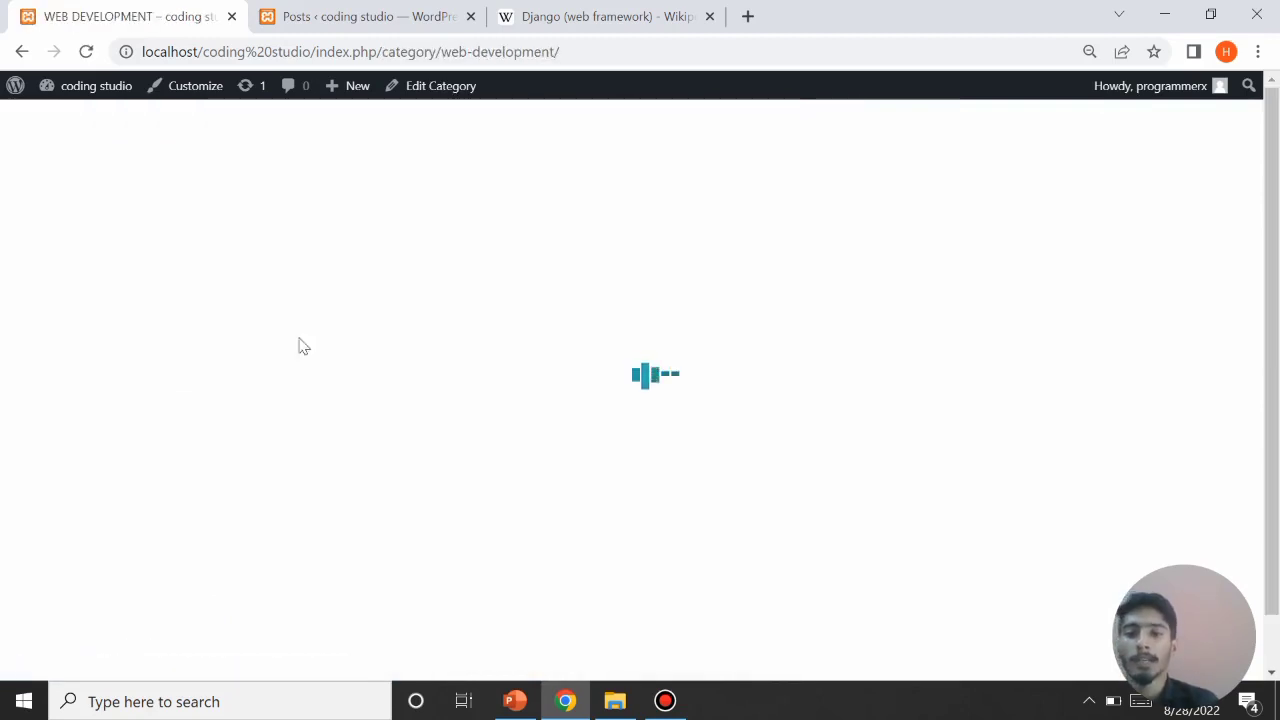
left_click_drag(500, 199, 72, 203)
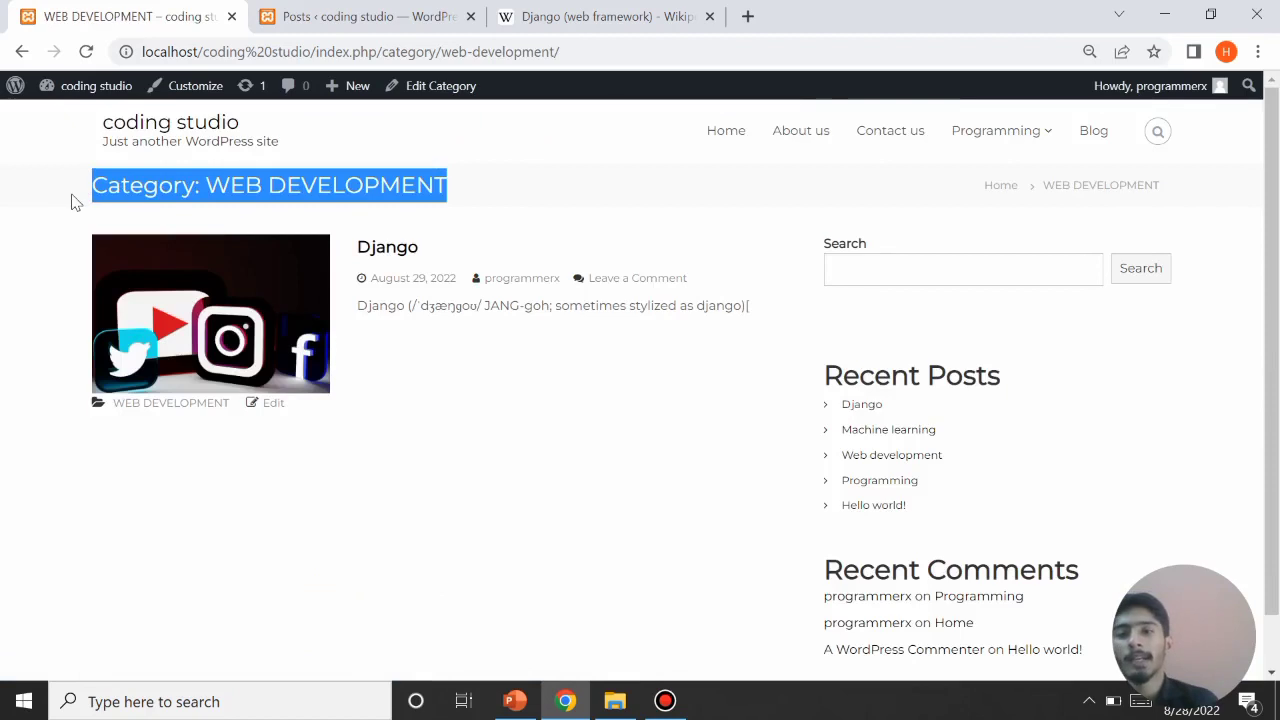
left_click(614, 383)
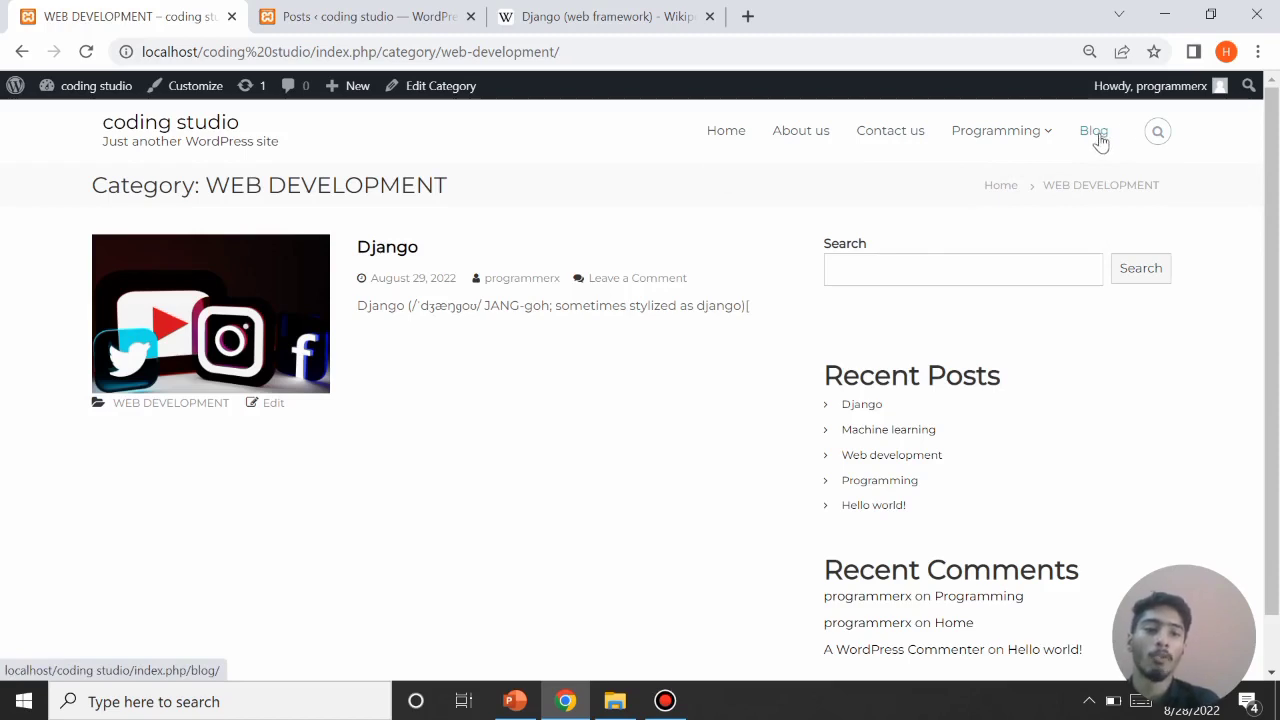
mouse_move(997, 143)
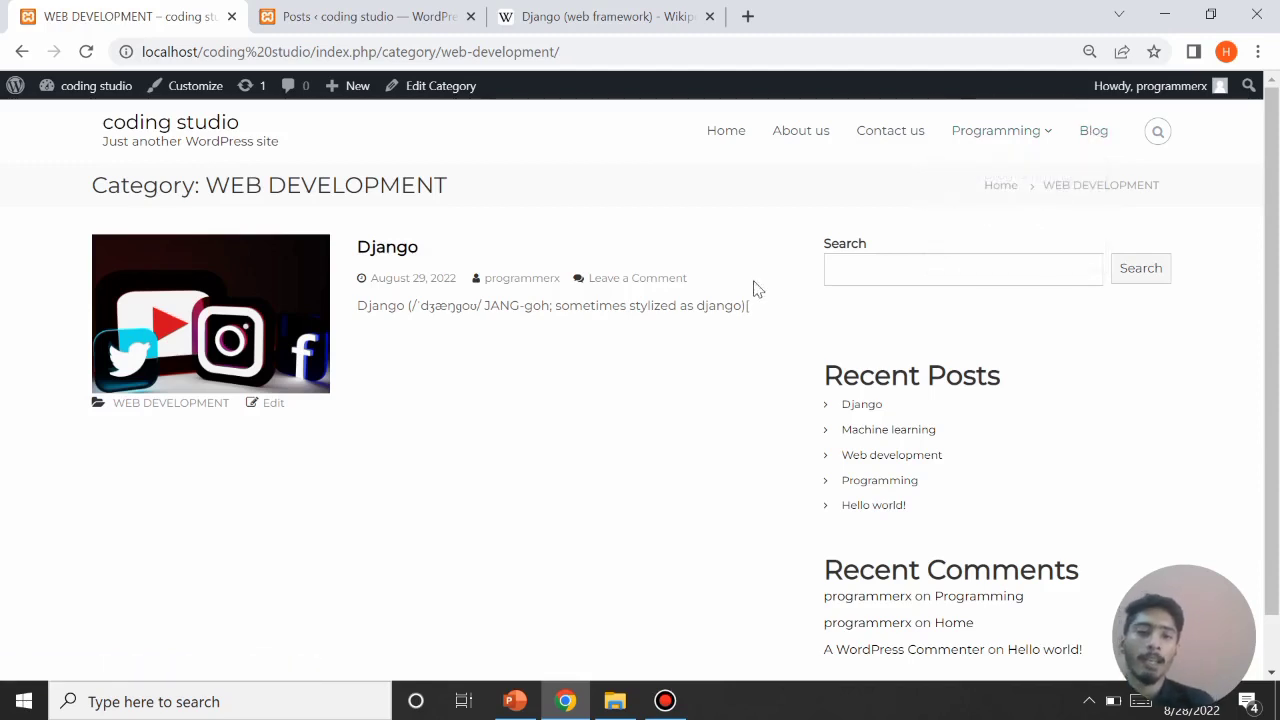
left_click(22, 51)
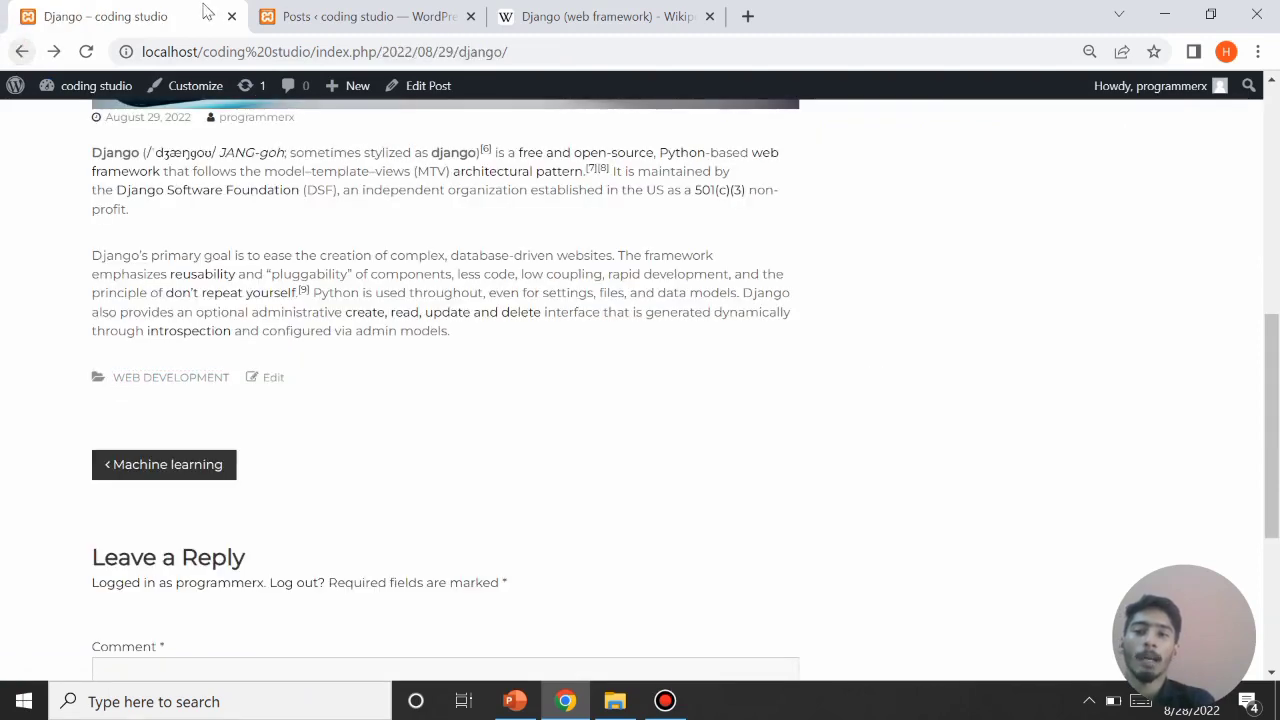
Step: Switch to the WordPress admin and open the Menus editor under Appearance
left_click(297, 15)
left_click(22, 51)
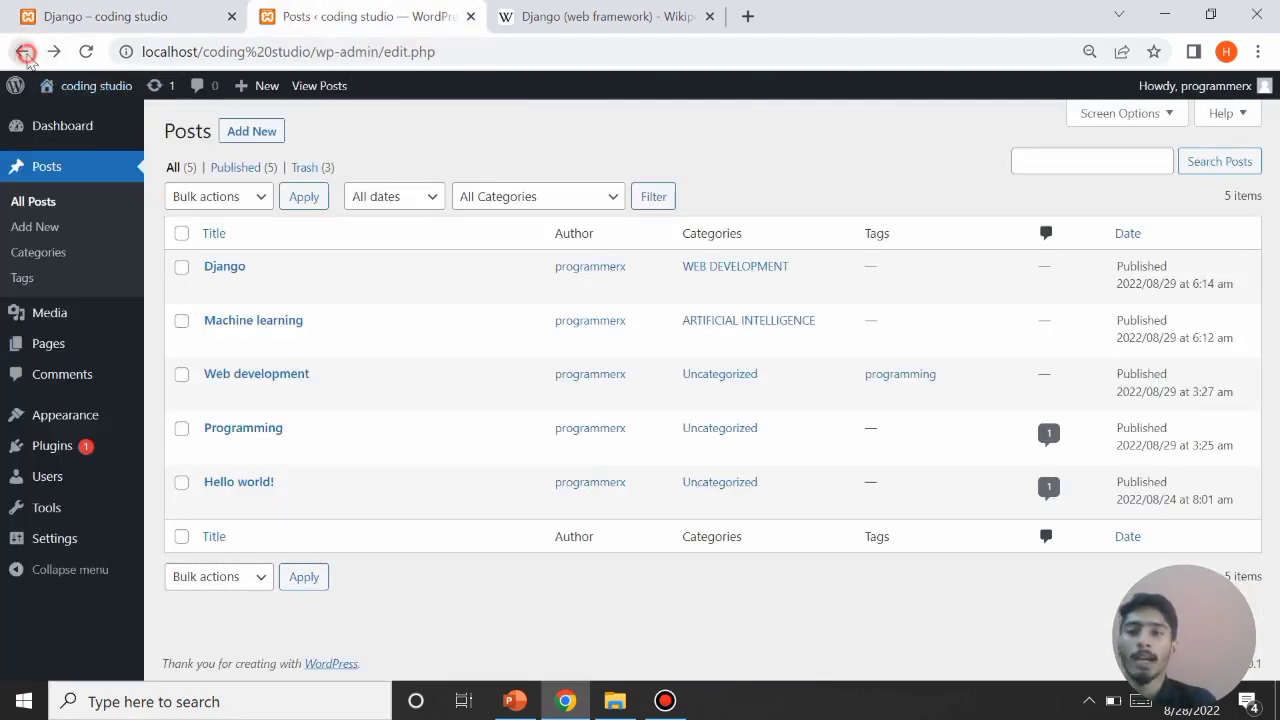
left_click(70, 122)
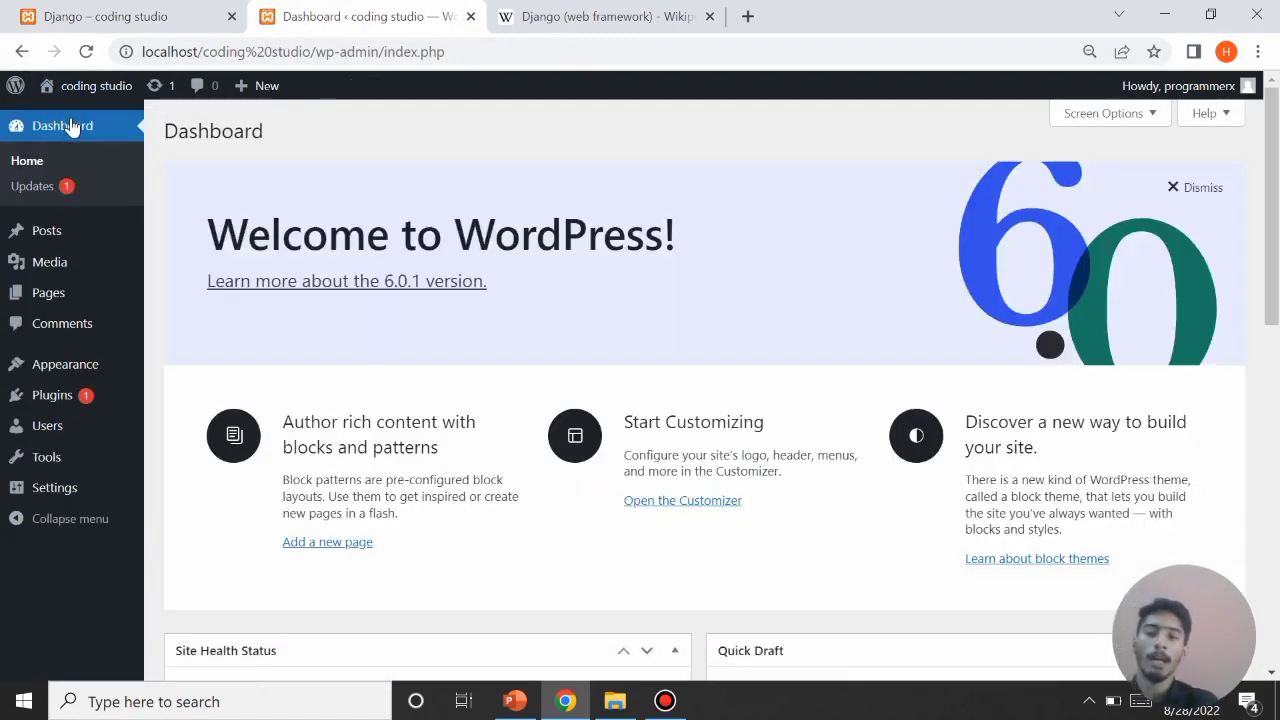
mouse_move(110, 364)
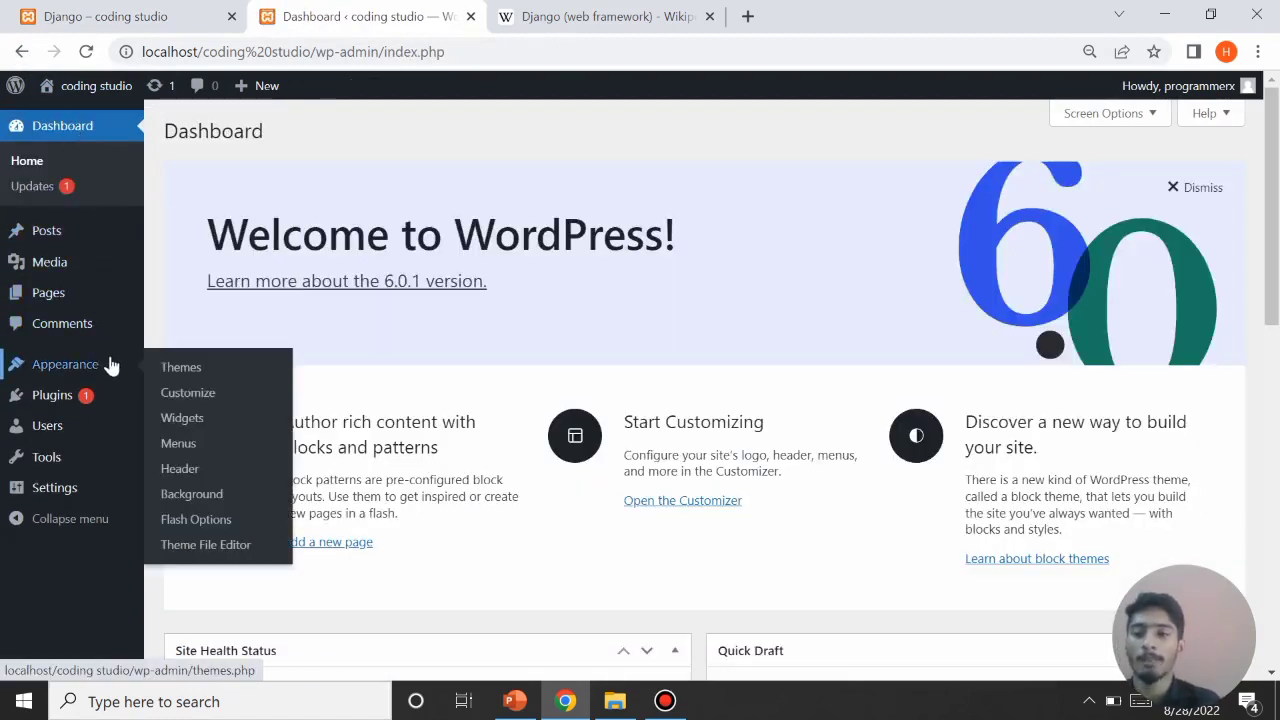
left_click(180, 443)
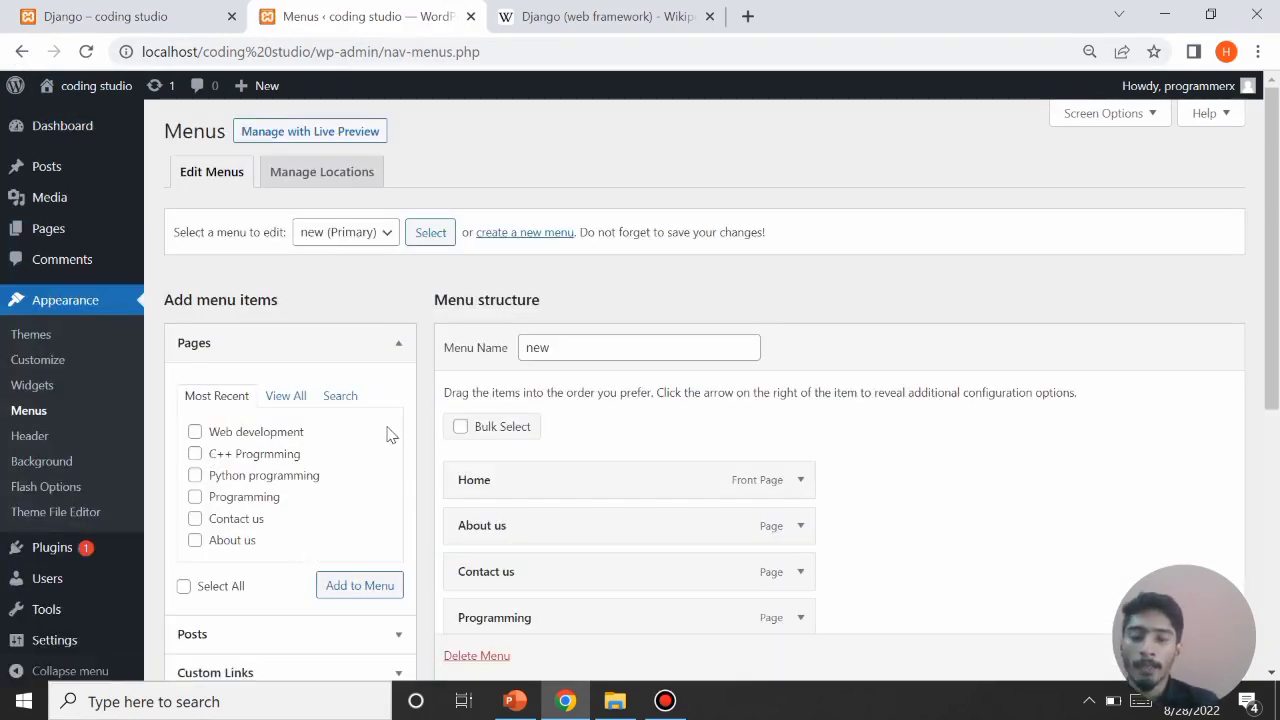
Step: Add the WEB DEVELOPMENT and ARTIFICIAL INTELLIGENCE categories to the primary menu "new"
scroll(390, 435, "down", 2)
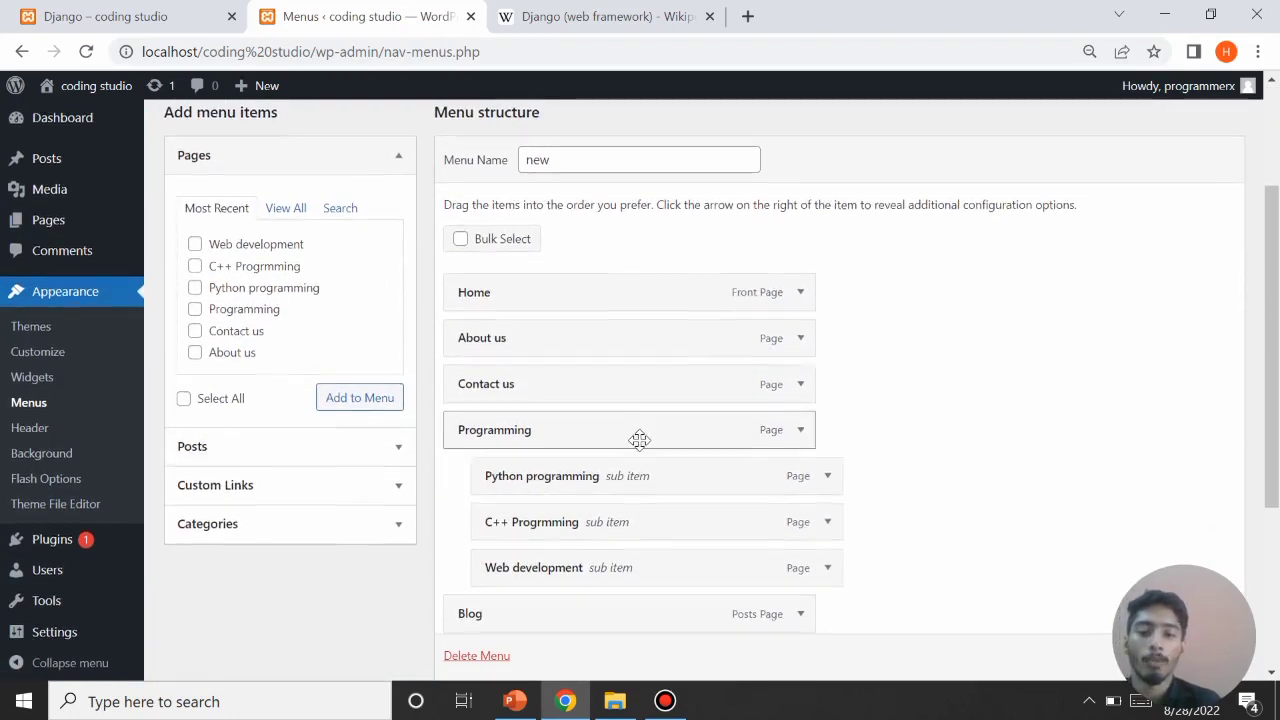
scroll(639, 440, "down", 2)
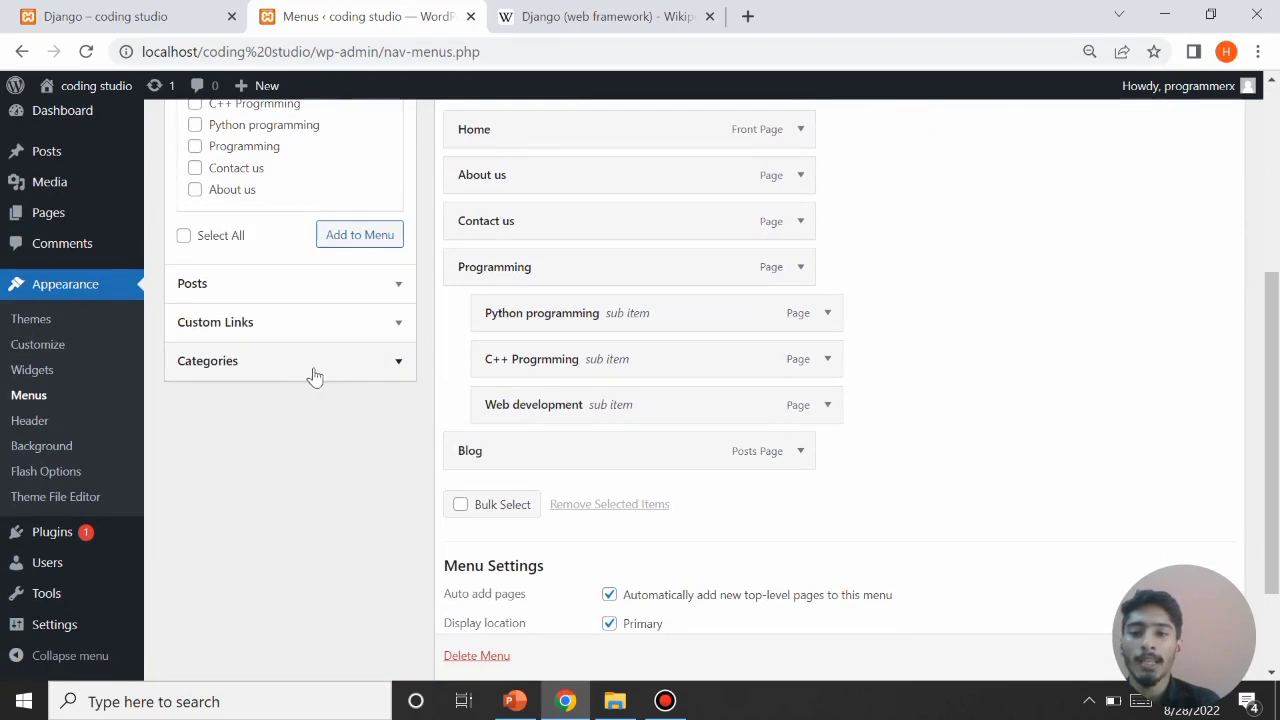
left_click(380, 366)
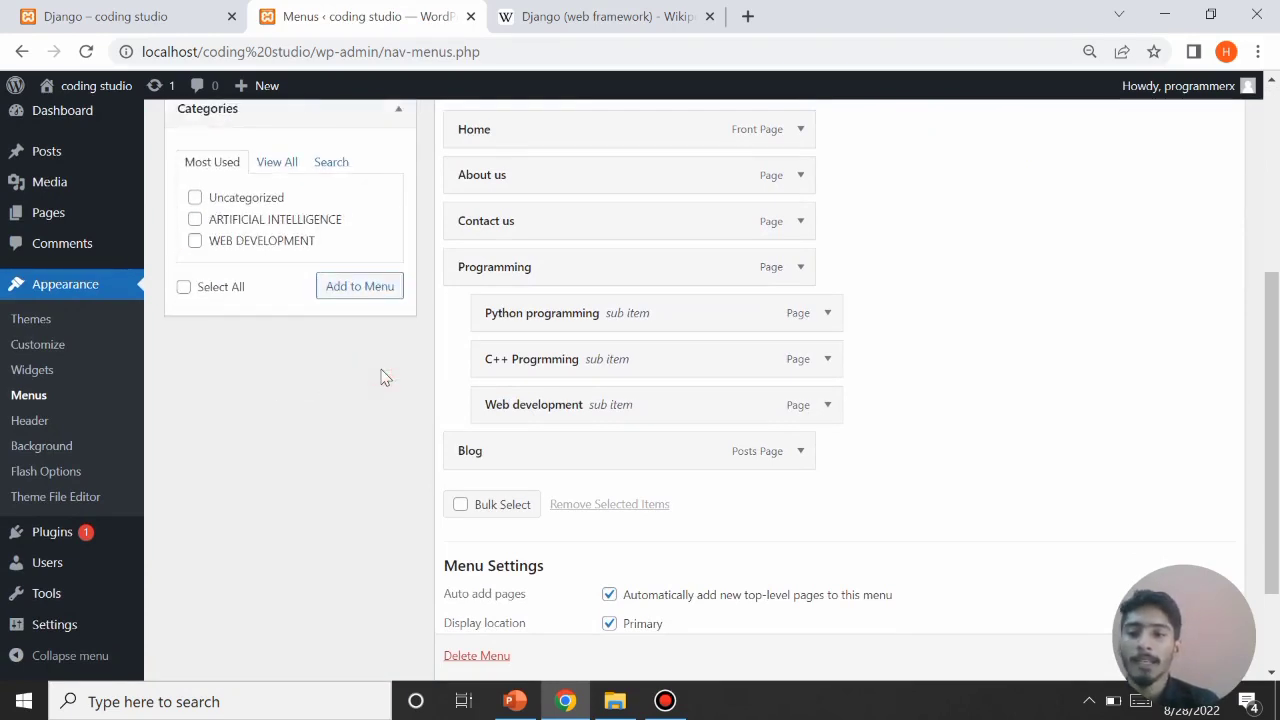
left_click(196, 242)
left_click(195, 221)
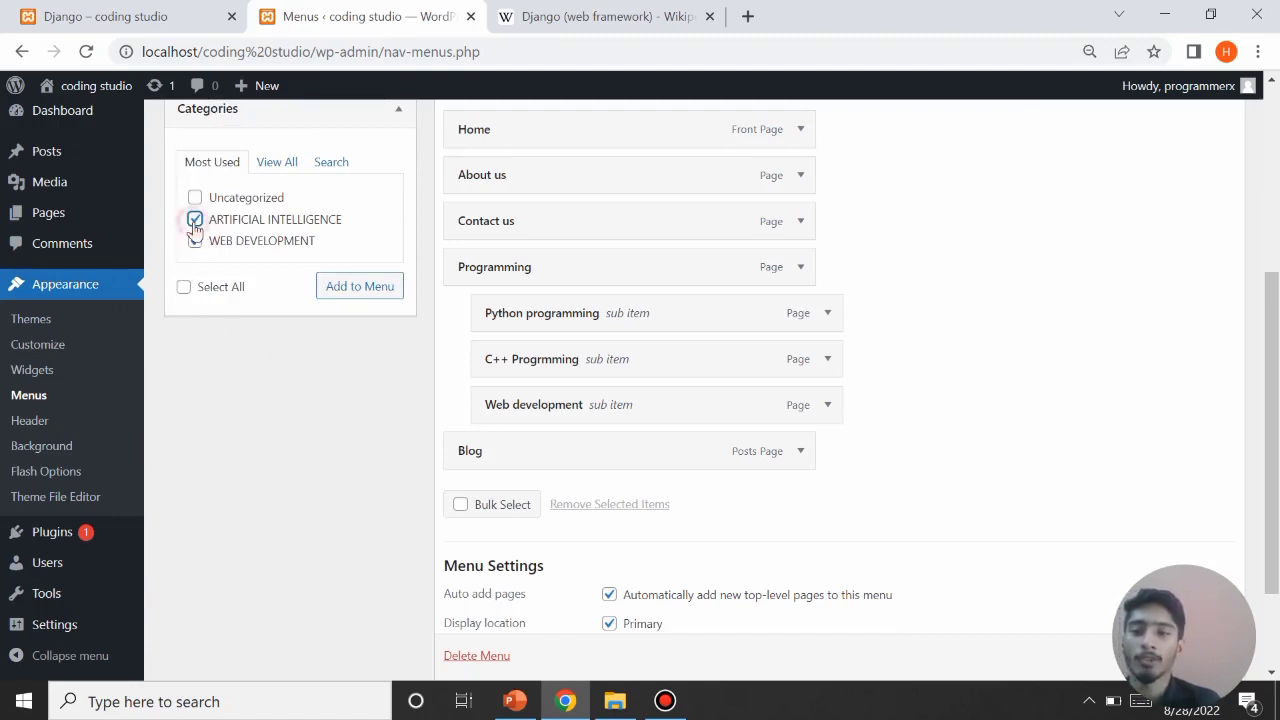
left_click(336, 289)
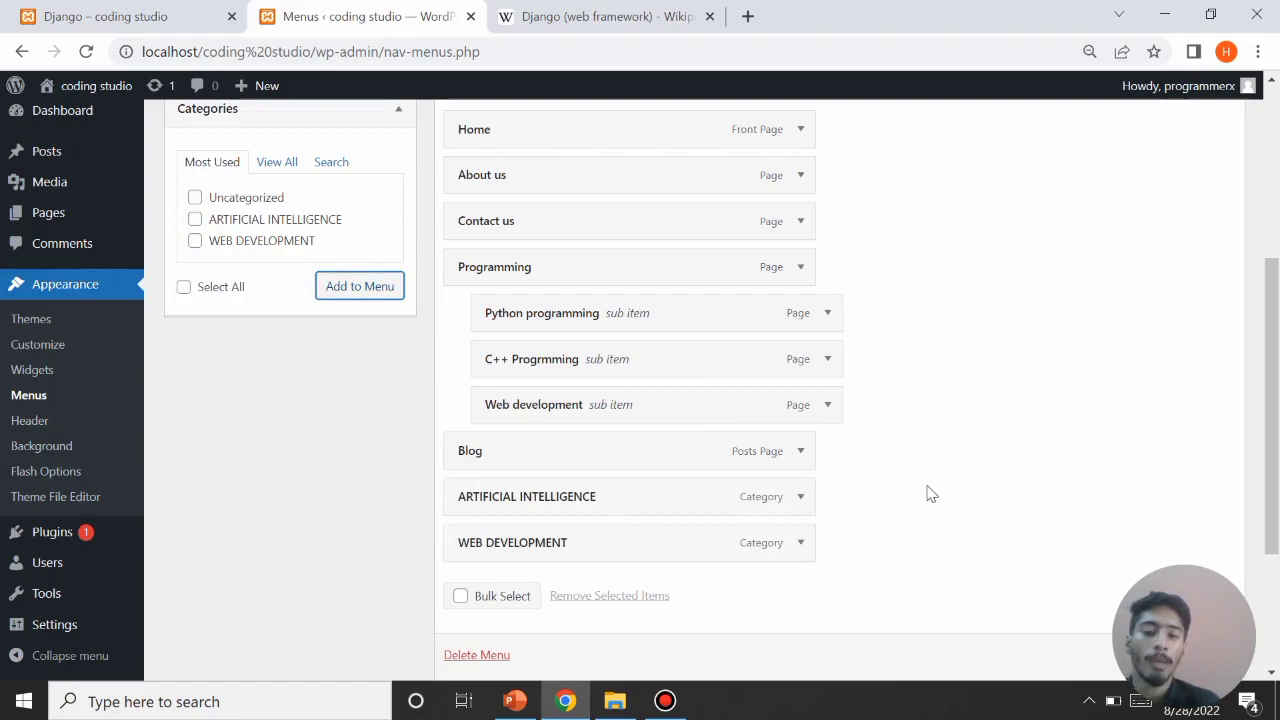
Step: Nest the ARTIFICIAL INTELLIGENCE and WEB DEVELOPMENT items under Blog as sub items and save the menu
scroll(926, 491, "down", 1)
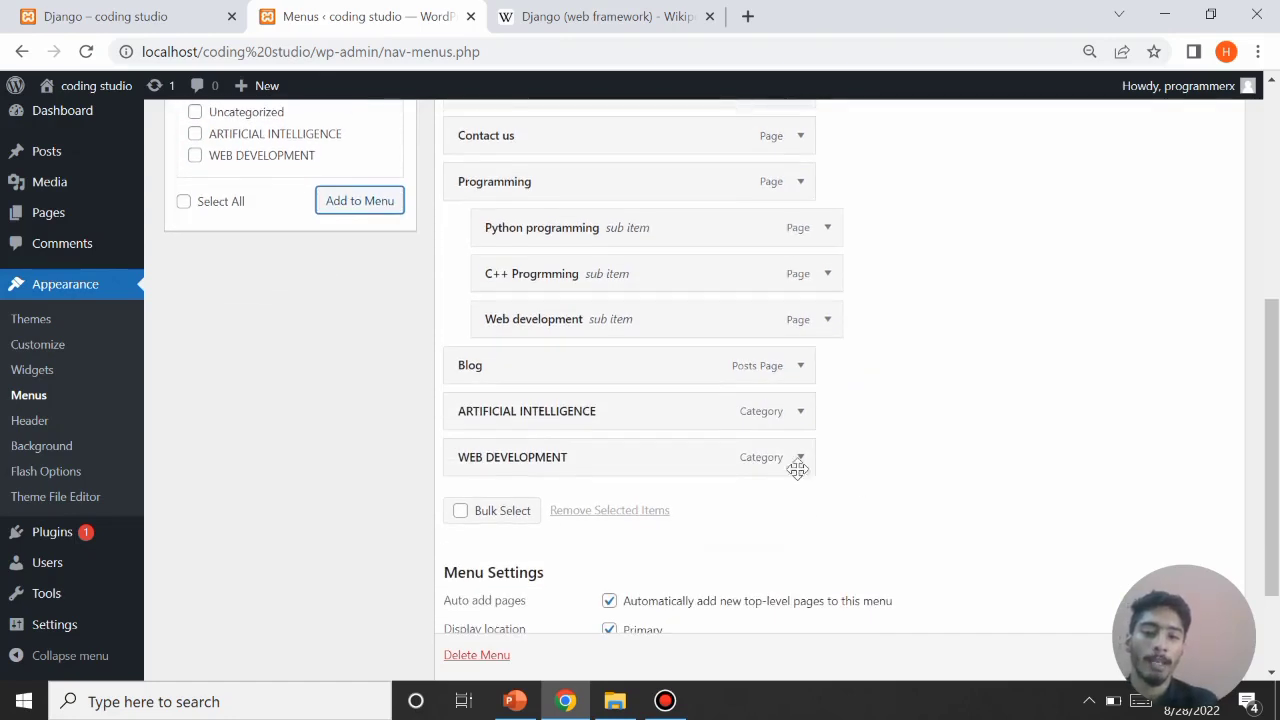
left_click_drag(589, 424, 631, 460)
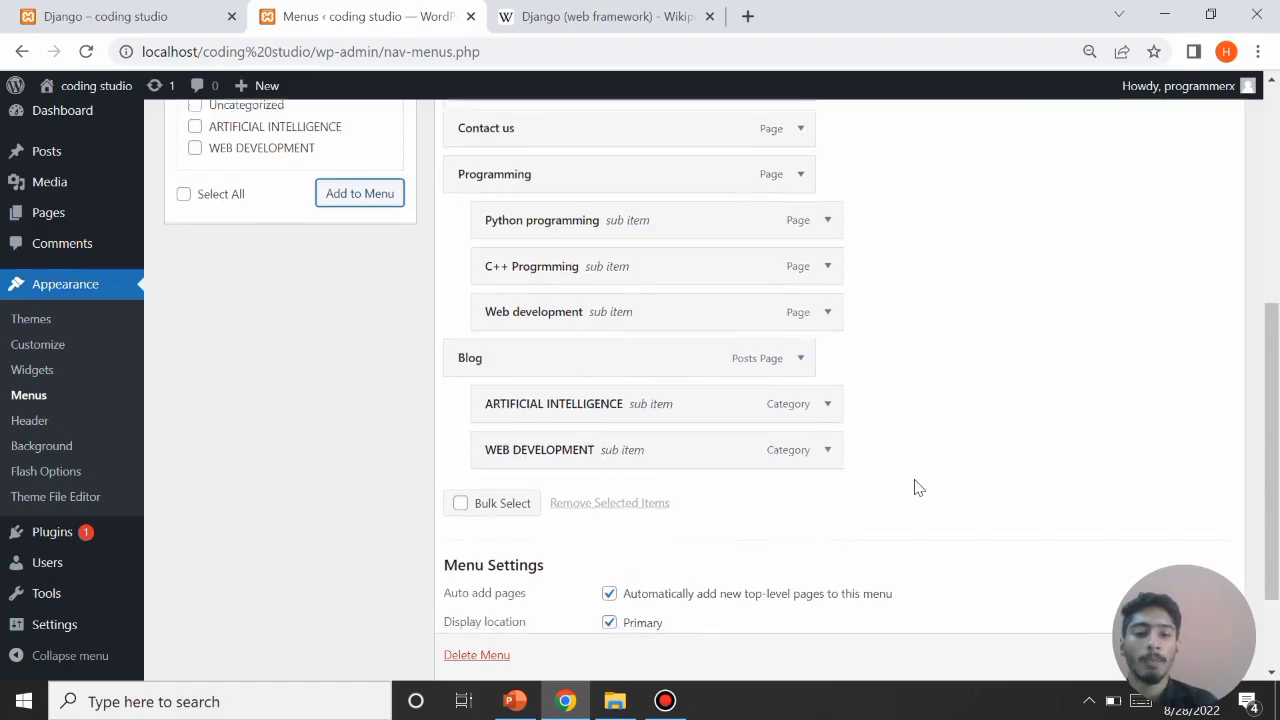
scroll(914, 487, "down", 2)
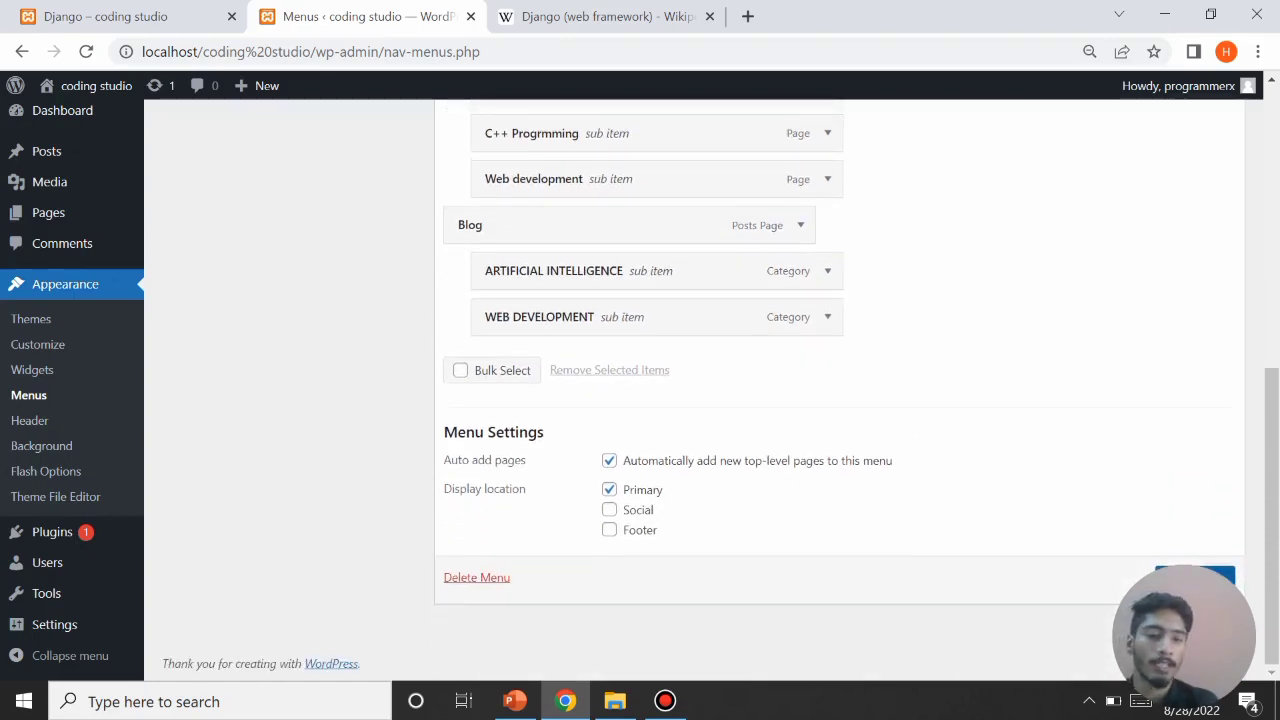
left_click(1195, 578)
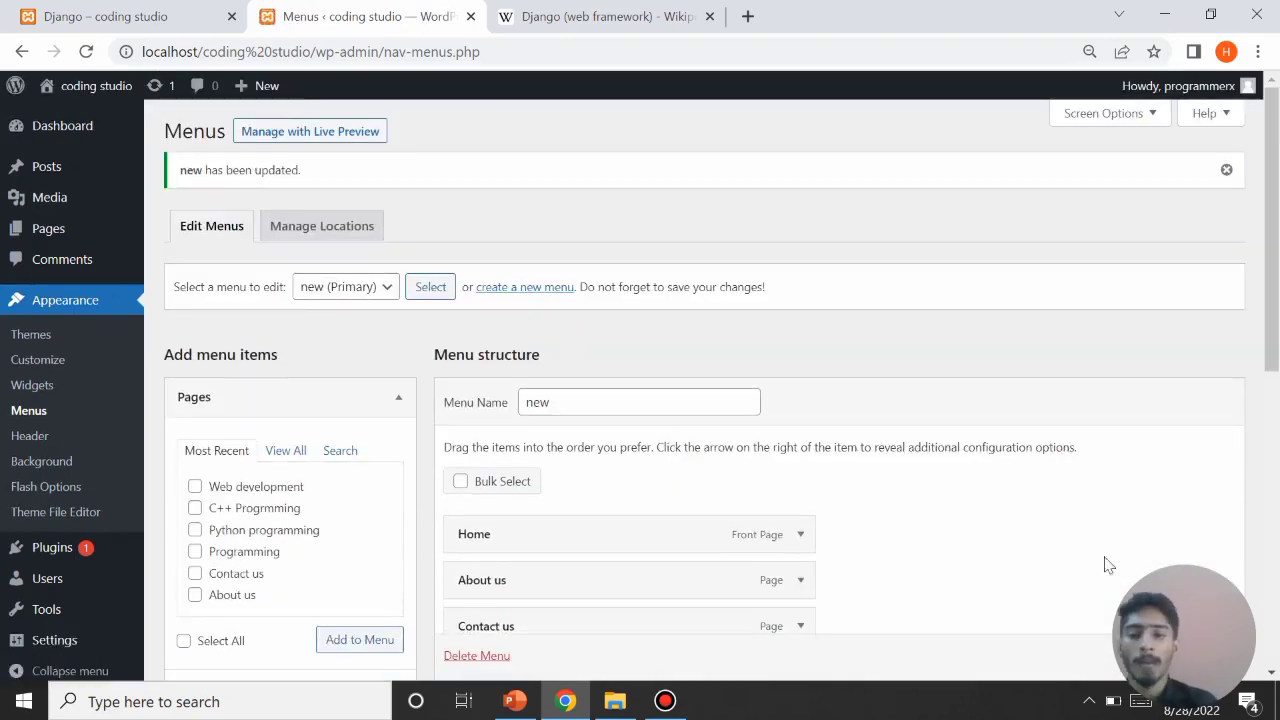
scroll(1195, 640, "down", 1)
left_click(1195, 655)
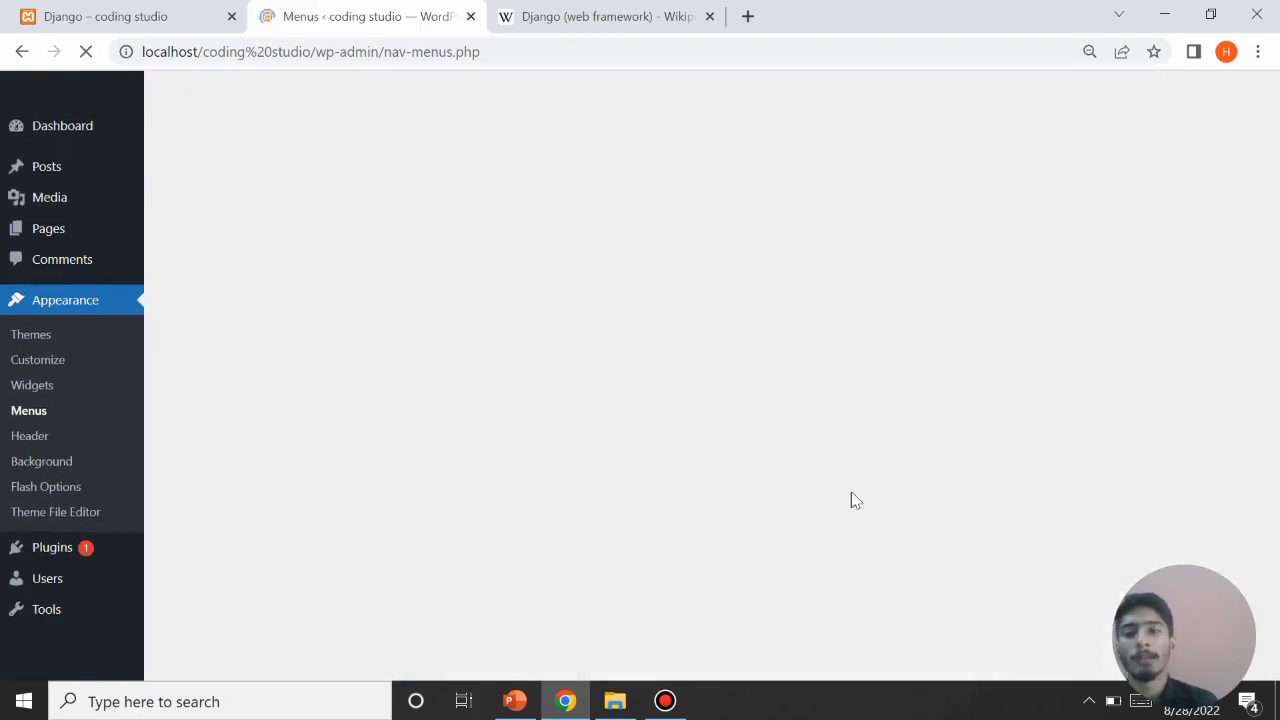
Step: Go back to the coding studio home page and refresh it to check the navigation menu
left_click(110, 18)
left_click(22, 52)
left_click(22, 53)
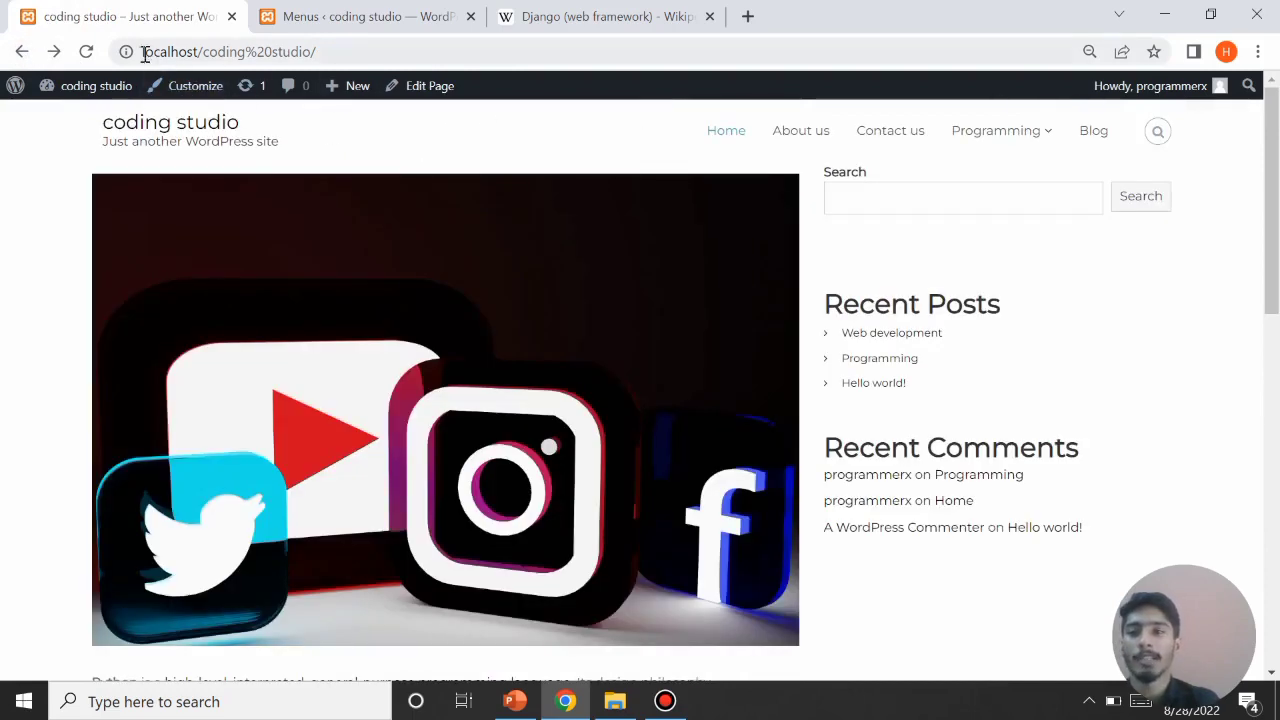
left_click(86, 52)
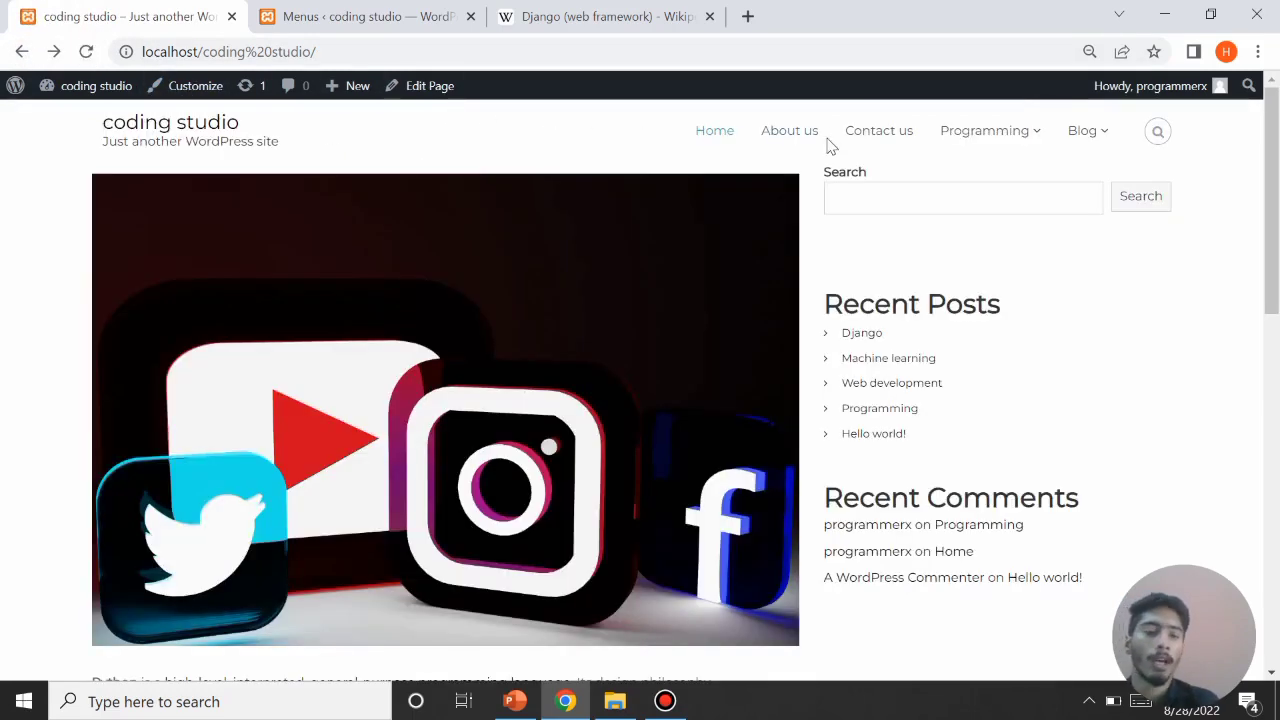
Step: View the ARTIFICIAL INTELLIGENCE category page through the site's Blog submenu, and return to the home page
mouse_move(1090, 142)
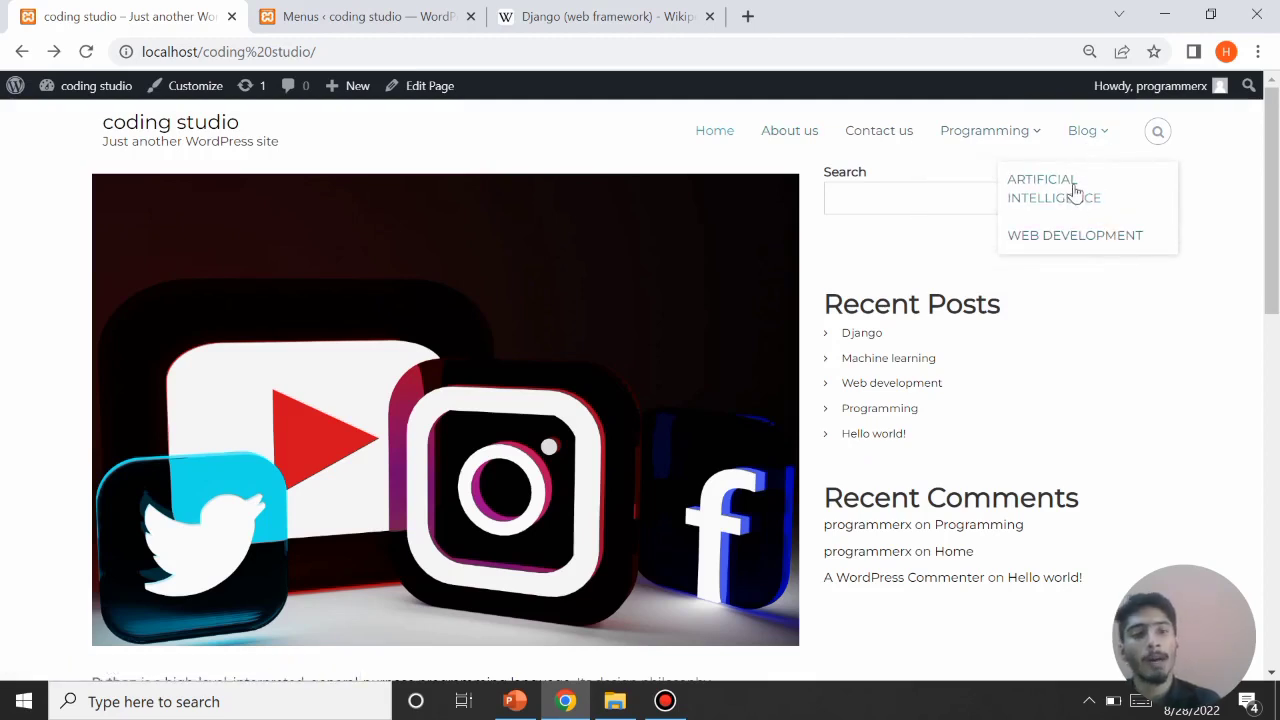
left_click(1074, 190)
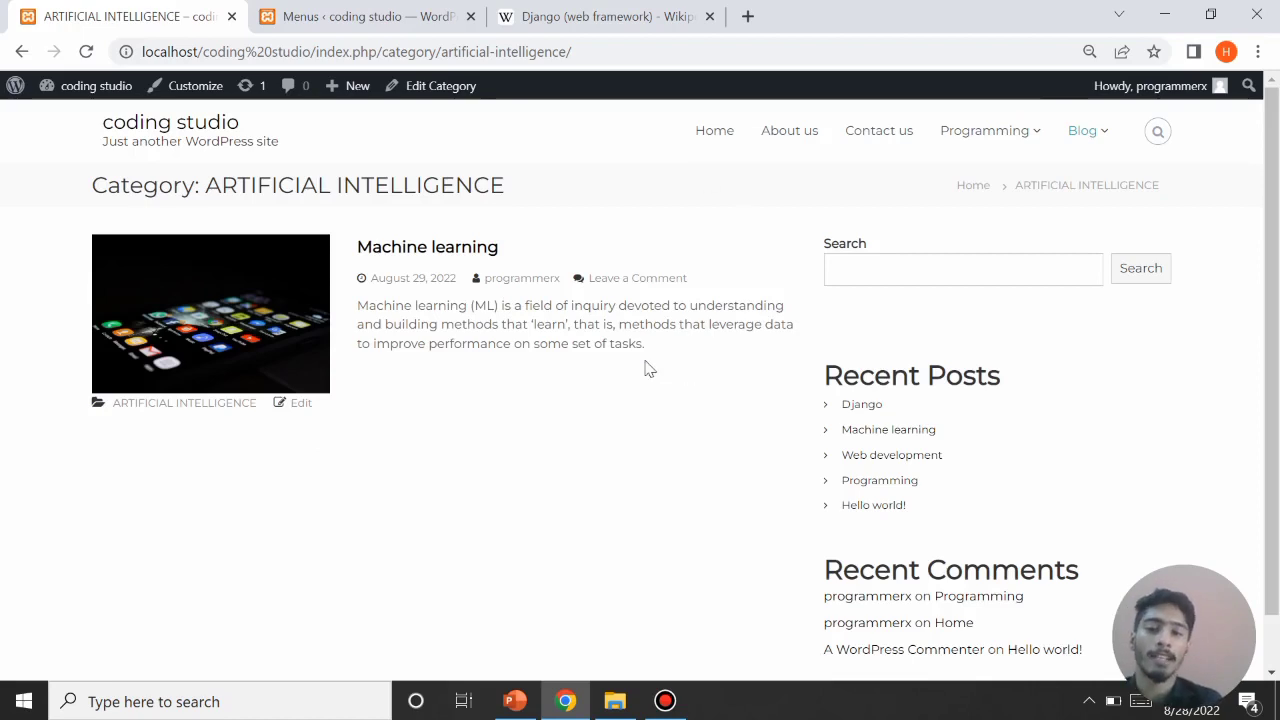
left_click_drag(535, 177, 97, 210)
left_click(22, 50)
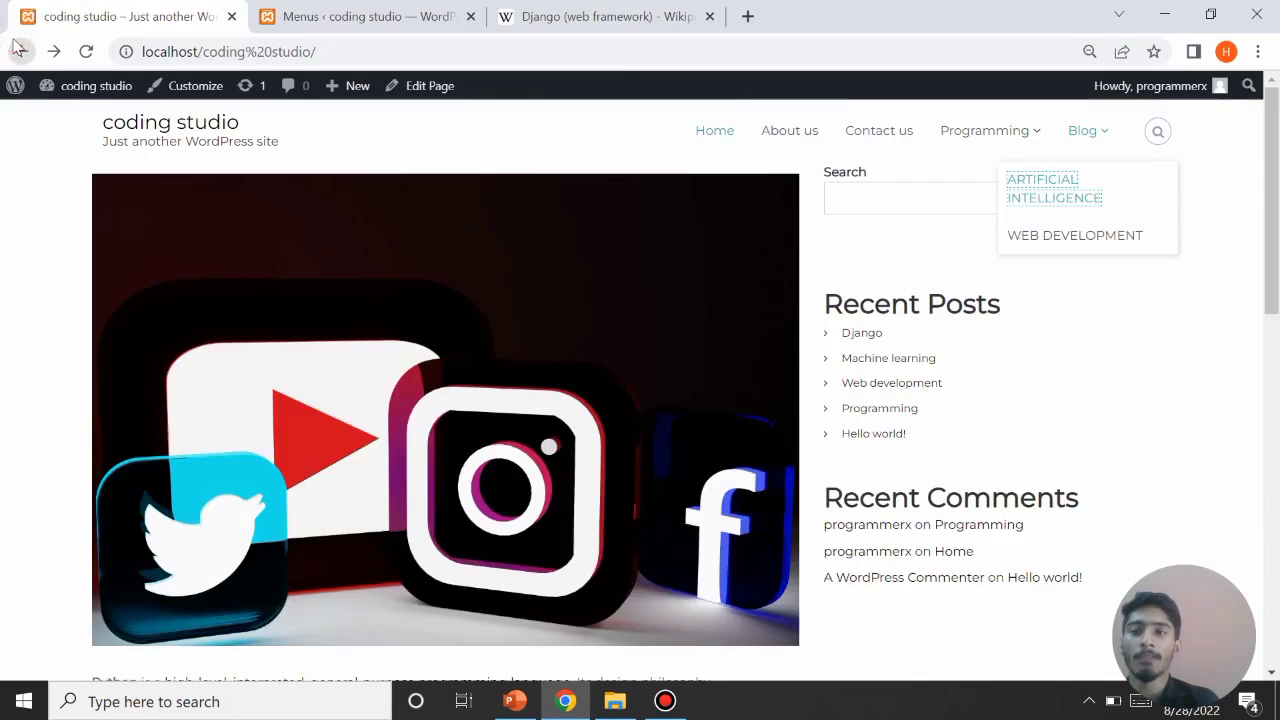
Step: View the WEB DEVELOPMENT category page through the site's Blog submenu, and return to the home page
mouse_move(1094, 150)
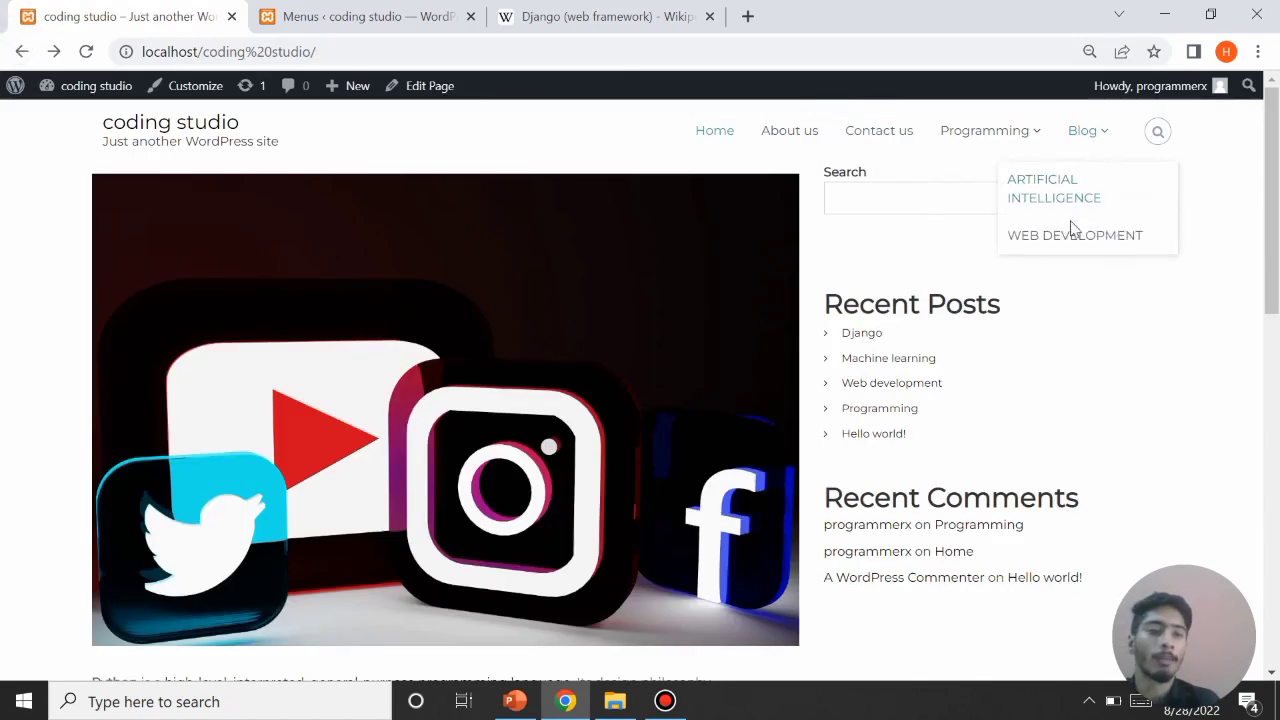
left_click(1070, 235)
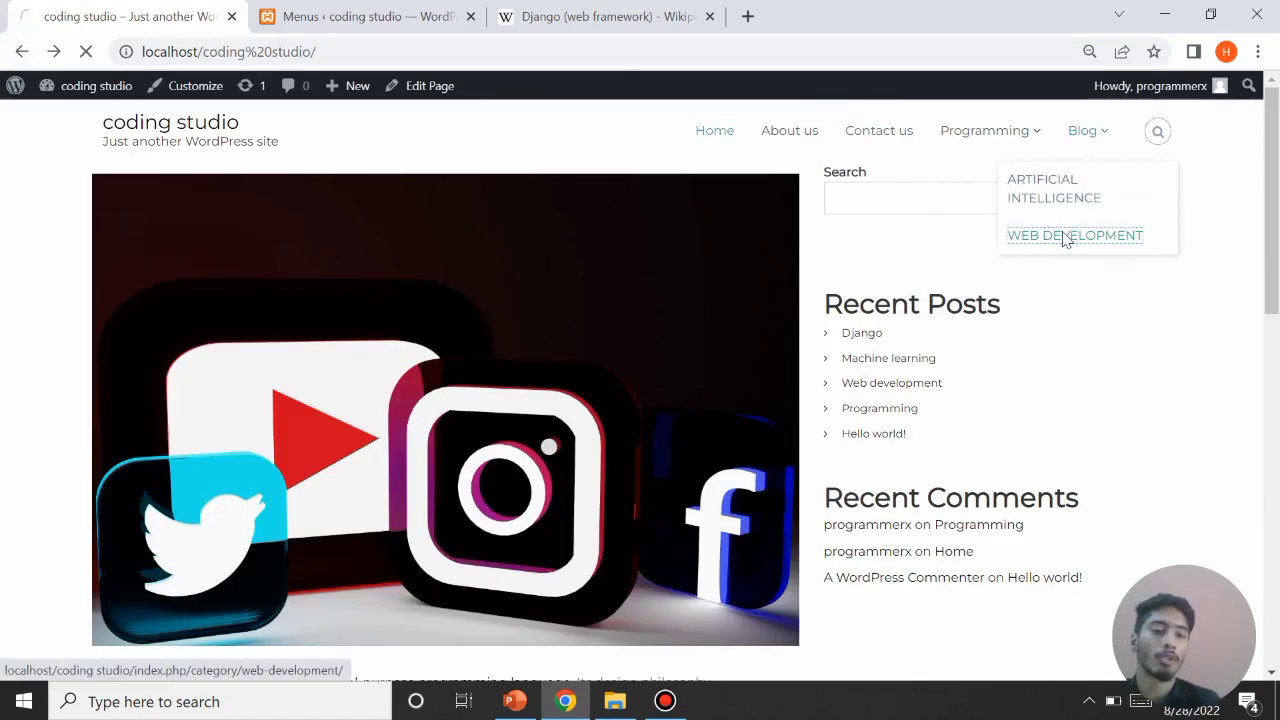
scroll(414, 374, "down", 1)
scroll(414, 374, "up", 1)
scroll(414, 374, "down", 1)
scroll(414, 374, "up", 1)
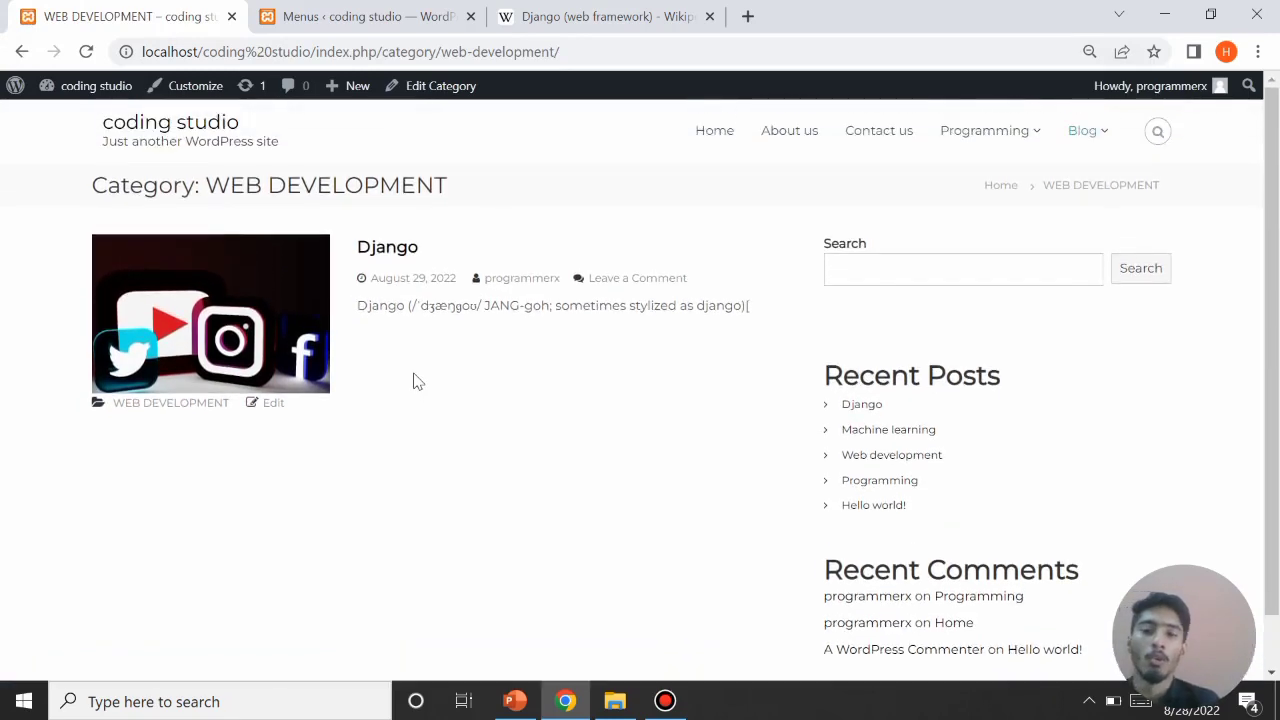
left_click(22, 52)
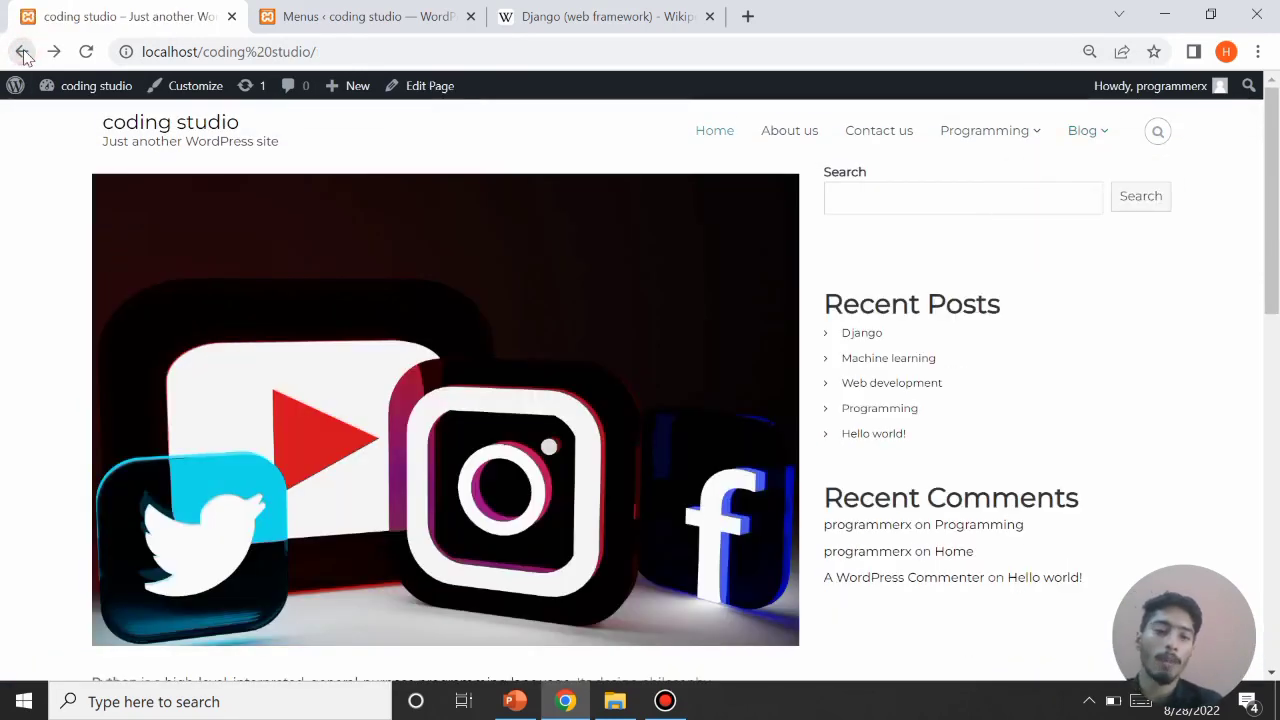